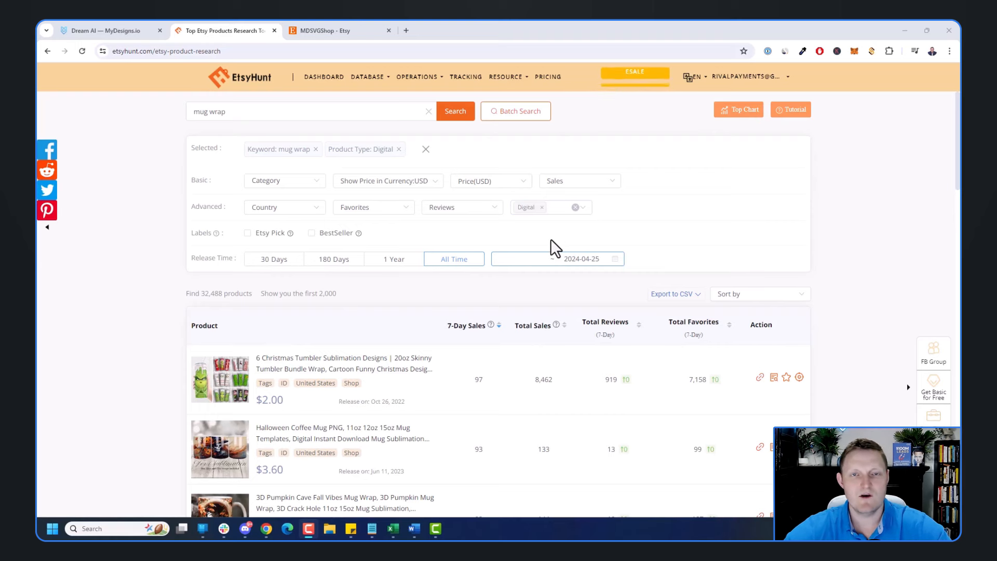
# - Inspect the Etsy listing of the Halloween Coffee Mug PNG from the mug wrap results, viewing its flat wrap preview image, and close it
pyautogui.scroll(-1, 582, 234)
pyautogui.scroll(-4, 378, 167)
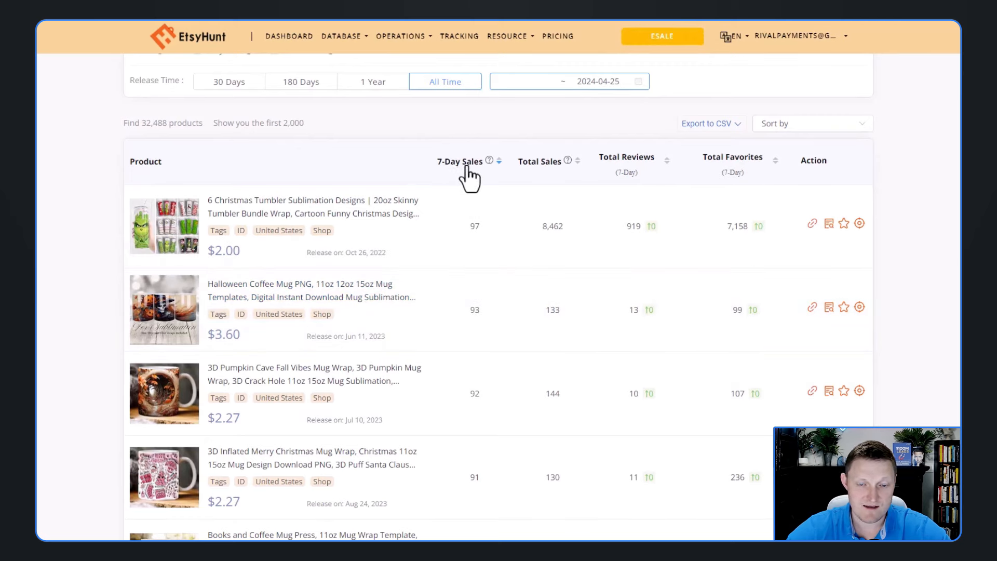
pyautogui.click(813, 307)
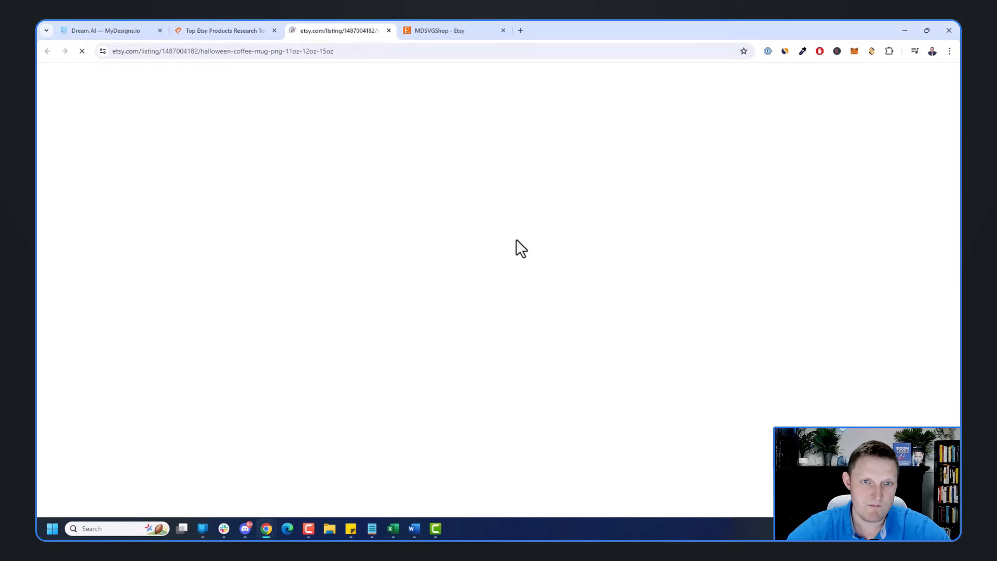
pyautogui.click(188, 245)
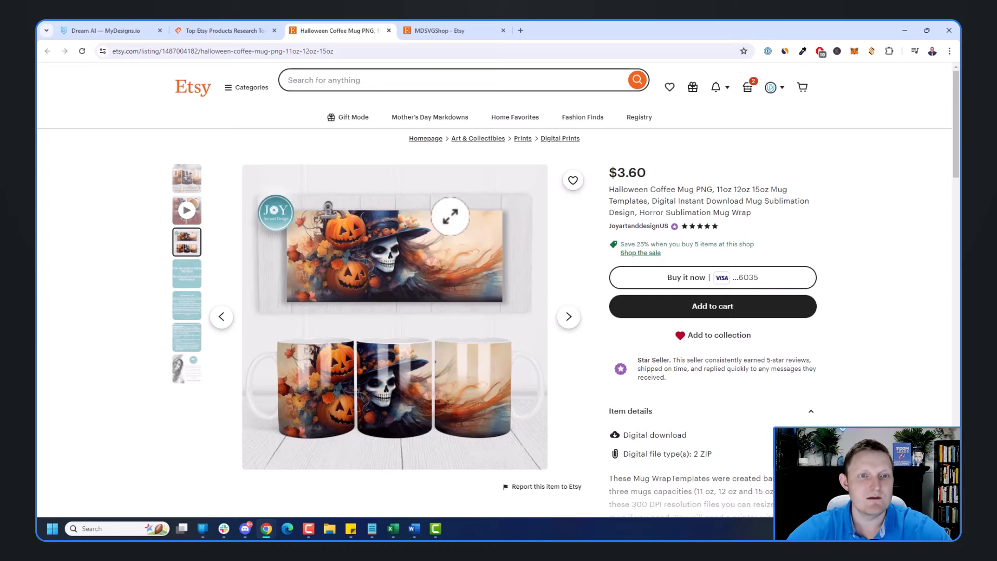
pyautogui.click(390, 32)
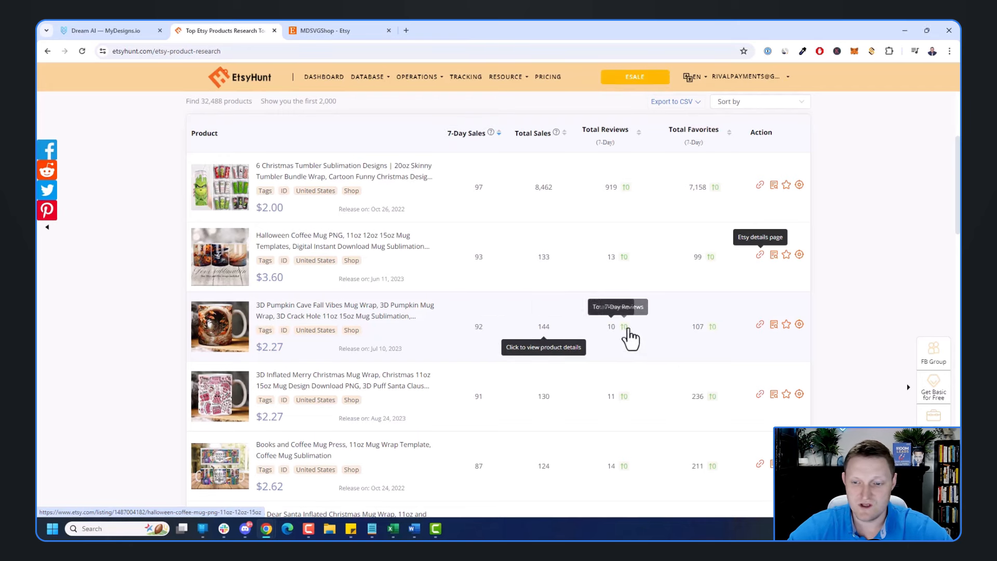
# - Examine the 3D Pumpkin Cave Fall Vibes Mug Wrap's Etsy listing, including its second image with the flat wrap, and close it
pyautogui.click(761, 326)
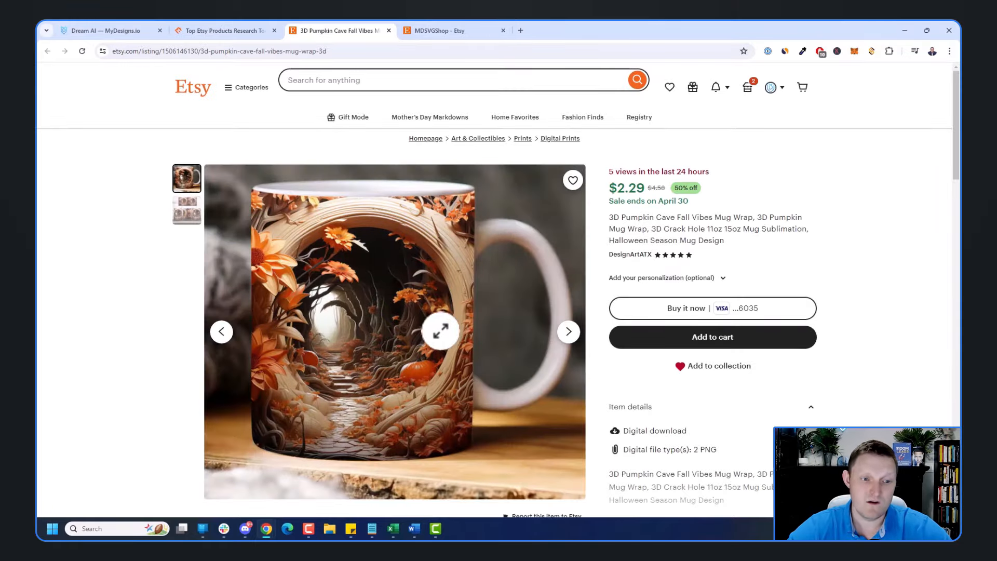
pyautogui.click(187, 210)
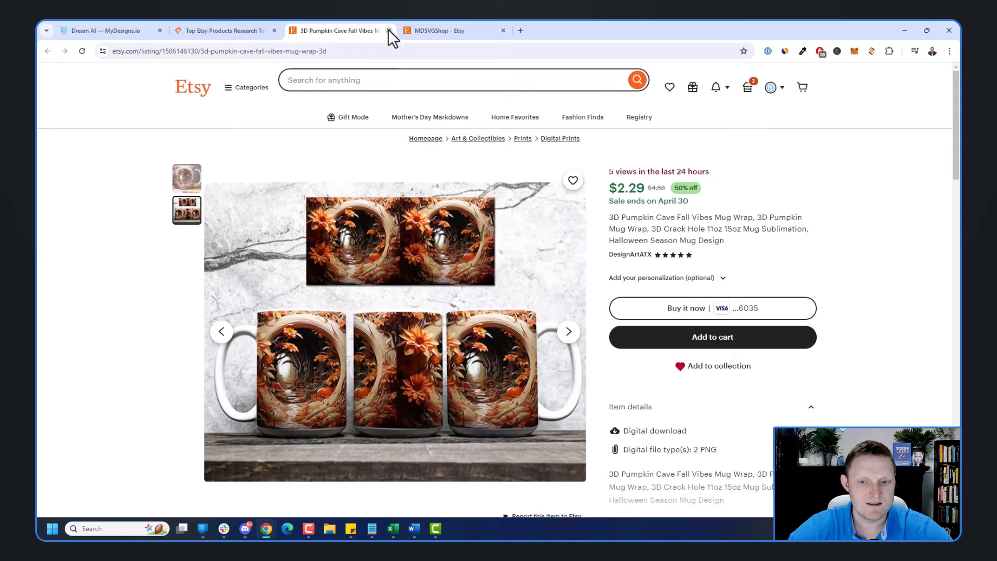
pyautogui.click(389, 30)
# - Browse further mug wrap results, open the 3D Bookshelf Mug Sublimation's Etsy listing, check its cart demand and price, and close it
pyautogui.scroll(-3, 447, 219)
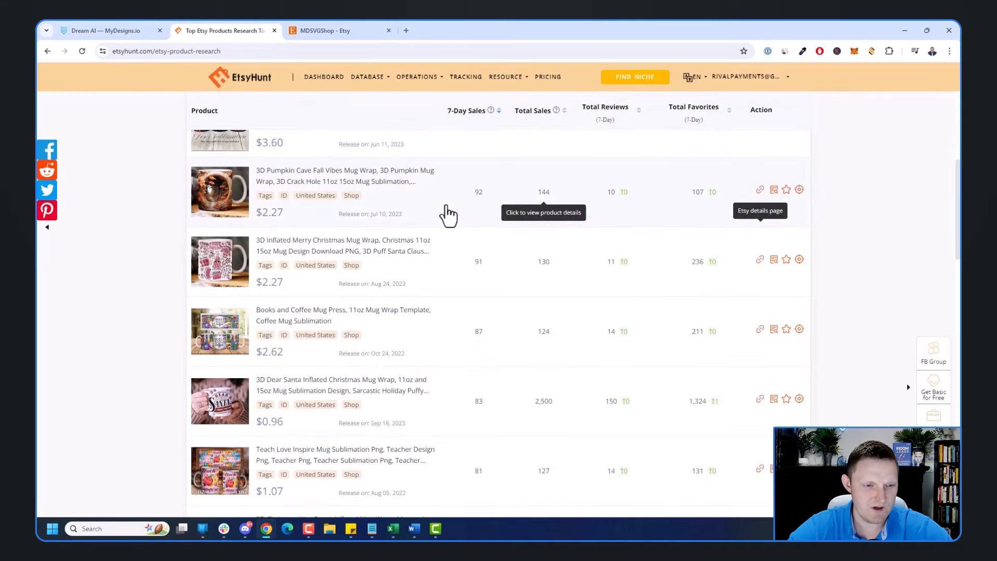
pyautogui.scroll(-2, 446, 216)
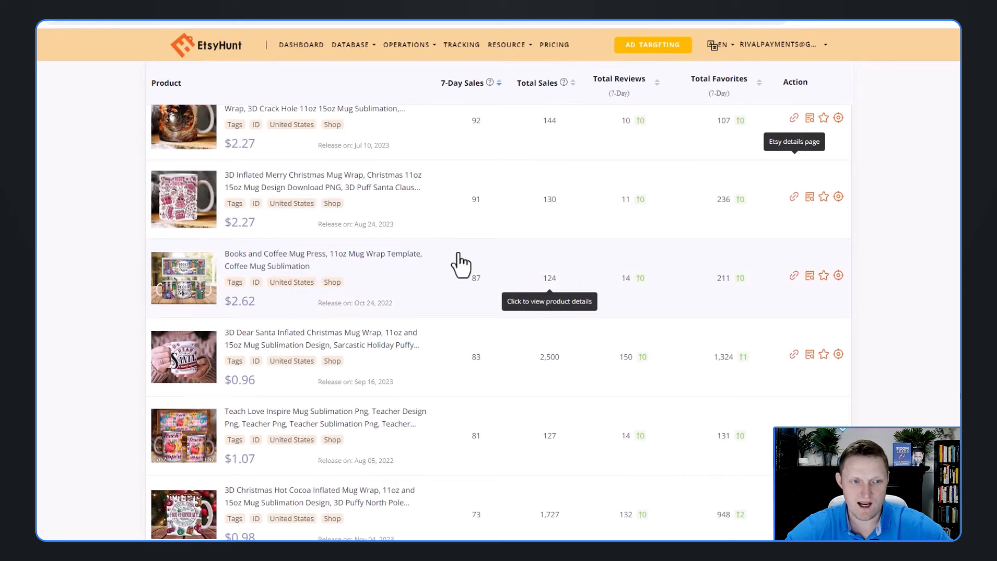
pyautogui.scroll(-1, 461, 255)
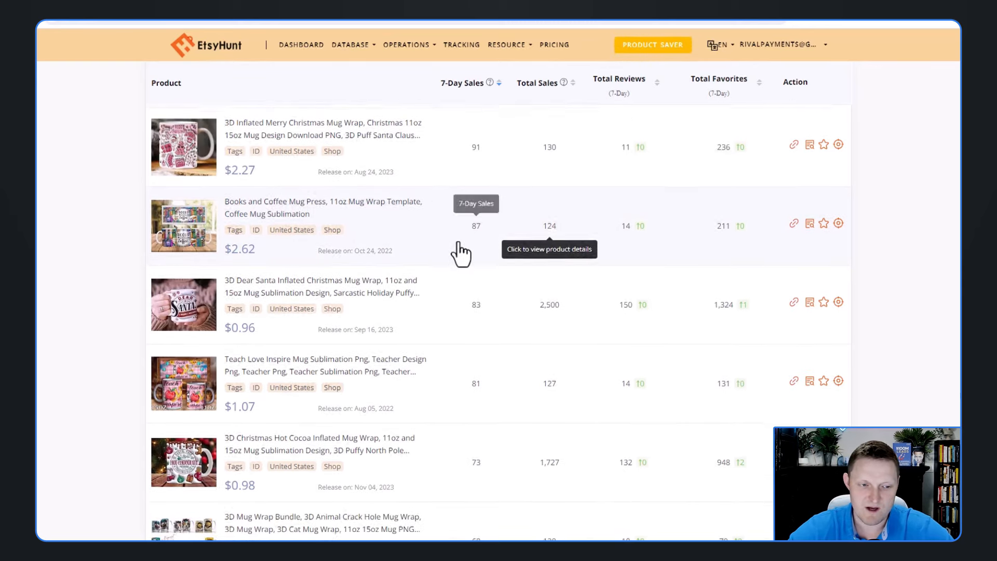
pyautogui.scroll(-2, 461, 254)
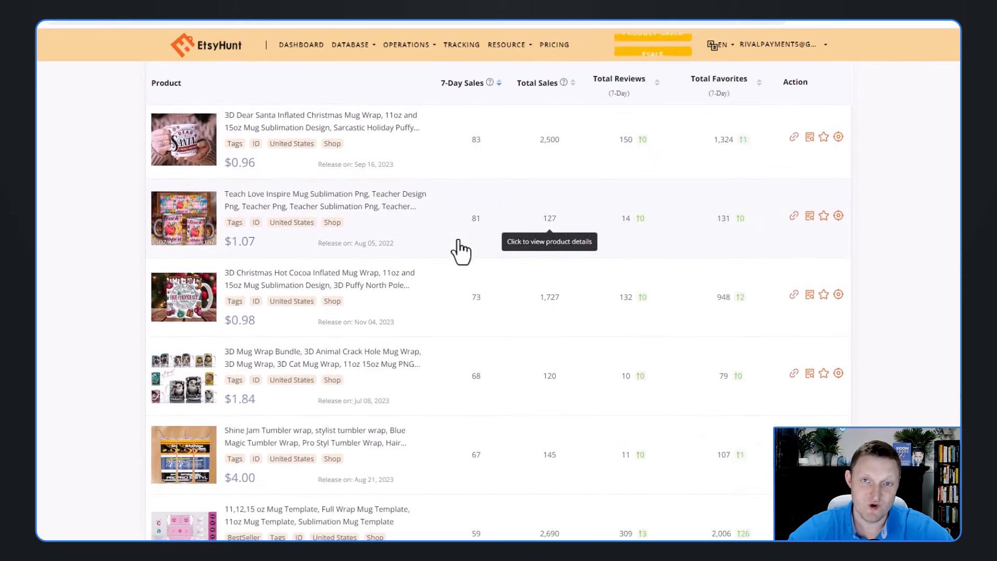
pyautogui.scroll(-2, 453, 231)
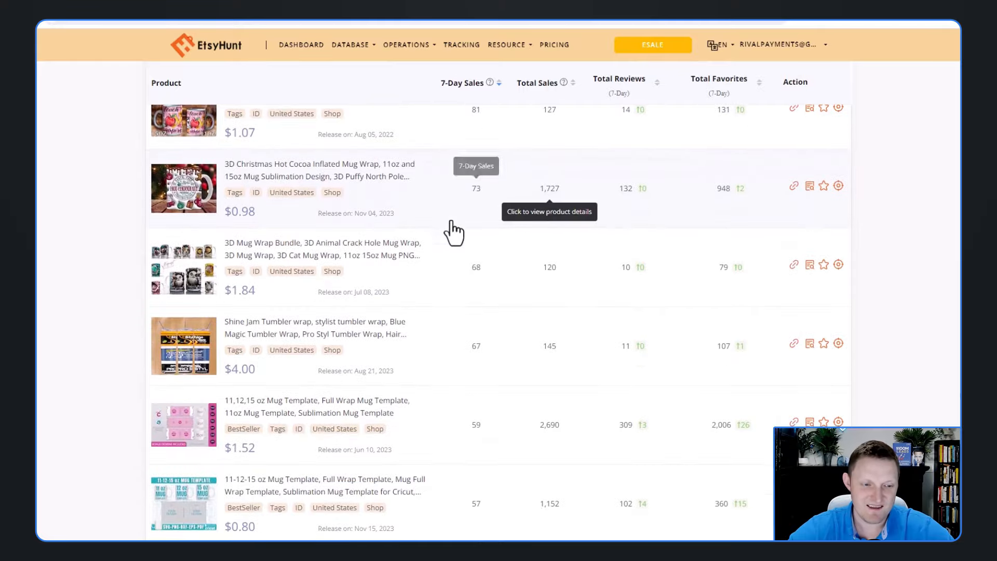
pyautogui.scroll(-4, 448, 216)
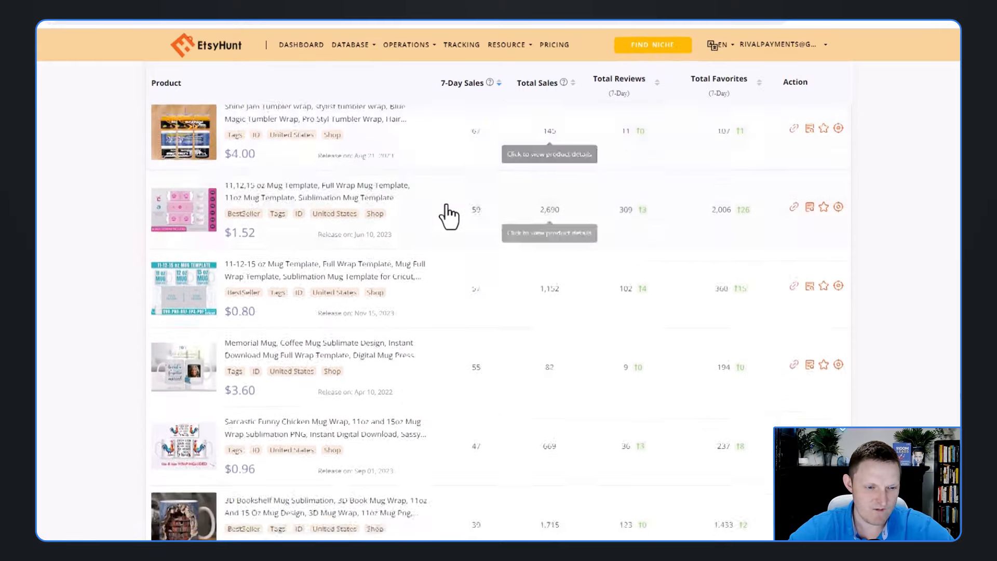
pyautogui.scroll(-5, 446, 213)
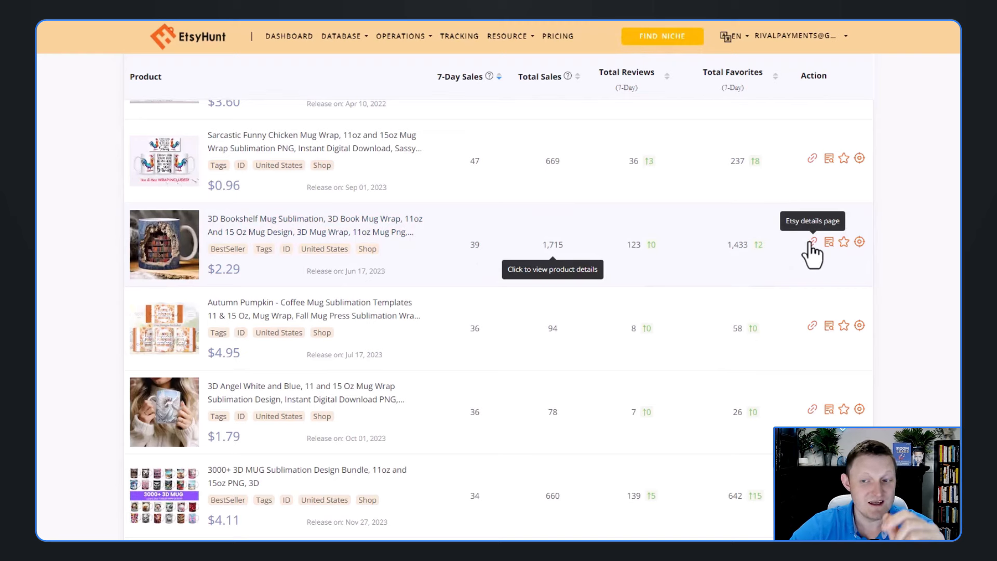
pyautogui.click(811, 242)
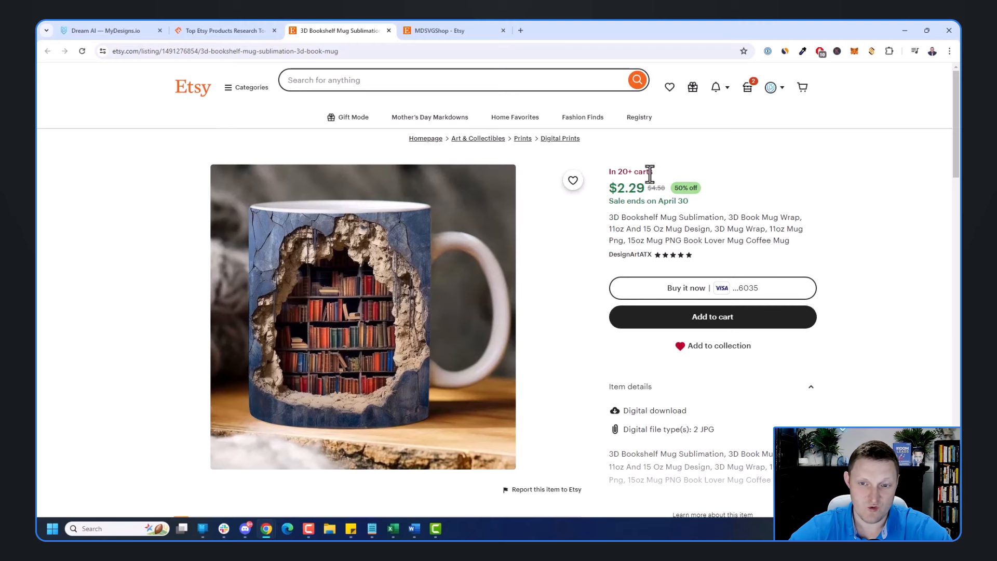
pyautogui.moveTo(651, 174); pyautogui.dragTo(694, 163)
pyautogui.click(714, 184)
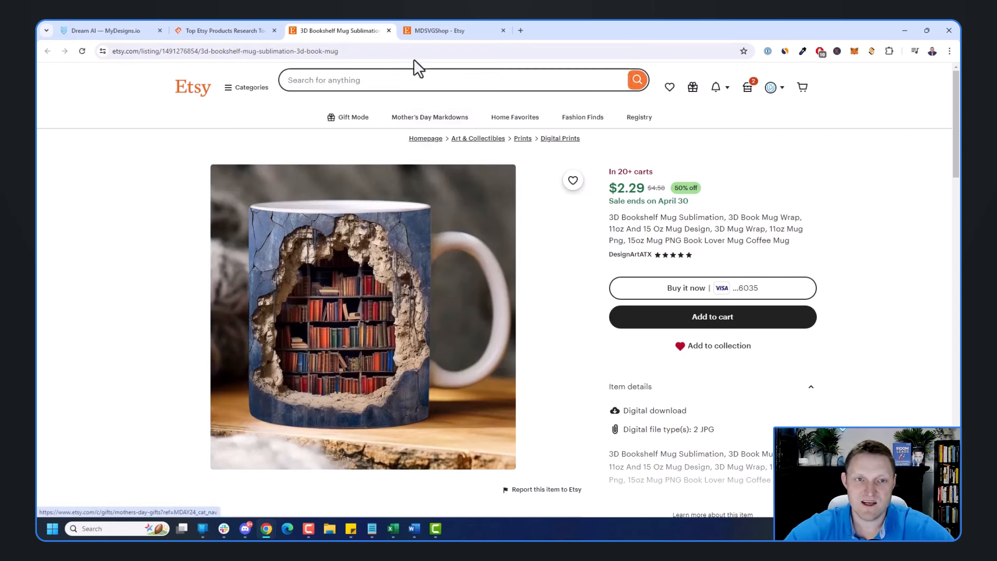
pyautogui.click(388, 30)
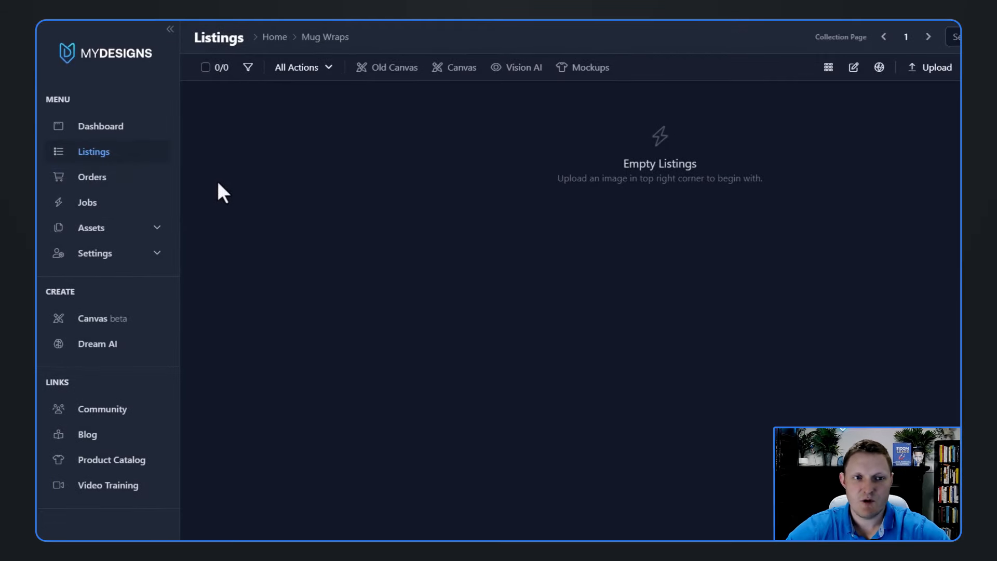
# - Create a folder named "3D Cracked Mugs" with the default template inside the Mug Wraps collection and open it
pyautogui.click(308, 44)
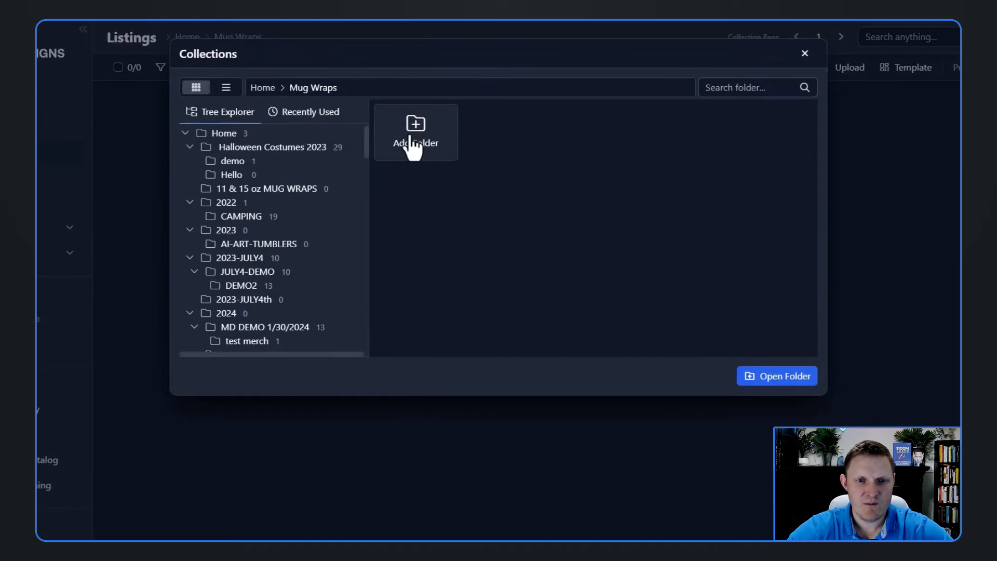
pyautogui.click(411, 137)
pyautogui.click(460, 124)
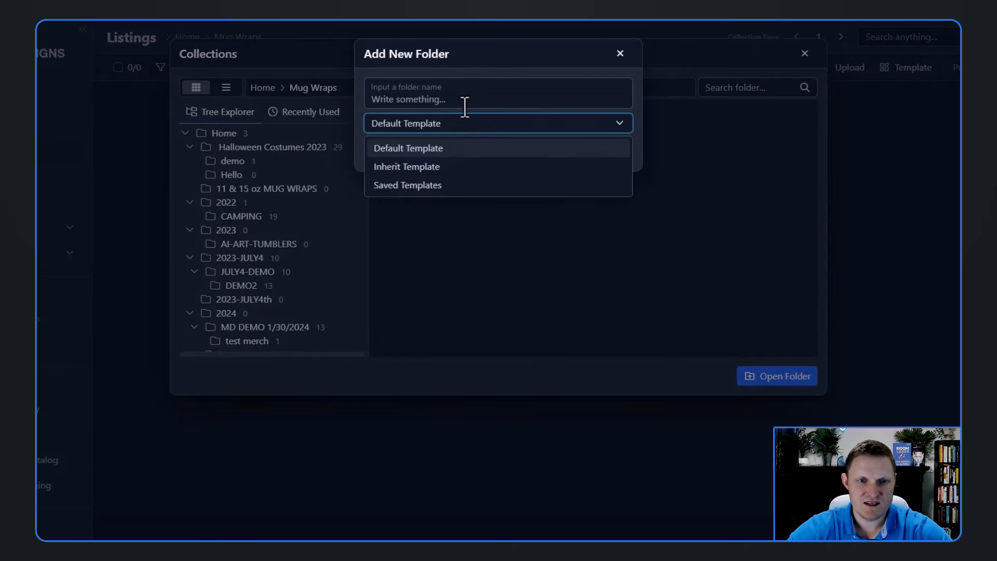
pyautogui.click(464, 107)
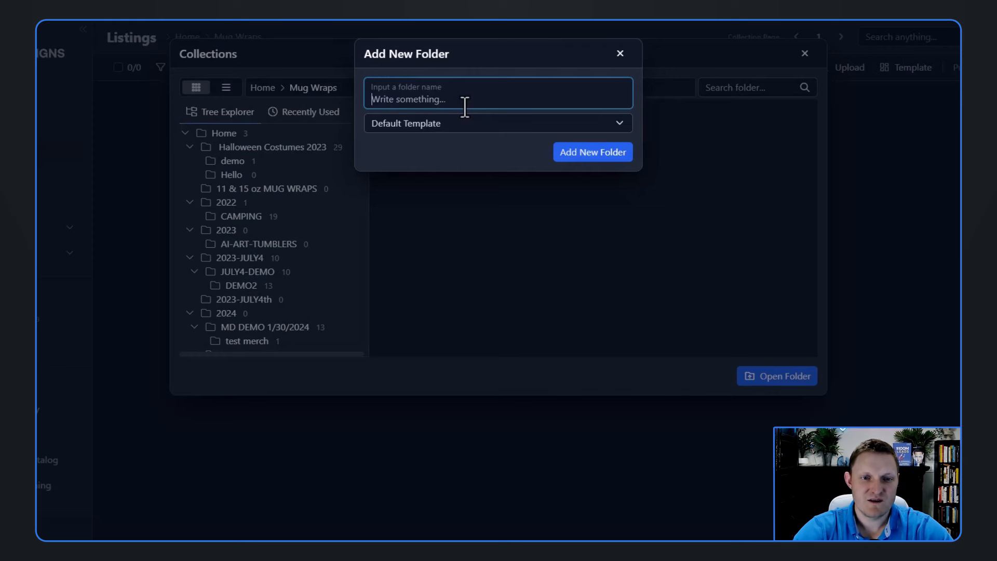
pyautogui.write('3D Cracked Mugs')
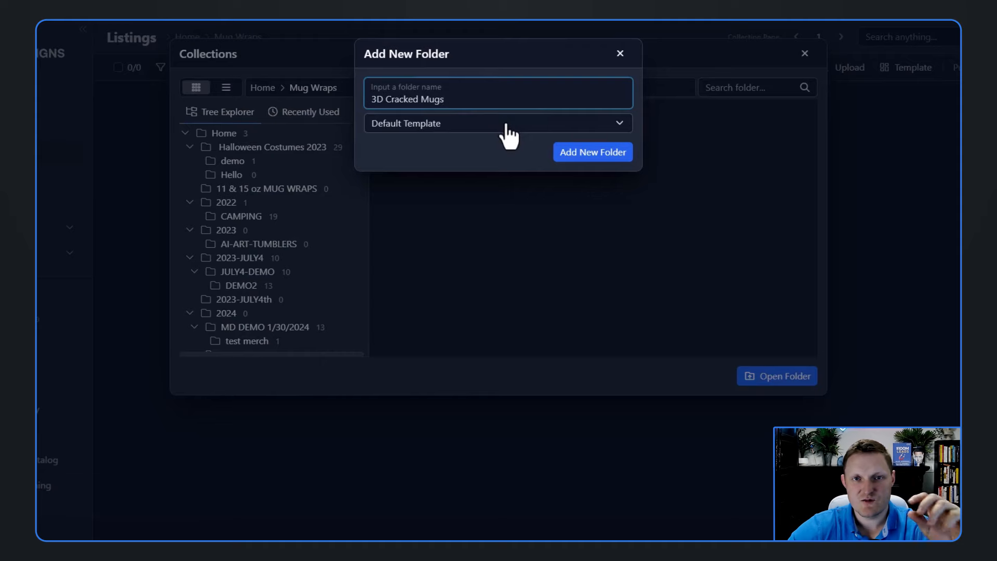
pyautogui.click(573, 153)
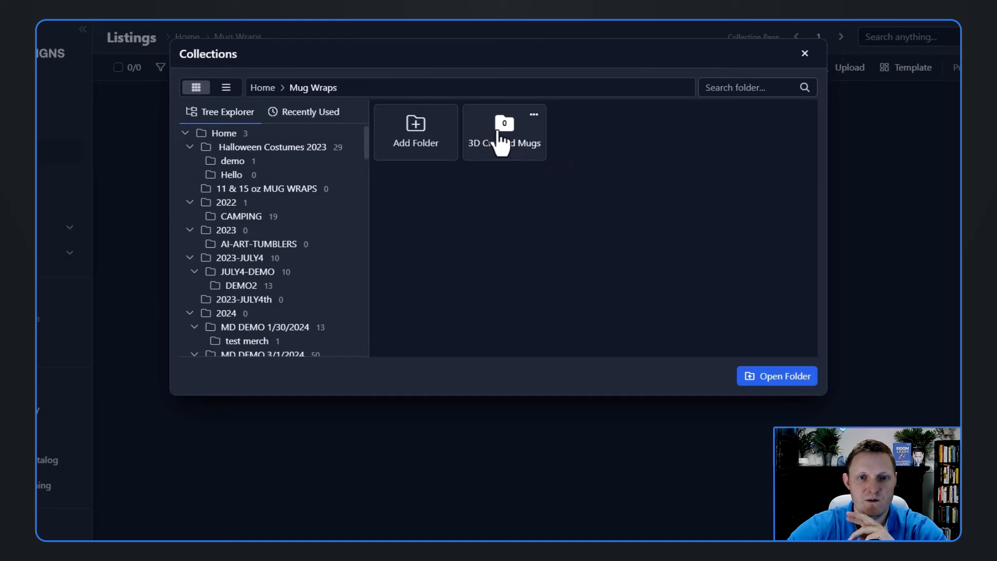
pyautogui.doubleClick(498, 133)
pyautogui.click(759, 376)
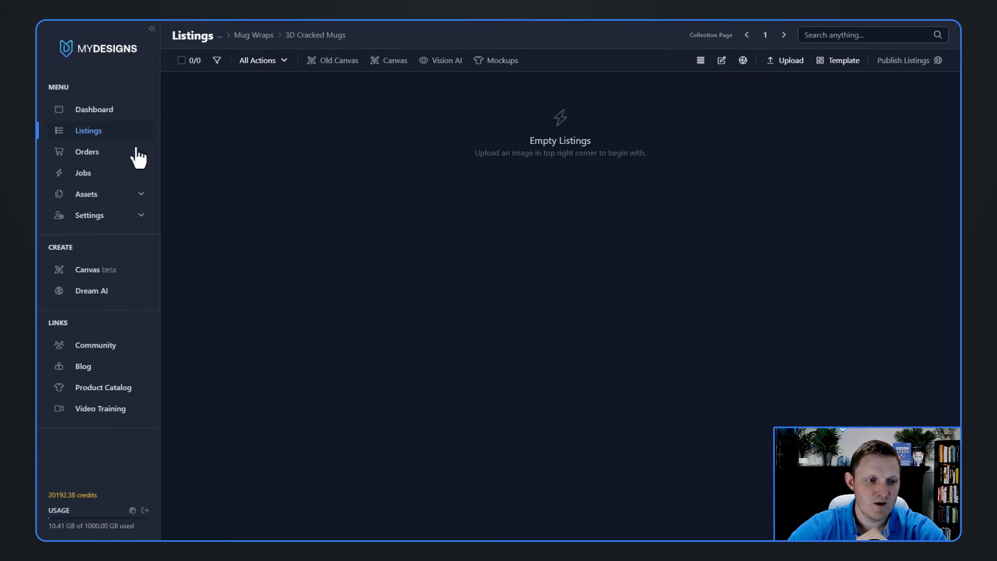
# - Go to Dream AI and load the earlier orange Halloween town image set from the history
pyautogui.click(88, 296)
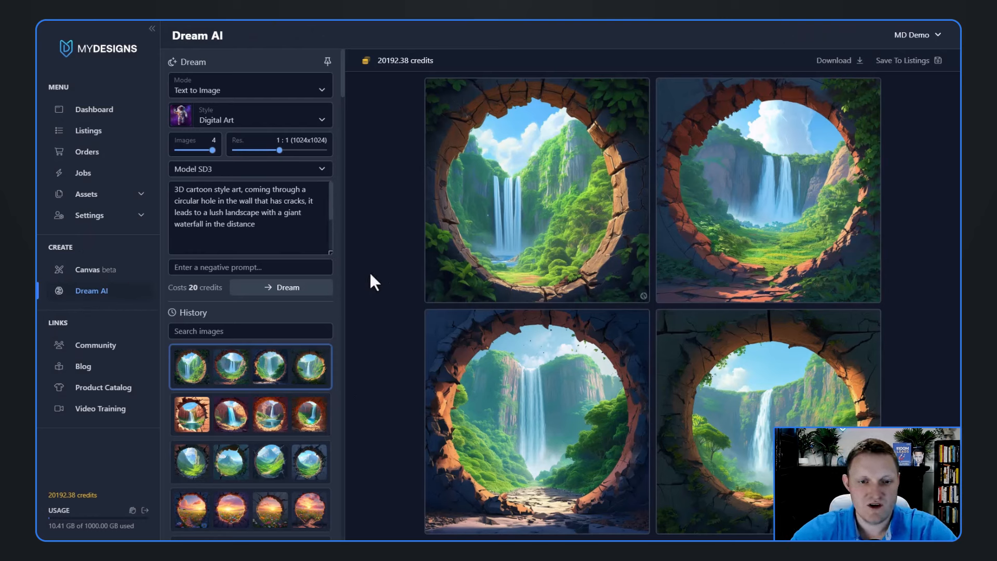
pyautogui.scroll(-1, 273, 334)
pyautogui.scroll(-8, 273, 338)
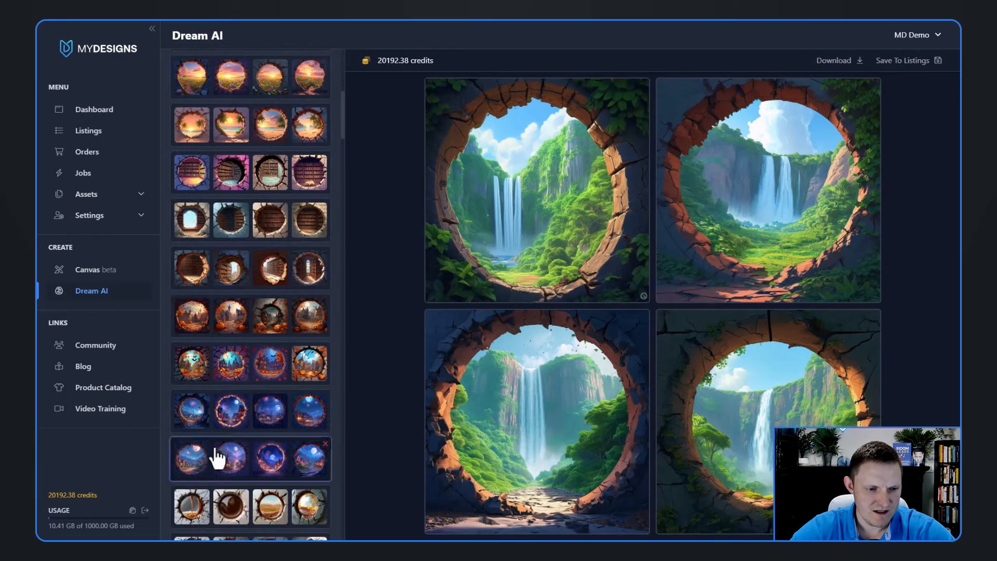
pyautogui.click(228, 326)
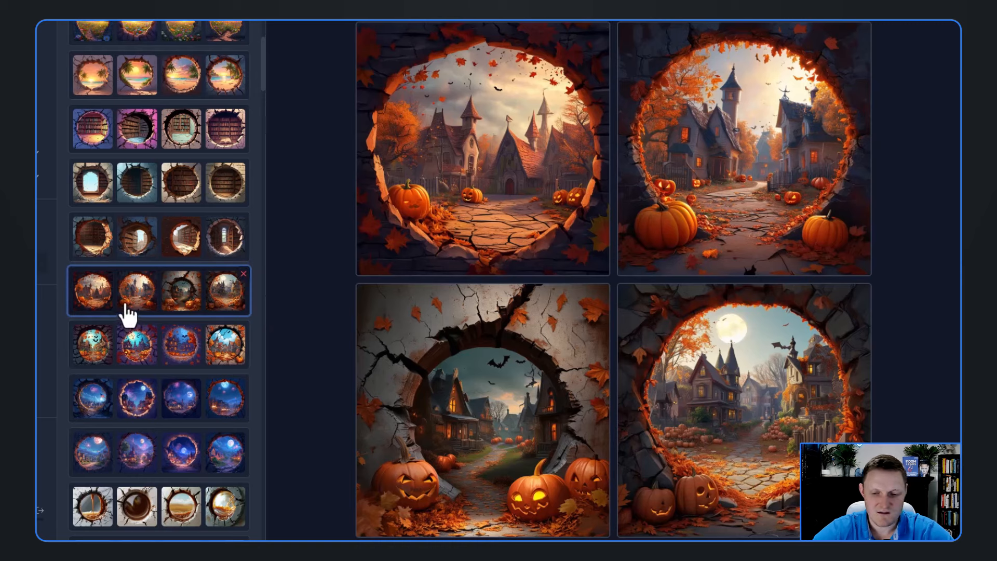
# - Choose Model SD3 and the Digital Art style in the image generation settings
pyautogui.scroll(10, 111, 306)
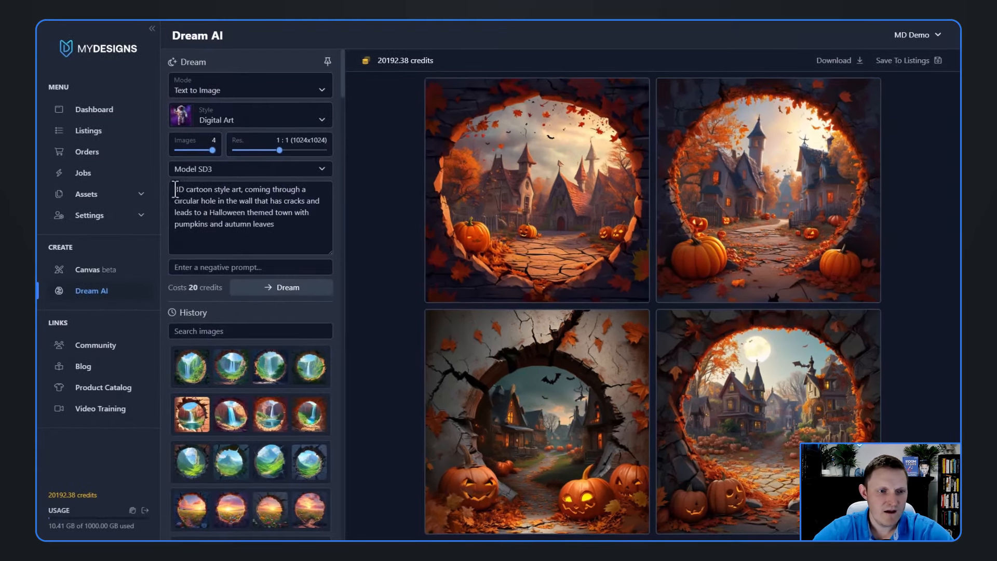
pyautogui.click(195, 172)
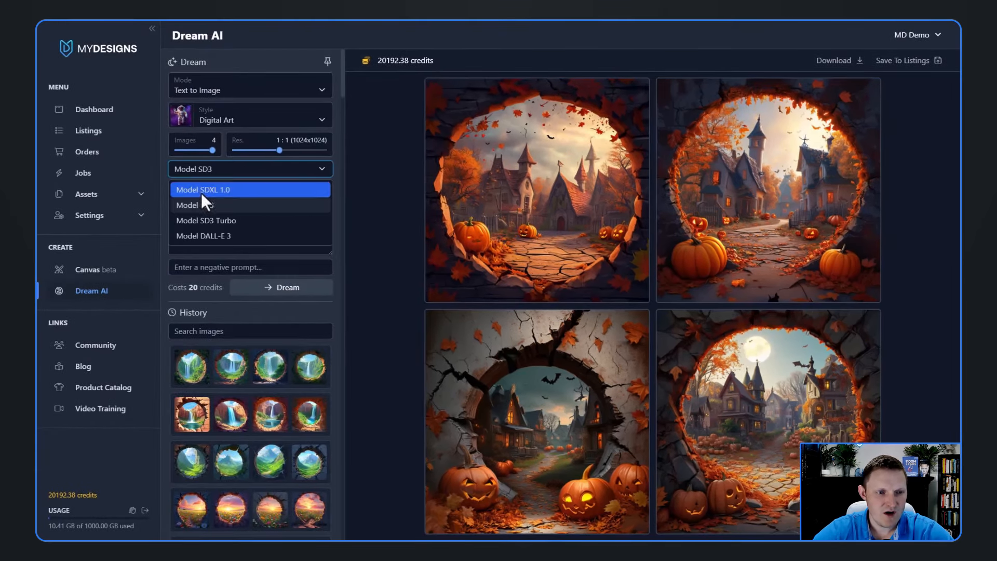
pyautogui.click(213, 205)
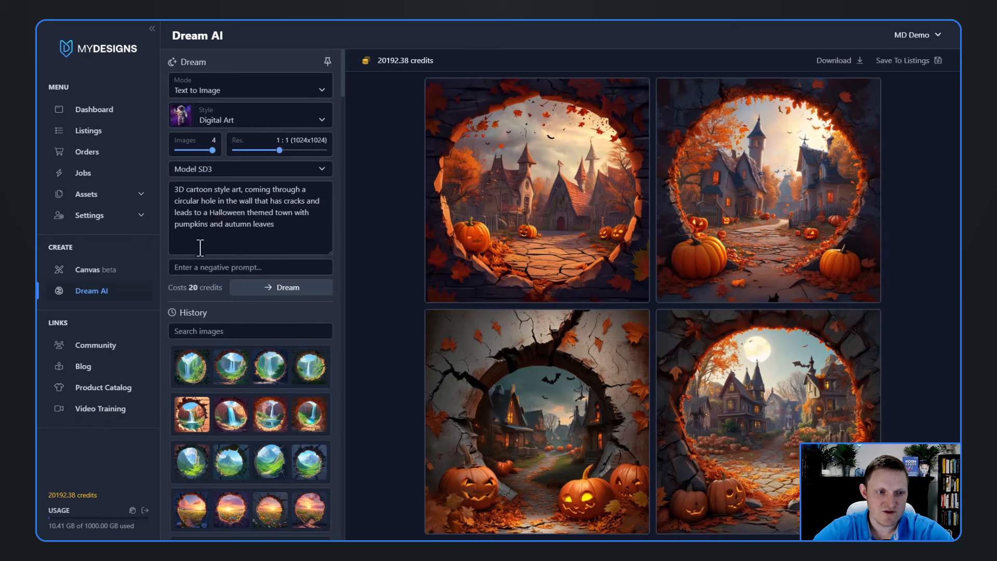
pyautogui.click(203, 130)
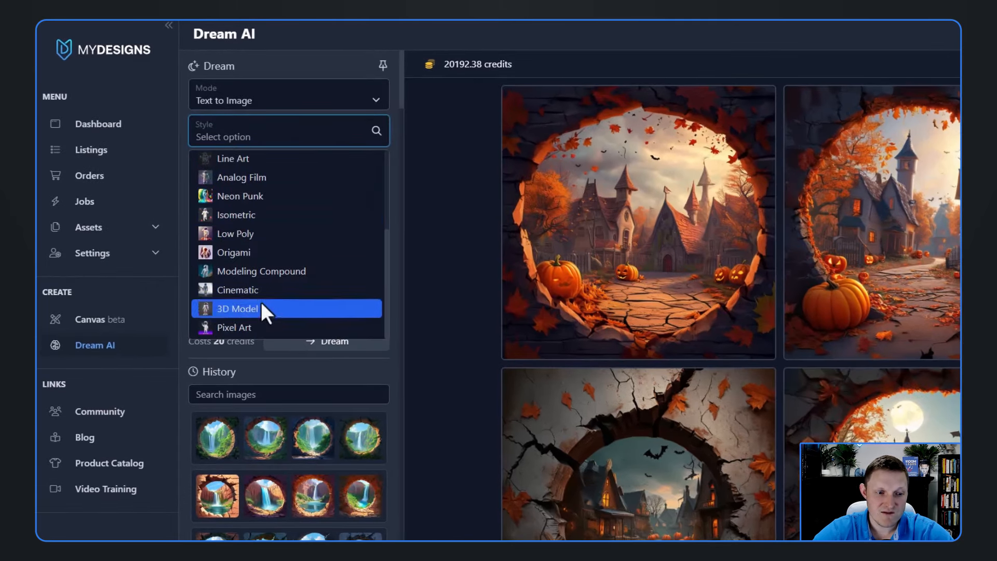
pyautogui.scroll(3, 254, 320)
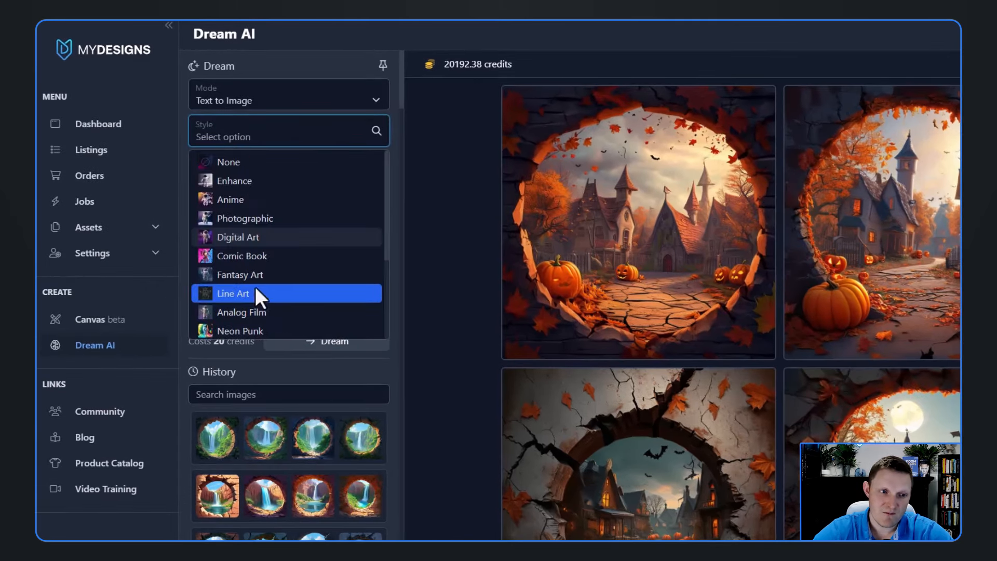
pyautogui.click(241, 238)
# - Review the prompt text describing a Halloween themed town seen through a cracked circular hole in the wall
pyautogui.click(330, 277)
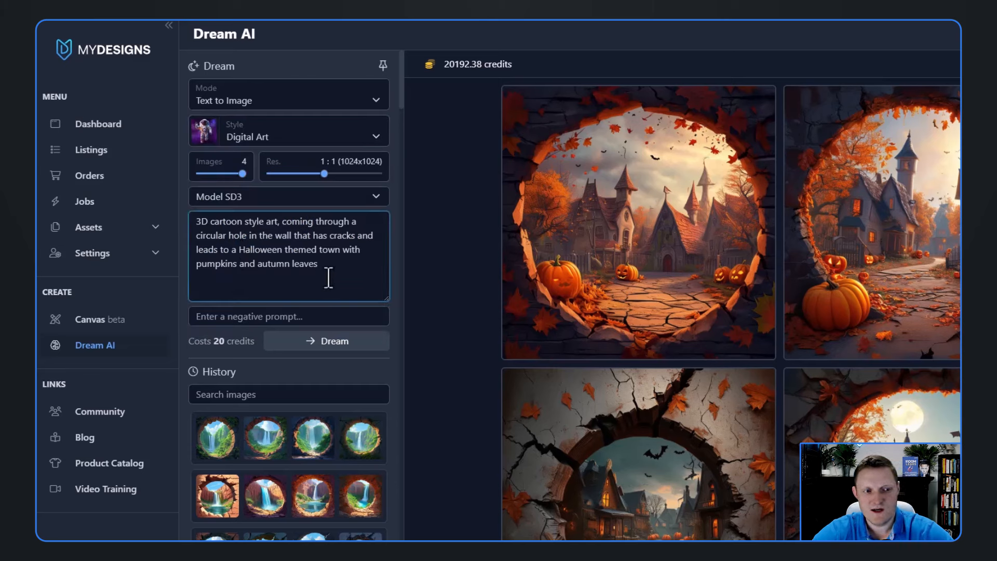
pyautogui.moveTo(193, 223); pyautogui.dragTo(349, 274)
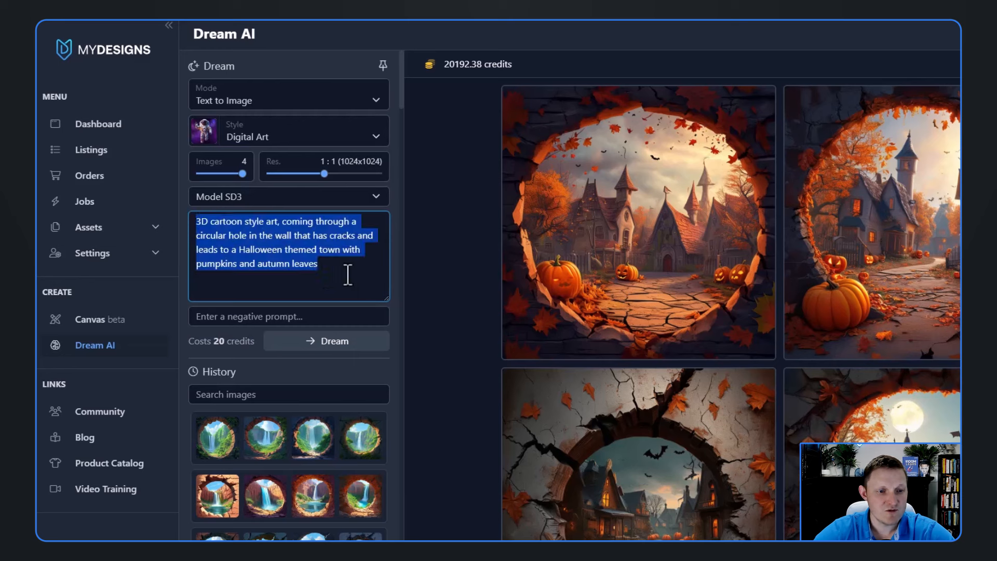
pyautogui.click(340, 283)
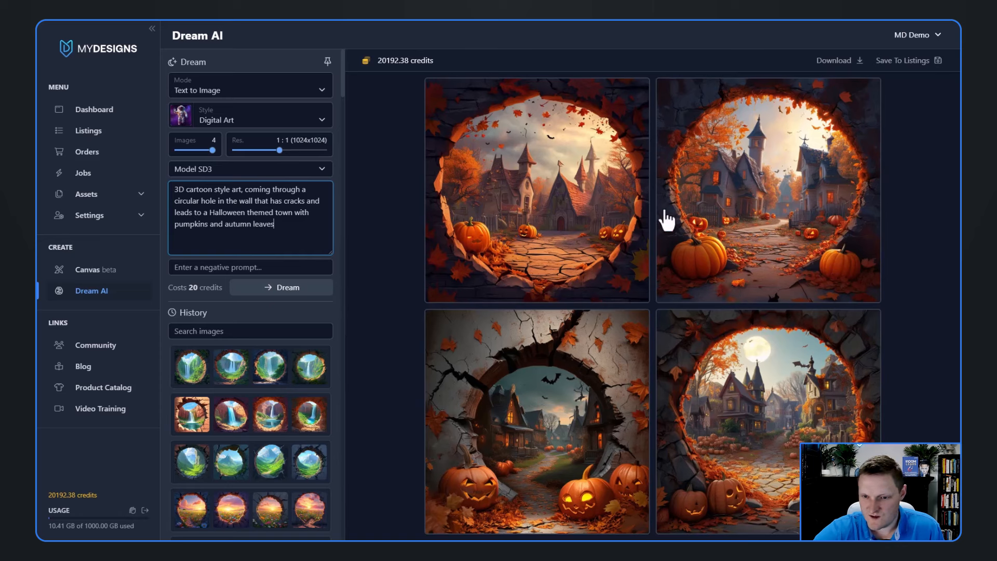
# - Save the second and fourth Halloween town images to the 3D Cracked Mugs collection as new listings in the Main file slot, without upscaling
pyautogui.click(744, 218)
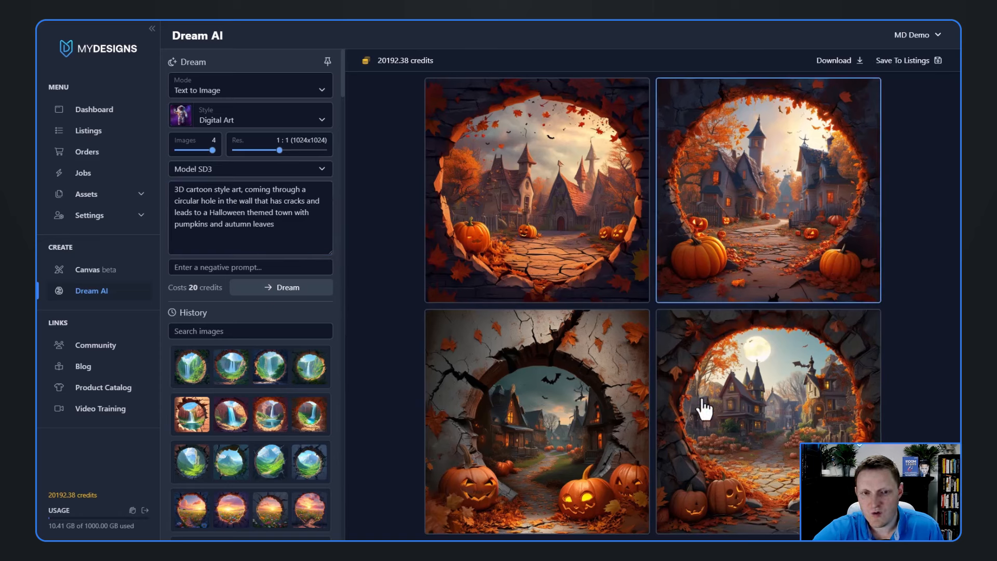
pyautogui.click(717, 375)
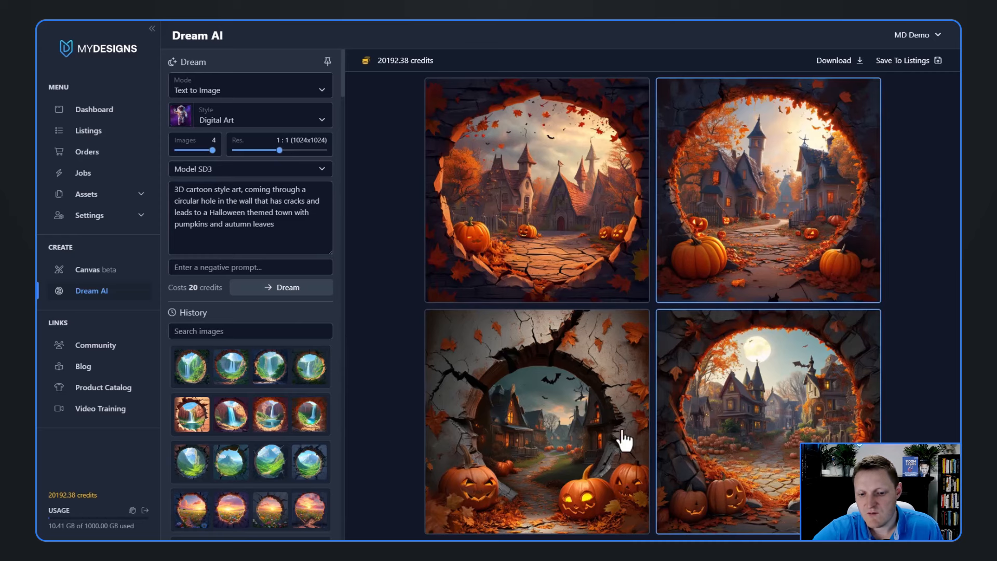
pyautogui.click(898, 62)
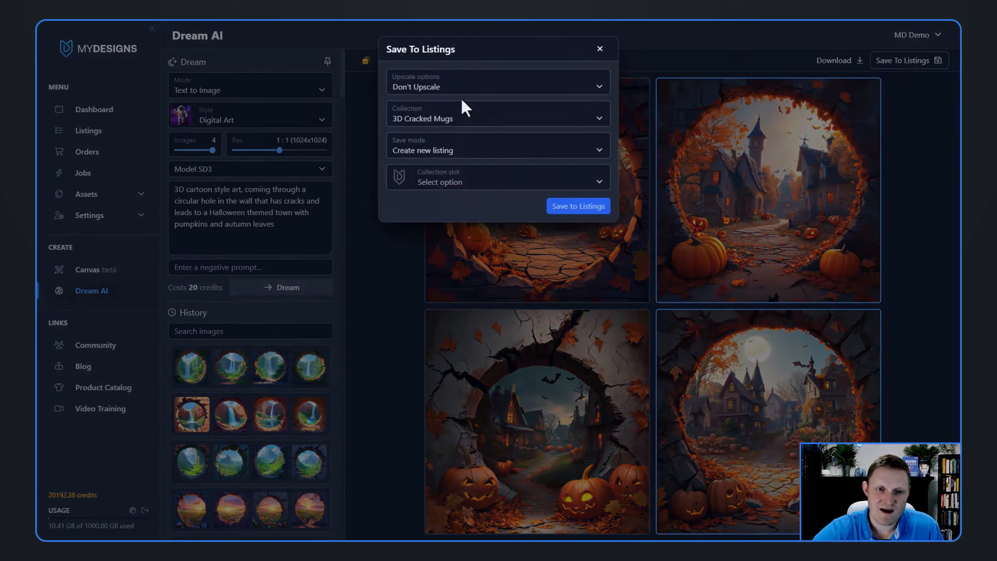
pyautogui.click(446, 191)
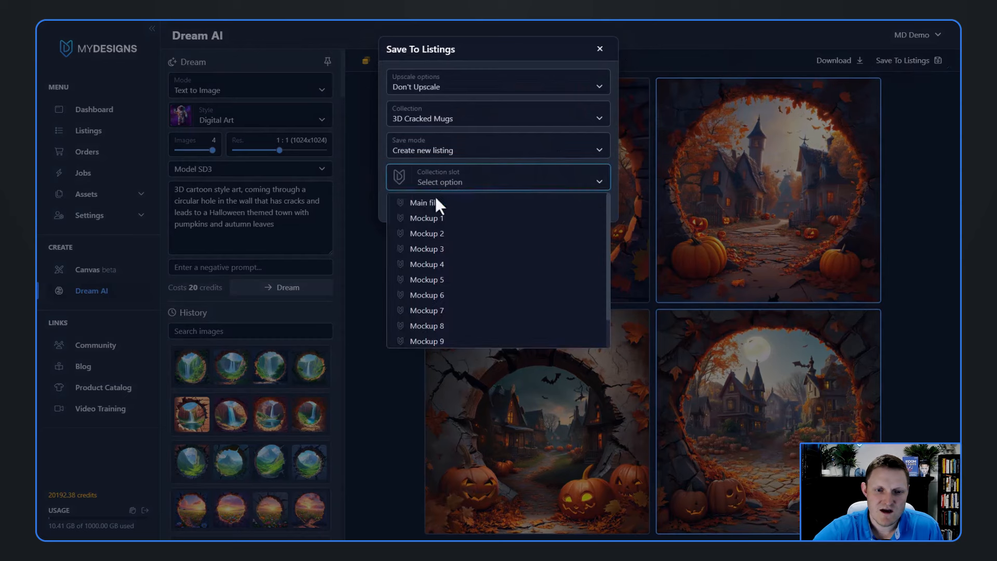
pyautogui.click(432, 200)
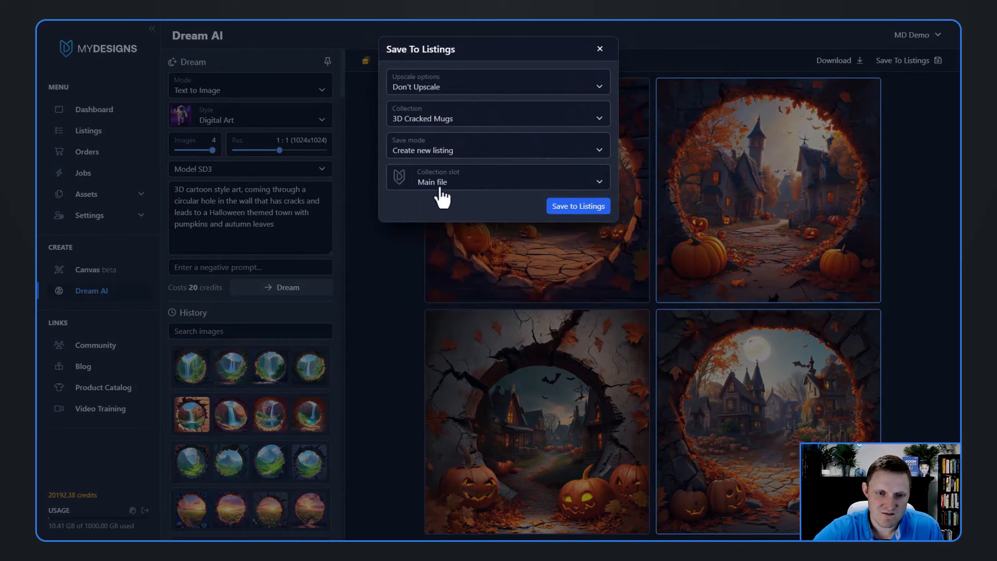
pyautogui.click(574, 207)
pyautogui.click(572, 109)
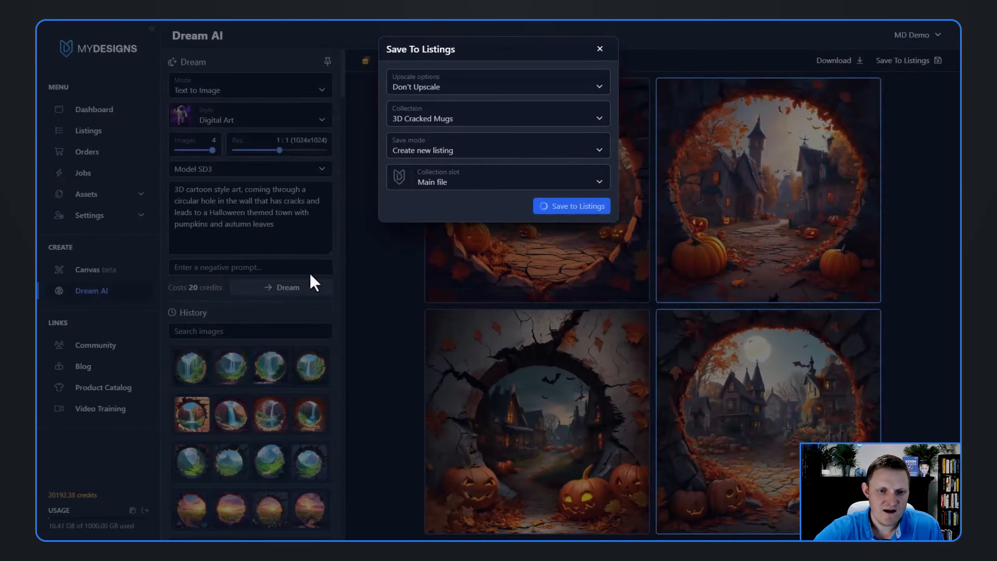
# - Compare the library image sets in the history and load the one with bookshelves behind pale cracked walls
pyautogui.scroll(-5, 267, 395)
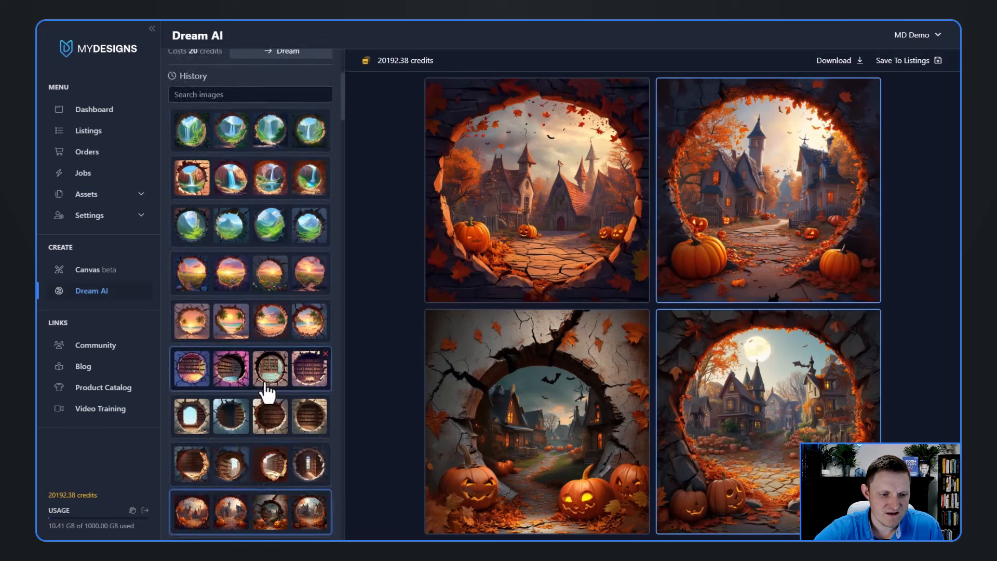
pyautogui.scroll(-2, 268, 392)
pyautogui.click(253, 380)
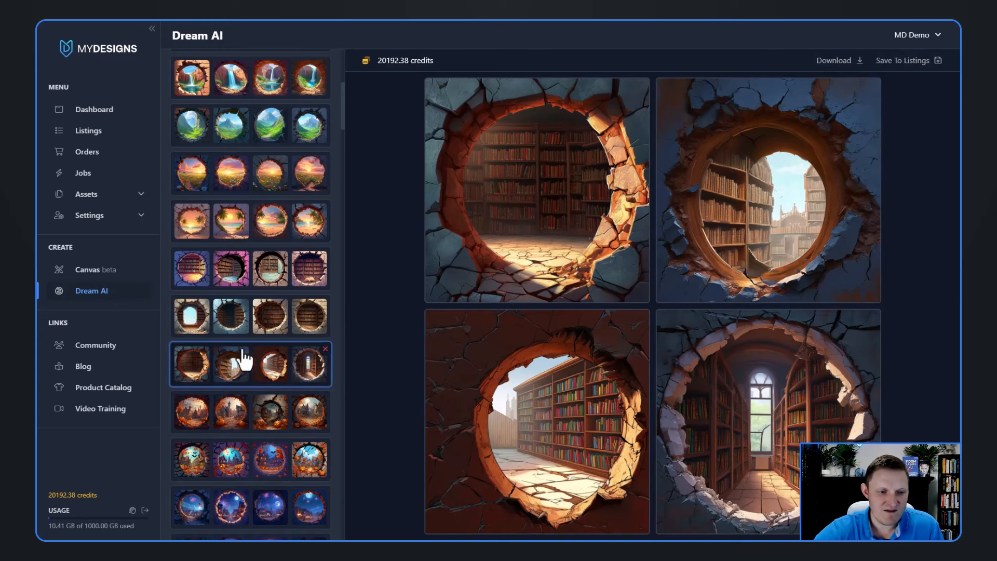
pyautogui.click(239, 333)
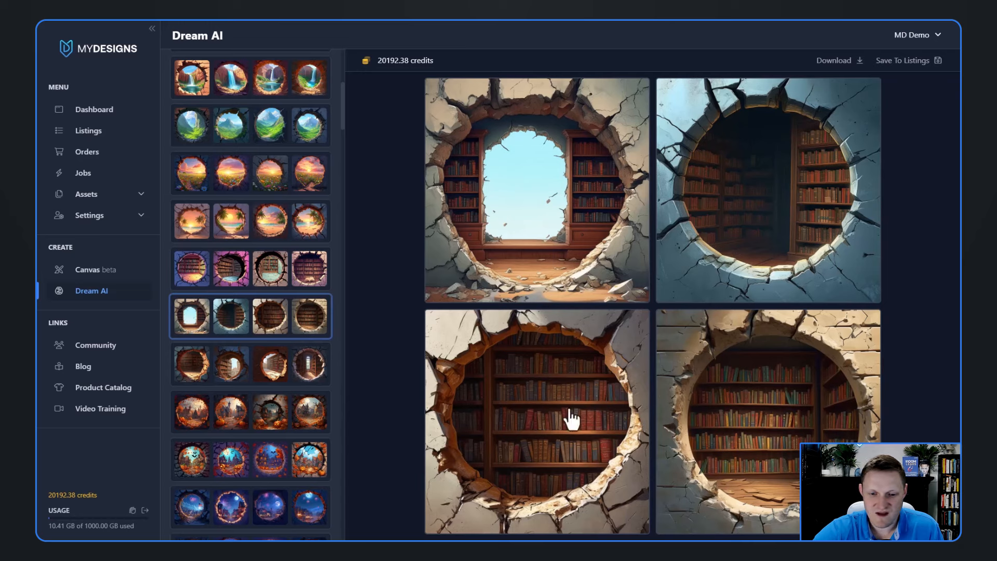
# - Save the third library image, with full bookshelves behind a cracked white wall, to 3D Cracked Mugs as a new listing's Main file
pyautogui.click(487, 418)
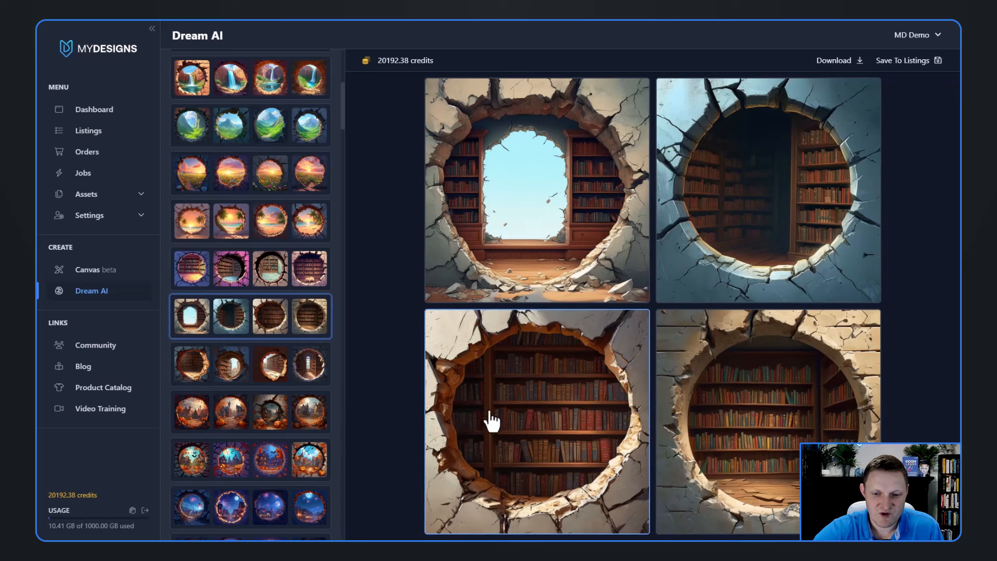
pyautogui.click(908, 65)
pyautogui.click(463, 182)
pyautogui.click(450, 198)
pyautogui.click(584, 207)
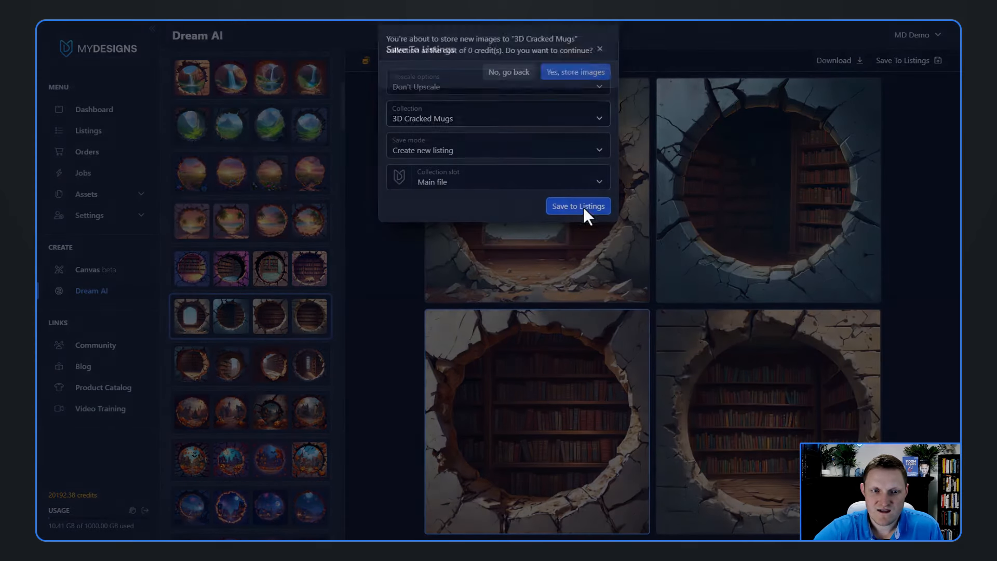
pyautogui.click(581, 110)
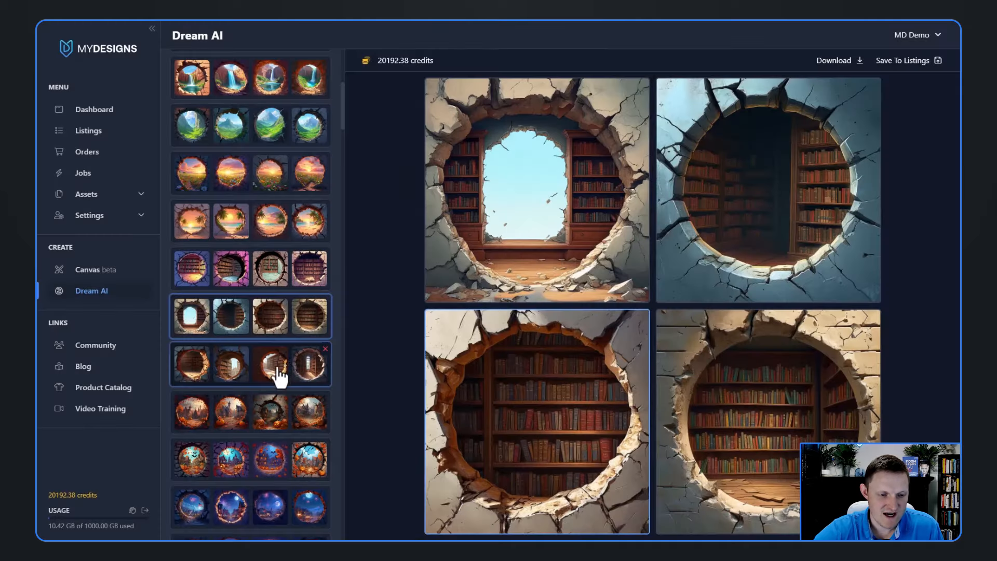
# - Load the comic-style library set and save its open-book image to 3D Cracked Mugs as a new listing's Main file, without upscaling
pyautogui.click(251, 372)
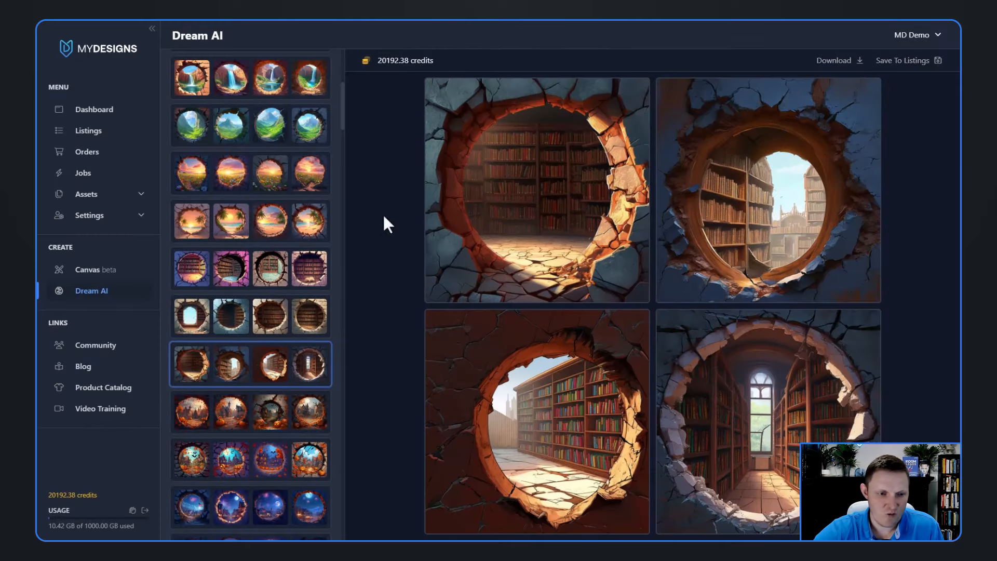
pyautogui.click(244, 273)
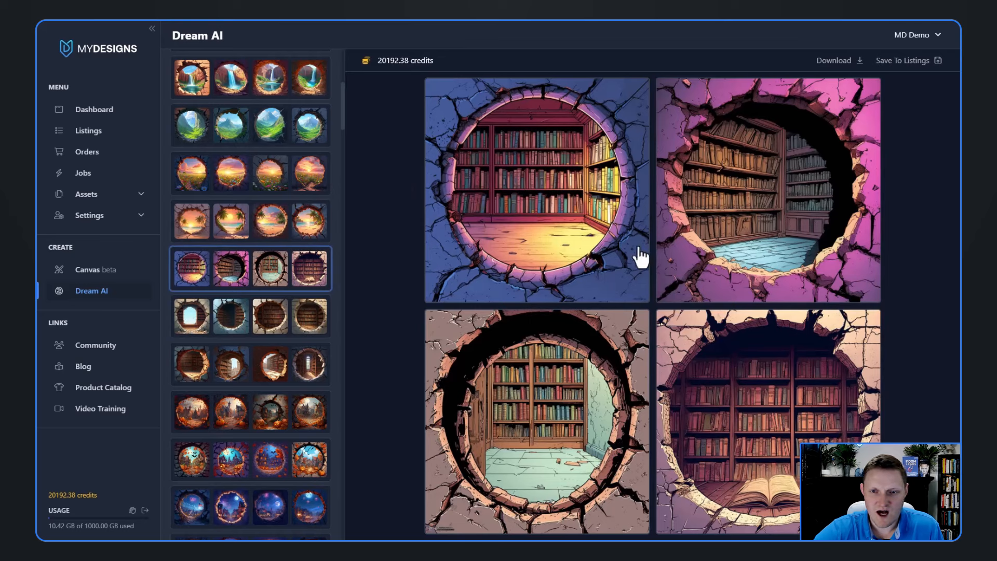
pyautogui.click(726, 398)
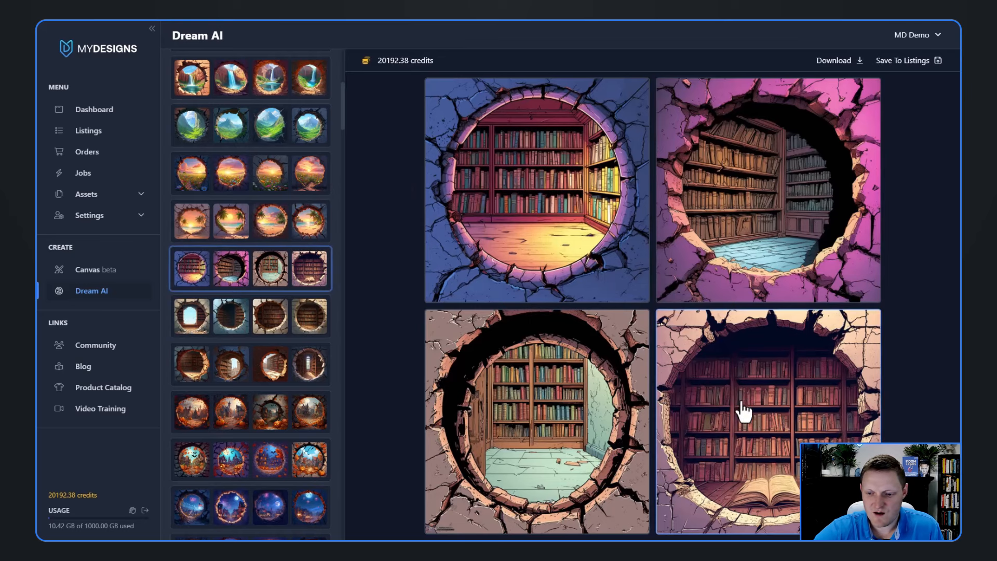
pyautogui.click(903, 60)
pyautogui.click(511, 87)
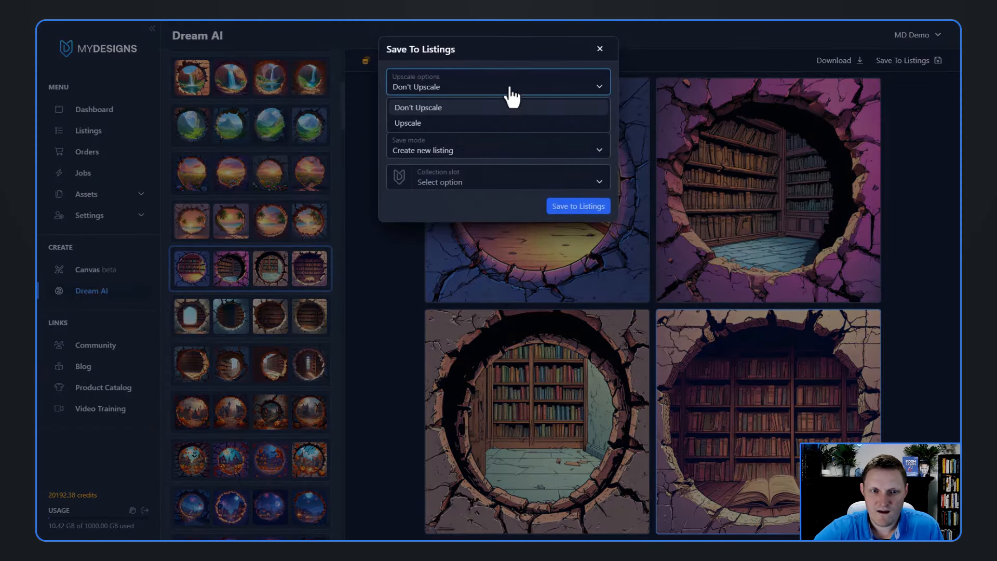
pyautogui.click(509, 108)
pyautogui.click(454, 193)
pyautogui.click(439, 203)
pyautogui.click(574, 207)
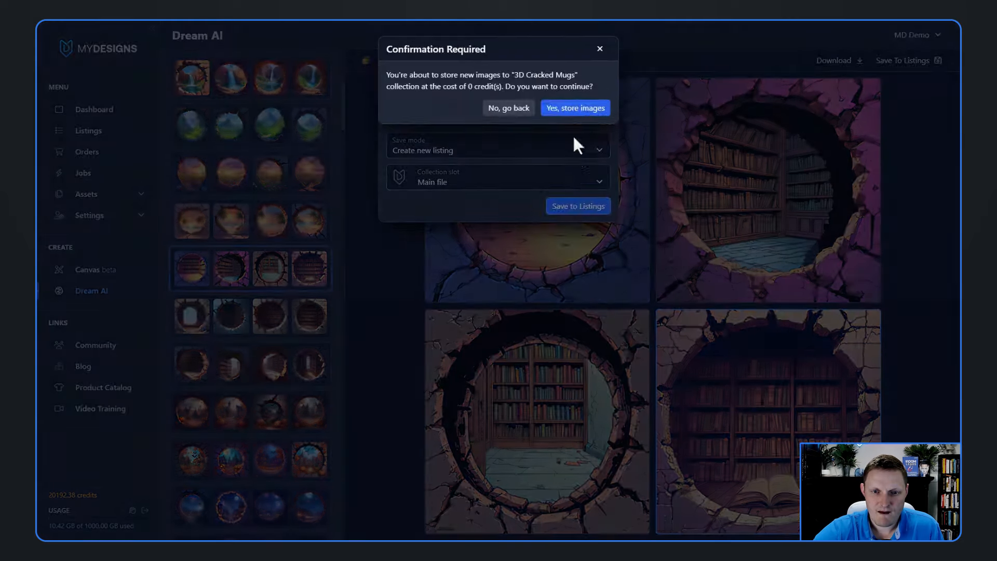
pyautogui.click(566, 110)
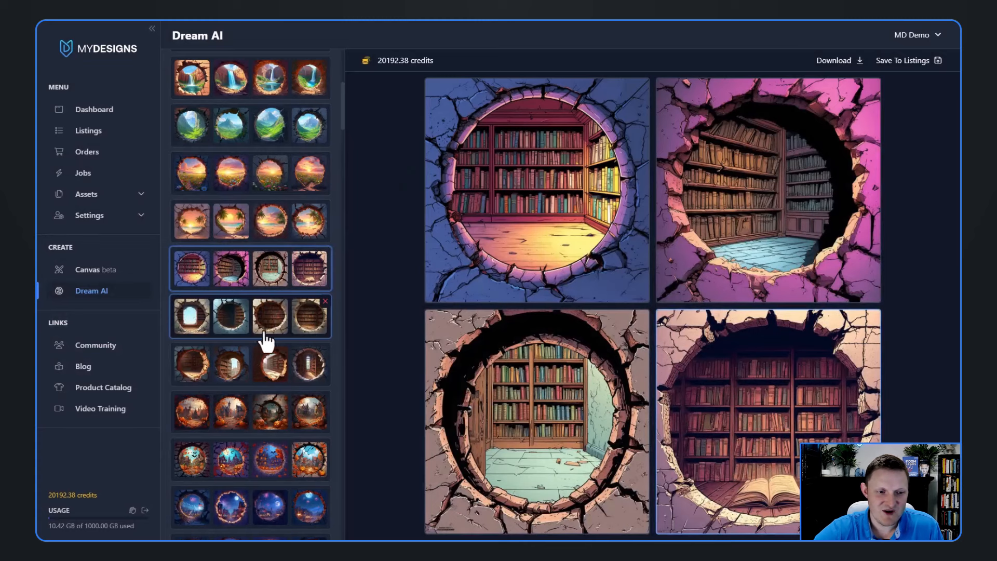
# - Load the palm beach sunset set from the history and review the scene description in its prompt
pyautogui.scroll(1, 254, 422)
pyautogui.click(231, 414)
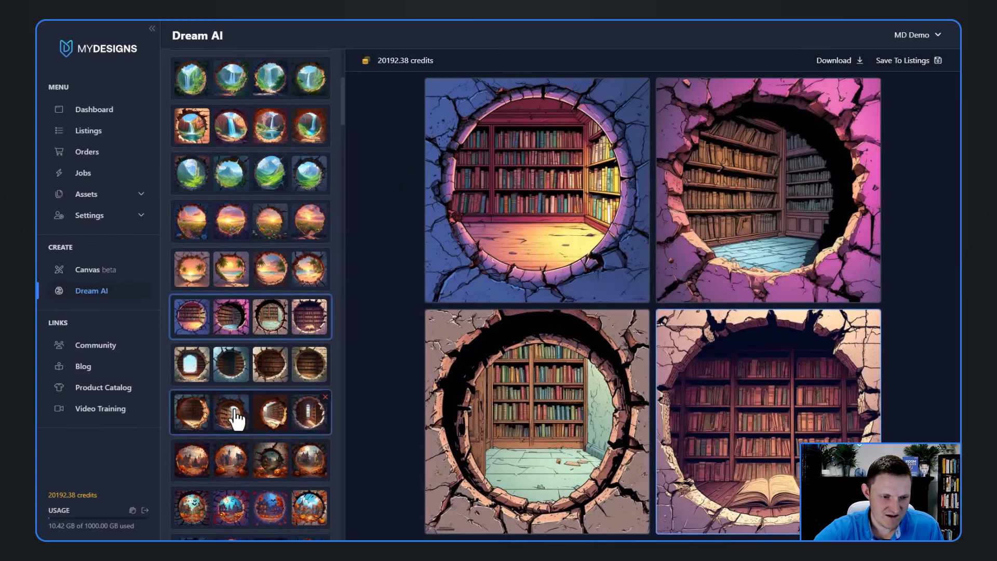
pyautogui.click(243, 372)
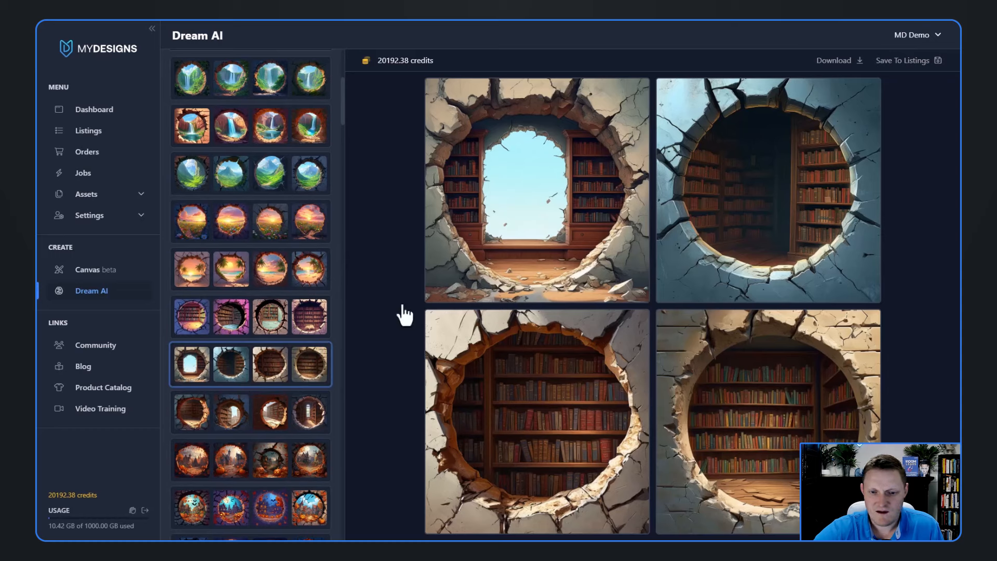
pyautogui.click(238, 336)
pyautogui.scroll(2, 254, 371)
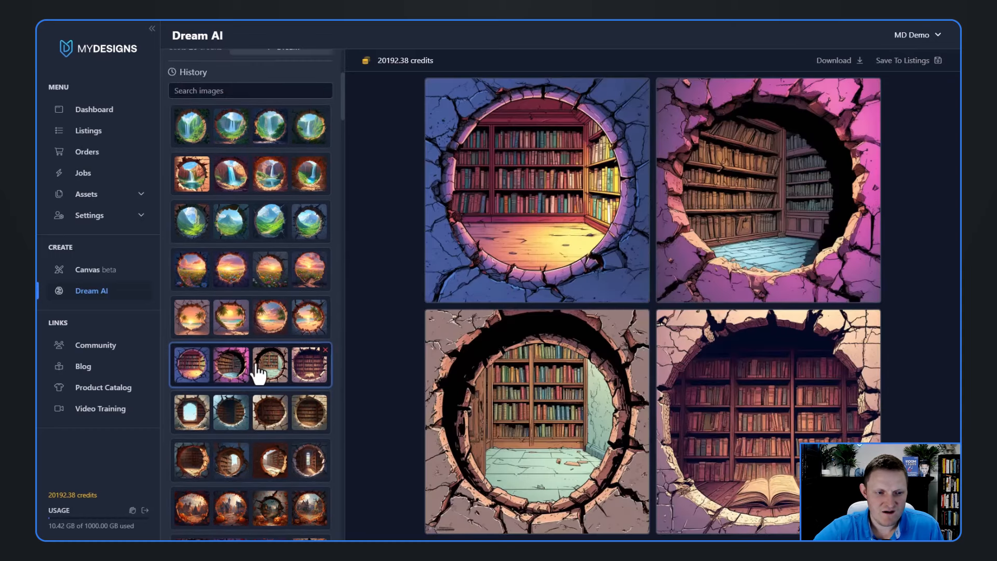
pyautogui.click(263, 381)
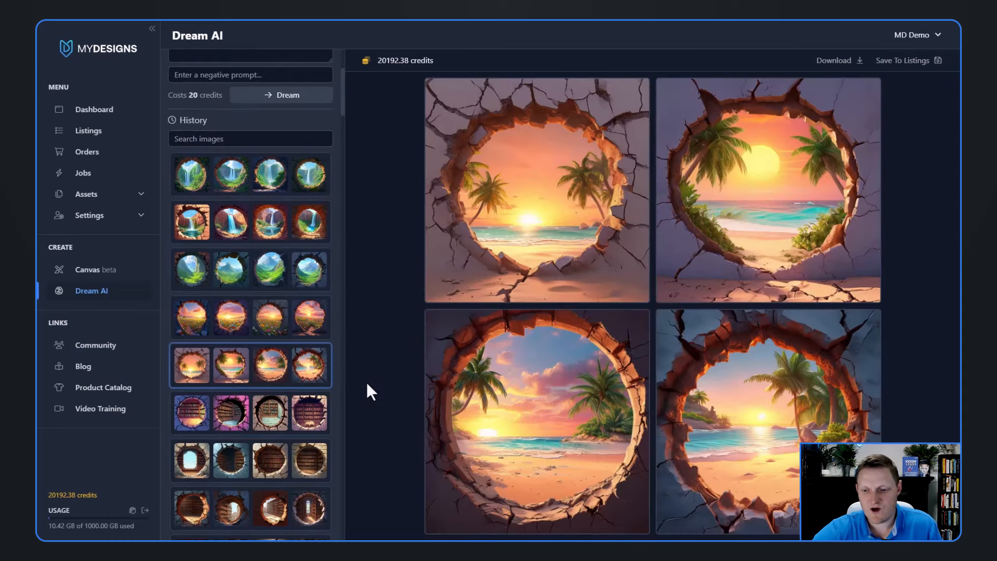
pyautogui.scroll(4, 251, 338)
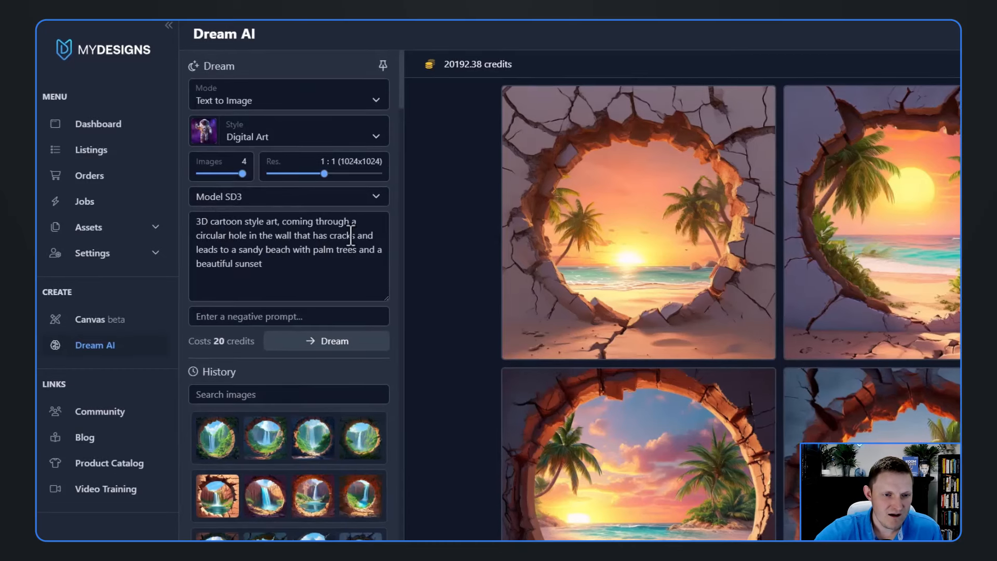
pyautogui.click(351, 235)
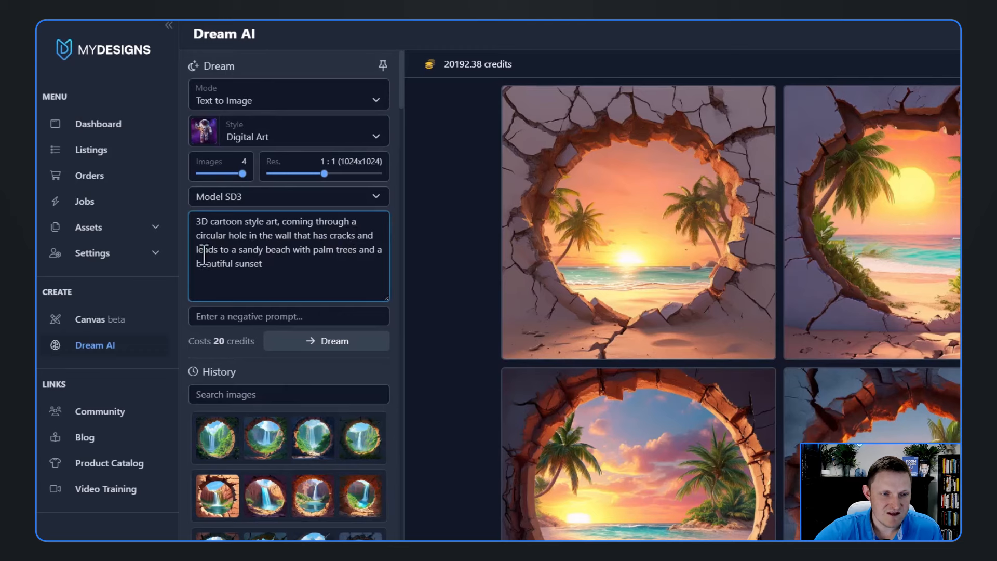
pyautogui.moveTo(203, 255); pyautogui.dragTo(354, 269)
pyautogui.click(353, 269)
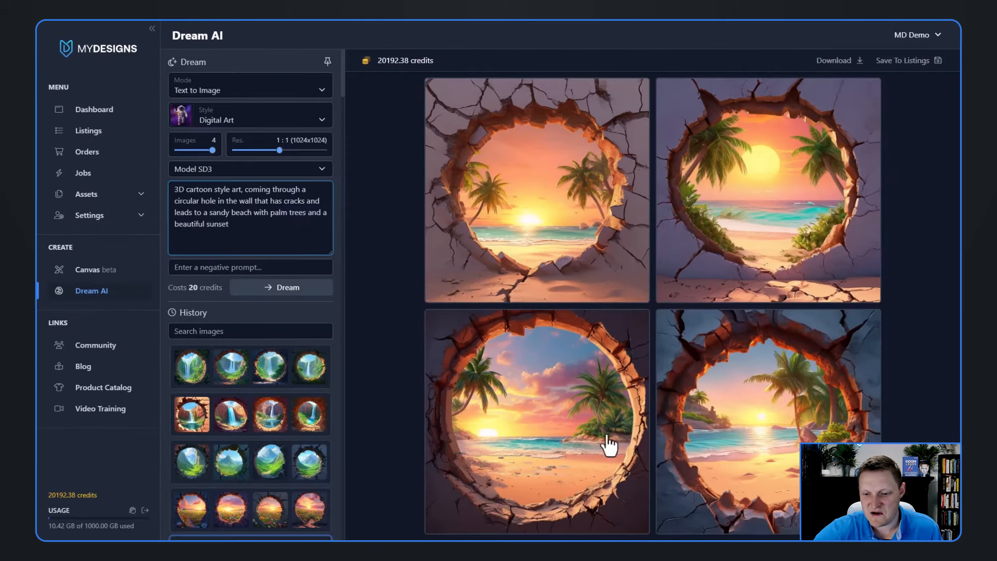
# - Save the first, third and fourth beach sunset images to 3D Cracked Mugs as new listings in the Main file slot
pyautogui.click(550, 422)
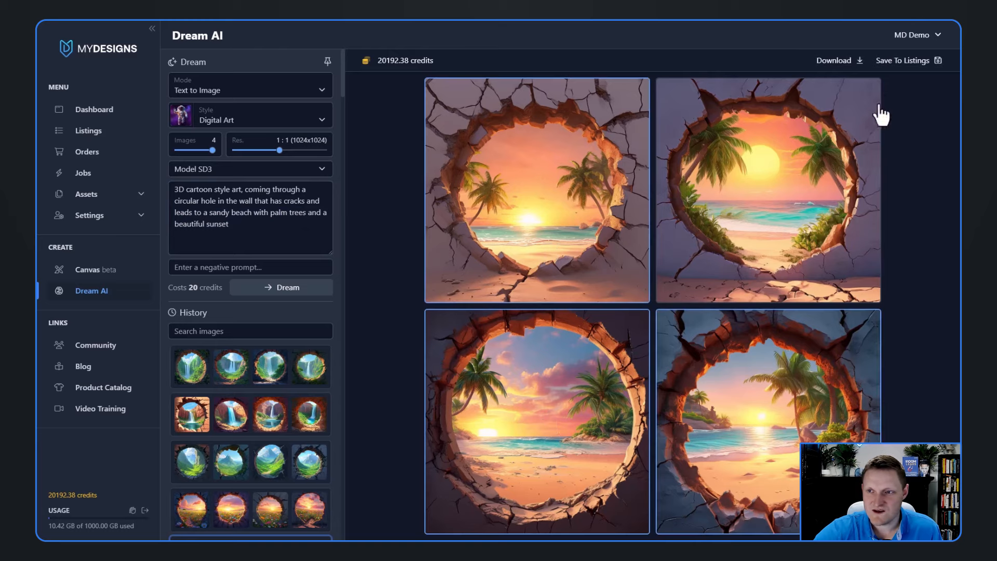
pyautogui.click(895, 60)
pyautogui.click(443, 179)
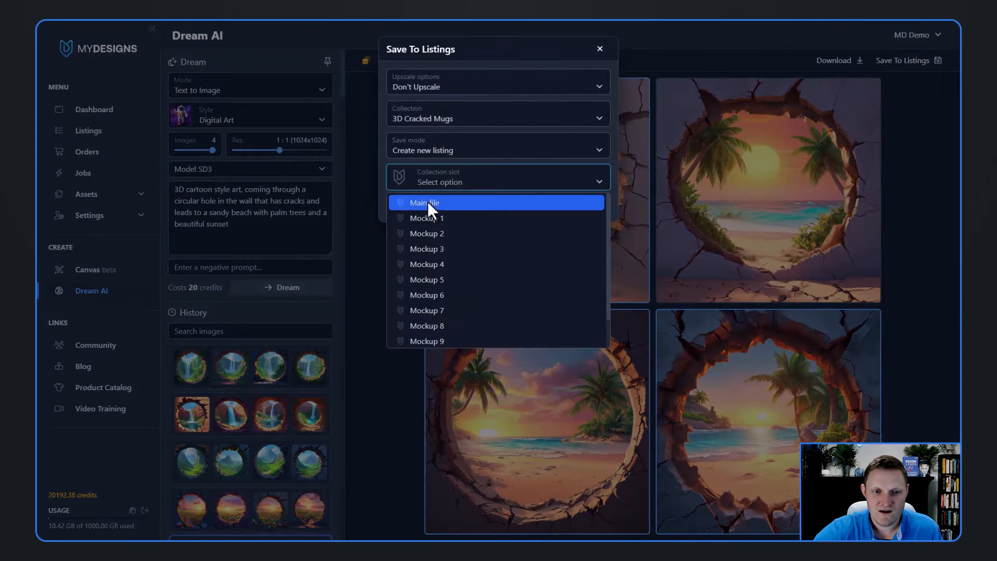
pyautogui.click(427, 201)
pyautogui.click(592, 206)
pyautogui.click(581, 107)
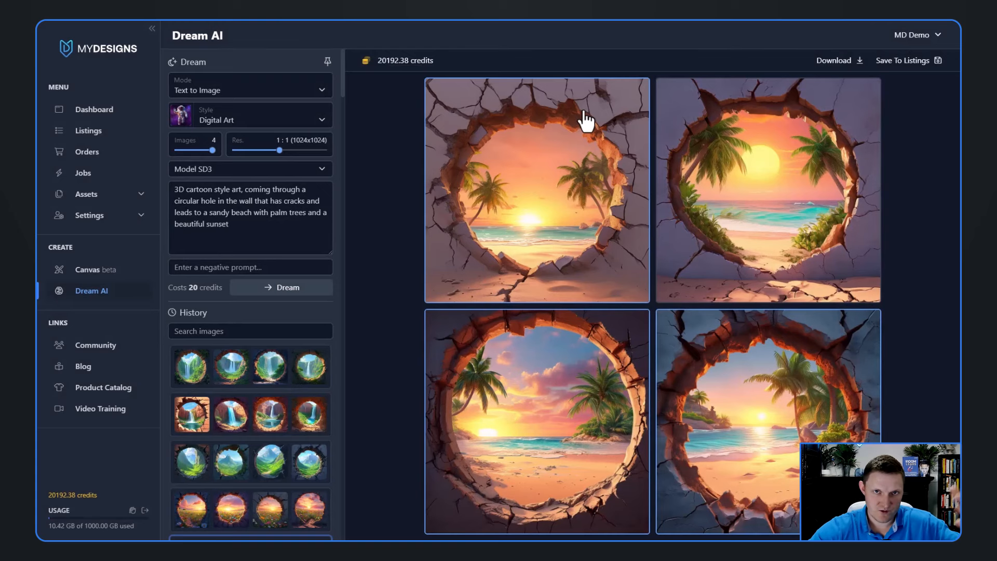
# - Load the flower field sunset set from the history and review its prompt text
pyautogui.scroll(-3, 265, 420)
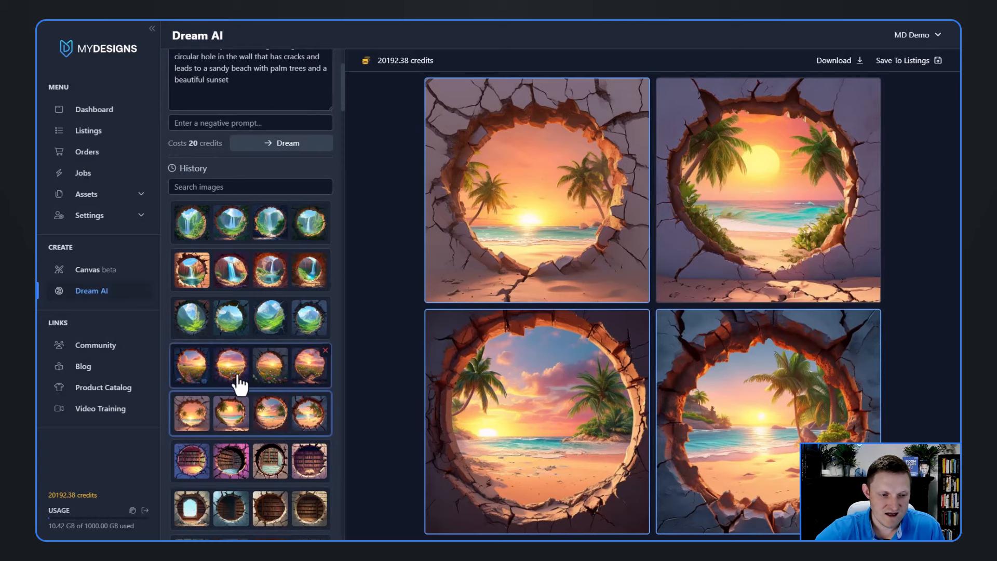
pyautogui.click(238, 384)
pyautogui.hotkey('ctrl', '+')
pyautogui.hotkey('ctrl', '+')
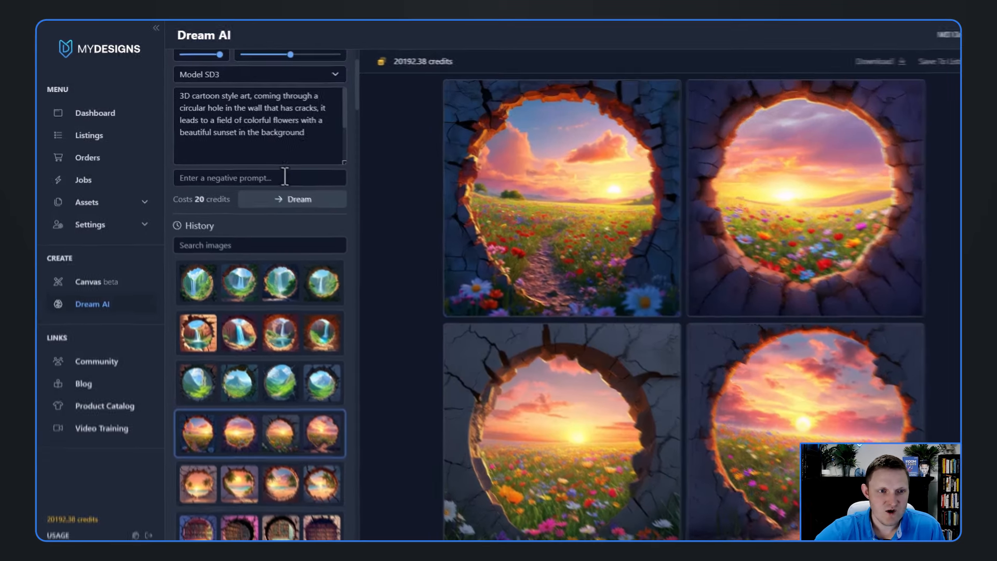
pyautogui.scroll(1, 348, 161)
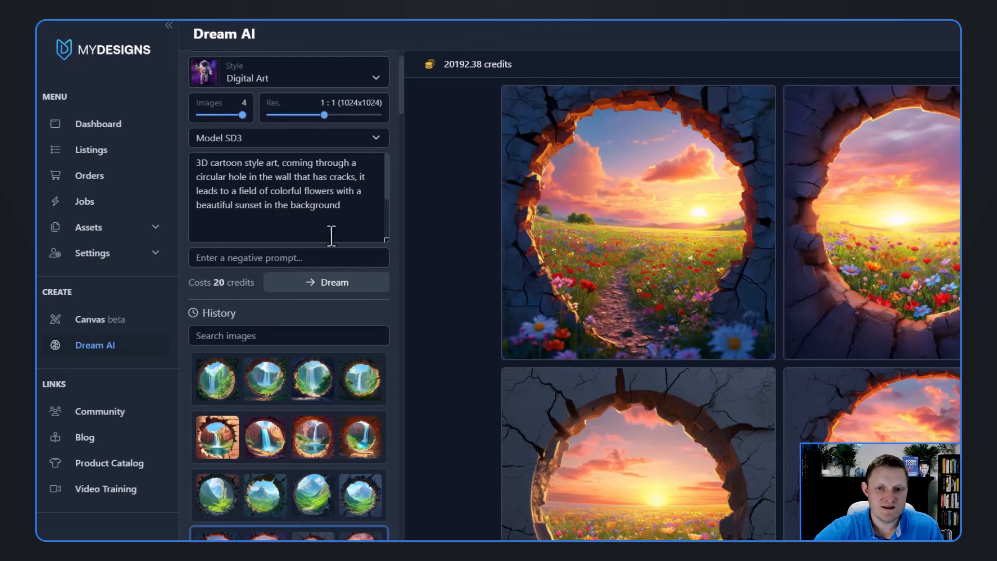
pyautogui.hotkey('ctrl', '-')
pyautogui.hotkey('ctrl', '-')
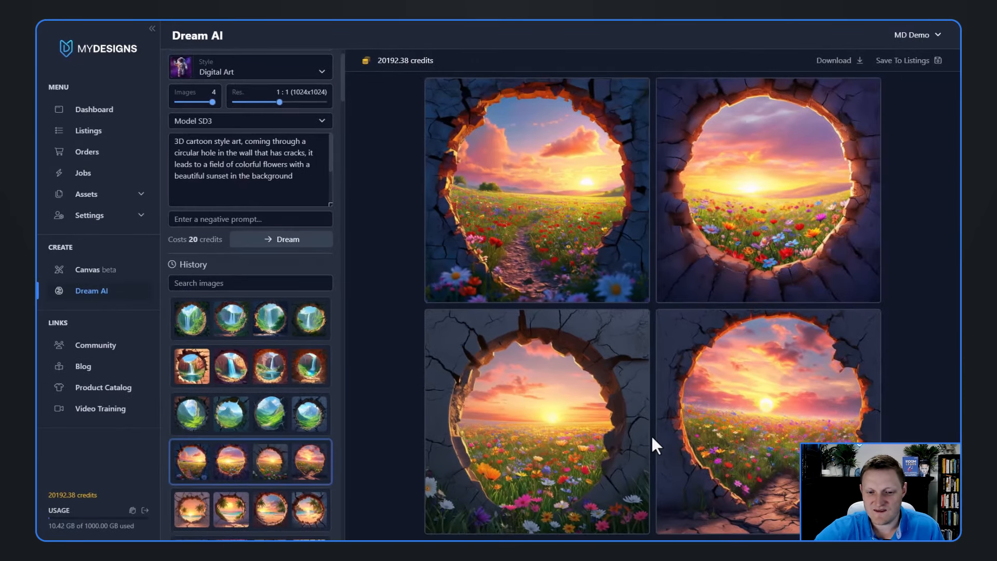
# - Save the second, third and fourth flower field sunset images to 3D Cracked Mugs as new listings in the Main file slot
pyautogui.click(753, 392)
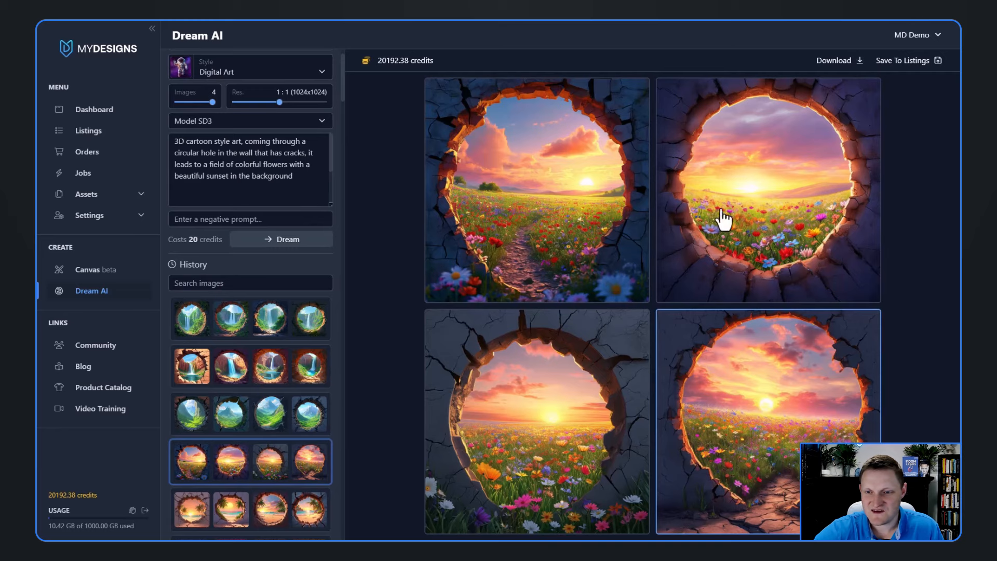
pyautogui.click(757, 210)
pyautogui.click(575, 374)
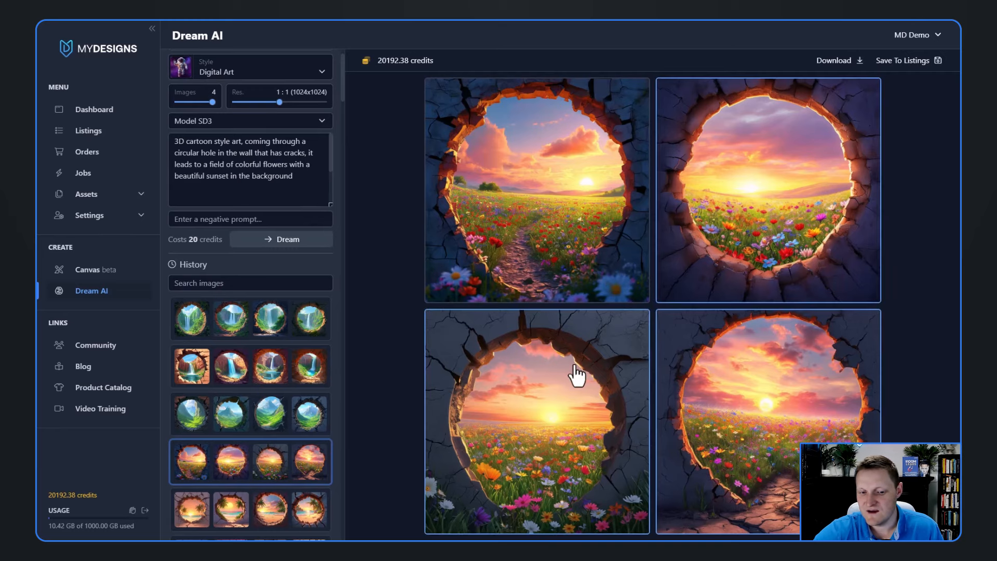
pyautogui.click(906, 61)
pyautogui.click(452, 185)
pyautogui.click(461, 207)
pyautogui.click(577, 205)
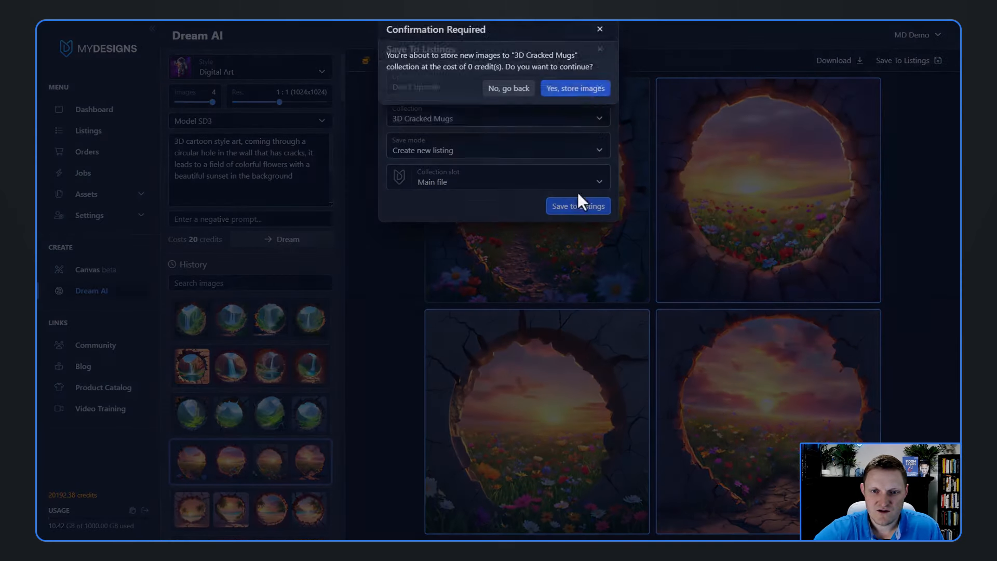
pyautogui.click(580, 89)
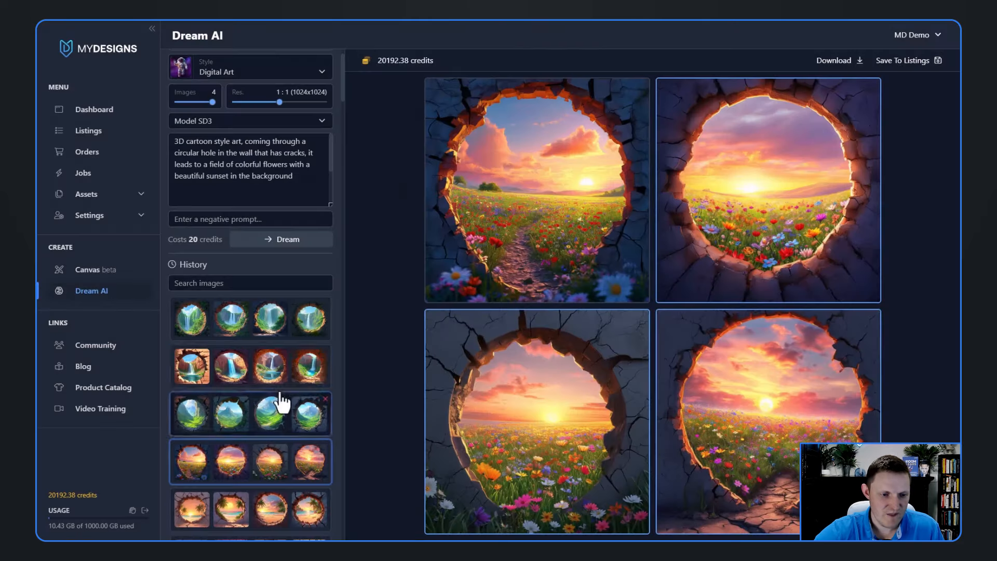
# - Load the green mountain valley set from the history and review the scene description in its prompt
pyautogui.click(262, 414)
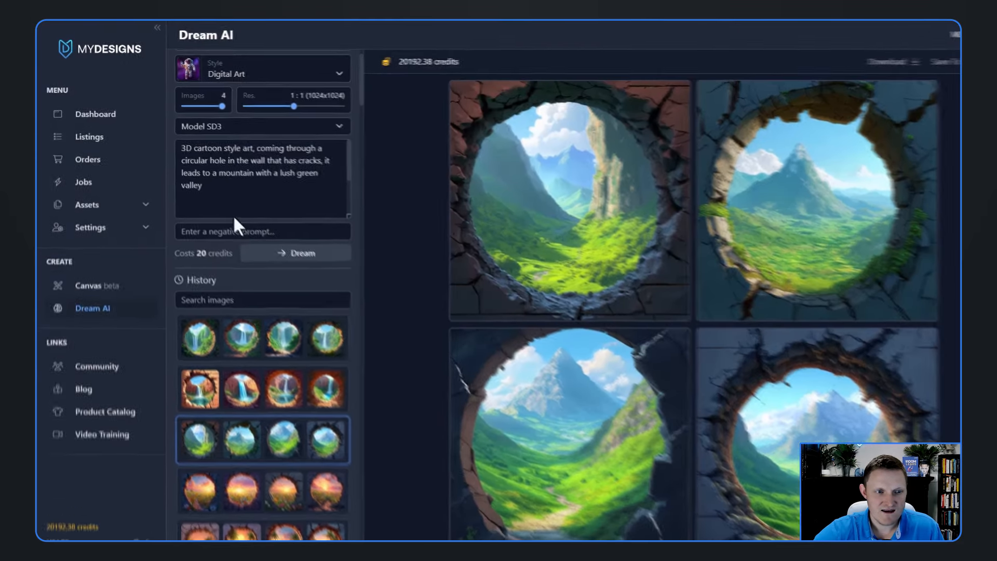
pyautogui.moveTo(213, 175); pyautogui.dragTo(306, 215)
pyautogui.click(273, 175)
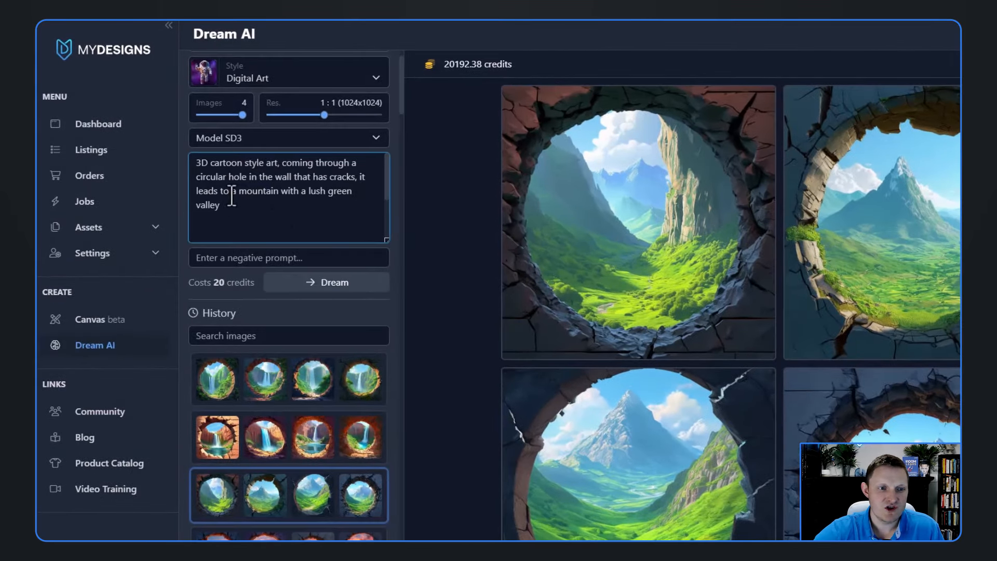
pyautogui.click(307, 218)
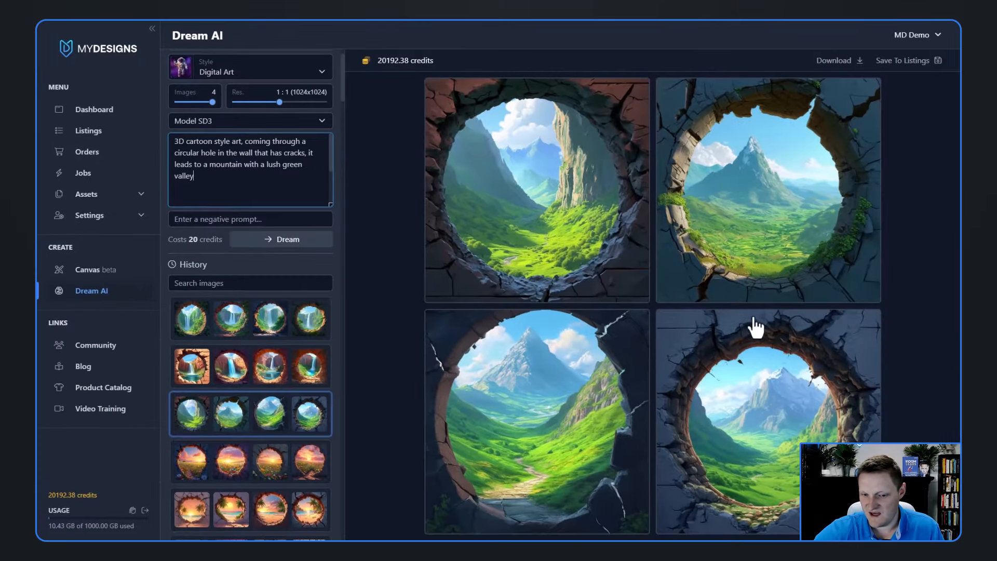
# - Save only the second and fourth mountain valley images to 3D Cracked Mugs as new listings in the Main file slot, without upscaling
pyautogui.click(493, 414)
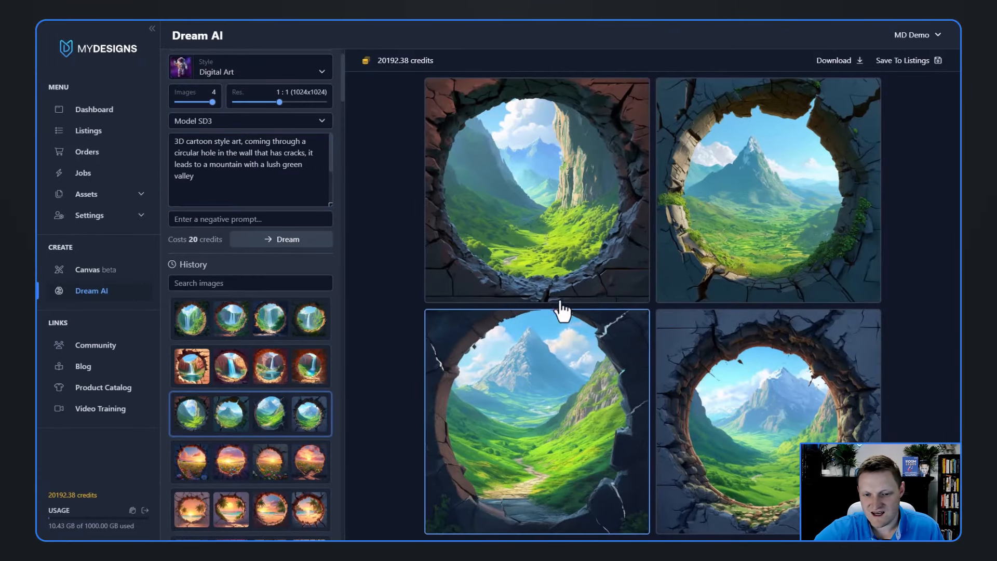
pyautogui.click(541, 187)
pyautogui.click(762, 171)
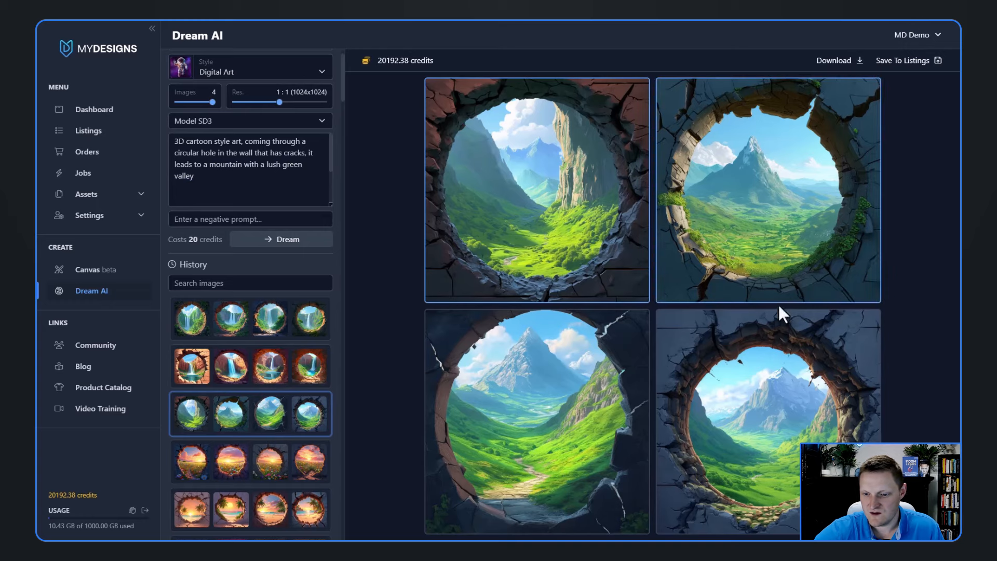
pyautogui.click(778, 432)
pyautogui.click(572, 200)
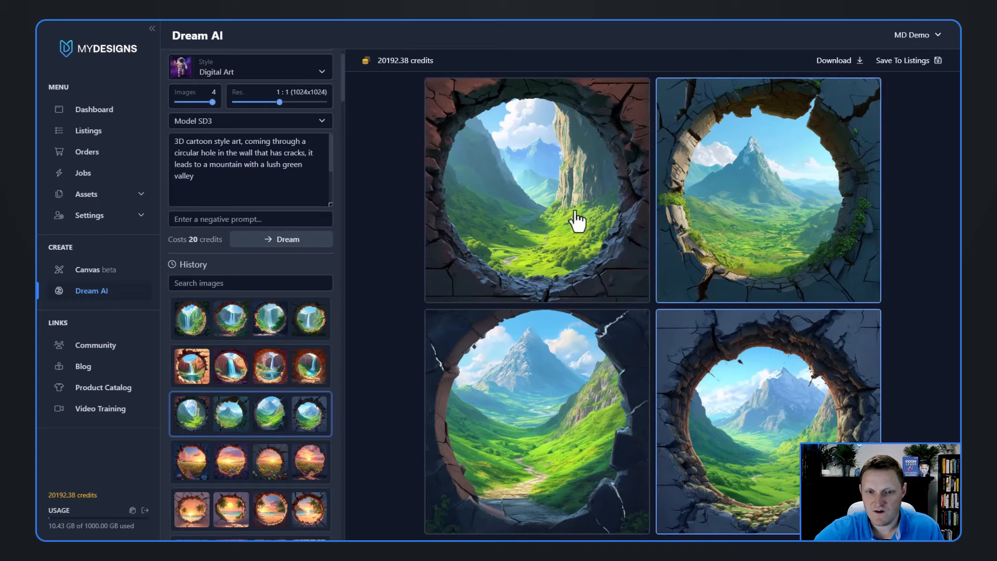
pyautogui.click(906, 66)
pyautogui.click(505, 180)
pyautogui.click(473, 201)
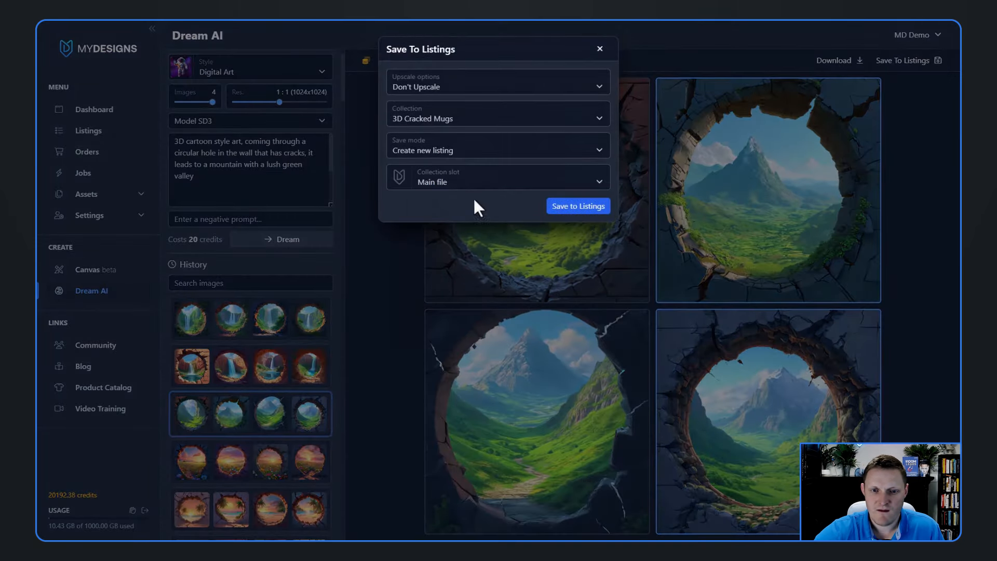
pyautogui.click(573, 207)
pyautogui.click(576, 112)
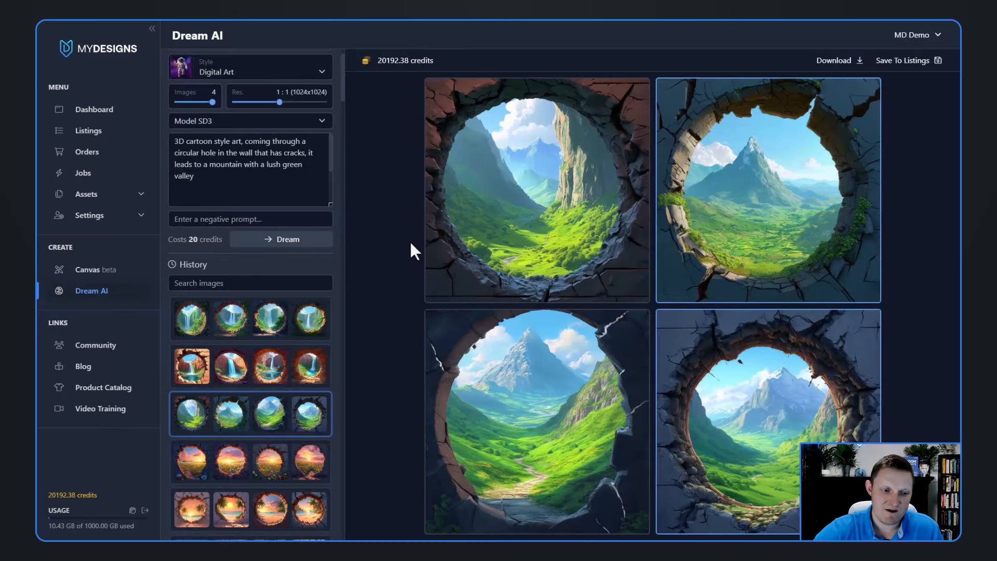
# - Load the red-rock canyon waterfall set from the history and review the Havasupai falls wording in its prompt
pyautogui.click(249, 369)
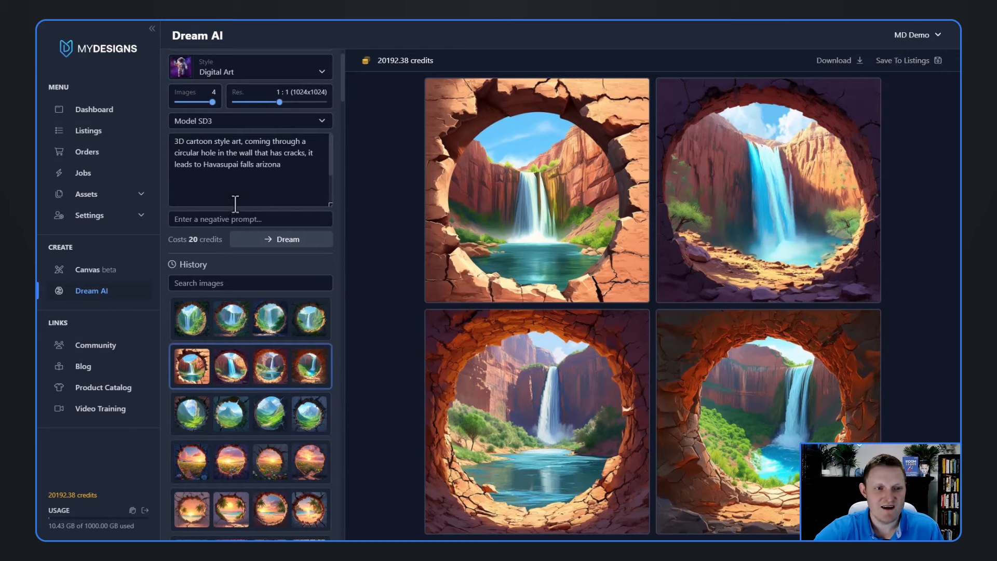
pyautogui.scroll(1, 236, 204)
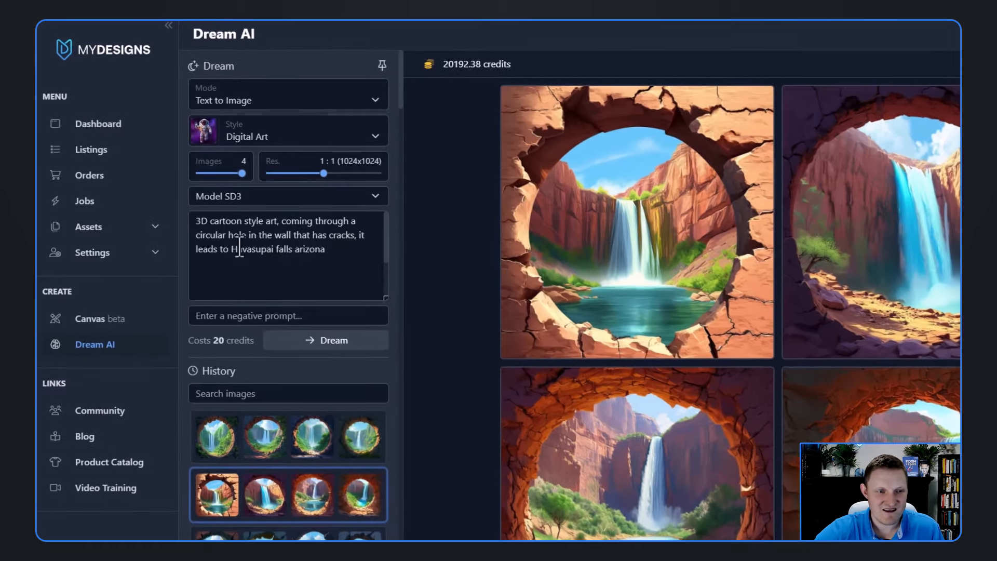
pyautogui.moveTo(195, 255); pyautogui.dragTo(327, 260)
pyautogui.click(326, 272)
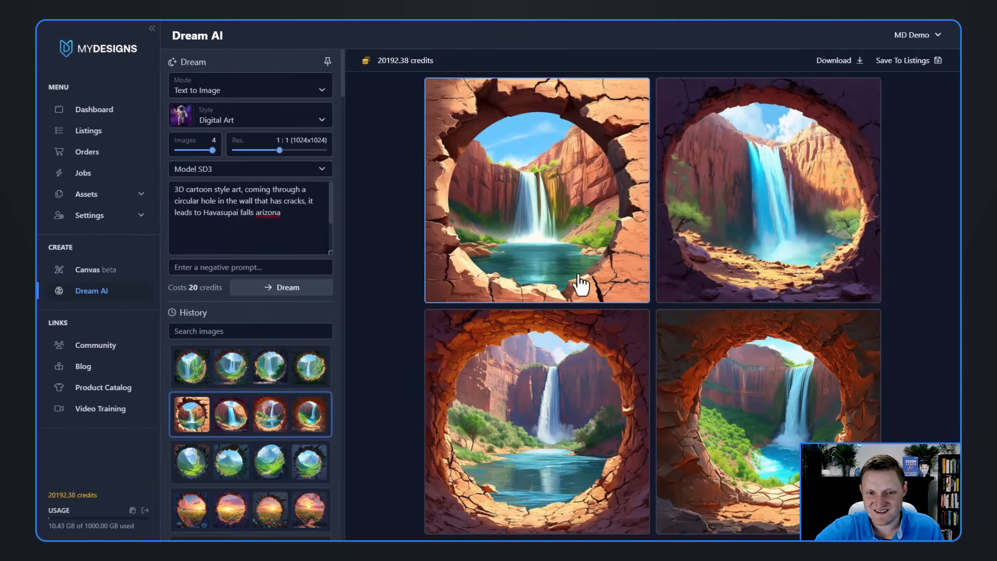
# - Save the first and third Havasupai falls images to 3D Cracked Mugs as new listings in the Main file slot
pyautogui.click(561, 445)
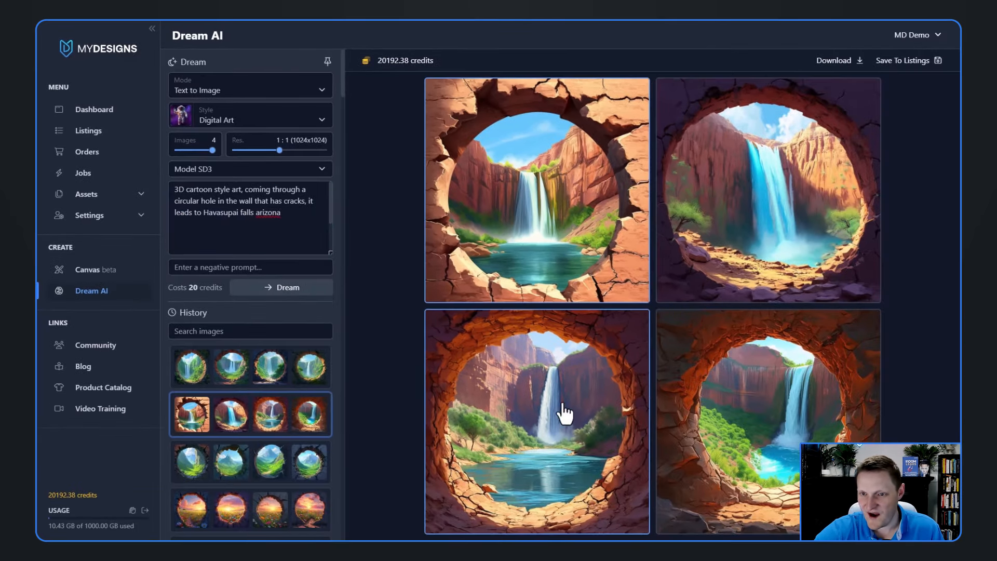
pyautogui.click(906, 60)
pyautogui.click(488, 182)
pyautogui.click(465, 202)
pyautogui.click(578, 206)
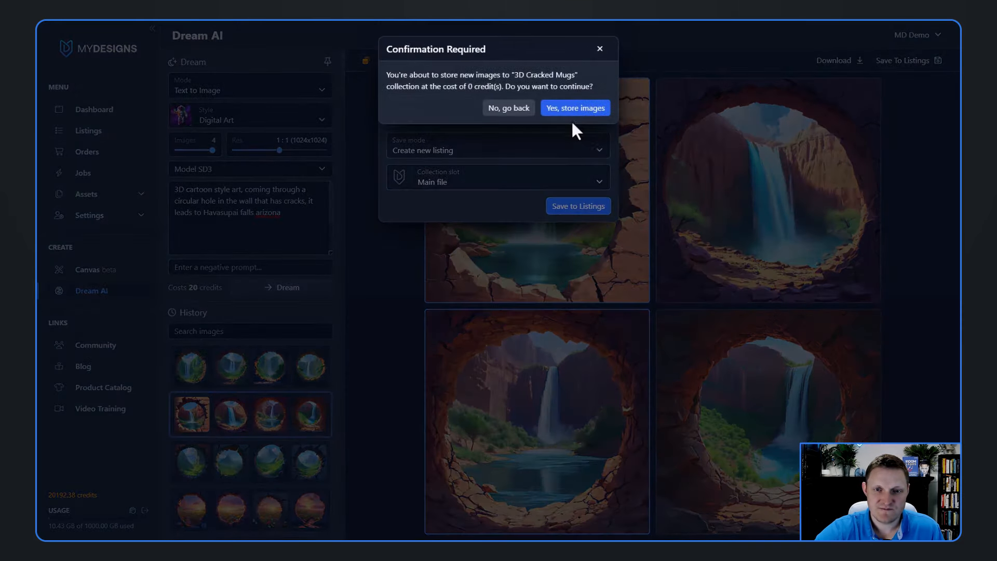
pyautogui.click(576, 106)
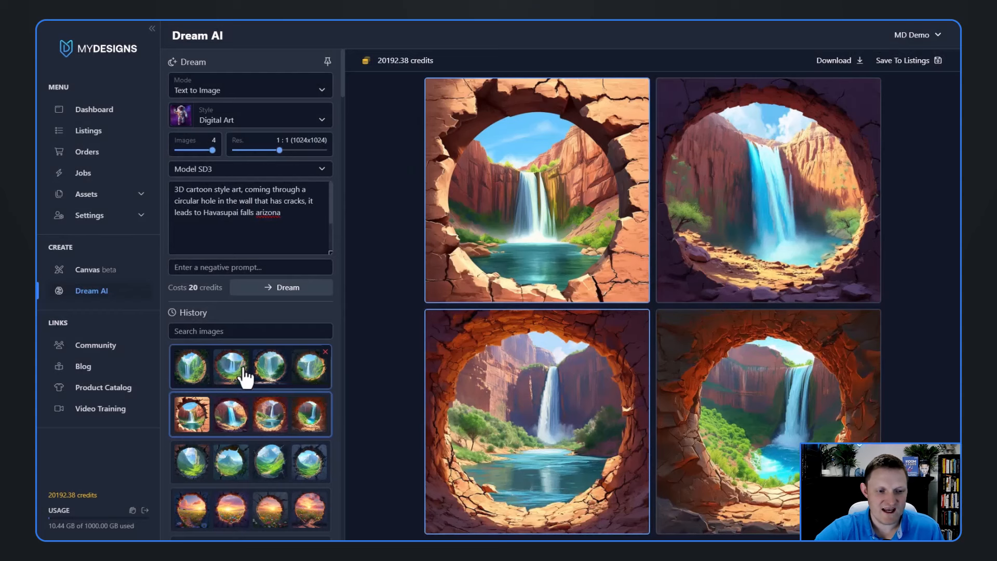
# - Load the lush landscape waterfall set and save its third and fourth images to 3D Cracked Mugs as new listings' Main files
pyautogui.click(242, 370)
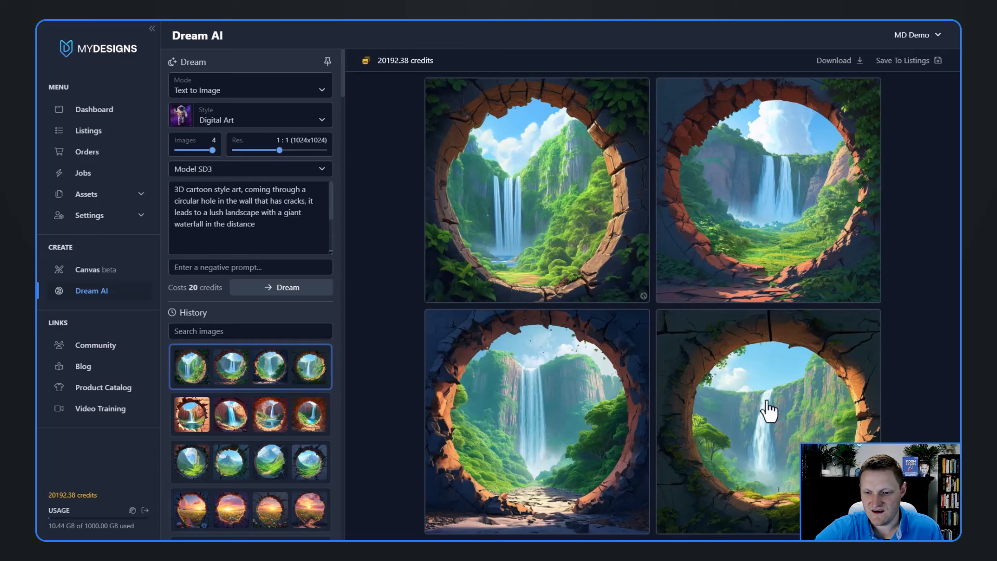
pyautogui.click(543, 413)
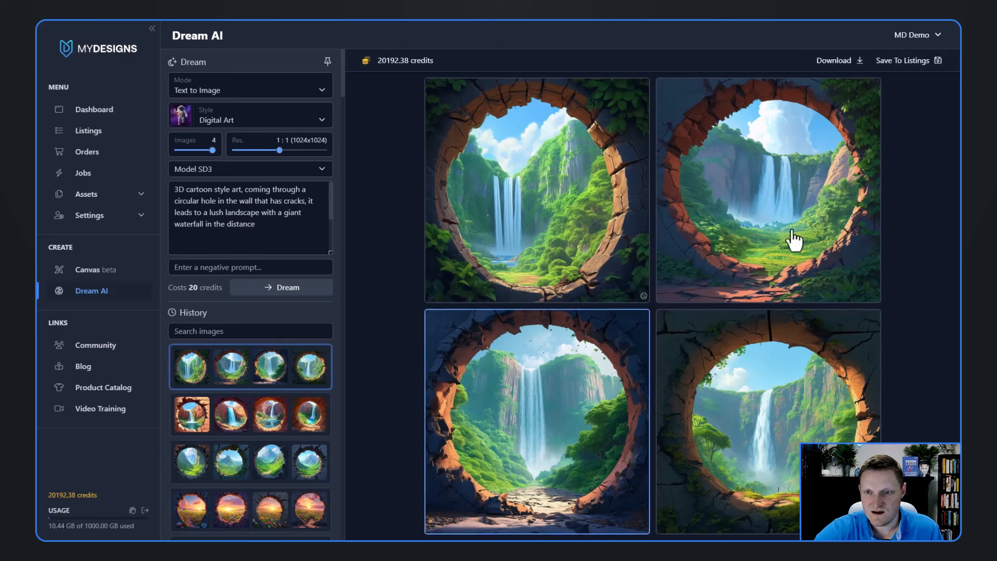
pyautogui.click(908, 60)
pyautogui.click(596, 184)
pyautogui.click(459, 203)
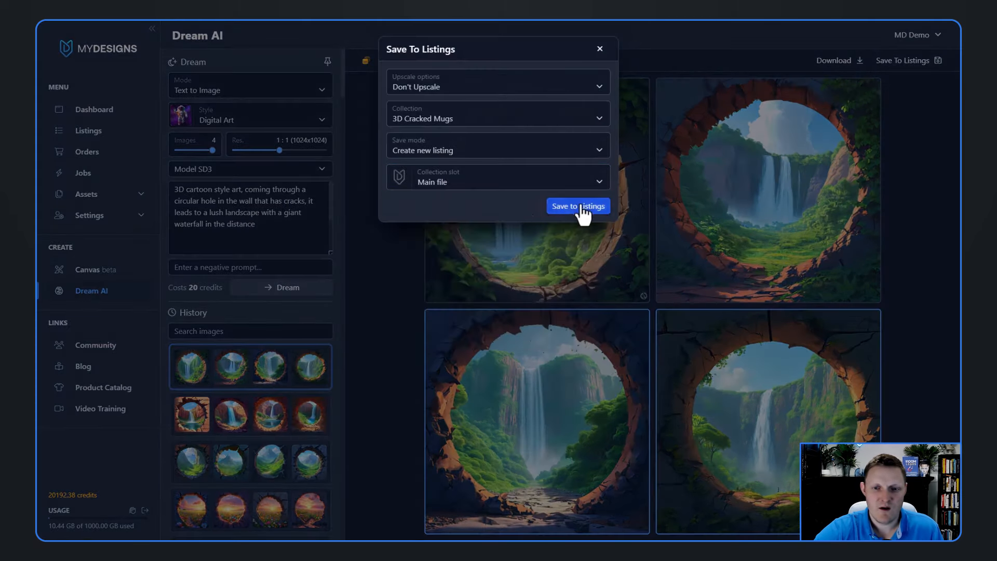
pyautogui.click(580, 207)
pyautogui.click(574, 110)
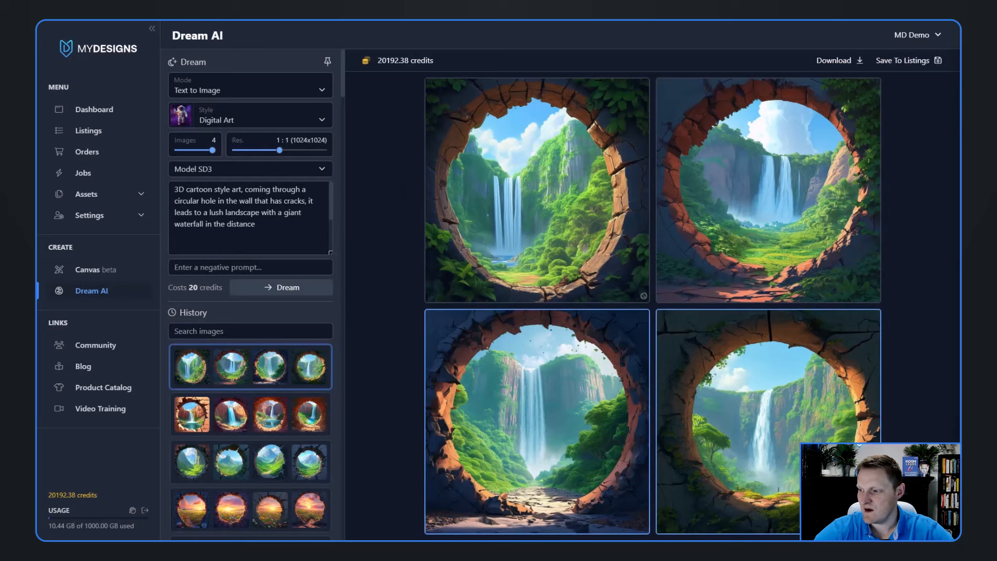
# - Rewrite the prompt so the cracked circular wall hole leads to "a portrait of a french bulldog face wearing sunglasses"
pyautogui.click(235, 223)
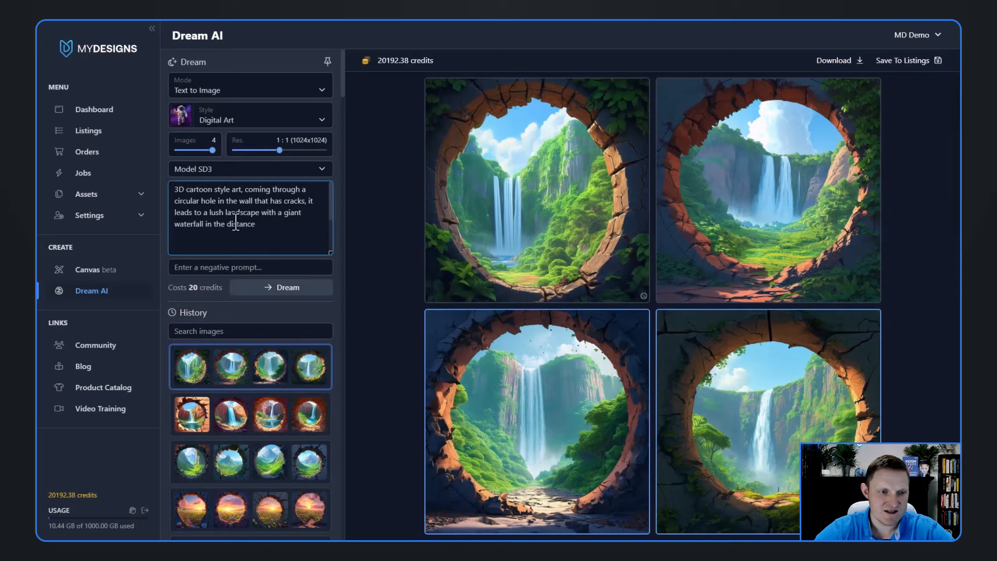
pyautogui.hotkey('ctrl', 'a')
pyautogui.write('3D cartoon style art, coming through a circular hole in the wall that has cracks, it leads to a portrait of a french bulldog face wearing sunglasses')
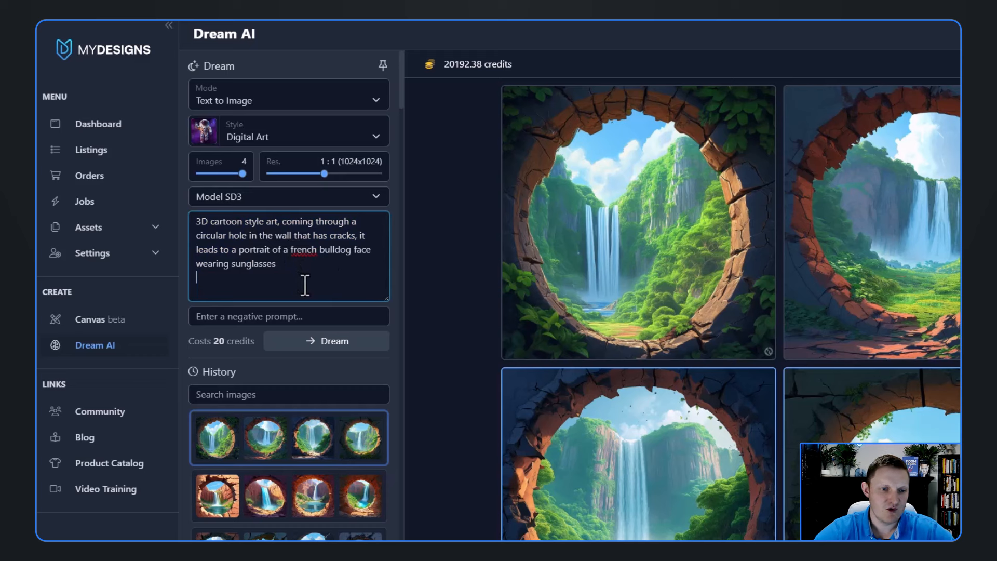
pyautogui.moveTo(284, 250); pyautogui.dragTo(355, 251)
pyautogui.click(349, 259)
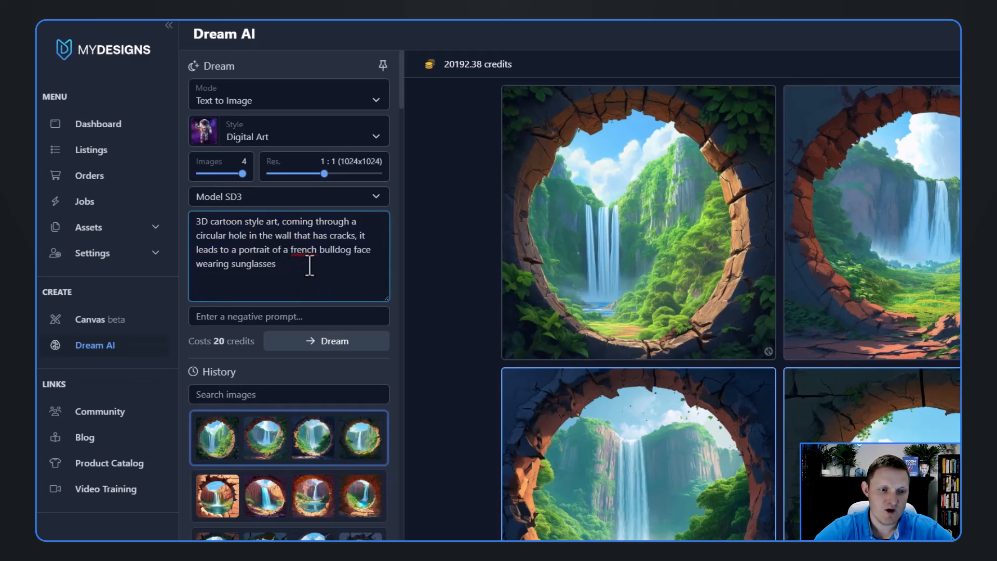
# - Generate three sets of four French bulldog images, one each with the Anime, None and Comic Book styles
pyautogui.click(311, 139)
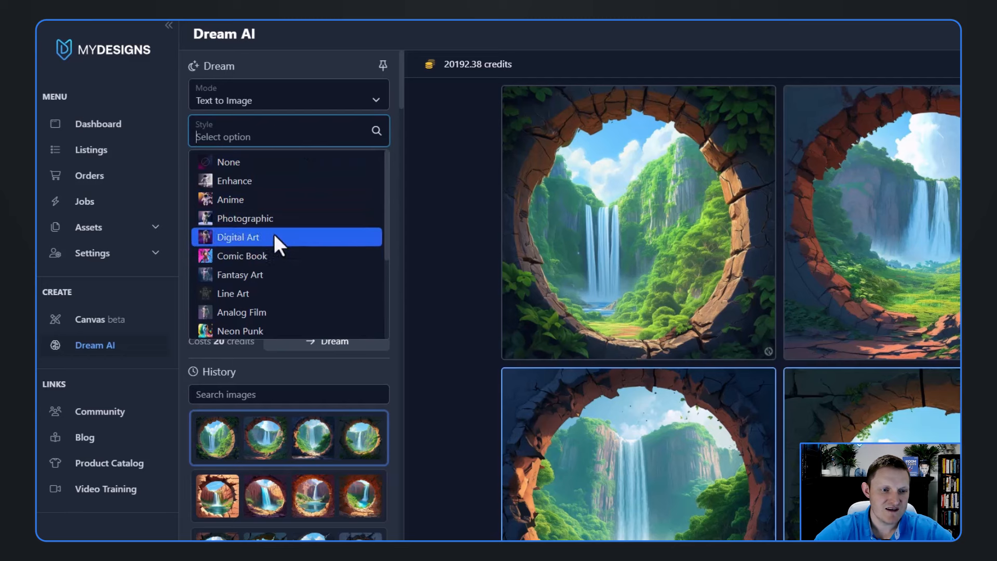
pyautogui.click(274, 200)
pyautogui.click(311, 344)
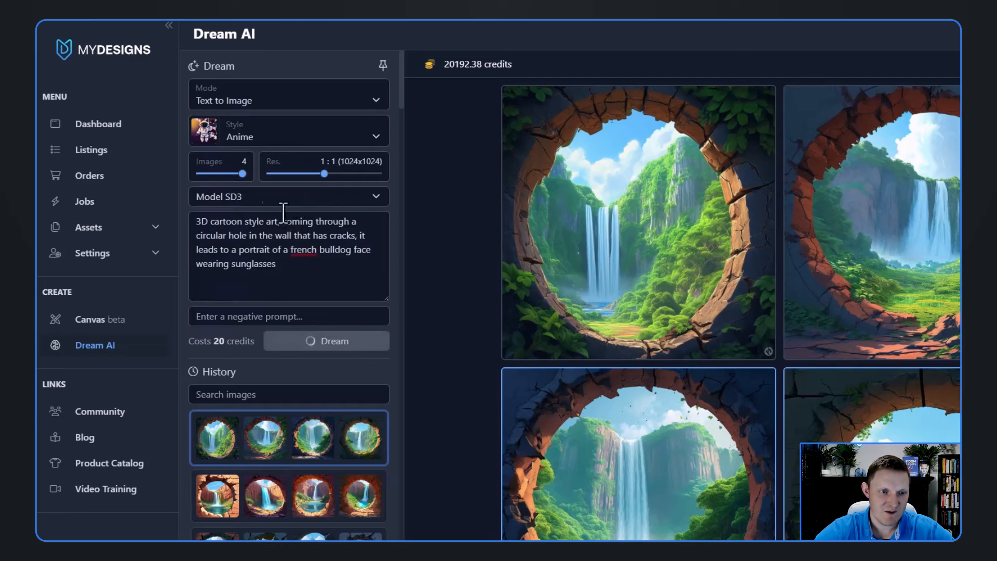
pyautogui.click(258, 137)
pyautogui.click(236, 167)
pyautogui.click(322, 349)
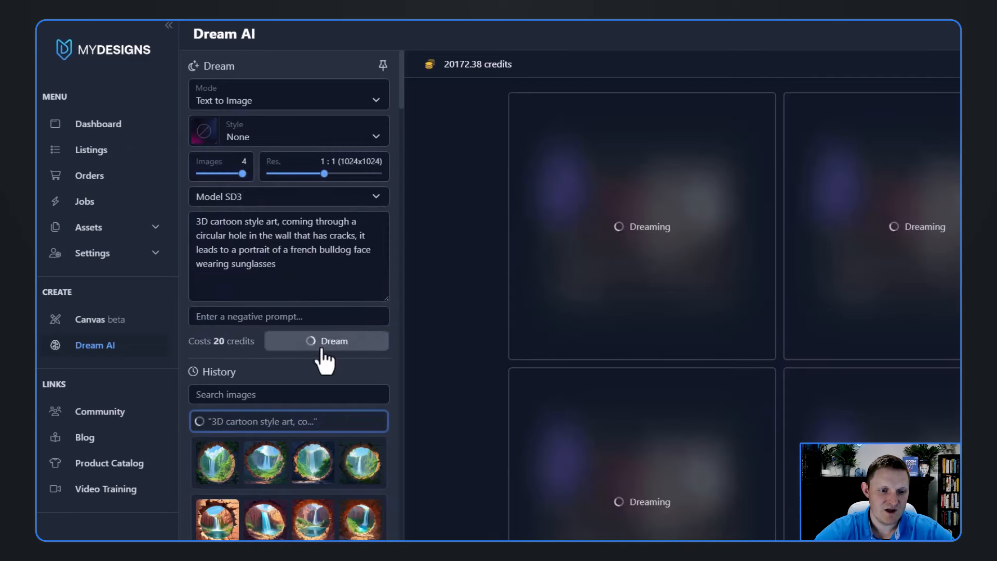
pyautogui.click(270, 144)
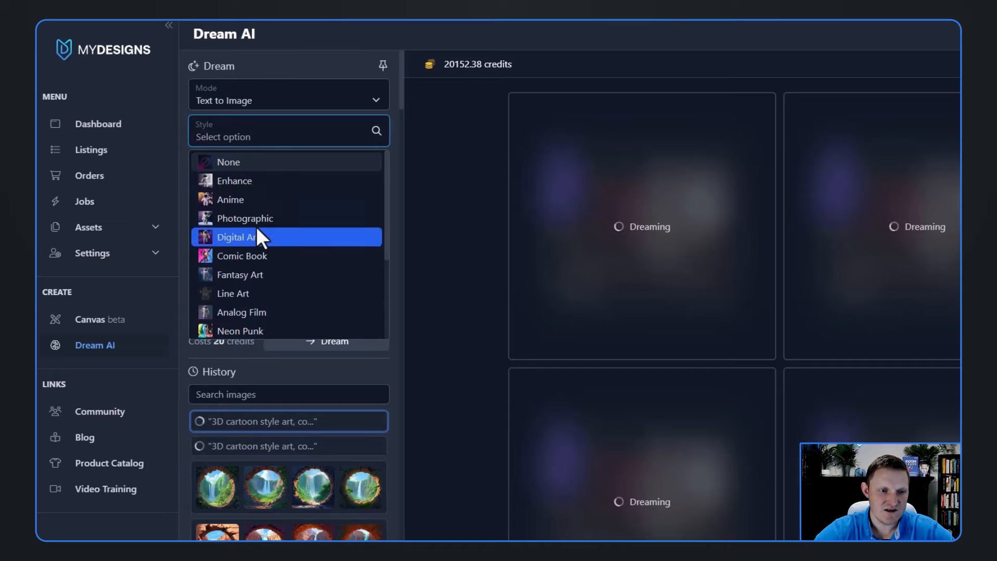
pyautogui.click(253, 256)
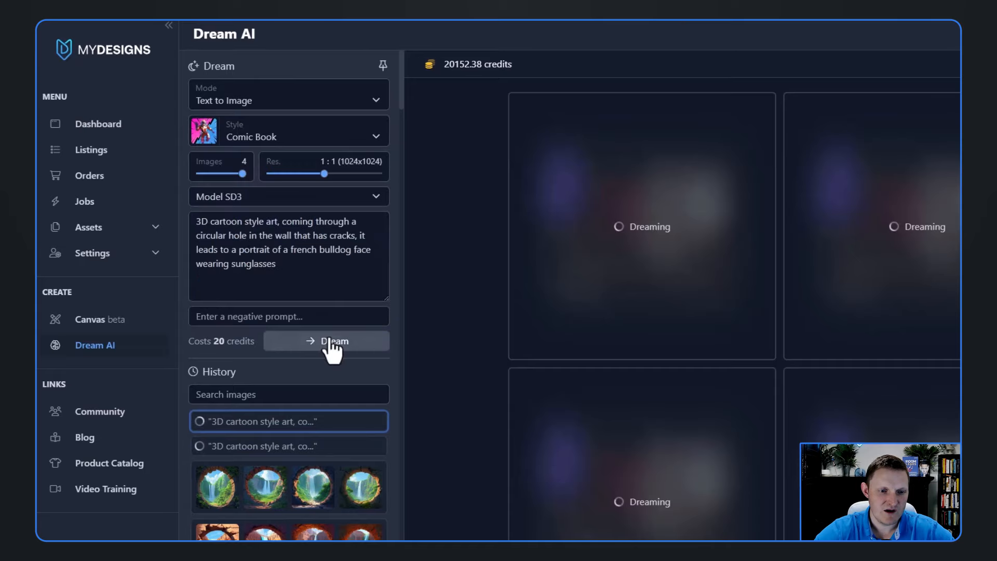
pyautogui.click(327, 342)
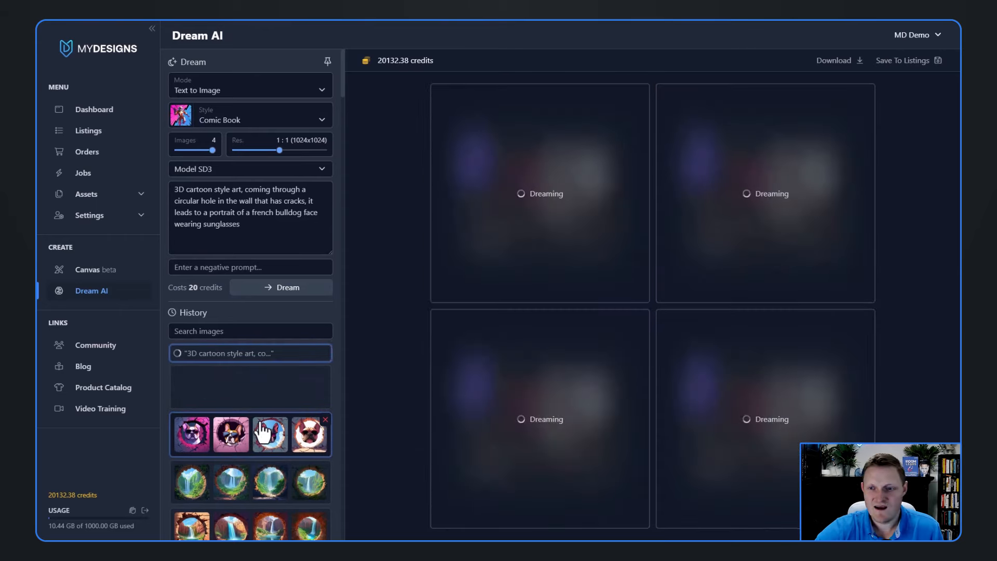
# - Load the Anime bulldog set and save its second image to 3D Cracked Mugs as a new listing's Main file
pyautogui.click(243, 439)
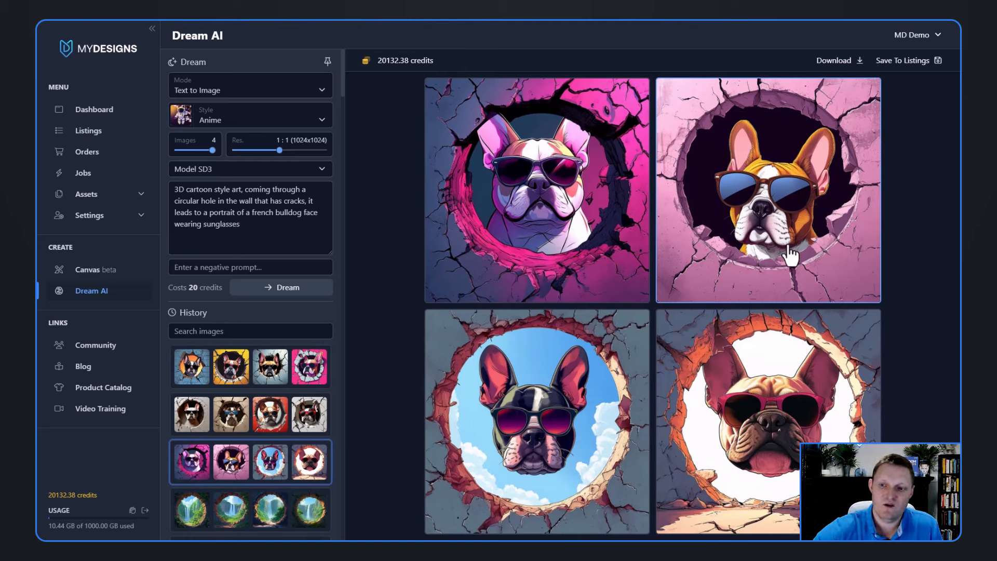
pyautogui.click(908, 62)
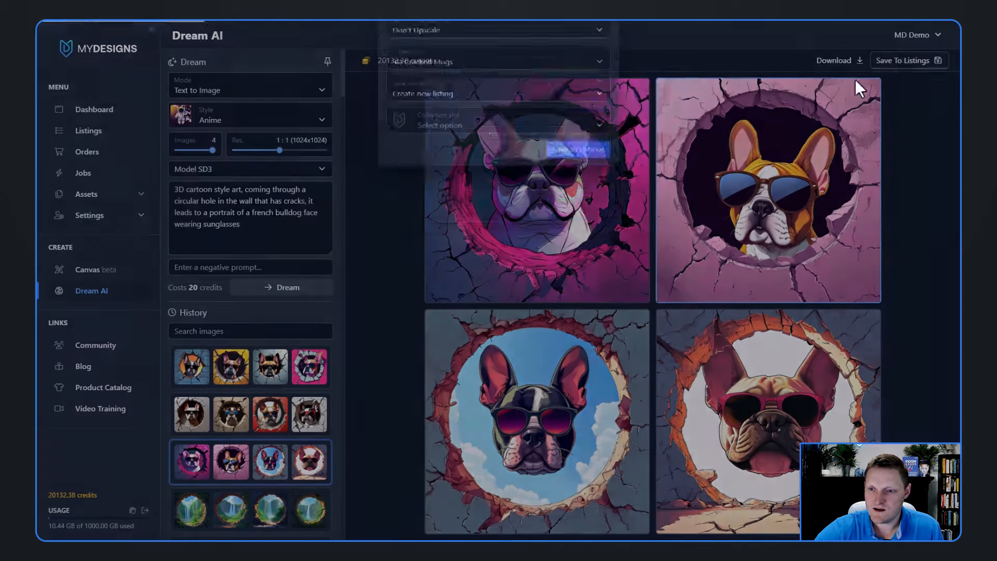
pyautogui.click(577, 206)
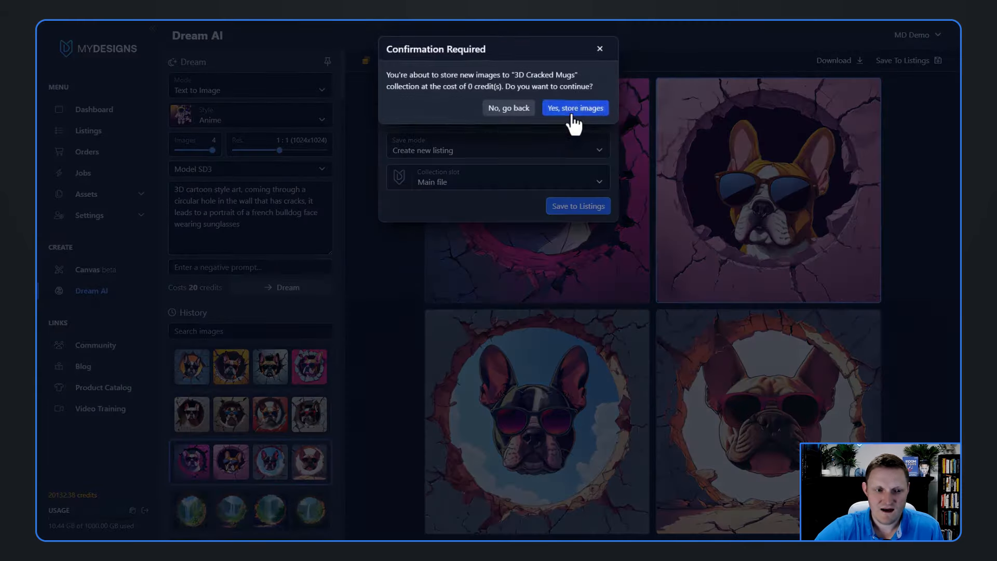
pyautogui.click(574, 108)
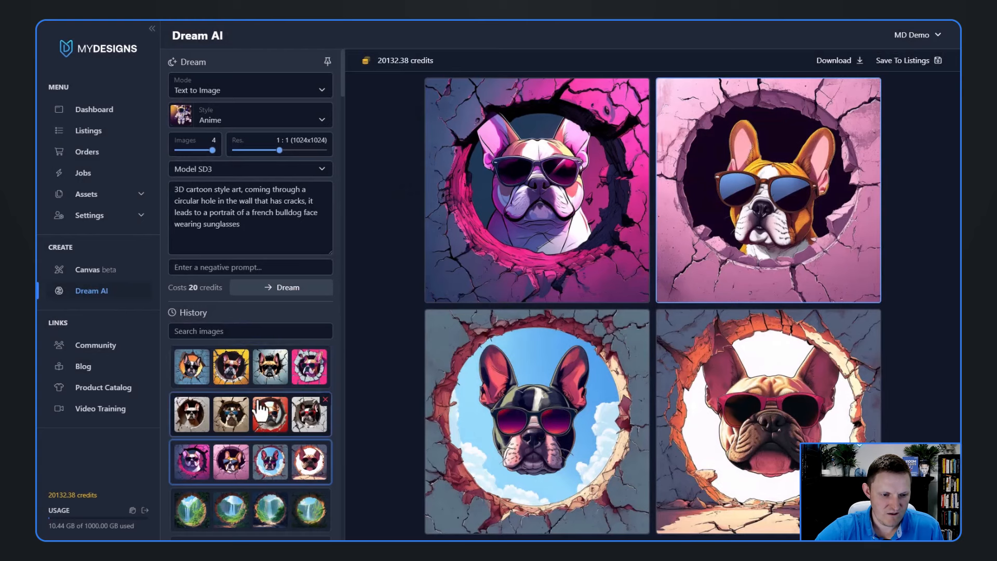
# - Review the None-style bulldog set, and save the Comic Book set's first and third images to 3D Cracked Mugs as new listings' Main files
pyautogui.click(231, 418)
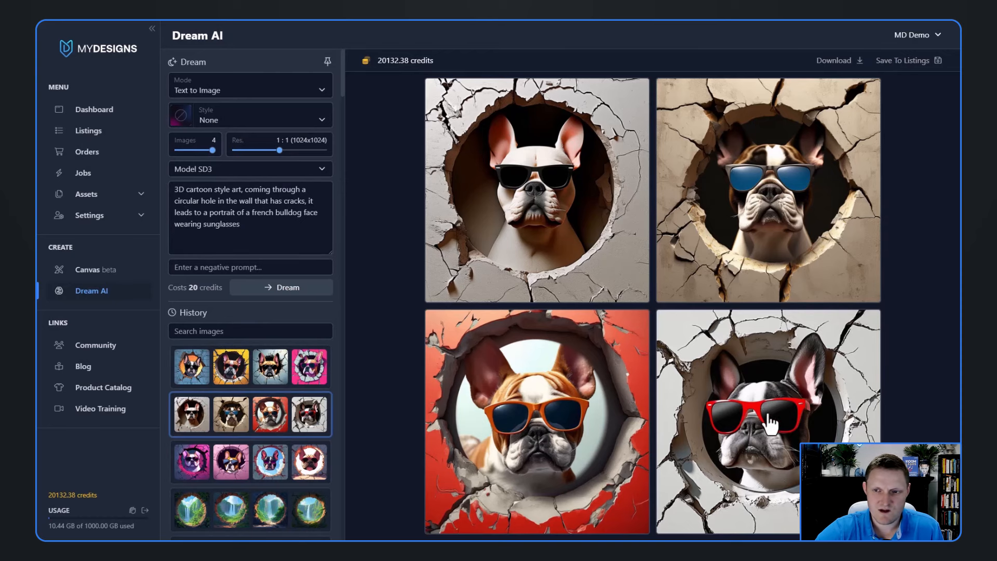
pyautogui.click(290, 381)
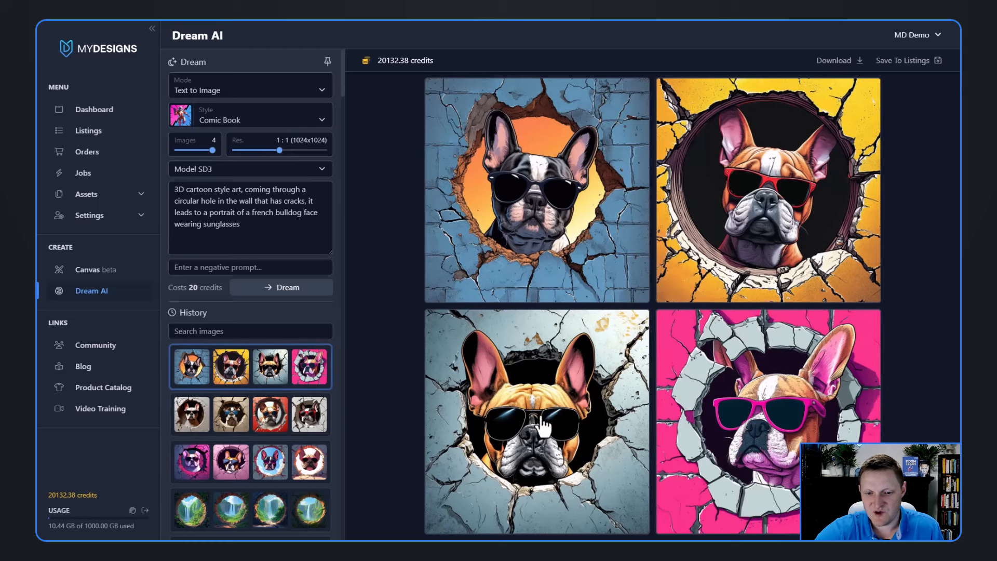
pyautogui.click(911, 61)
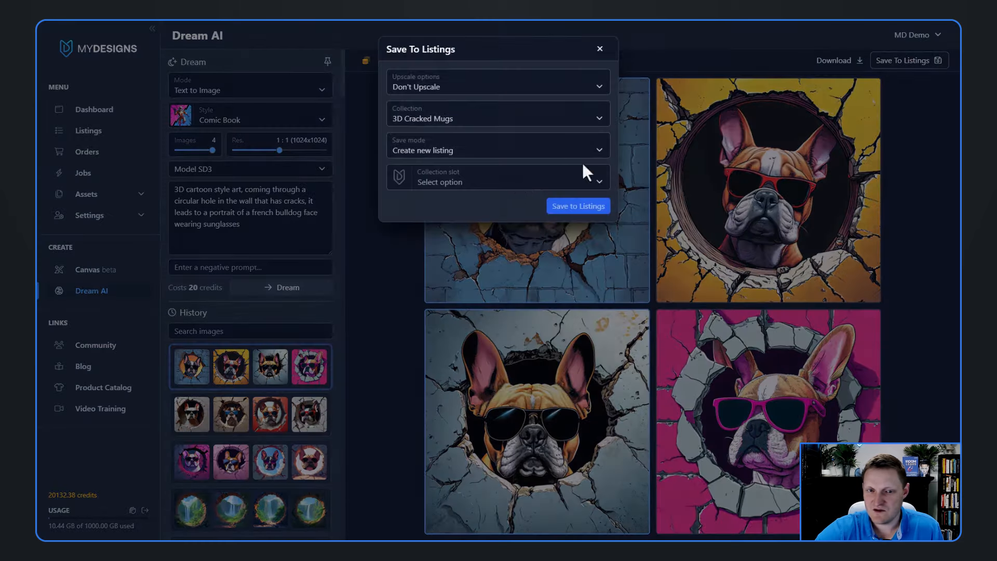
pyautogui.click(582, 174)
pyautogui.click(476, 202)
pyautogui.click(552, 207)
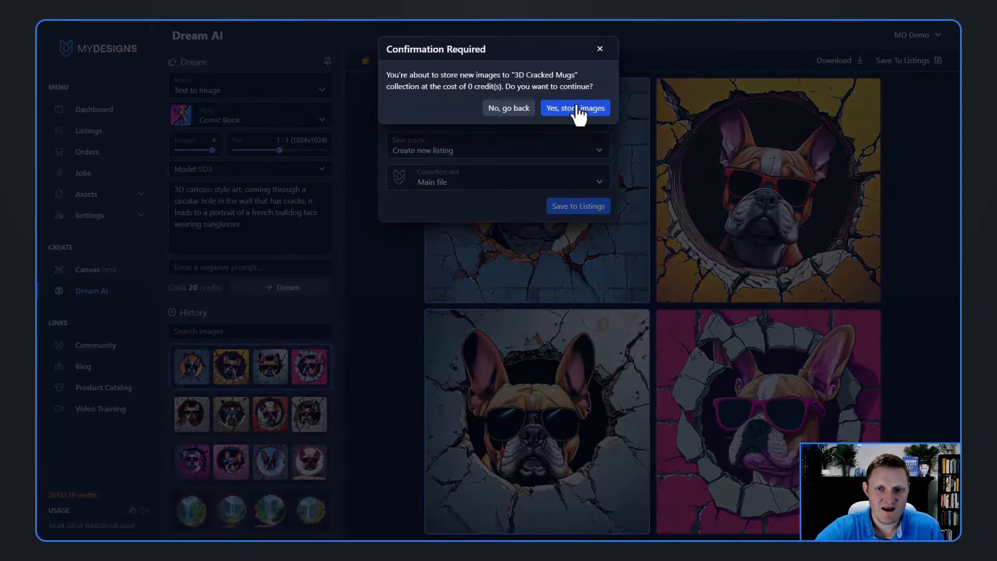
pyautogui.click(575, 109)
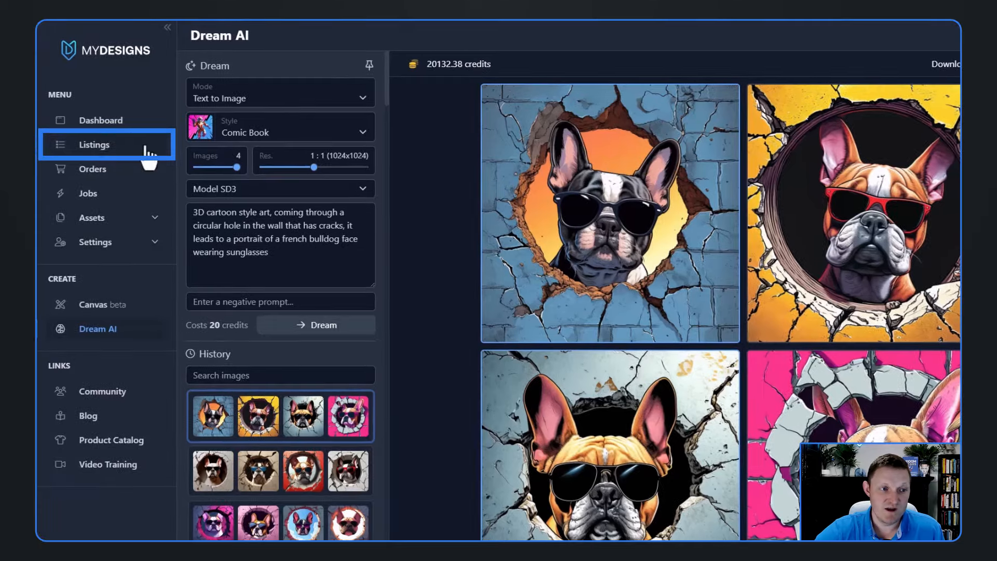
# - Open the 3D Cracked Mugs listings, show them as a grid and look through all the saved designs
pyautogui.click(119, 152)
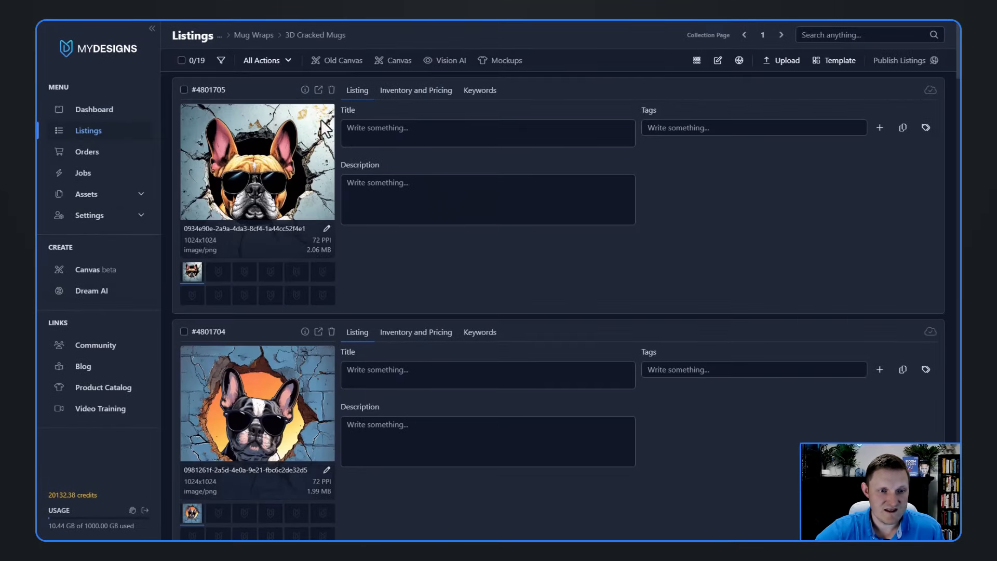
pyautogui.click(696, 62)
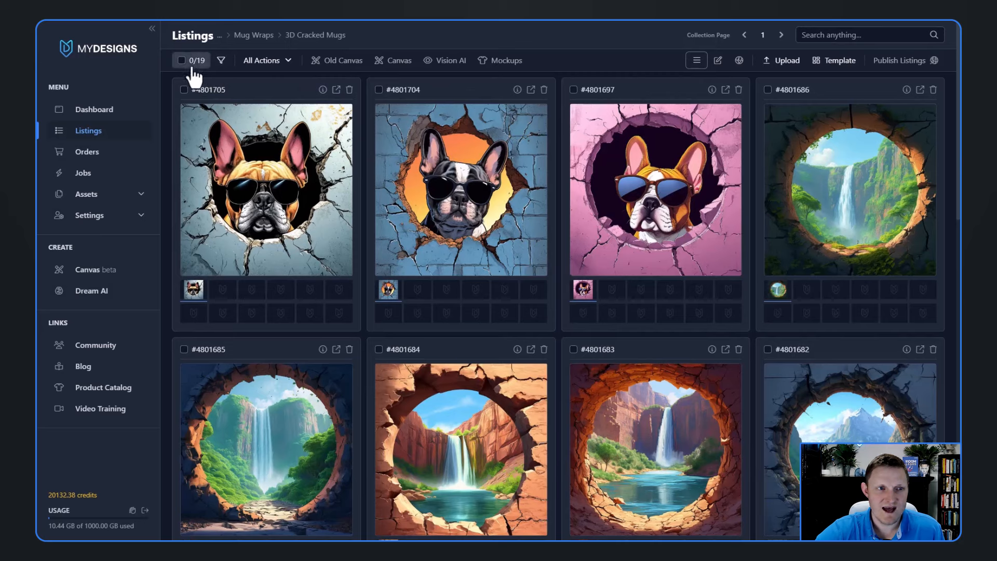
pyautogui.scroll(-6, 596, 146)
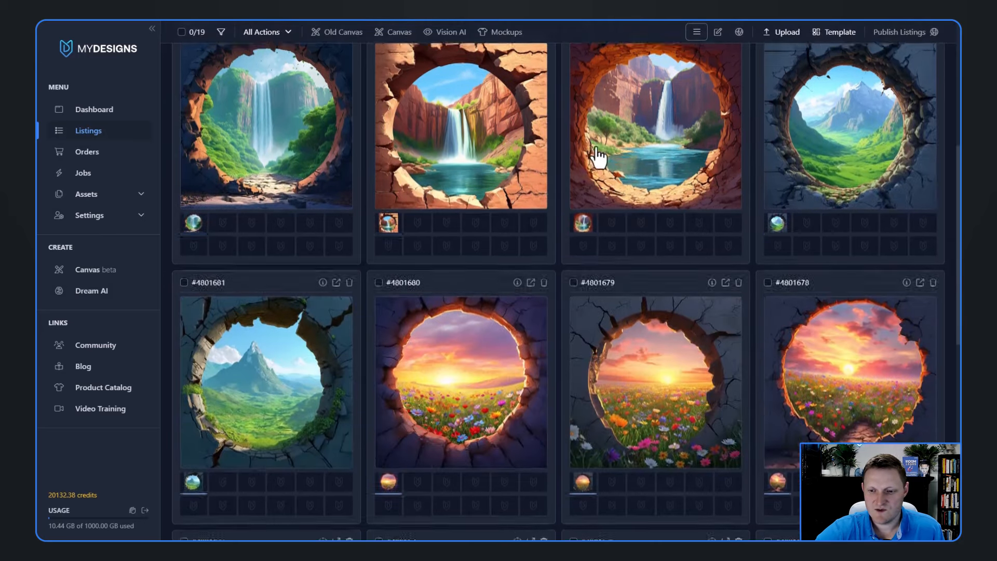
pyautogui.scroll(-13, 597, 145)
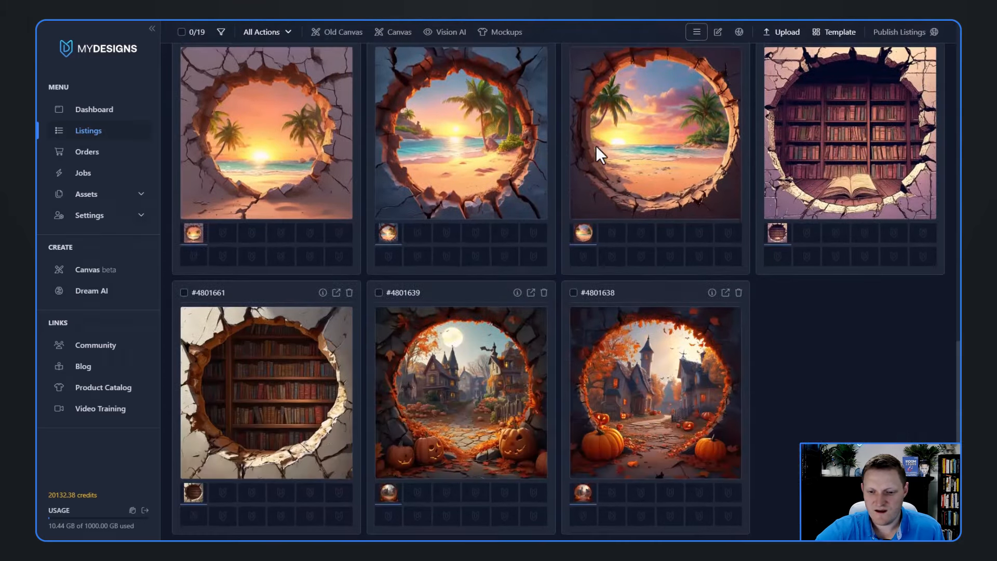
pyautogui.scroll(9, 601, 218)
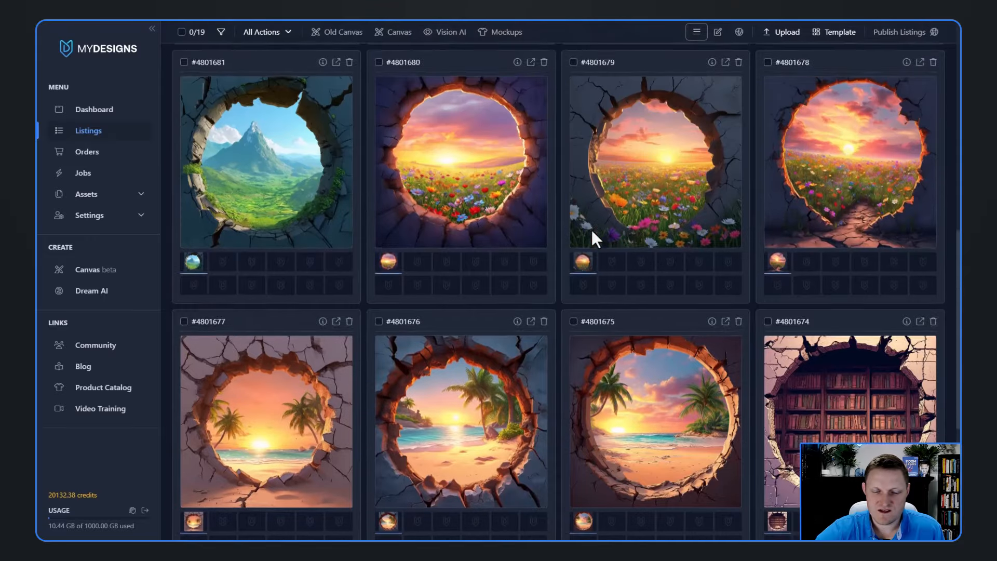
pyautogui.scroll(5, 591, 230)
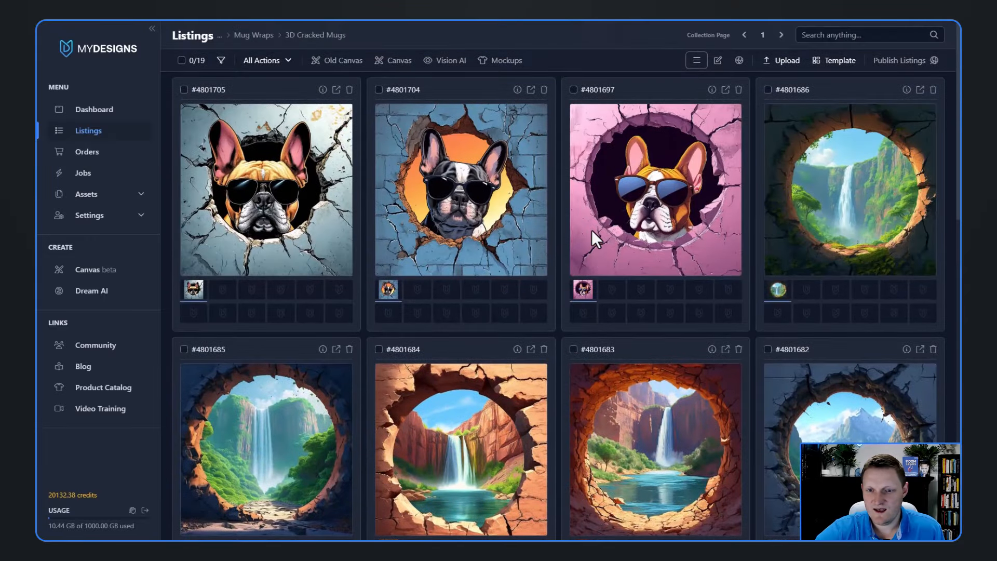
# - Upscale the Main file images of all listings to a maximum of 4096 × 4096, overwriting the Main file slot
pyautogui.click(190, 60)
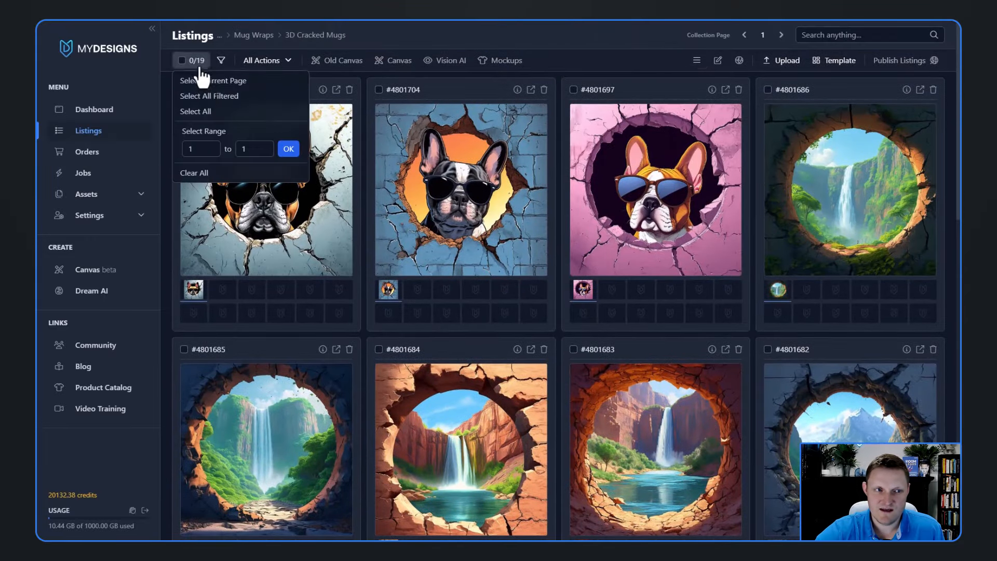
pyautogui.click(218, 110)
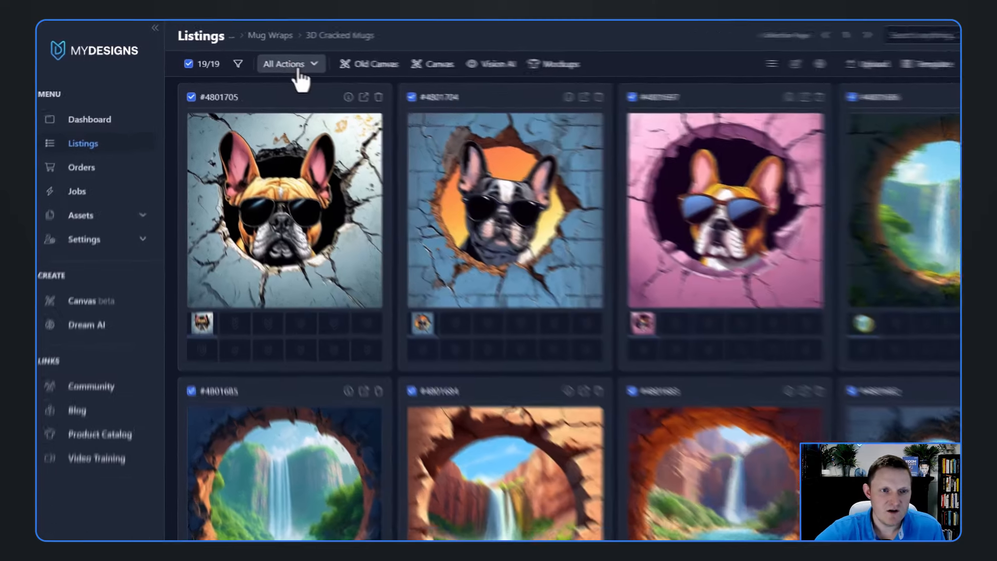
pyautogui.click(280, 62)
pyautogui.click(599, 209)
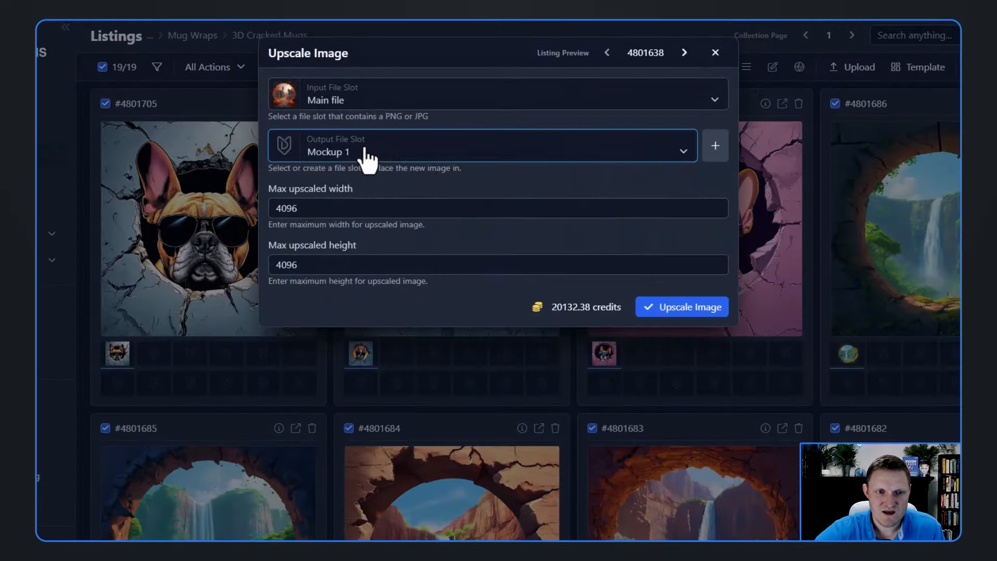
pyautogui.click(366, 156)
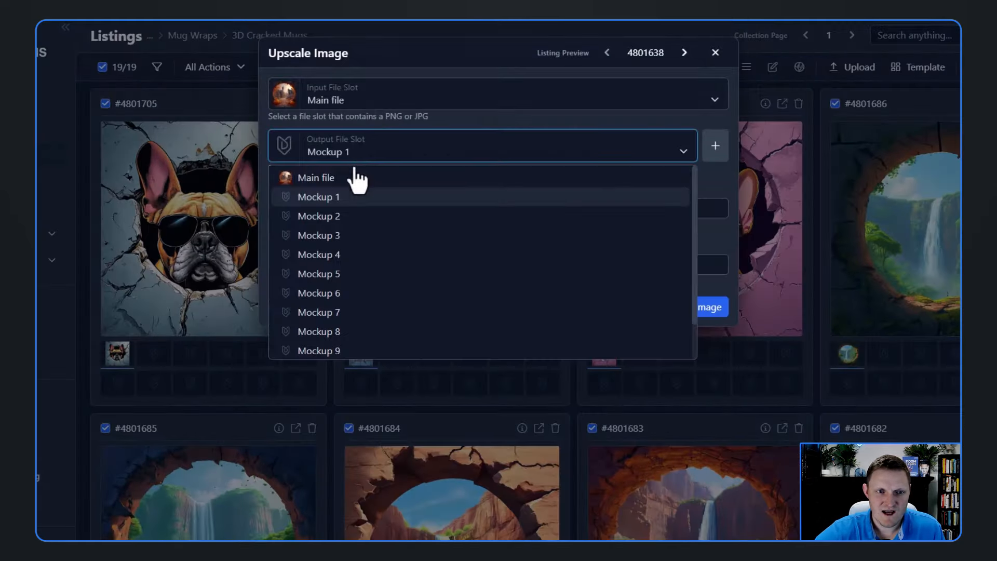
pyautogui.click(325, 177)
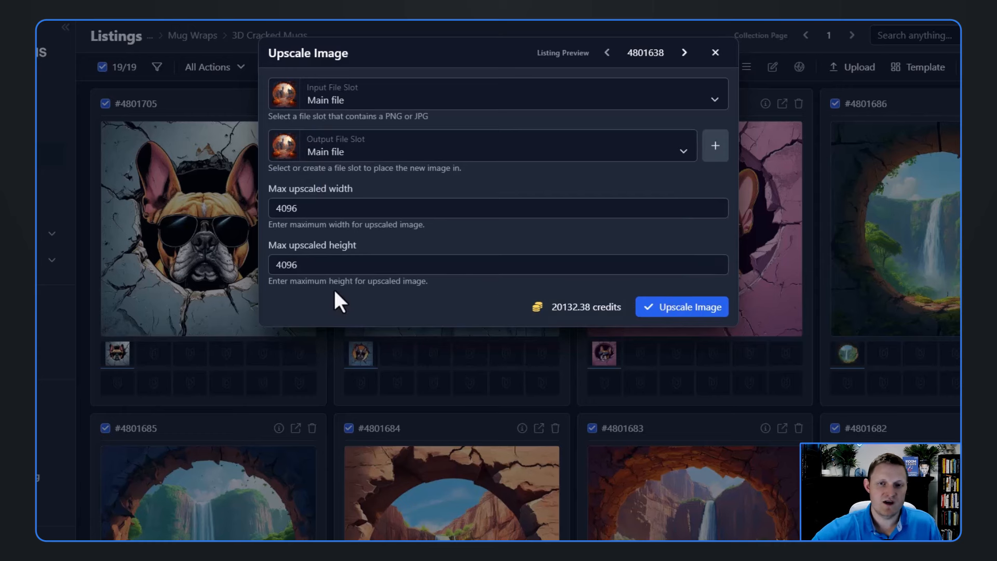
pyautogui.click(668, 308)
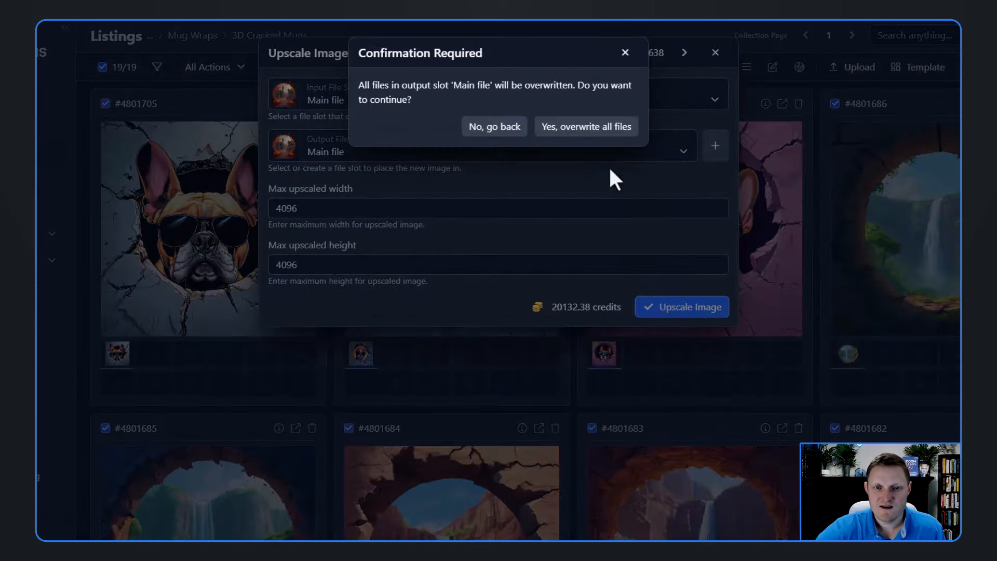
pyautogui.click(592, 127)
pyautogui.click(587, 127)
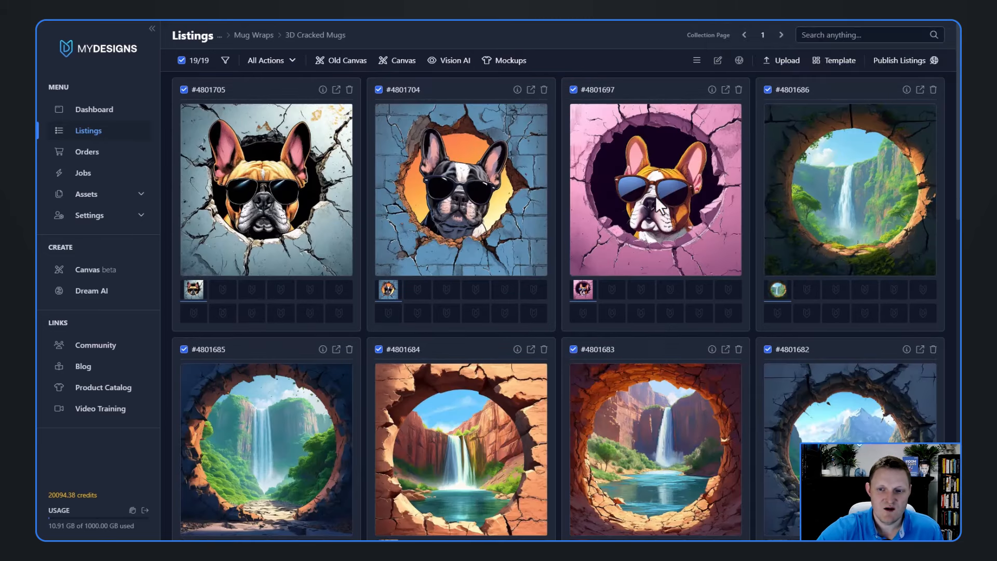
# - Check the upscaled images' dimensions and file details across the listings
pyautogui.scroll(-1, 787, 413)
pyautogui.scroll(-6, 800, 374)
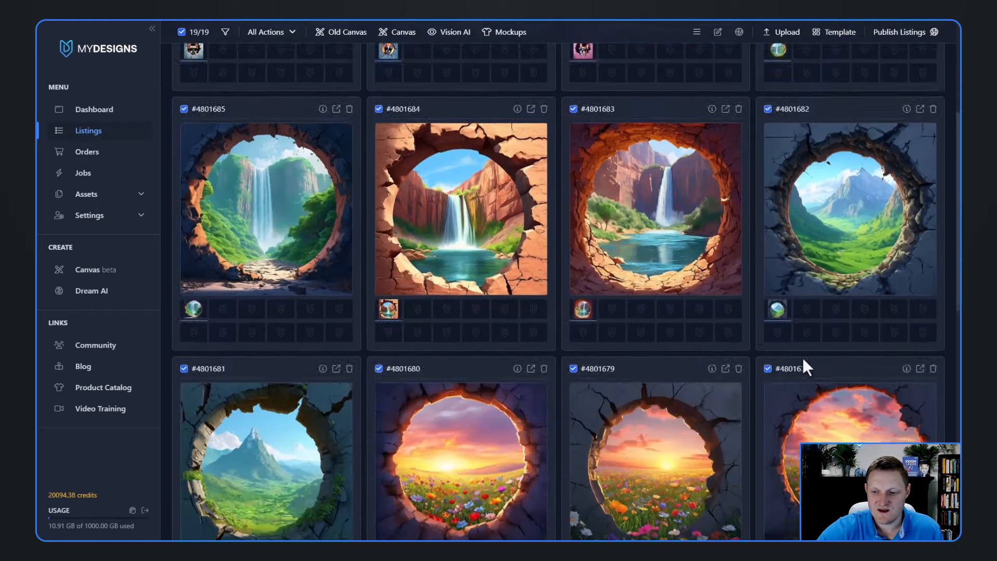
pyautogui.scroll(-4, 251, 329)
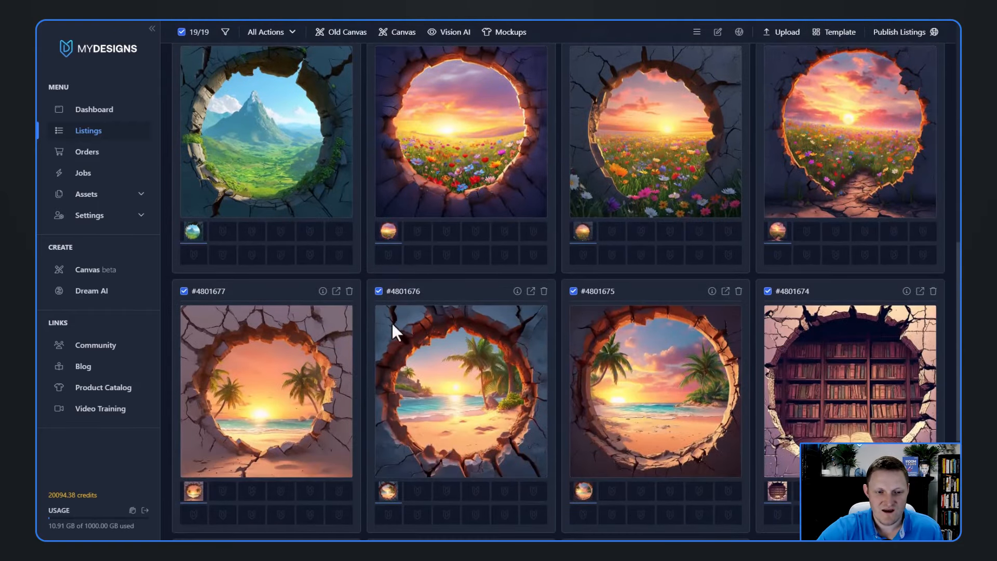
pyautogui.click(323, 292)
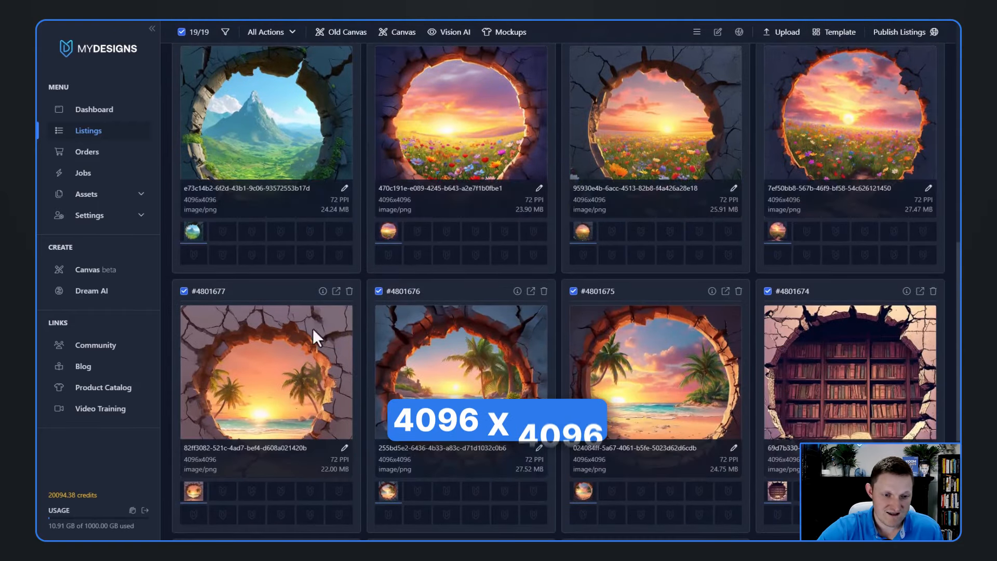
pyautogui.click(322, 292)
pyautogui.scroll(10, 432, 337)
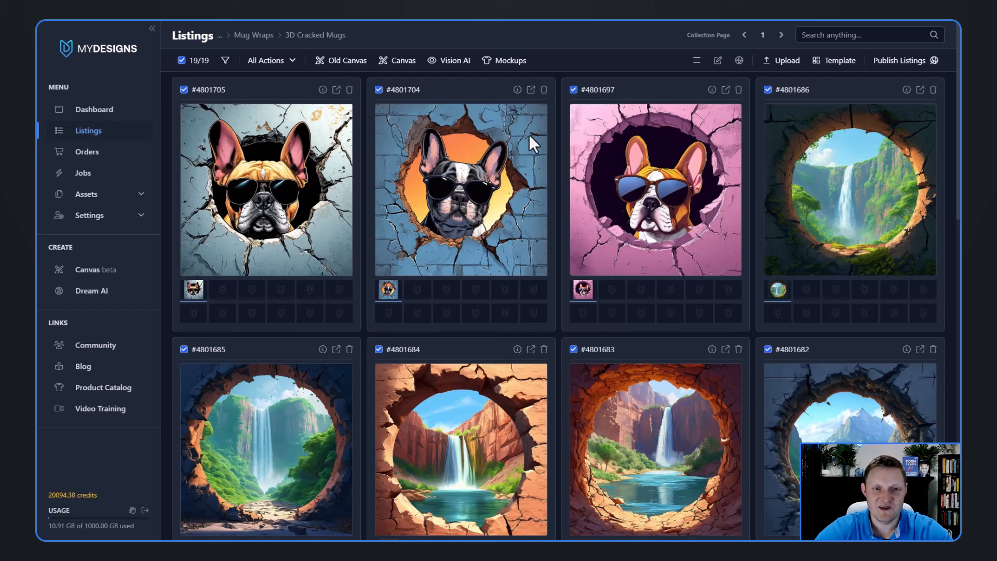
# - Open all the listings in Canvas and create a custom artboard 2700 wide and 1200 high
pyautogui.click(198, 60)
pyautogui.click(206, 113)
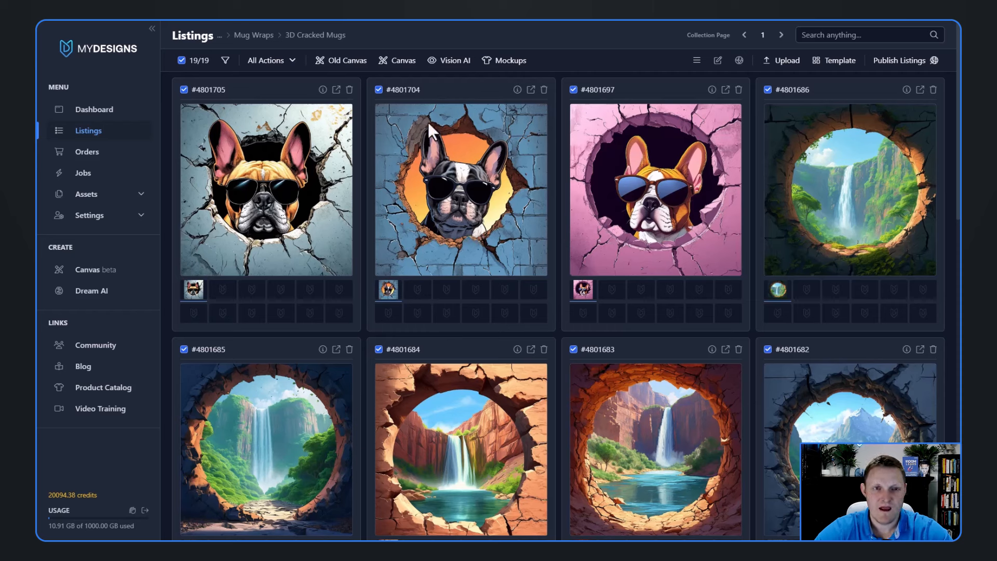
pyautogui.click(403, 62)
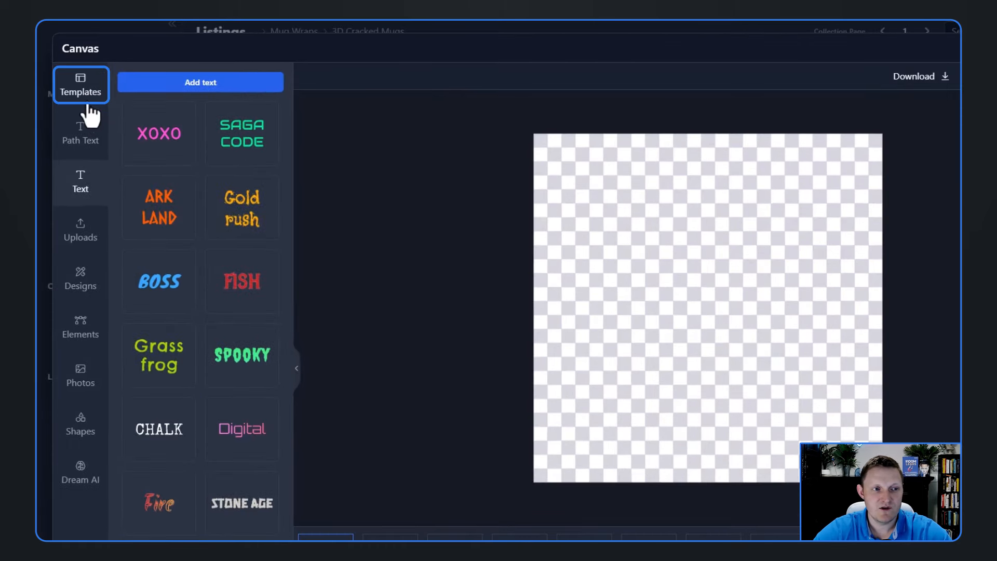
pyautogui.click(77, 90)
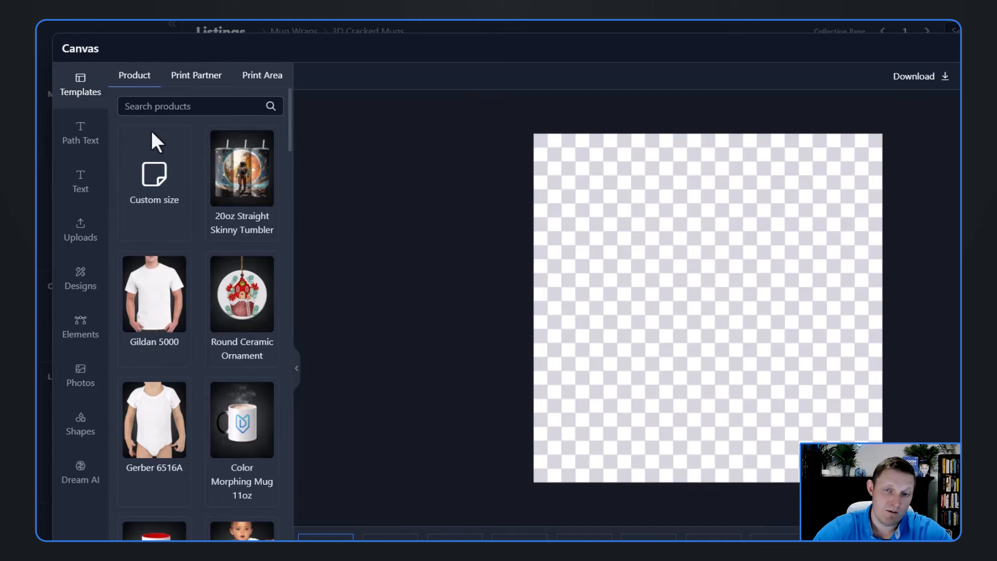
pyautogui.click(169, 203)
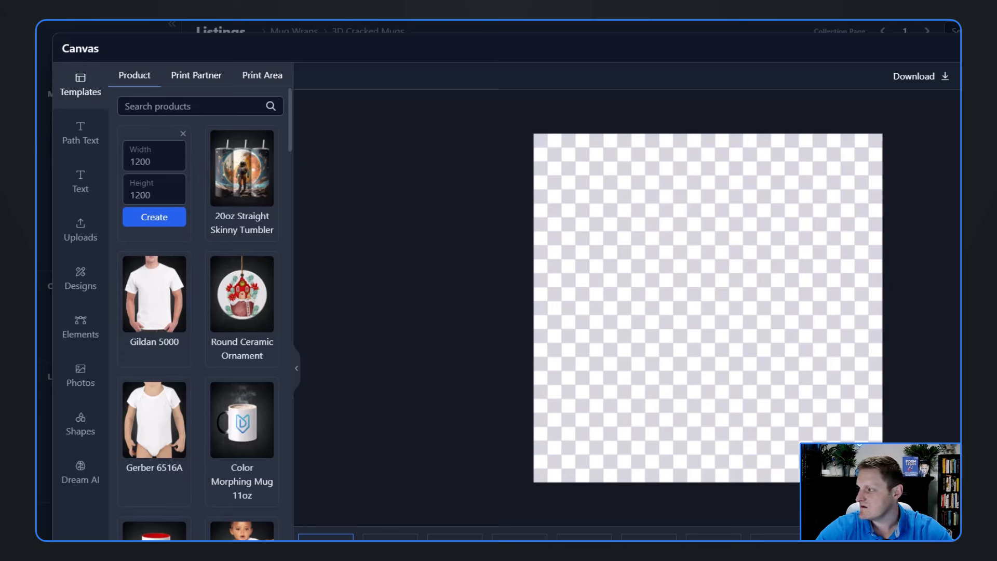
pyautogui.doubleClick(147, 161)
pyautogui.write('2')
pyautogui.press('Tab')
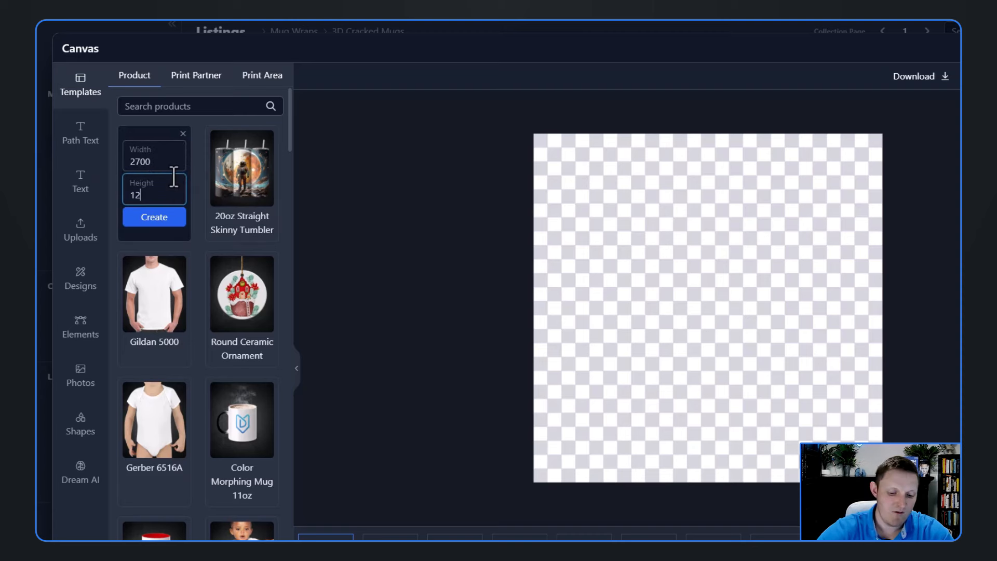
pyautogui.click(151, 218)
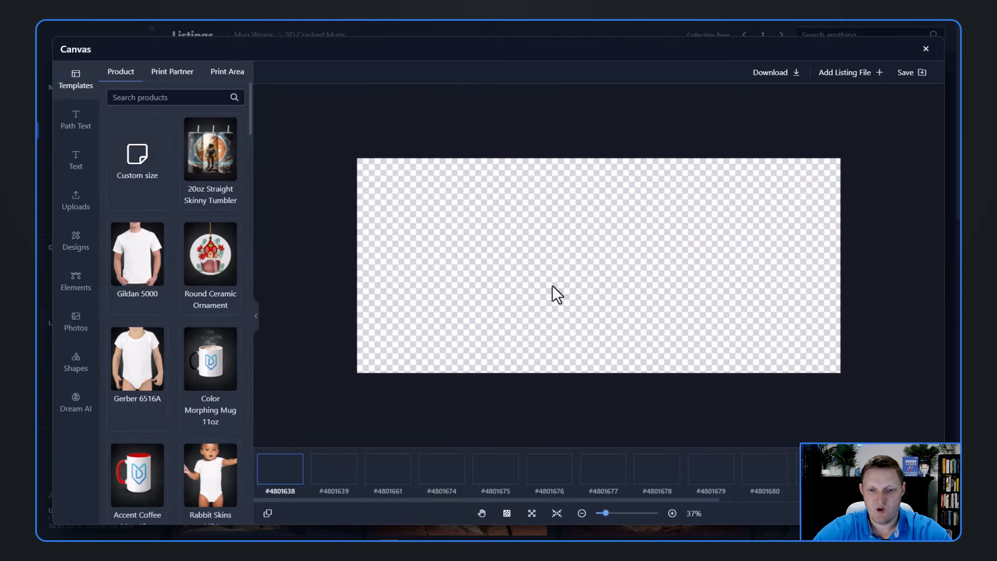
# - Add each listing's Main file image to its artboard for all listings and look over the resulting designs
pyautogui.click(855, 79)
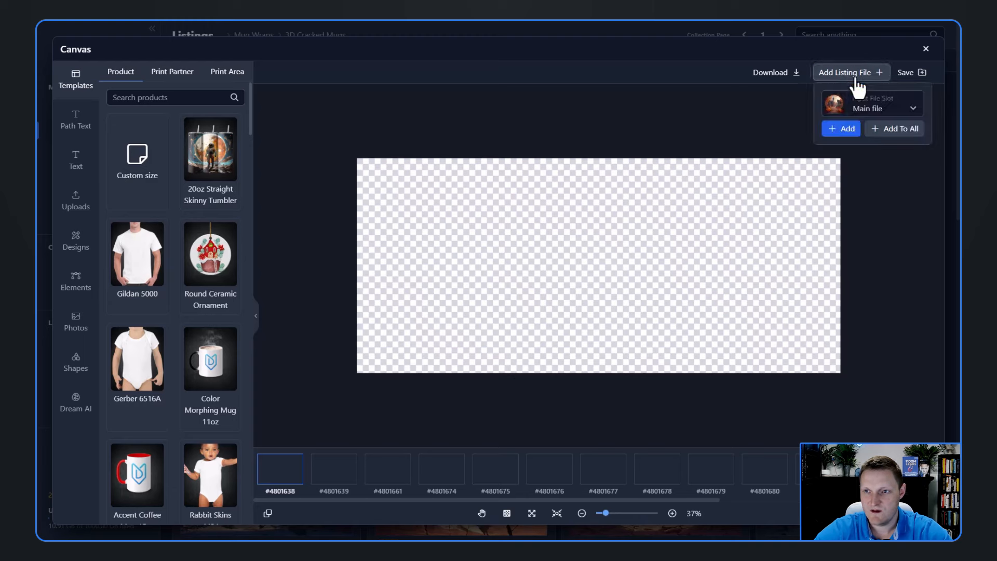
pyautogui.click(888, 130)
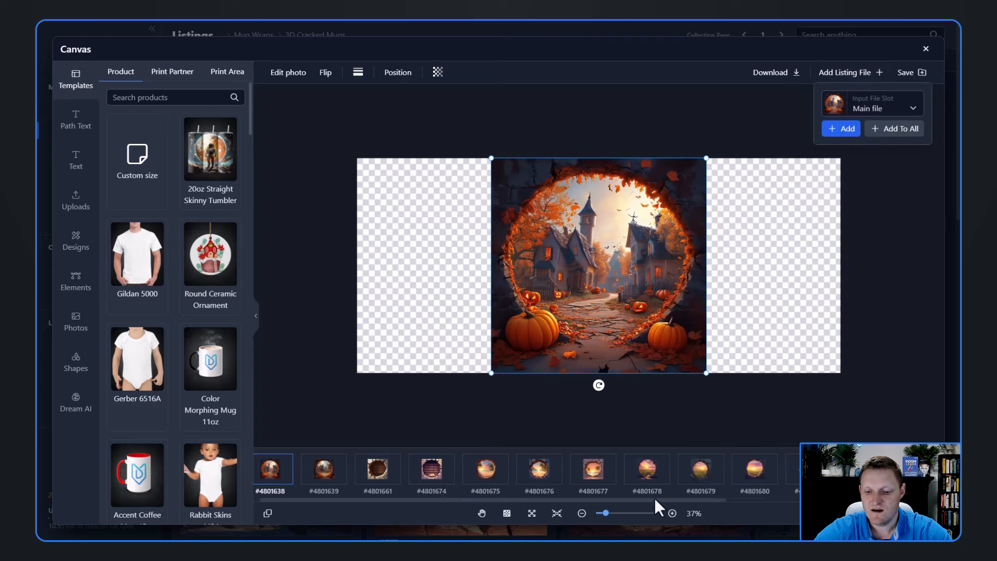
pyautogui.hscroll(5, 654, 498)
pyautogui.hscroll(-5, 640, 495)
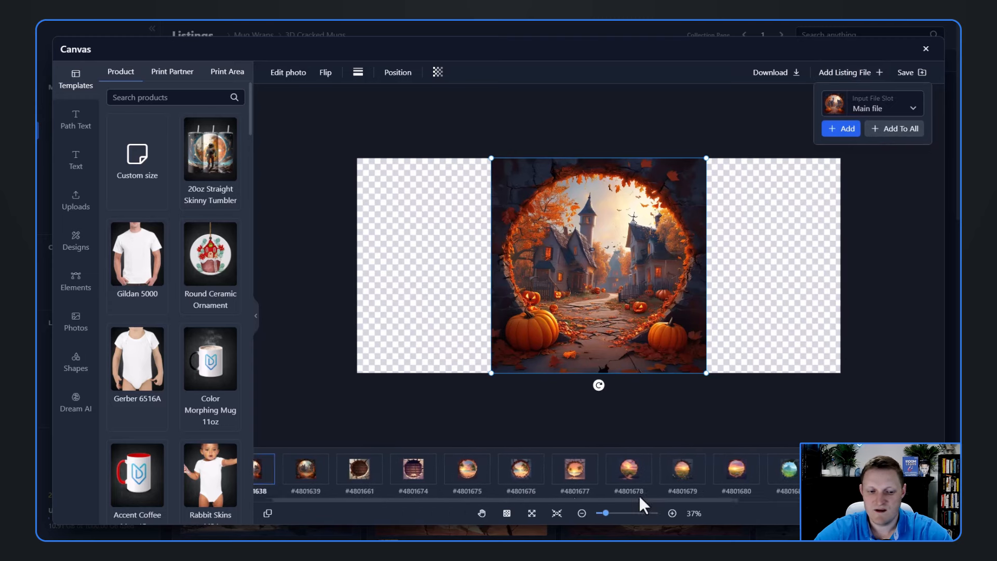
# - Move the autumn village image off-centre to about X 301 px, Y 8 px, with its position settings shown
pyautogui.moveTo(550, 266); pyautogui.dragTo(499, 238)
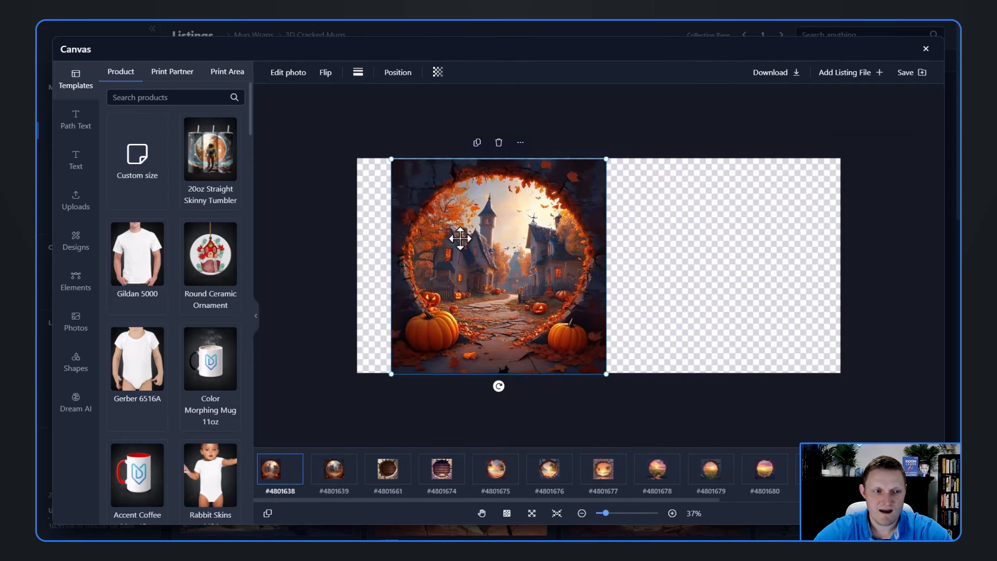
pyautogui.click(406, 78)
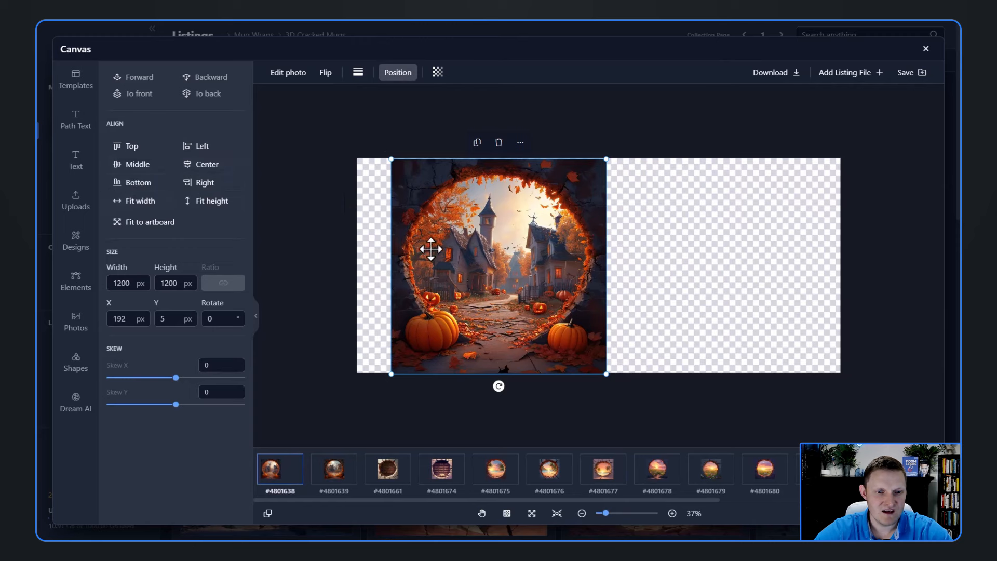
pyautogui.moveTo(421, 242); pyautogui.dragTo(503, 244)
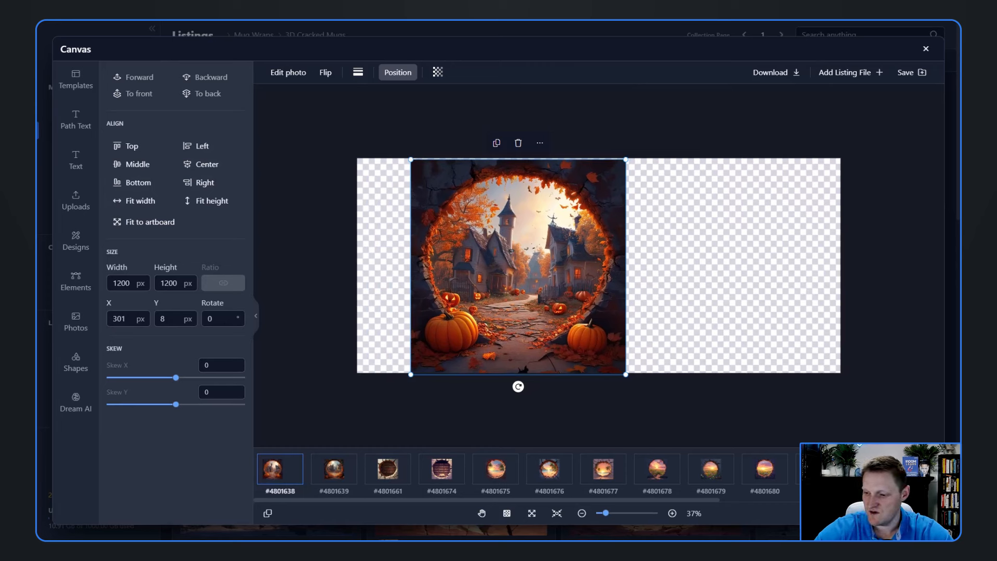
# - Calculate half of the 2700 px artboard width with the Calculator
pyautogui.press('XF86Calculator')
pyautogui.write('2700/2')
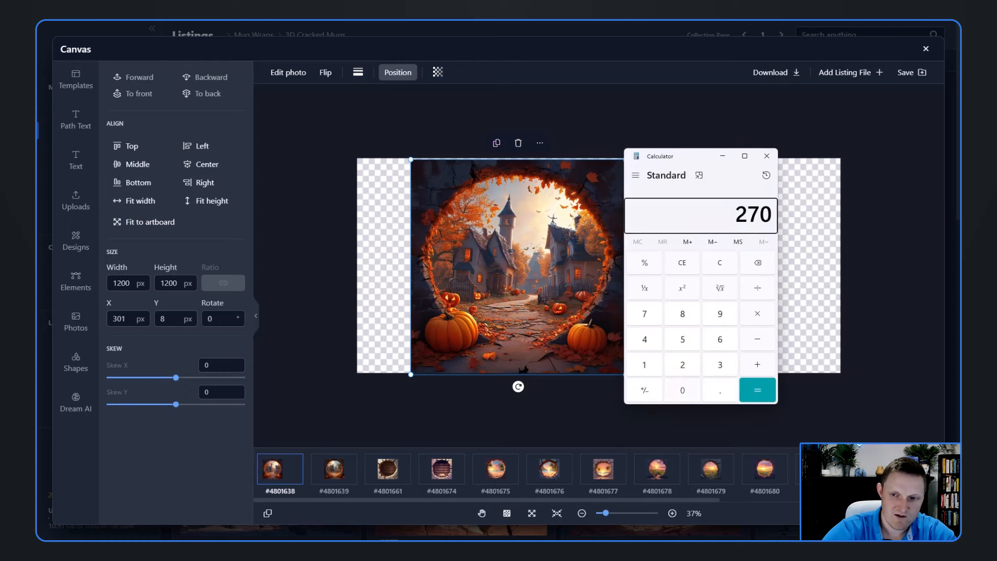
pyautogui.press('Return')
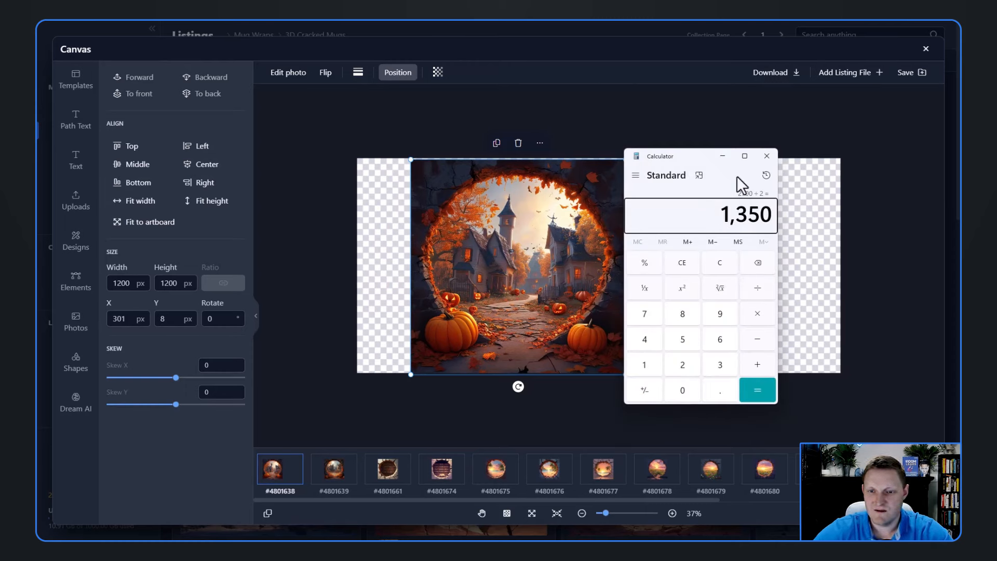
pyautogui.click(723, 156)
# - Resize the autumn village image to 1355 px wide and align it to the artboard's left edge
pyautogui.moveTo(522, 214); pyautogui.dragTo(518, 212)
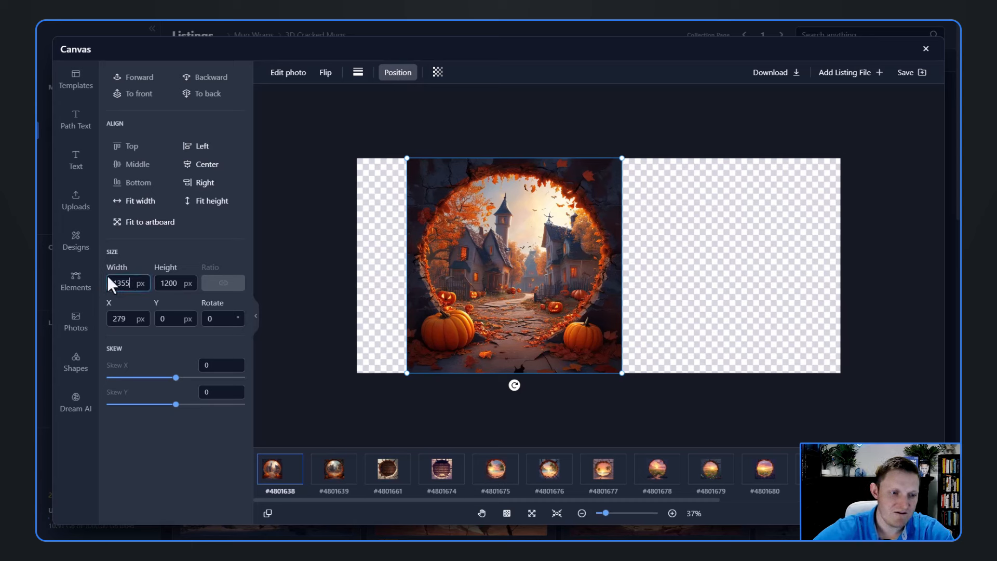
pyautogui.press('Return')
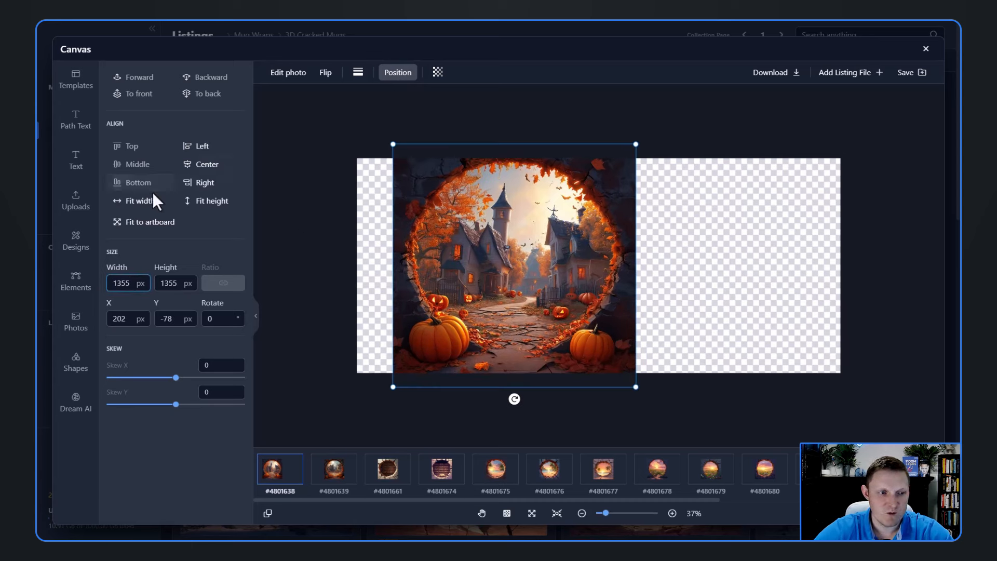
pyautogui.click(201, 150)
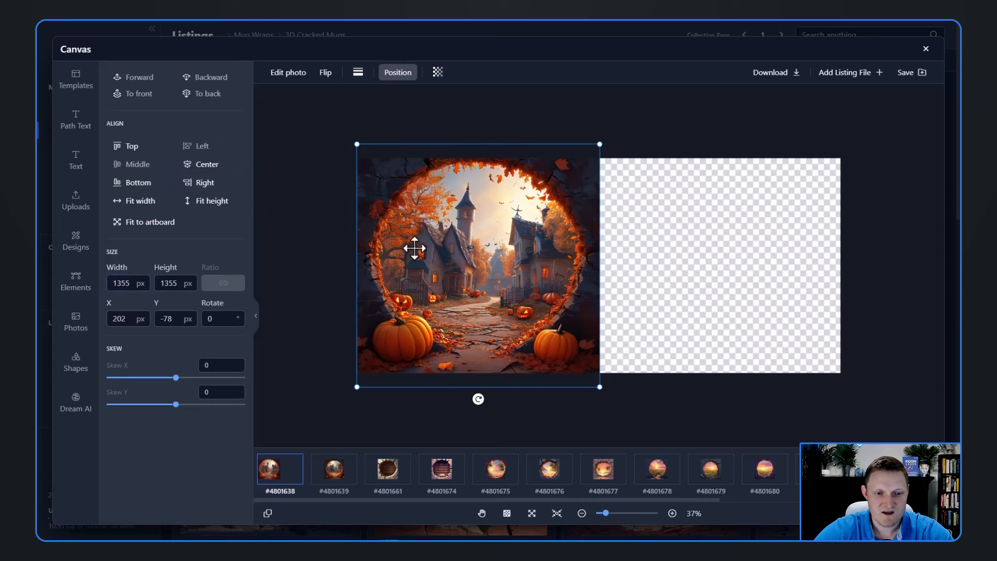
# - Duplicate the autumn village image and align the copy vertically to the middle and to the artboard's right edge
pyautogui.rightClick(434, 243)
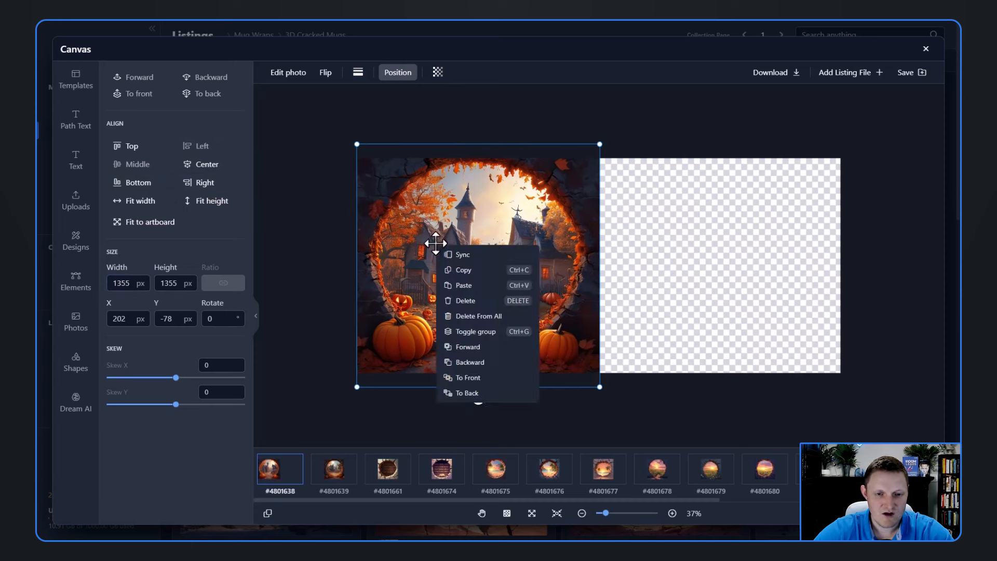
pyautogui.click(452, 270)
pyautogui.rightClick(460, 268)
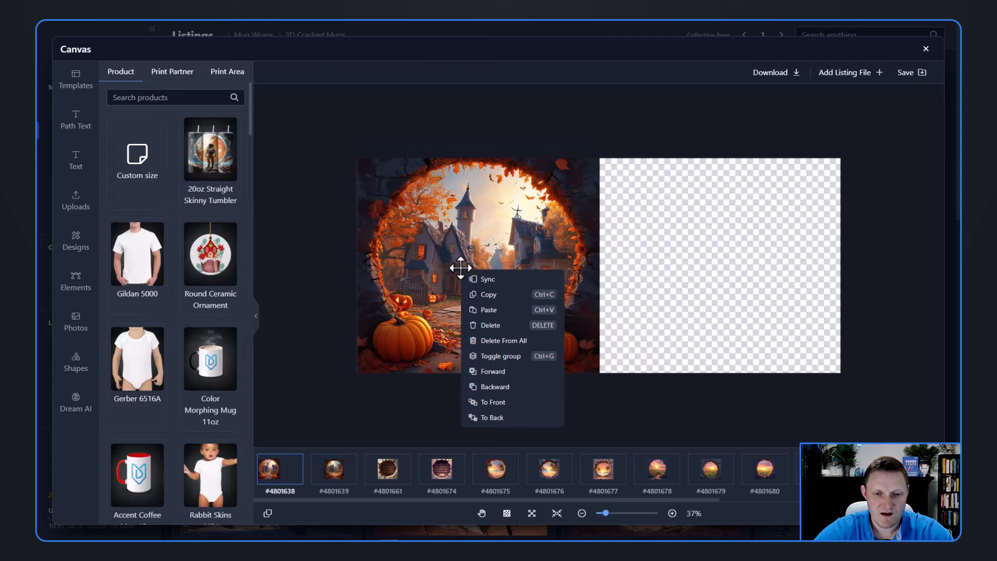
pyautogui.click(487, 311)
pyautogui.moveTo(456, 270); pyautogui.dragTo(521, 269)
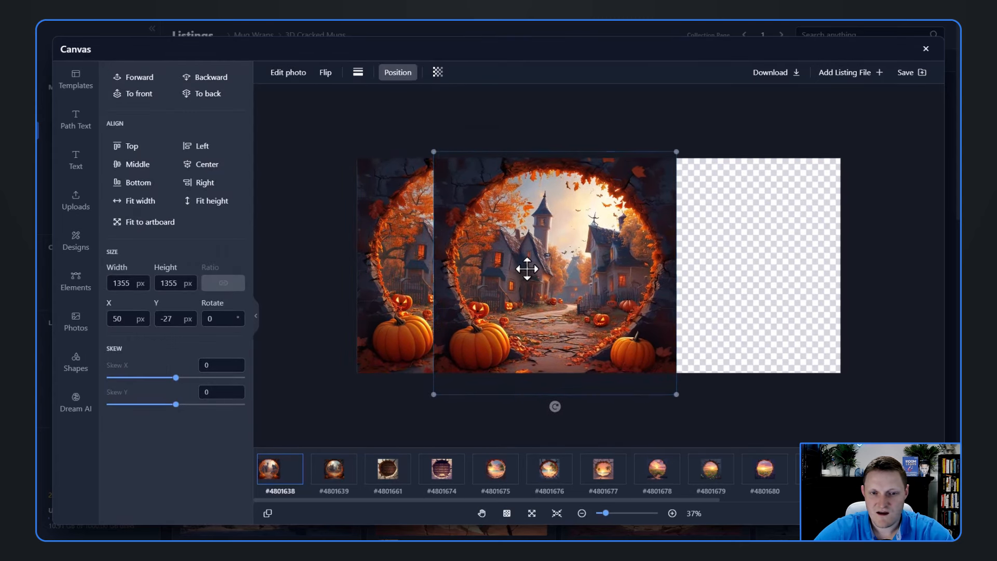
pyautogui.click(133, 165)
pyautogui.click(206, 184)
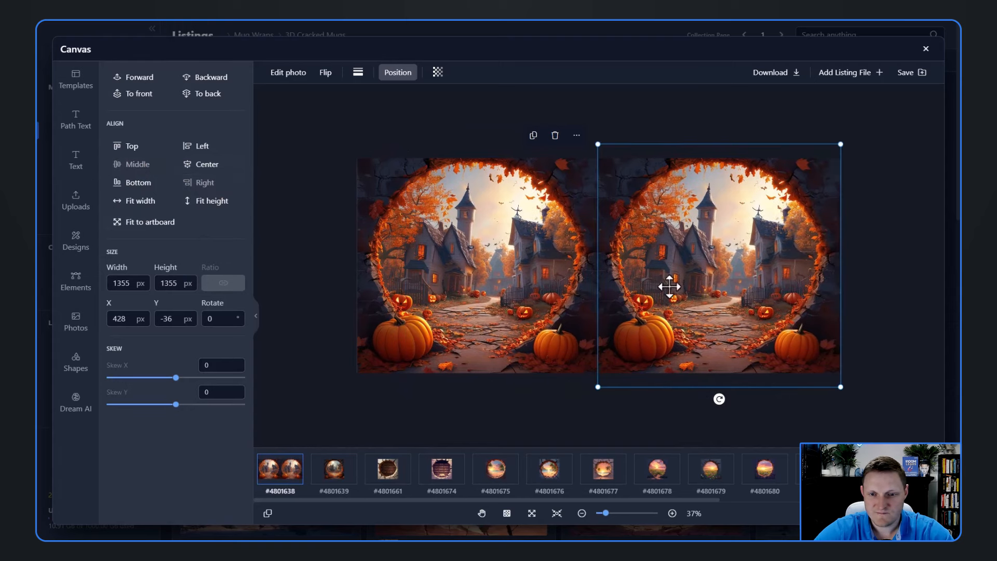
pyautogui.click(865, 276)
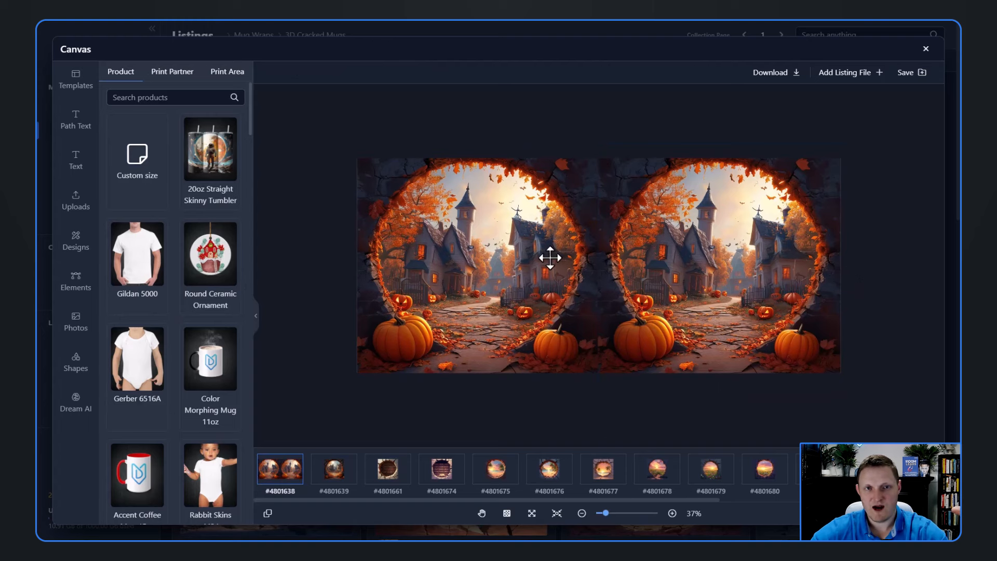
# - Select both autumn village images together and sync their layout to all listings' artboards
pyautogui.click(667, 264)
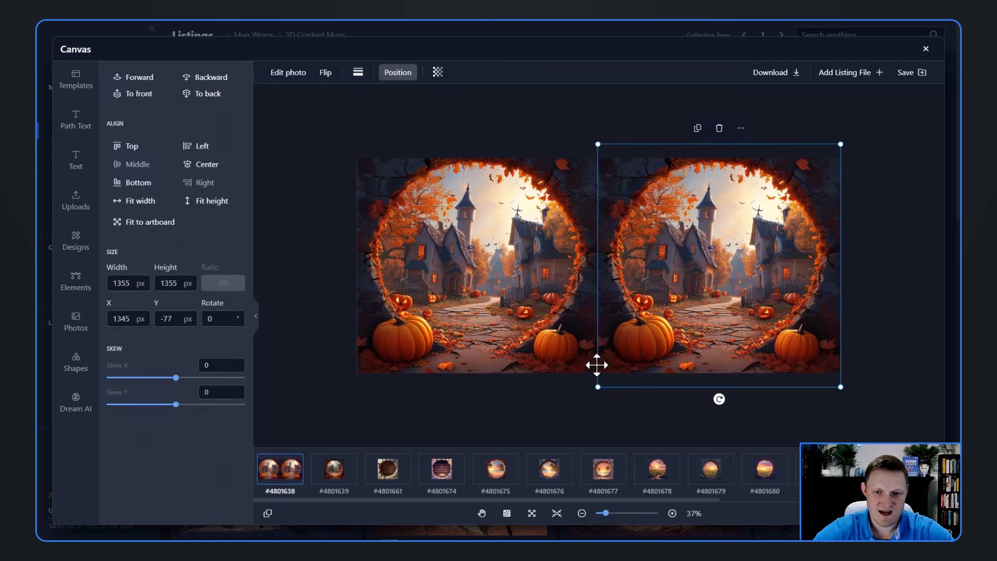
pyautogui.click(343, 483)
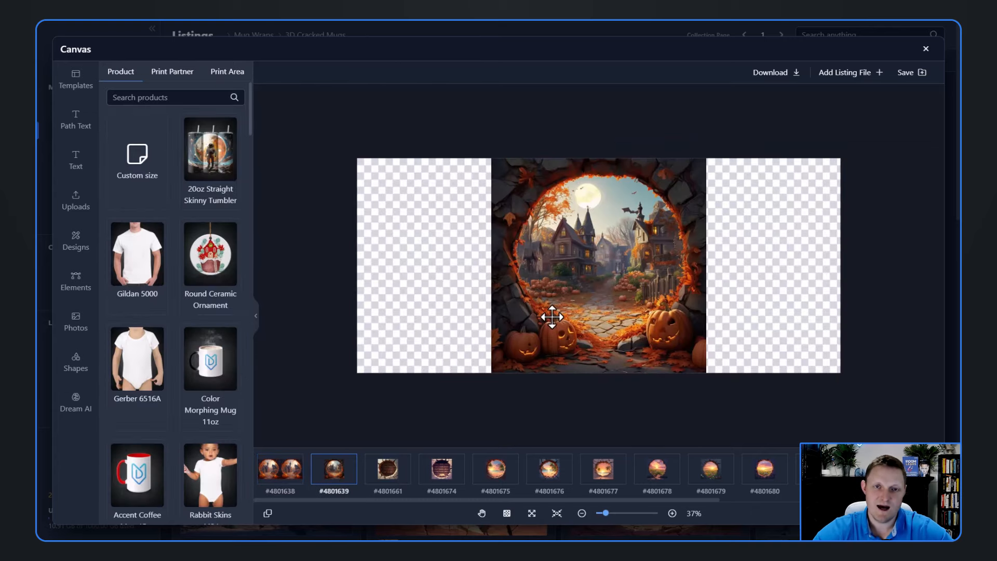
pyautogui.click(281, 470)
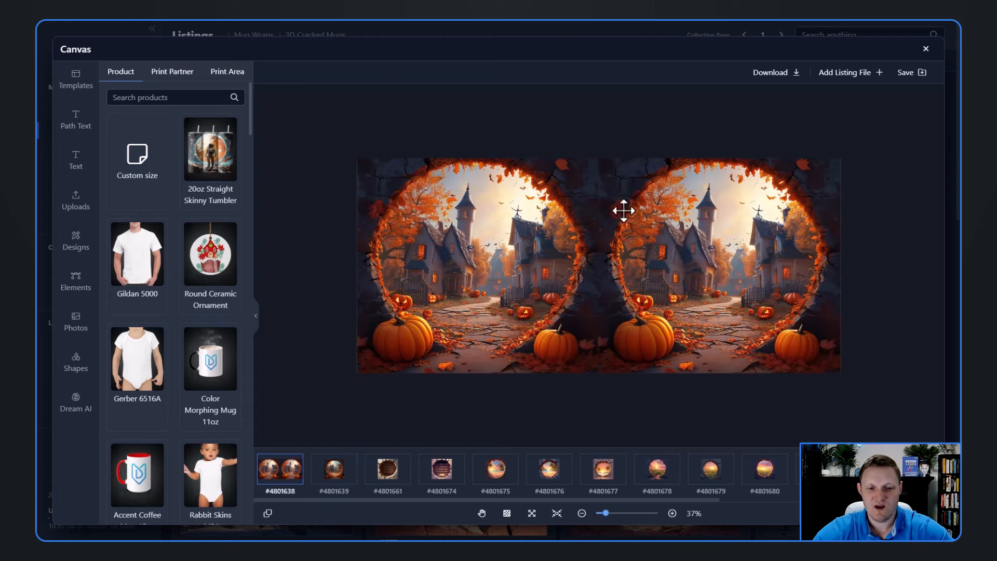
pyautogui.click(499, 293)
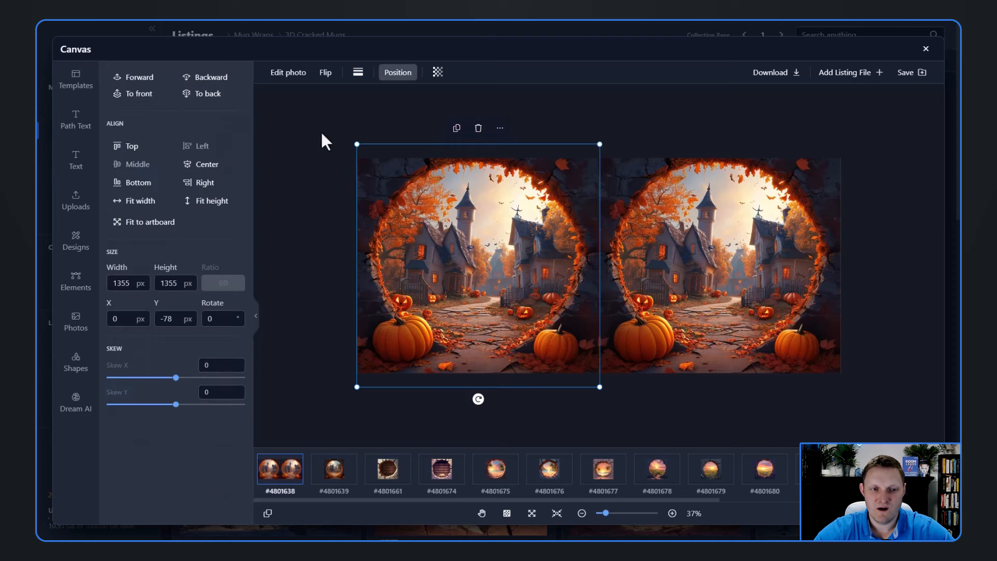
pyautogui.moveTo(327, 156); pyautogui.dragTo(904, 384)
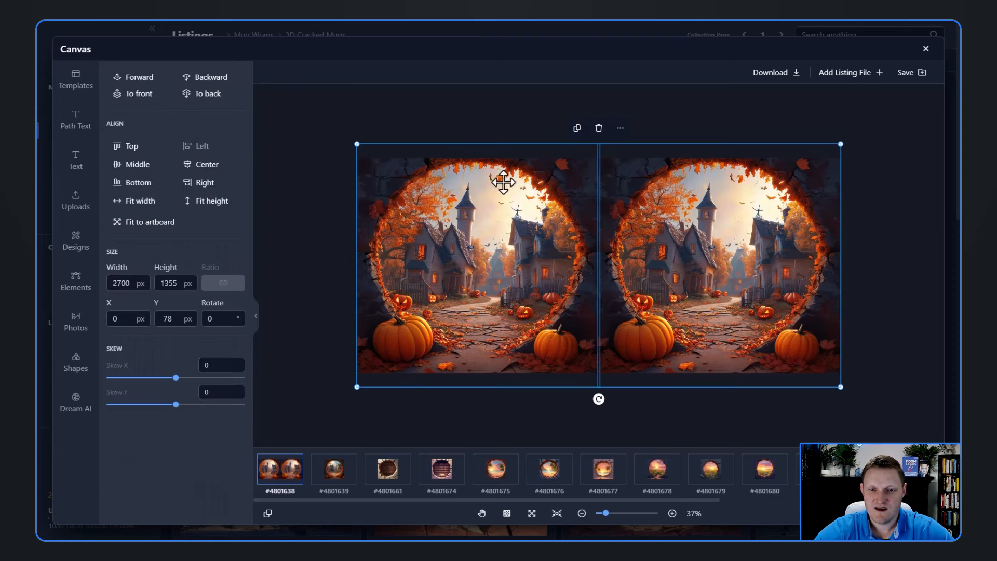
pyautogui.rightClick(483, 247)
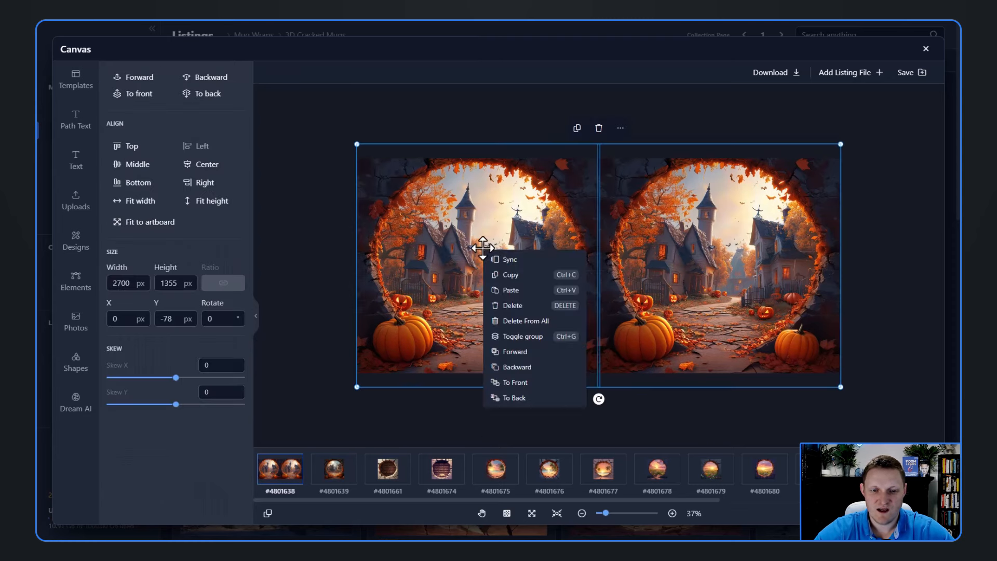
pyautogui.click(516, 263)
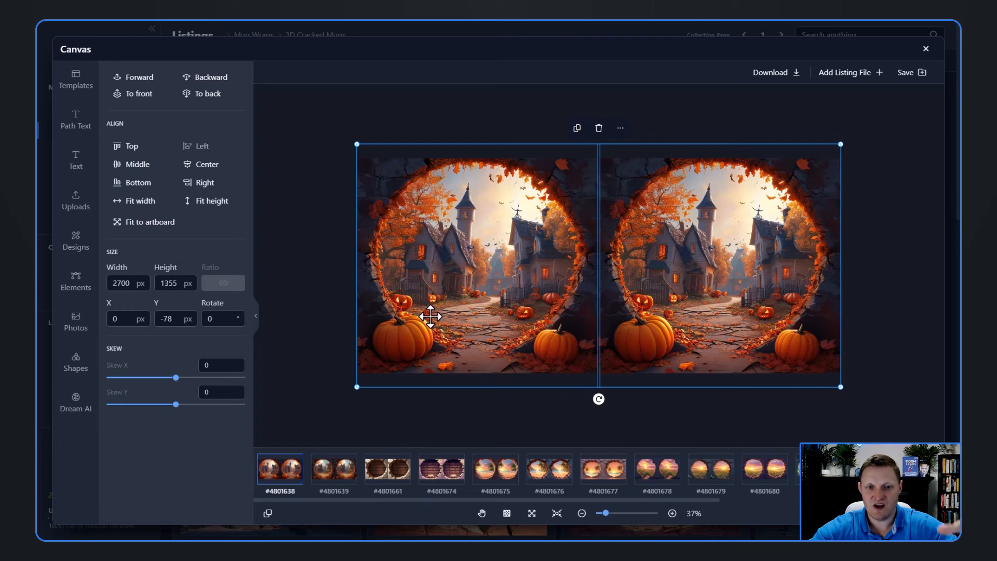
# - Look over the synced two-image layouts on the village, library and beach artboards
pyautogui.click(331, 476)
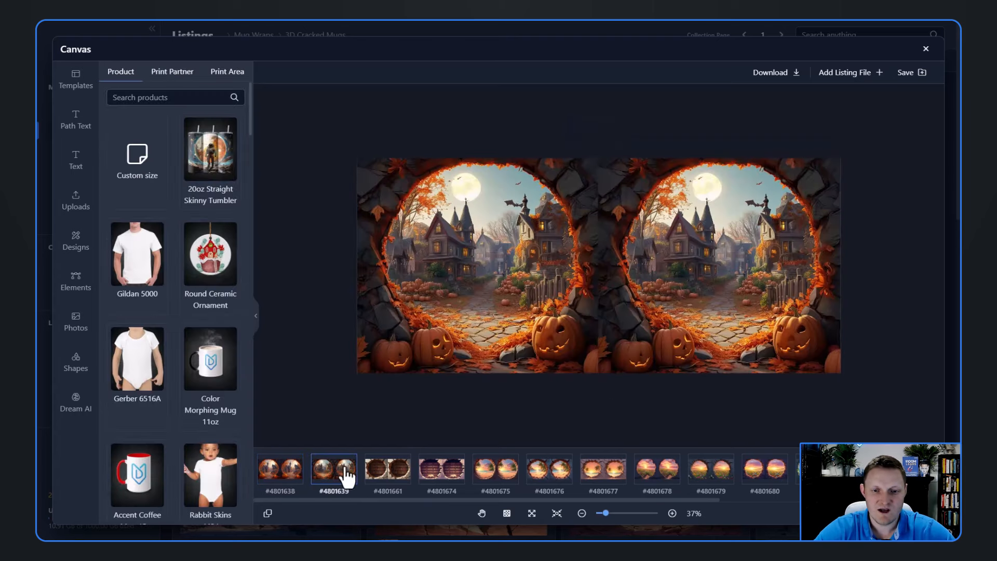
pyautogui.click(390, 474)
pyautogui.click(439, 482)
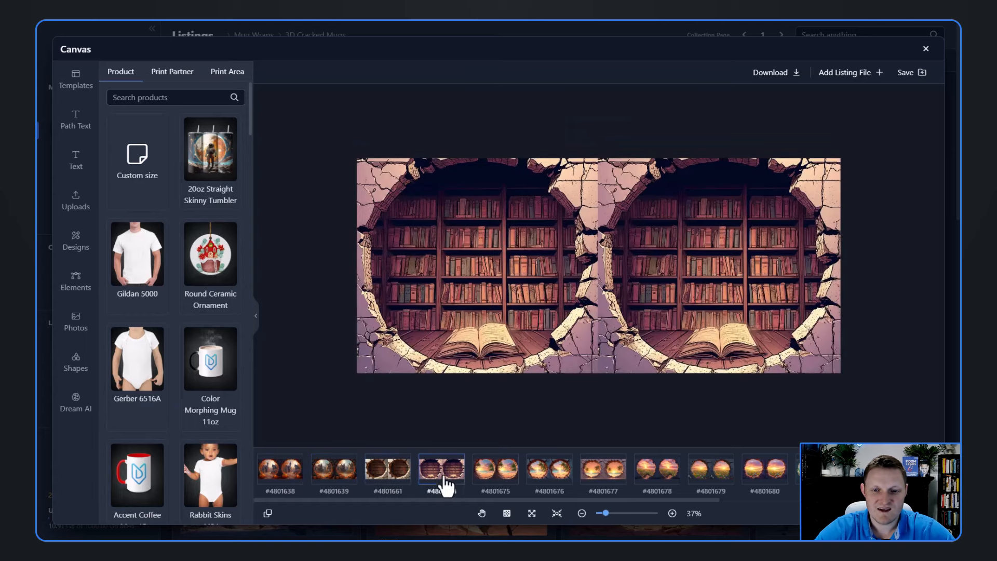
pyautogui.click(497, 478)
pyautogui.click(547, 480)
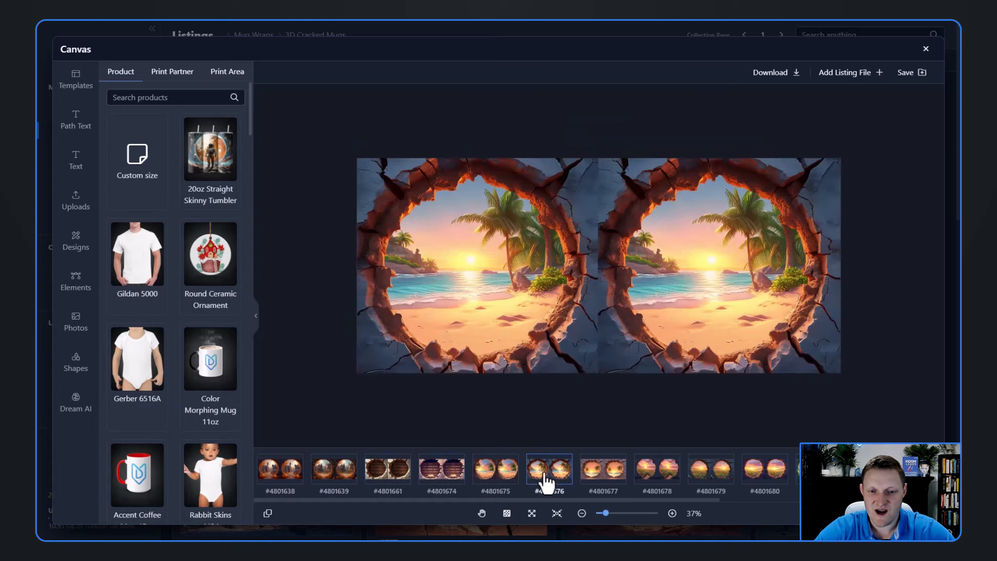
pyautogui.click(268, 471)
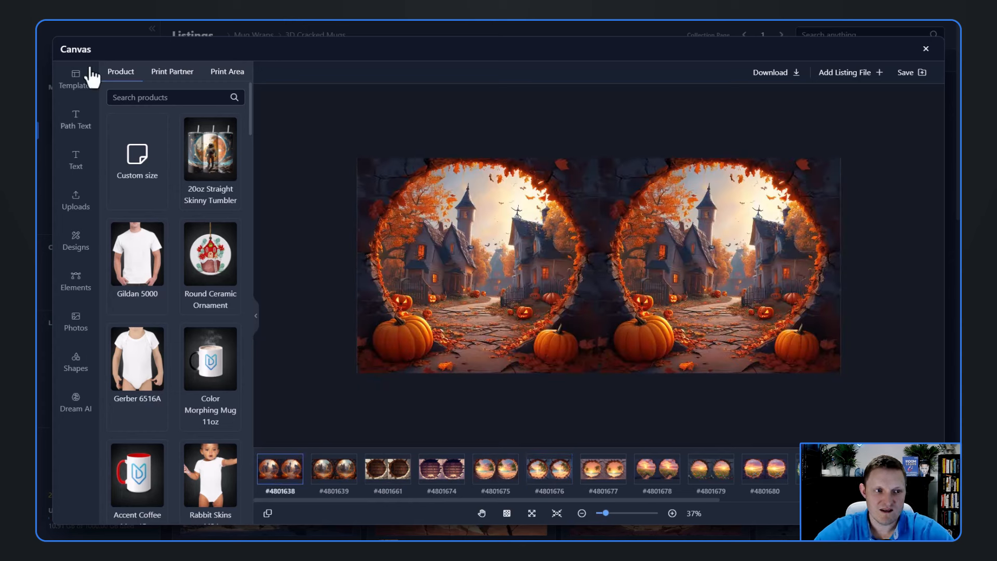
# - Flip the right-hand autumn village image horizontally on the first artboard
pyautogui.click(726, 265)
pyautogui.rightClick(687, 242)
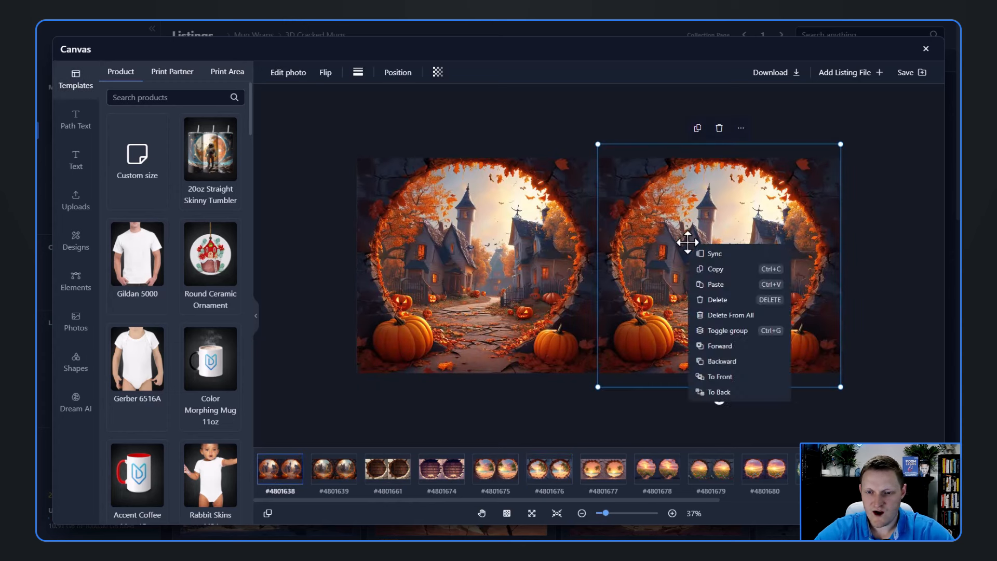
pyautogui.click(327, 73)
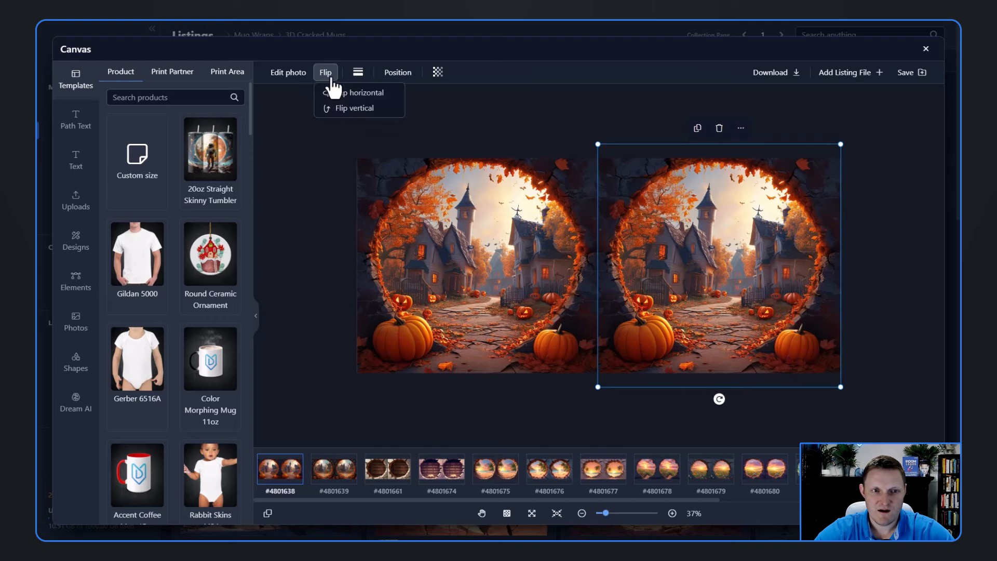
pyautogui.click(351, 96)
pyautogui.click(892, 314)
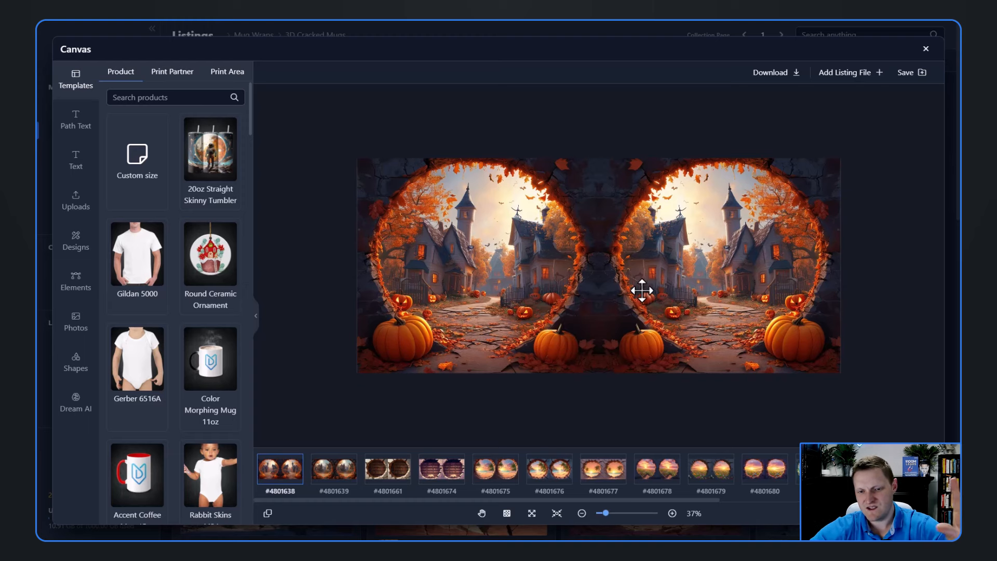
# - Flip the right-hand image horizontally on the moonlit pumpkin village and the brown bookshelf artboards
pyautogui.click(342, 470)
pyautogui.click(714, 266)
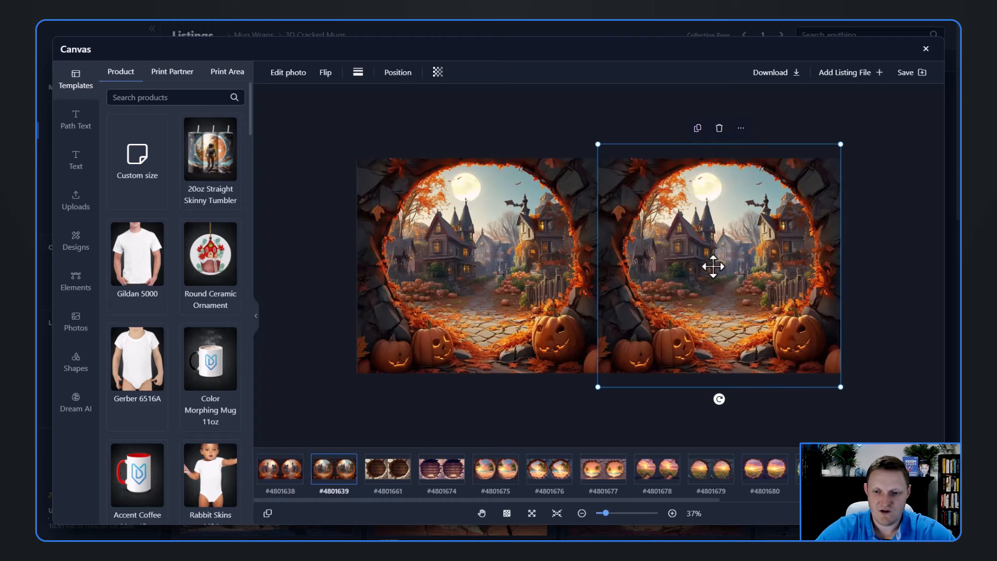
pyautogui.click(325, 72)
pyautogui.click(346, 92)
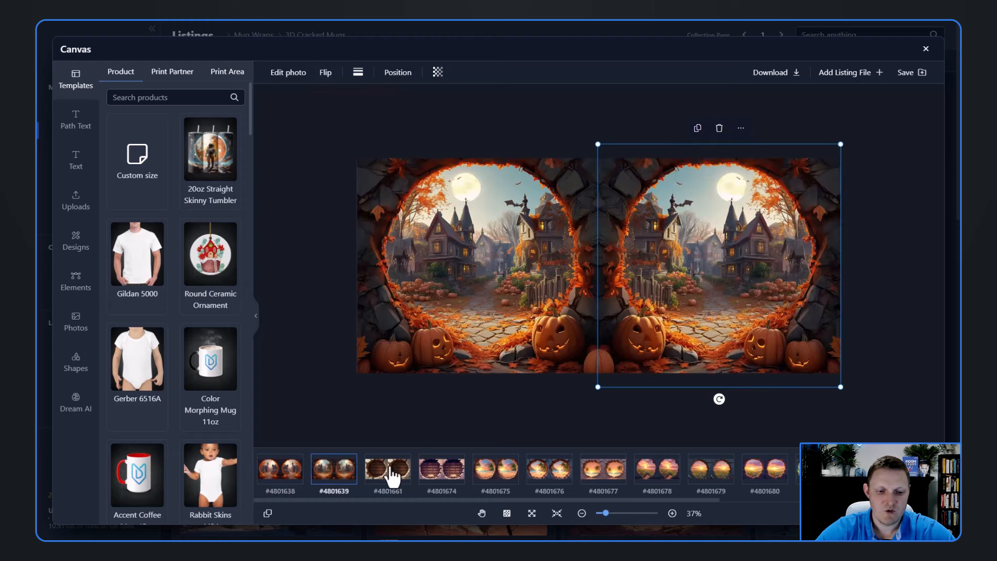
pyautogui.click(393, 474)
pyautogui.click(717, 282)
pyautogui.click(325, 73)
pyautogui.click(345, 92)
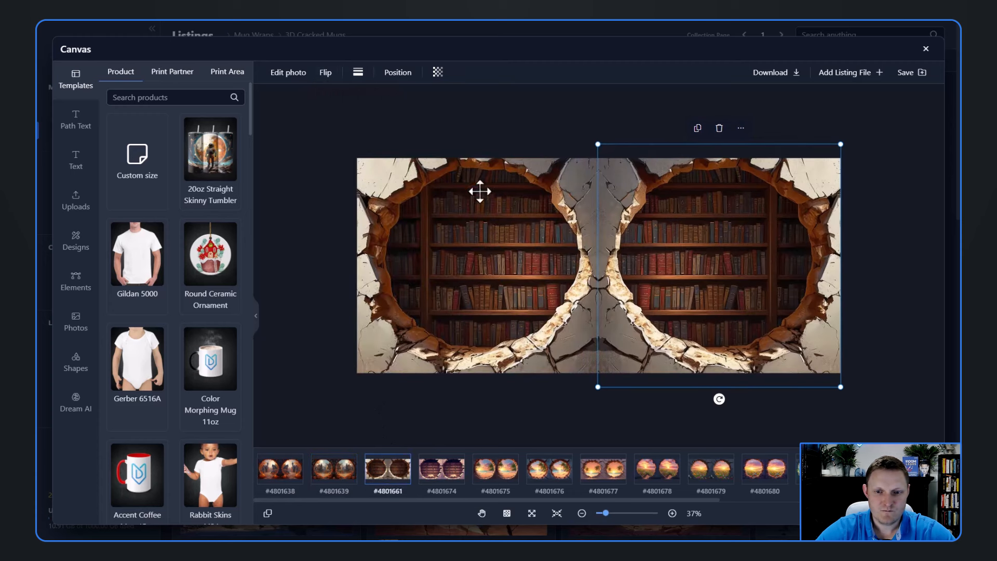
pyautogui.click(902, 241)
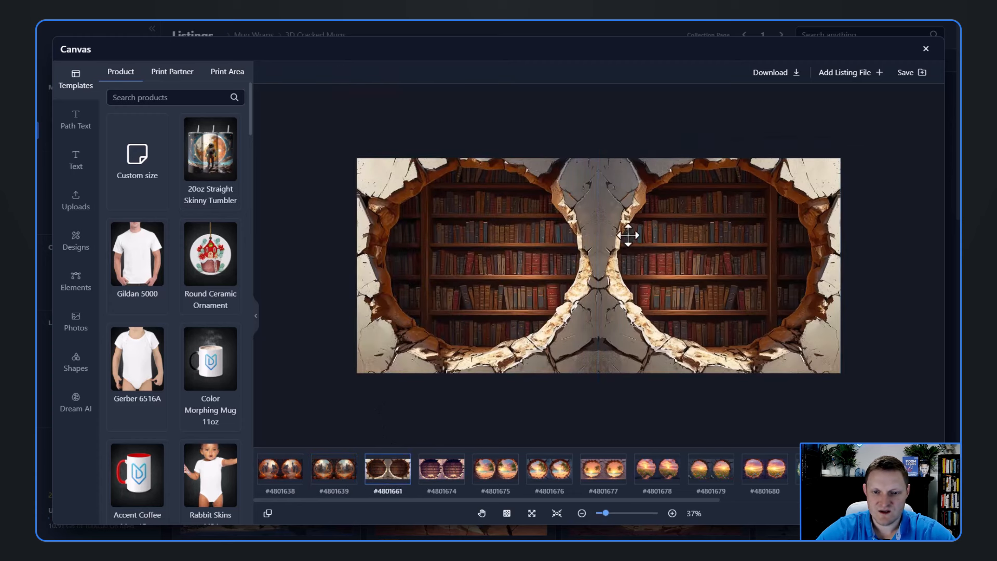
# - Flip the right-hand image horizontally on the purple library with open book and the first beach sunset artboards
pyautogui.click(441, 474)
pyautogui.click(694, 296)
pyautogui.click(326, 73)
pyautogui.click(346, 92)
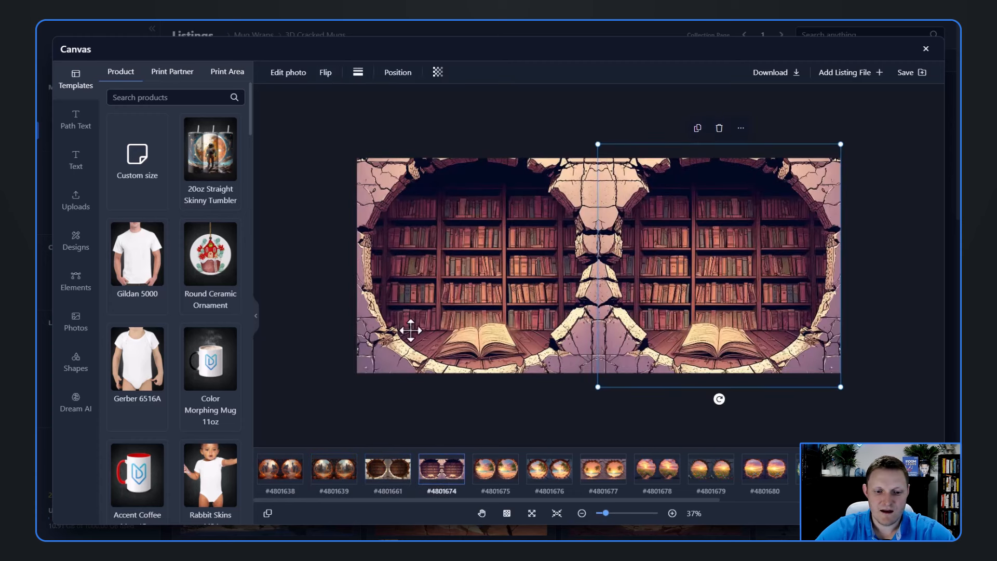
pyautogui.click(481, 474)
pyautogui.click(677, 283)
pyautogui.click(325, 73)
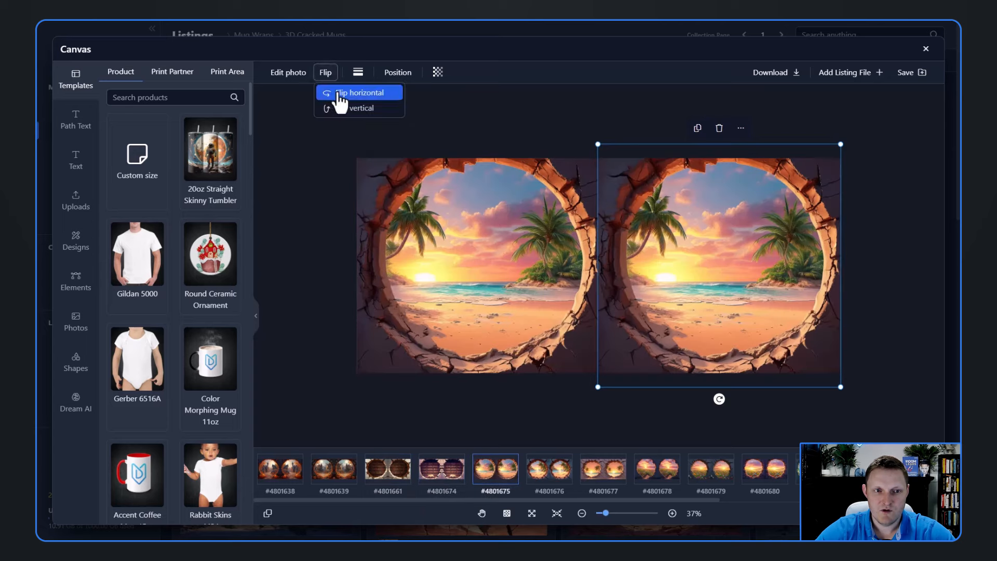
pyautogui.click(346, 92)
# - Flip the right-hand image horizontally on the second and third beach sunset artboards
pyautogui.click(545, 470)
pyautogui.click(651, 285)
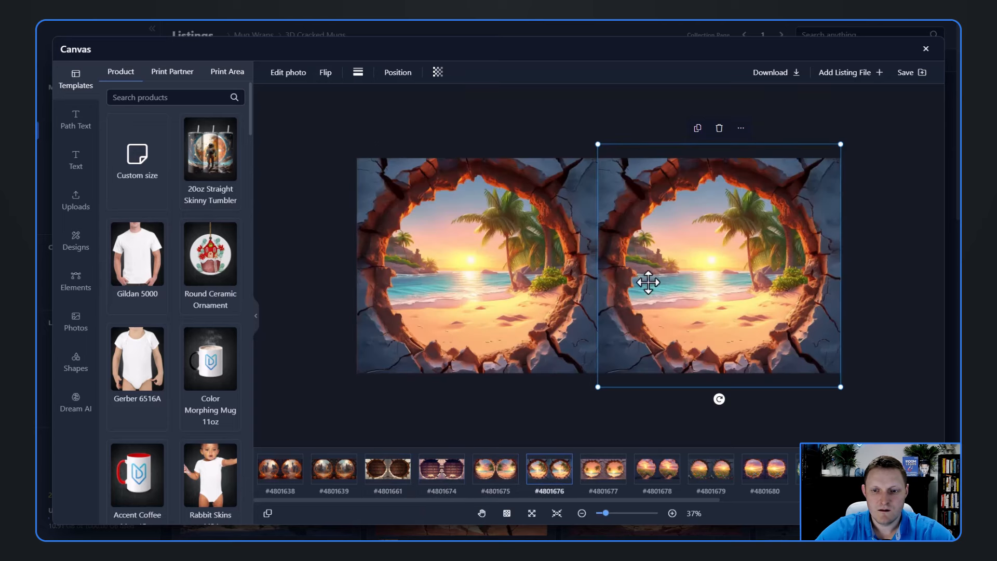
pyautogui.click(326, 73)
pyautogui.click(334, 94)
pyautogui.click(604, 469)
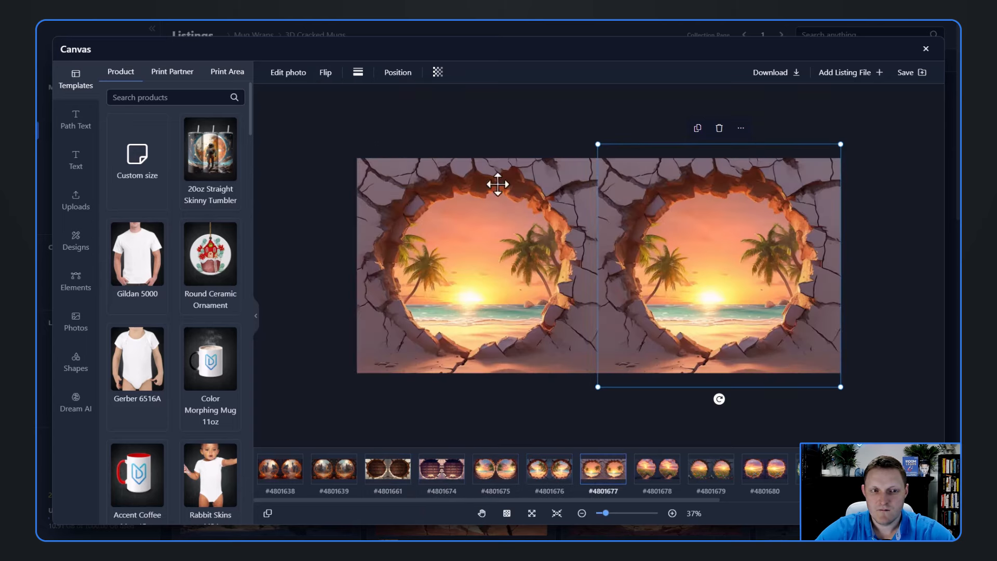
pyautogui.click(327, 75)
pyautogui.click(337, 94)
# - Flip the right-hand image horizontally on the first two flower field sunset artboards
pyautogui.click(644, 470)
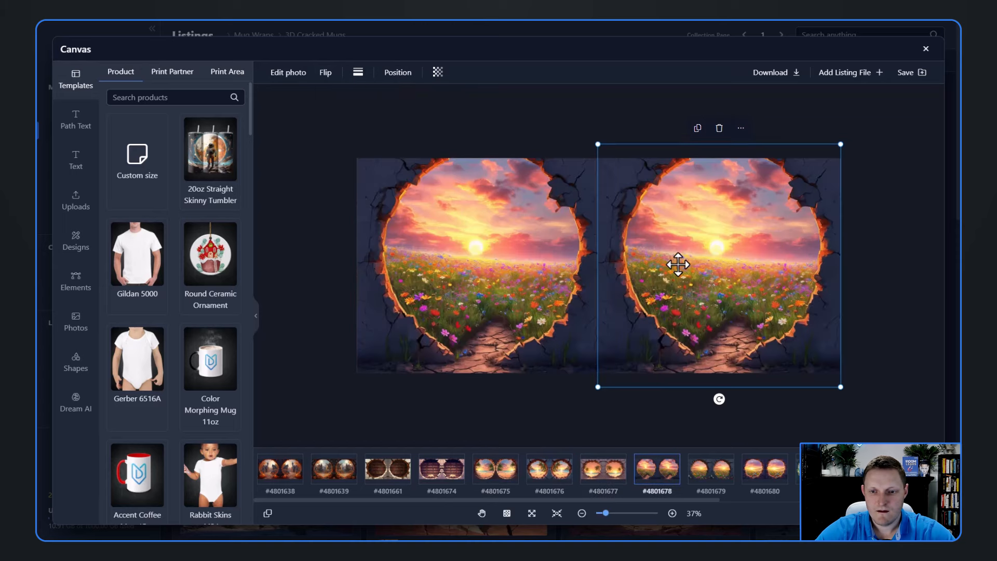
pyautogui.click(326, 73)
pyautogui.click(335, 93)
pyautogui.click(711, 469)
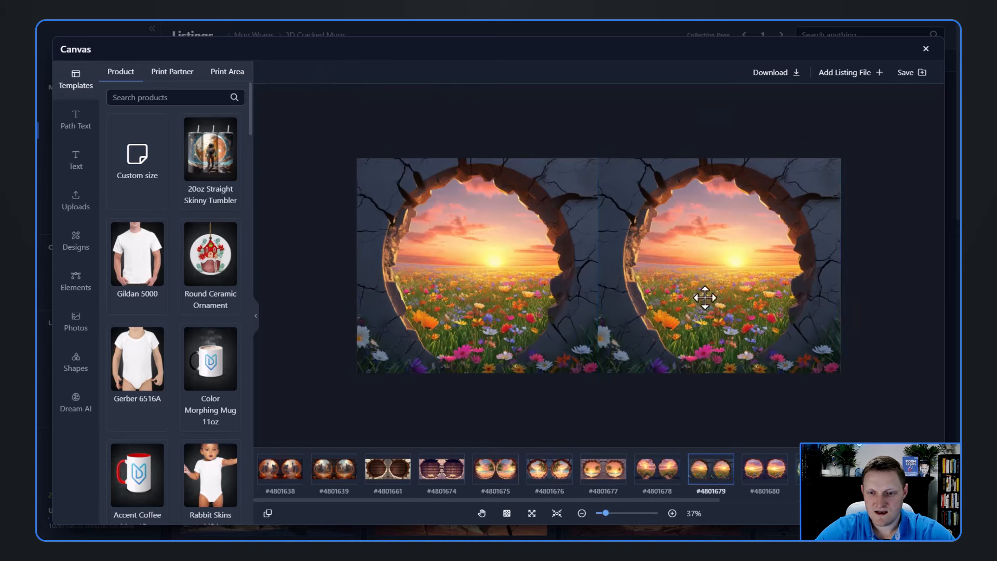
pyautogui.click(705, 253)
pyautogui.click(326, 73)
pyautogui.click(338, 94)
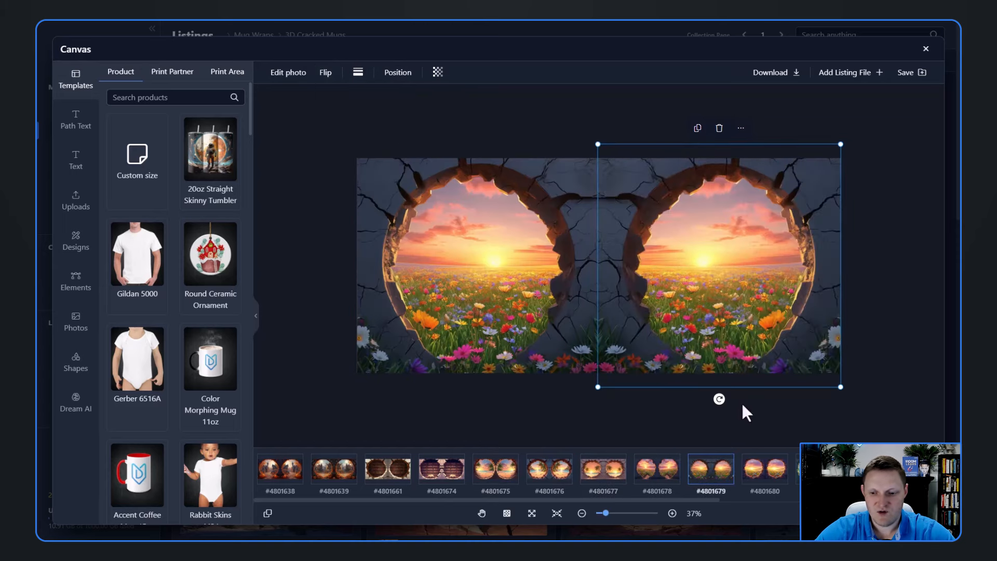
# - Flip the right-hand image horizontally on the third flower field sunset and the first green mountain valley artboards
pyautogui.click(763, 470)
pyautogui.click(703, 247)
pyautogui.click(328, 74)
pyautogui.click(335, 93)
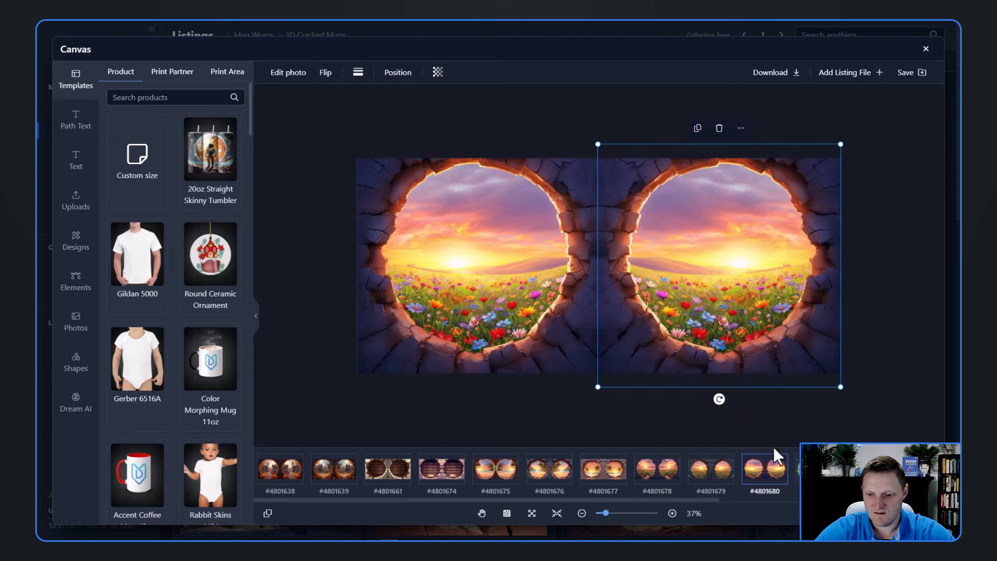
pyautogui.click(795, 469)
pyautogui.click(656, 226)
pyautogui.click(325, 73)
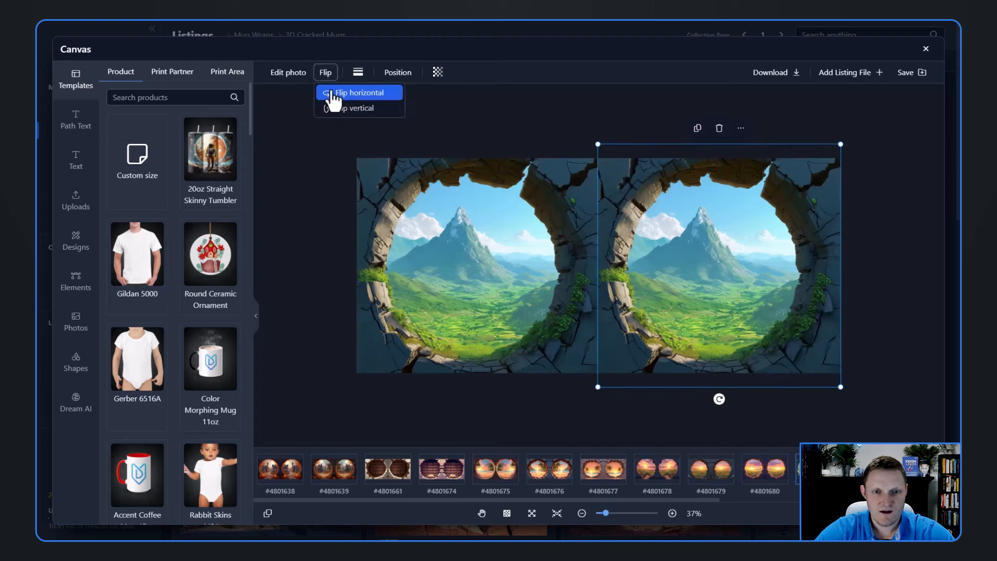
pyautogui.click(333, 93)
# - Flip the right-hand image horizontally on the second green mountain valley and the first red canyon waterfall artboards
pyautogui.click(794, 469)
pyautogui.click(648, 234)
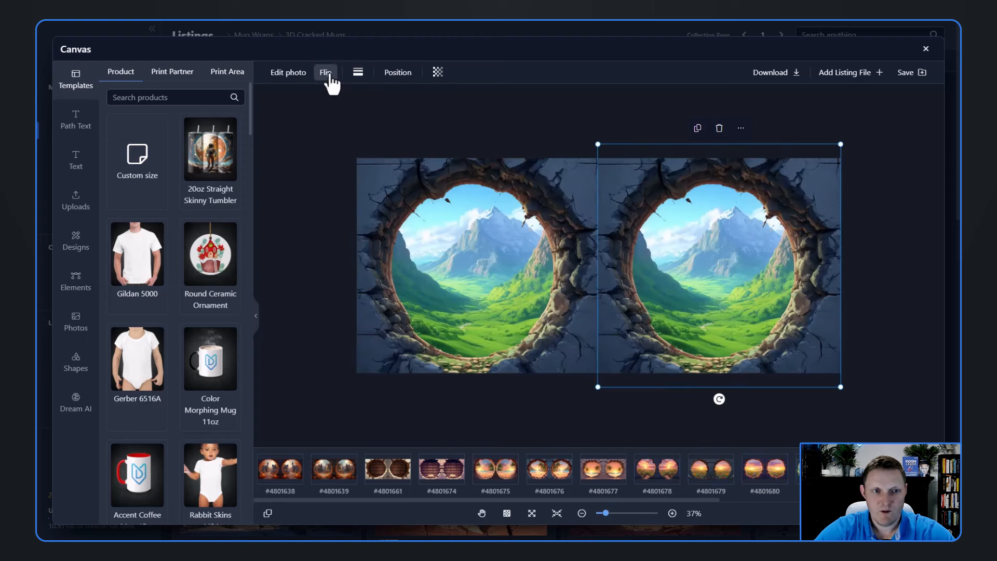
pyautogui.click(325, 73)
pyautogui.click(335, 93)
pyautogui.click(795, 468)
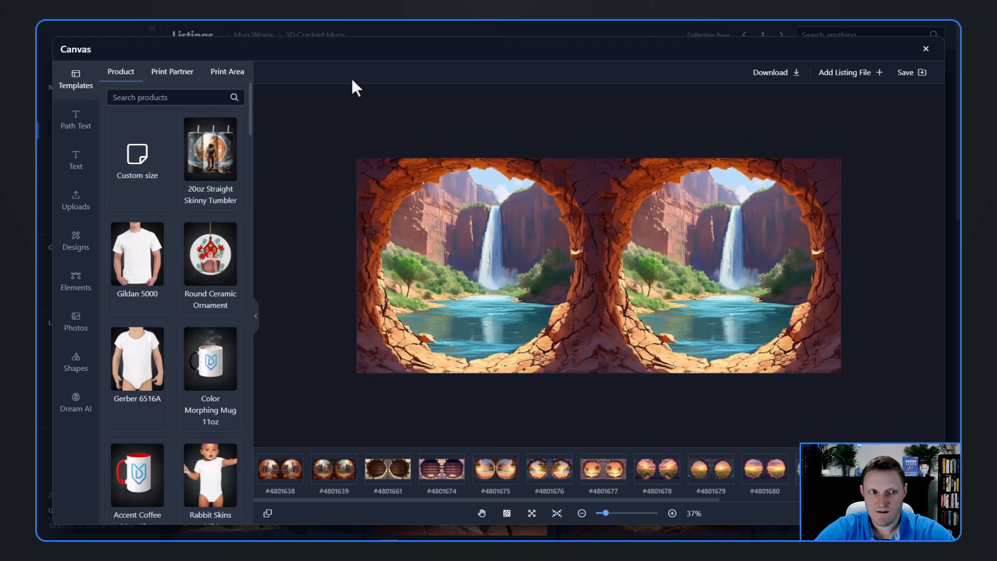
pyautogui.click(681, 262)
pyautogui.click(326, 73)
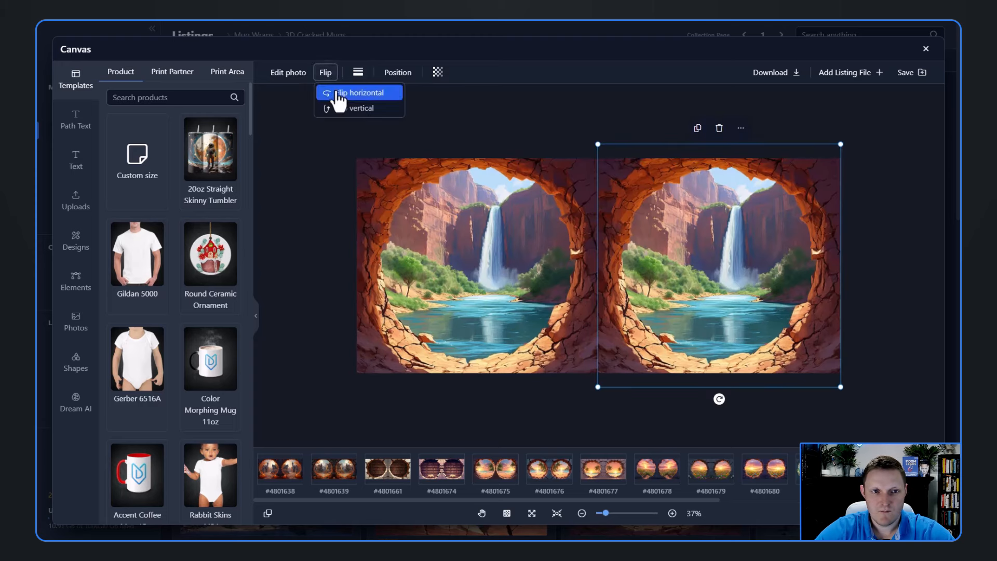
pyautogui.click(336, 92)
# - Flip the right-hand image horizontally on the second red canyon waterfall artboard
pyautogui.moveTo(621, 498); pyautogui.dragTo(794, 500)
pyautogui.click(650, 471)
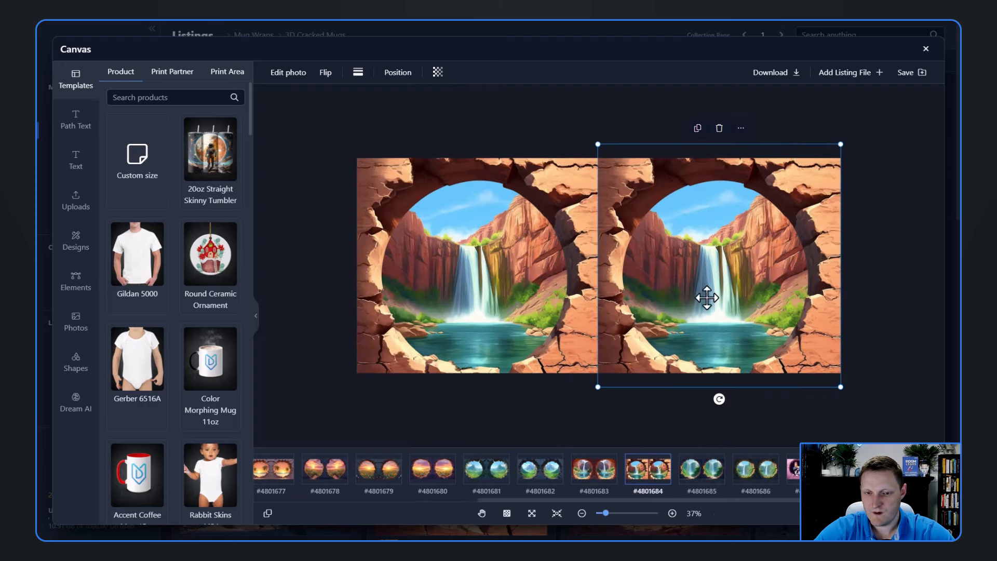
pyautogui.click(583, 141)
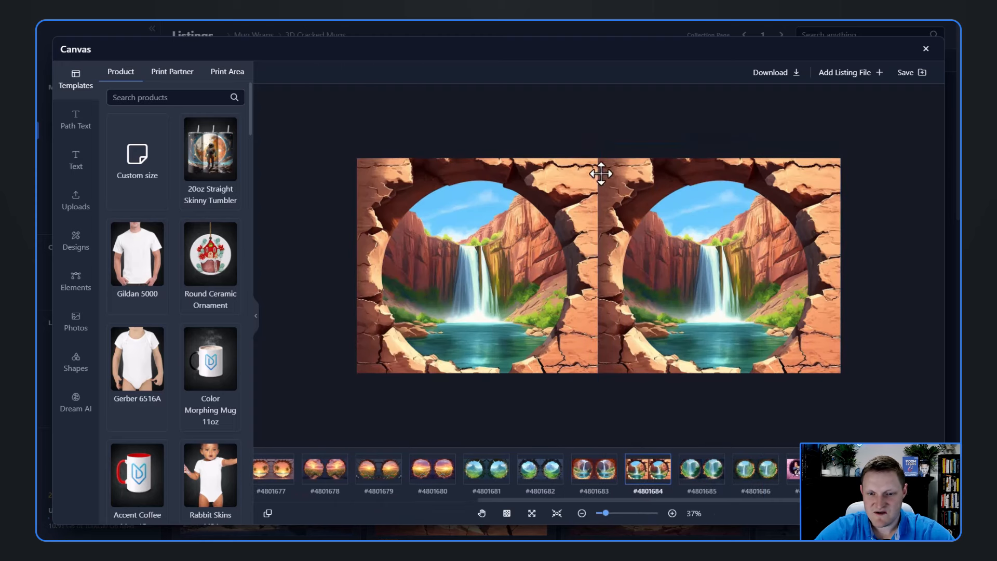
pyautogui.click(654, 259)
pyautogui.click(326, 74)
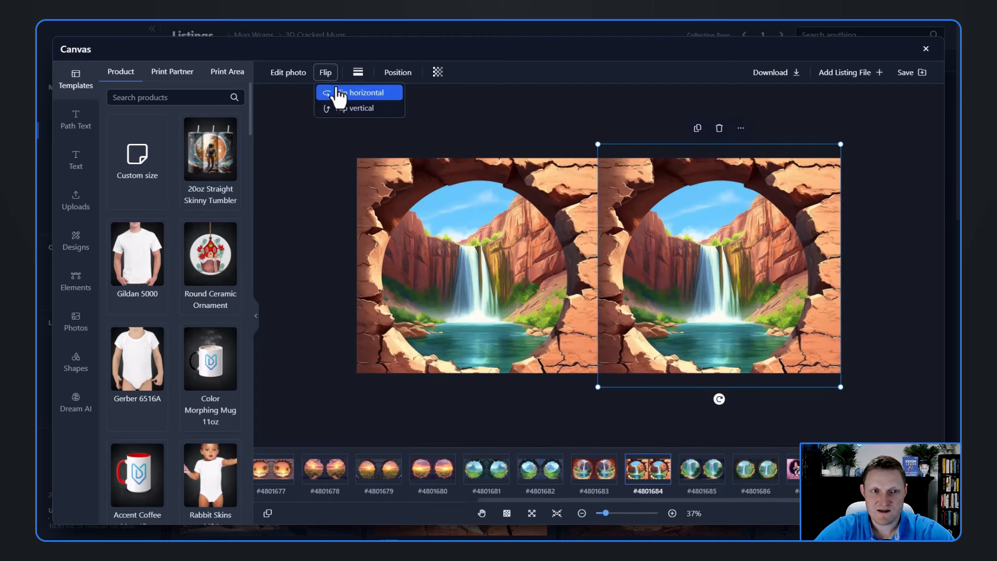
pyautogui.click(347, 95)
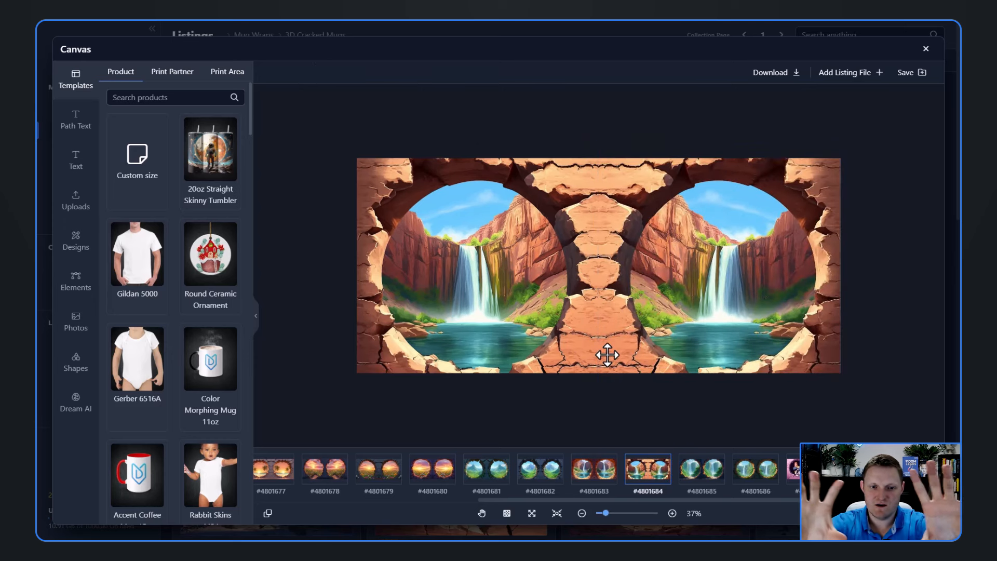
# - Flip the right-hand image horizontally on both green jungle waterfall artboards
pyautogui.click(702, 485)
pyautogui.click(701, 301)
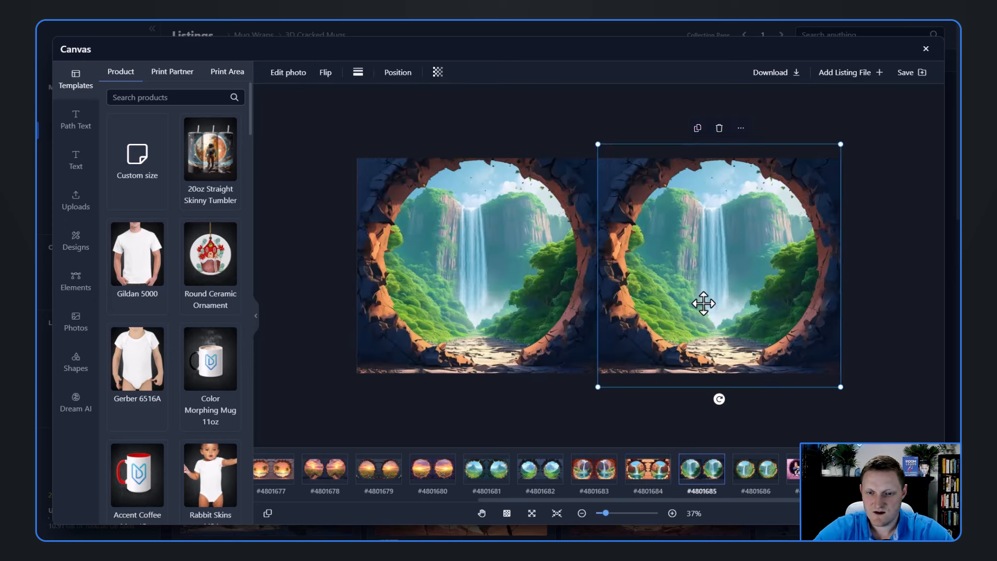
pyautogui.click(327, 73)
pyautogui.click(349, 92)
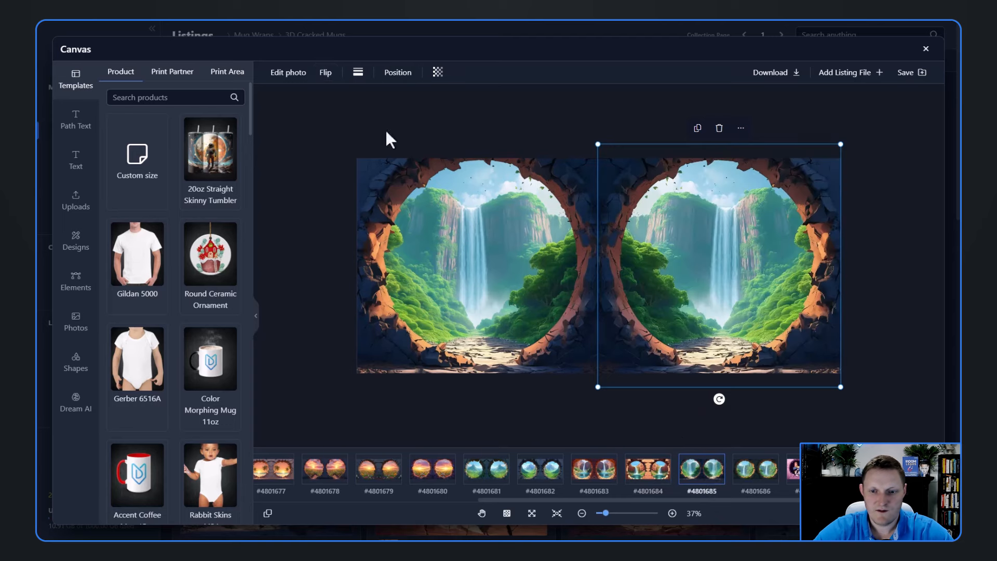
pyautogui.click(776, 480)
pyautogui.click(327, 73)
pyautogui.click(349, 92)
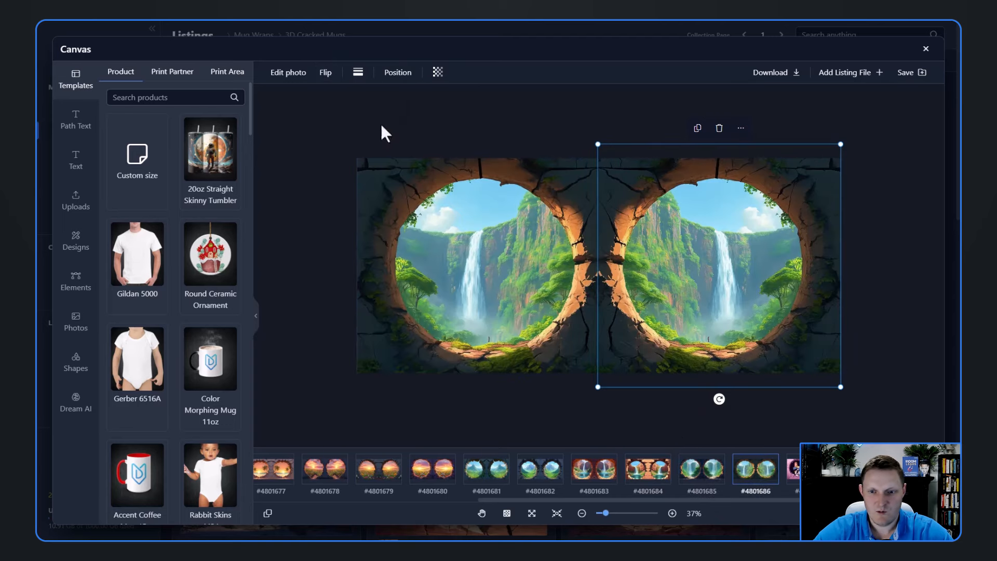
# - Flip the right-hand image horizontally on the pink-wall and blue-wall French bulldog artboards
pyautogui.click(808, 474)
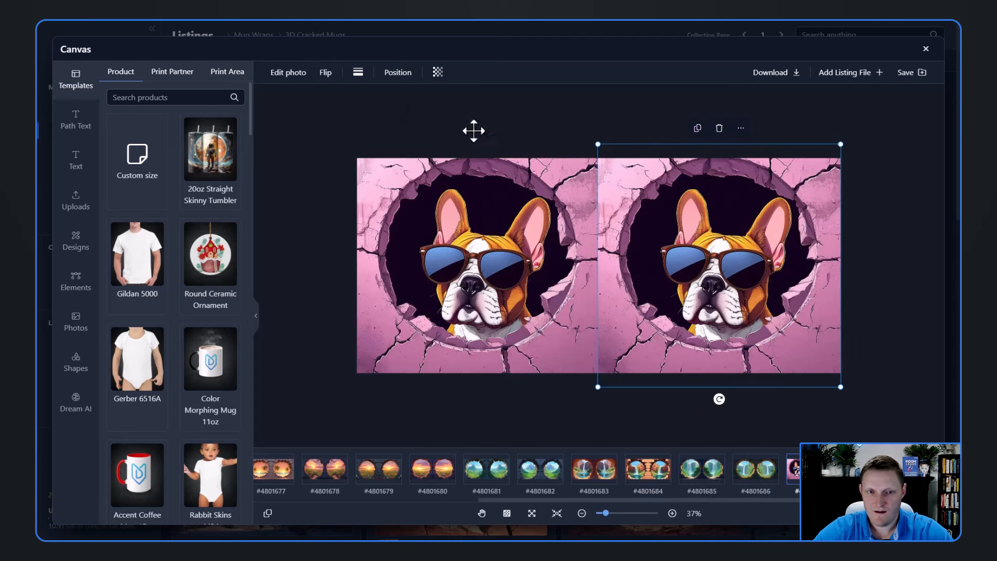
pyautogui.click(326, 73)
pyautogui.click(343, 93)
pyautogui.click(935, 314)
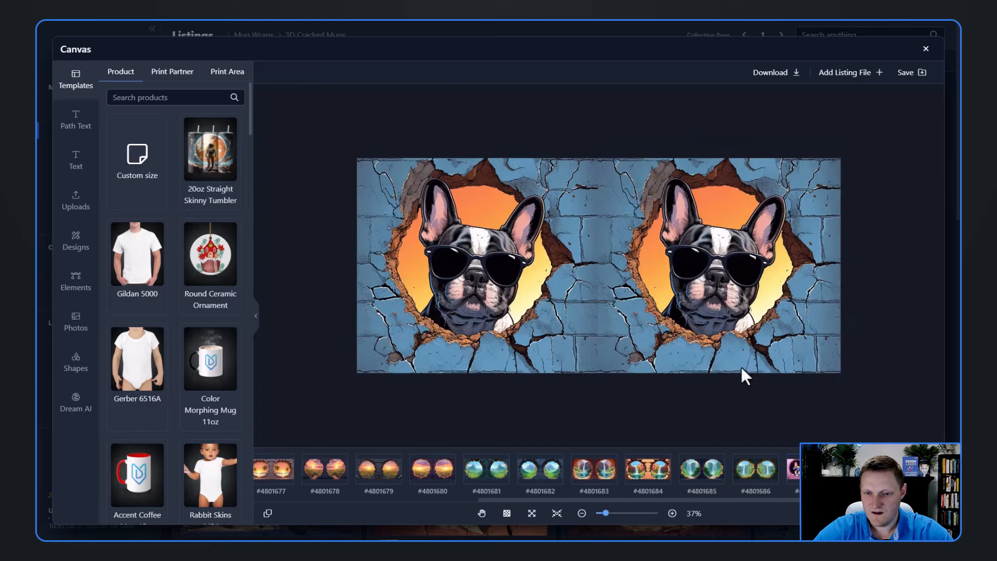
pyautogui.click(743, 370)
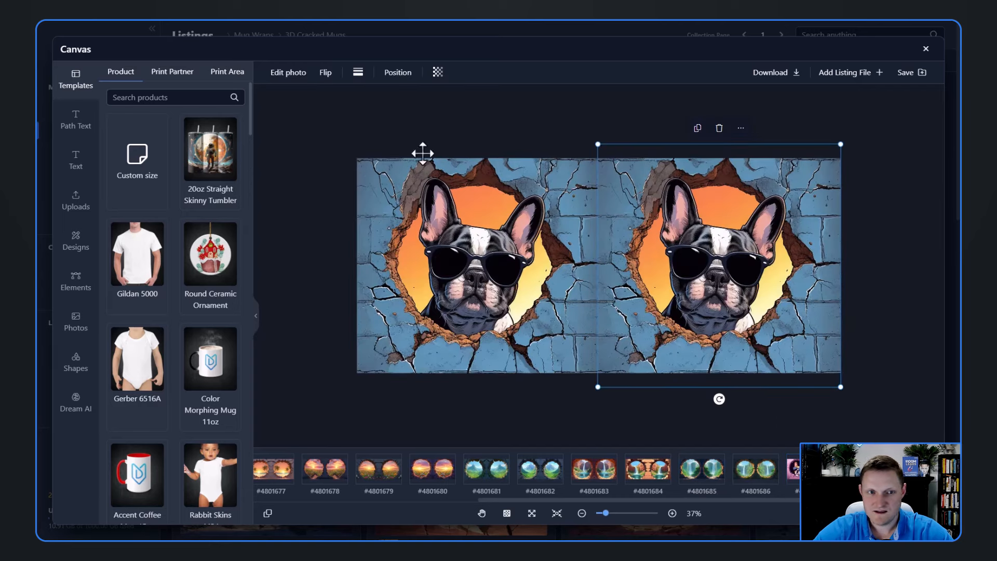
pyautogui.click(325, 73)
pyautogui.click(344, 94)
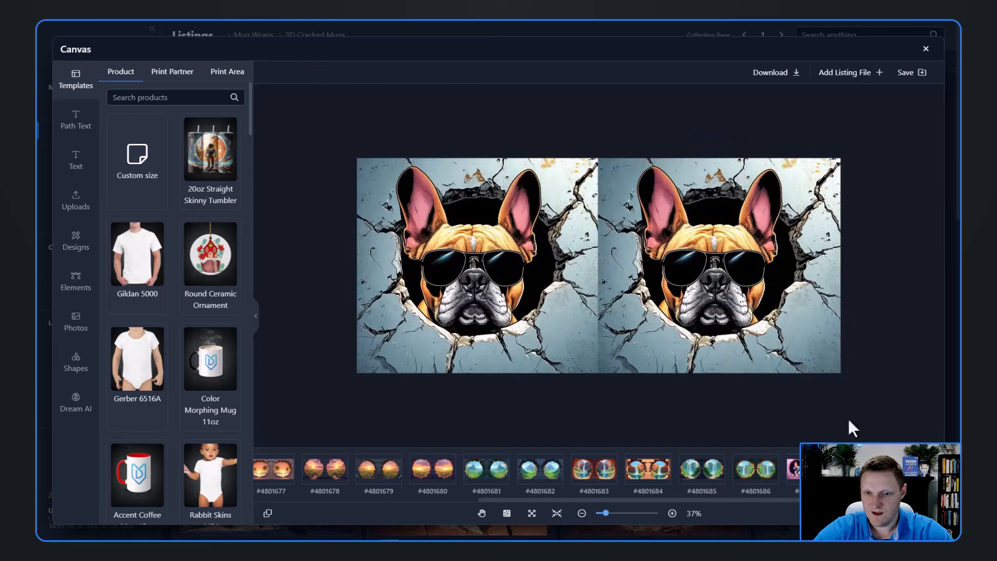
# - Flip the right-hand image horizontally on the pale grey cracked-wall French bulldog artboard
pyautogui.click(753, 338)
pyautogui.click(325, 73)
pyautogui.click(343, 94)
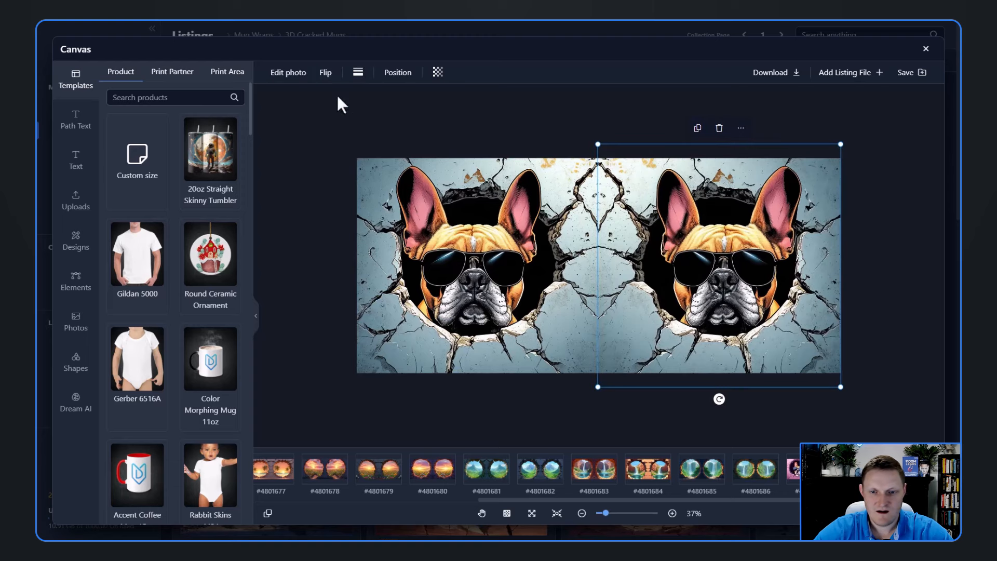
pyautogui.click(878, 327)
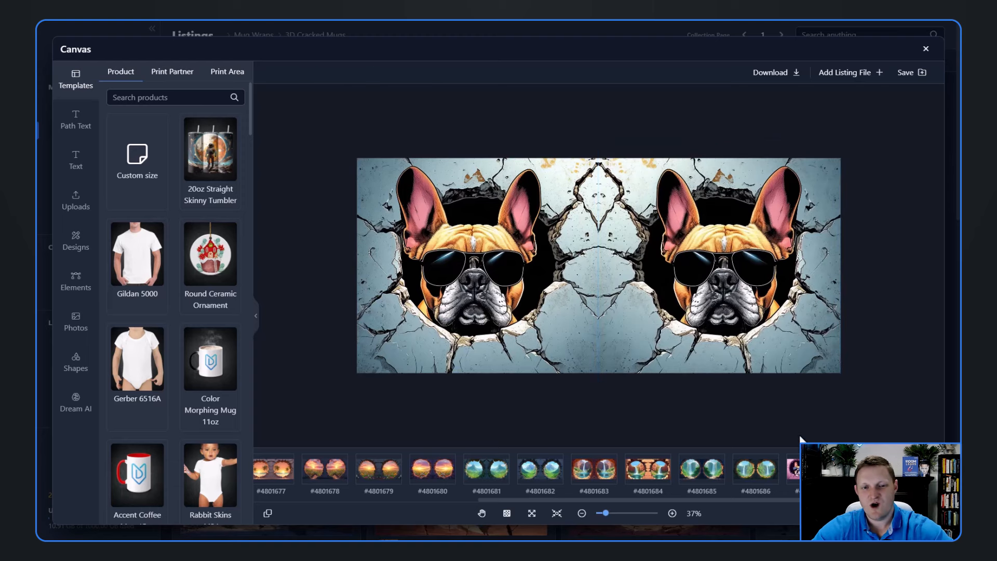
# - Save the mirrored layouts of all listings as PNG to the Mockup 1 output file slot
pyautogui.click(908, 73)
pyautogui.click(886, 107)
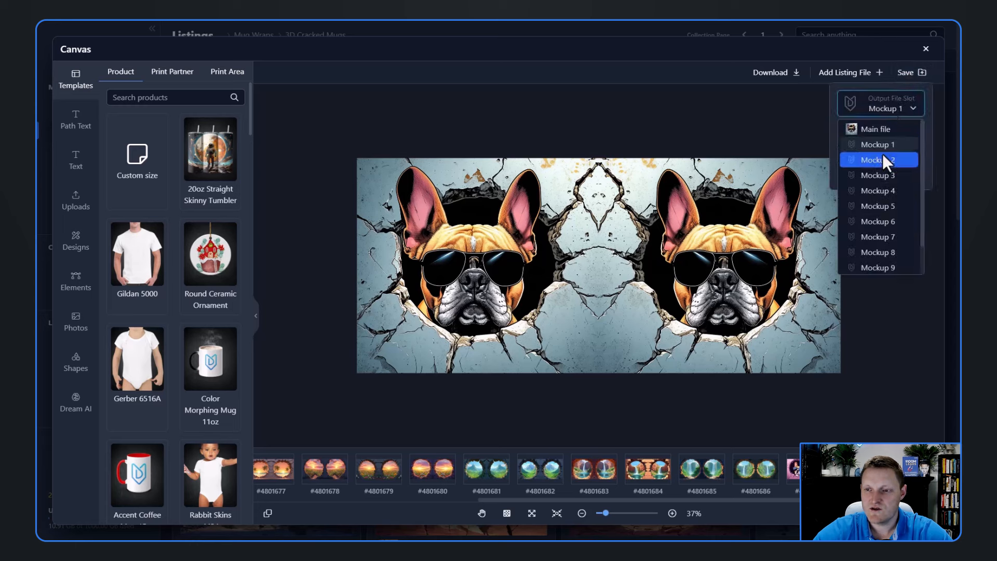
pyautogui.click(872, 143)
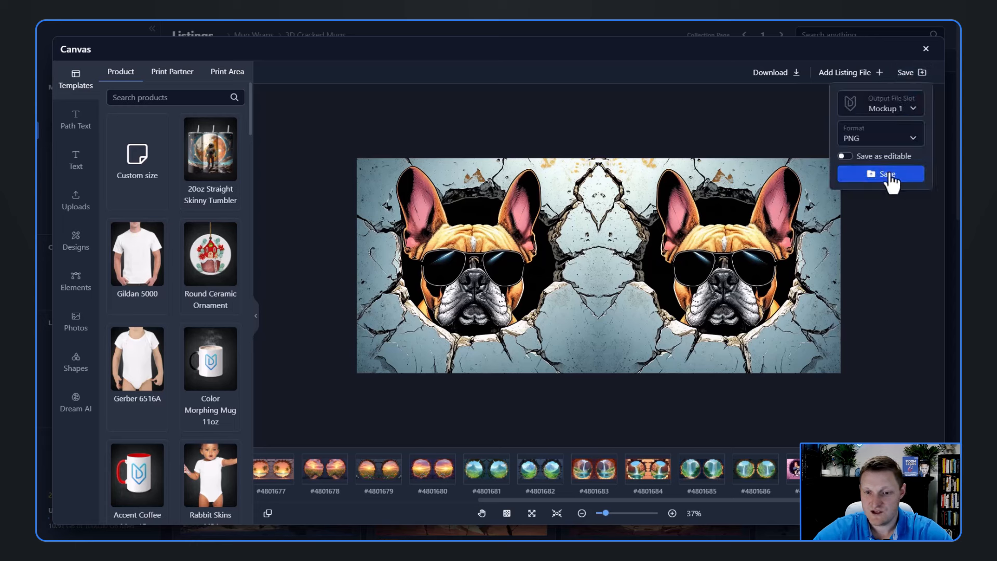
pyautogui.click(75, 160)
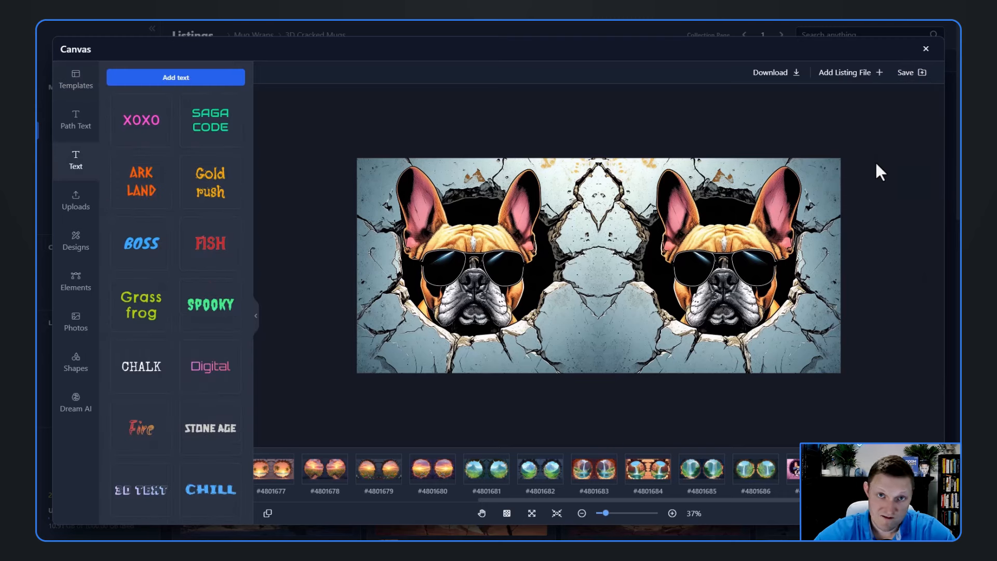
pyautogui.click(909, 72)
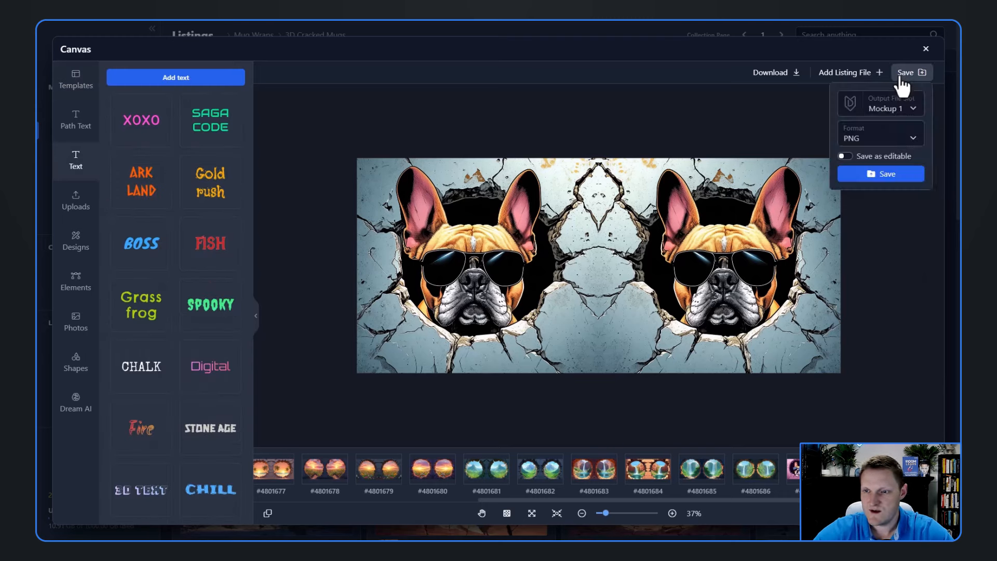
pyautogui.click(883, 112)
pyautogui.click(880, 127)
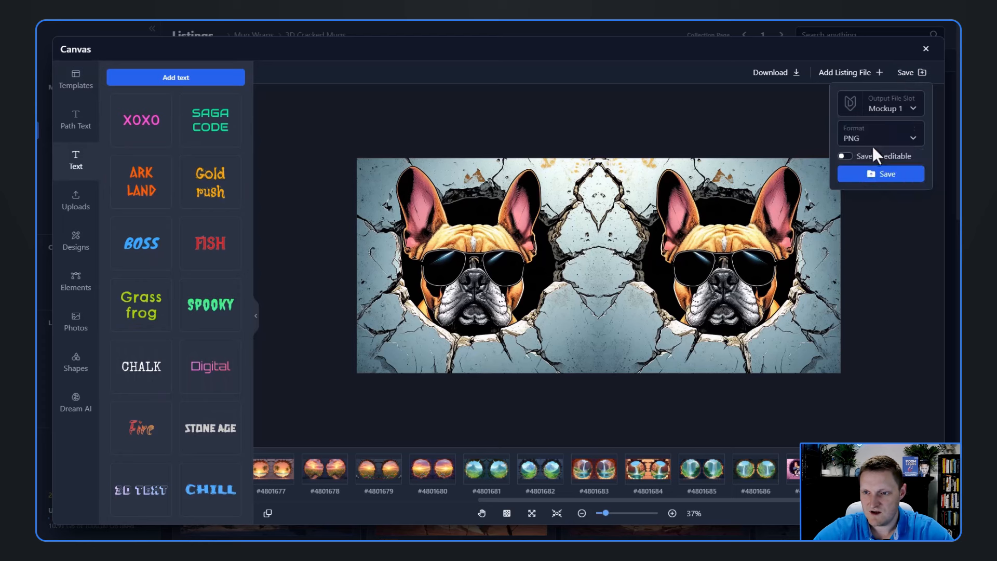
pyautogui.click(879, 174)
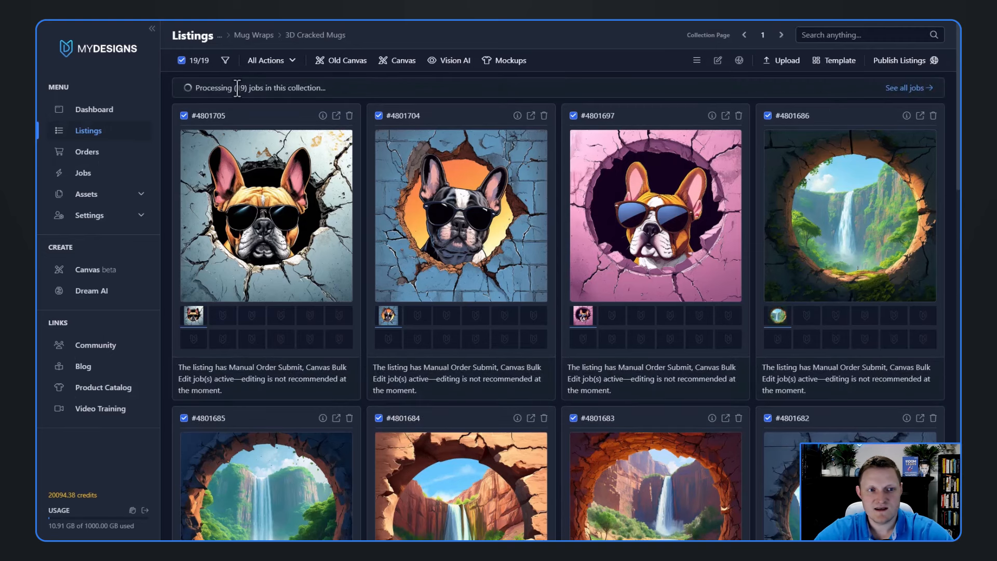
# - Check the bulk edit job and review the Mockup 1 layouts across all listings in the collection
pyautogui.moveTo(233, 88); pyautogui.dragTo(250, 87)
pyautogui.click(375, 96)
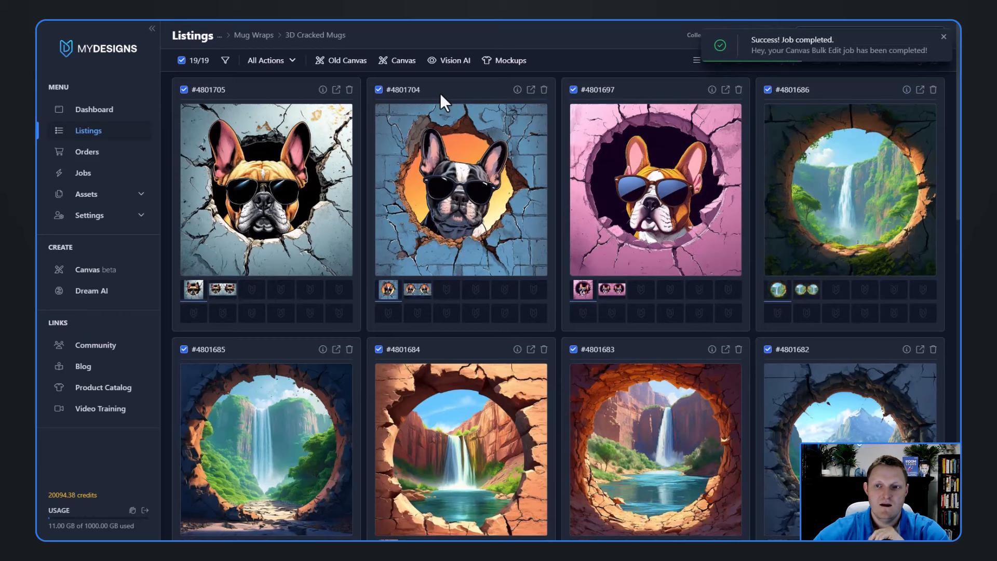
pyautogui.click(223, 290)
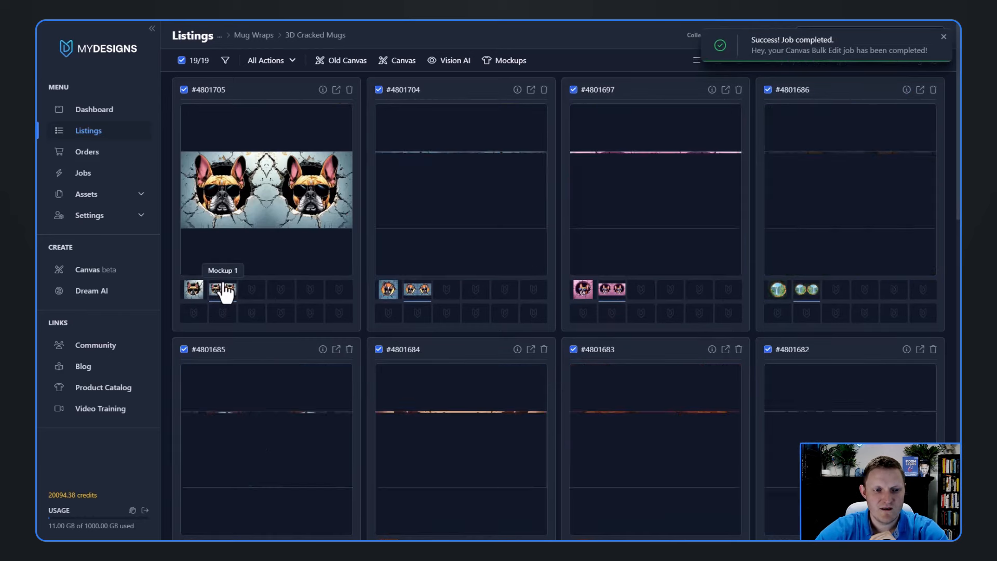
pyautogui.scroll(-7, 827, 189)
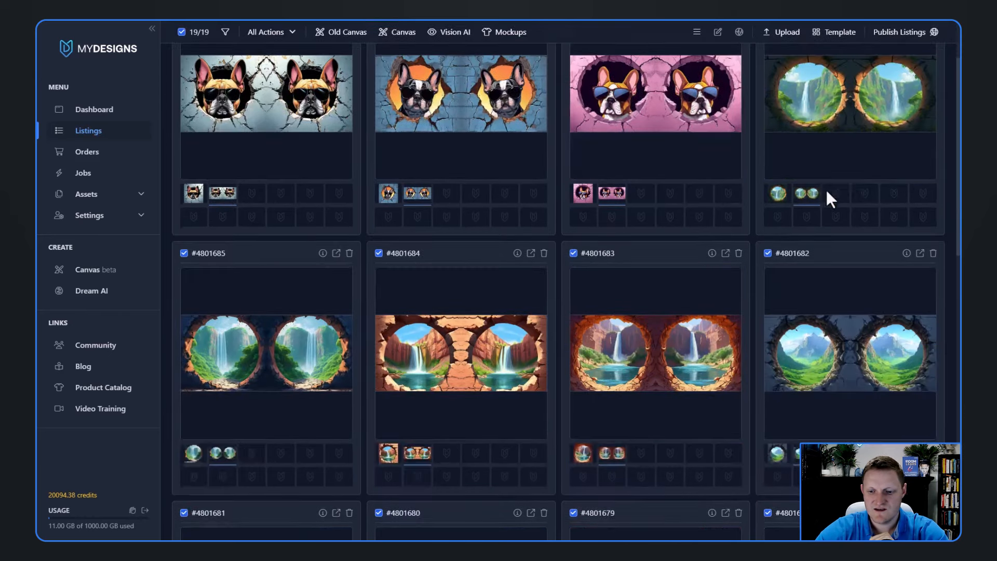
pyautogui.scroll(-8, 819, 183)
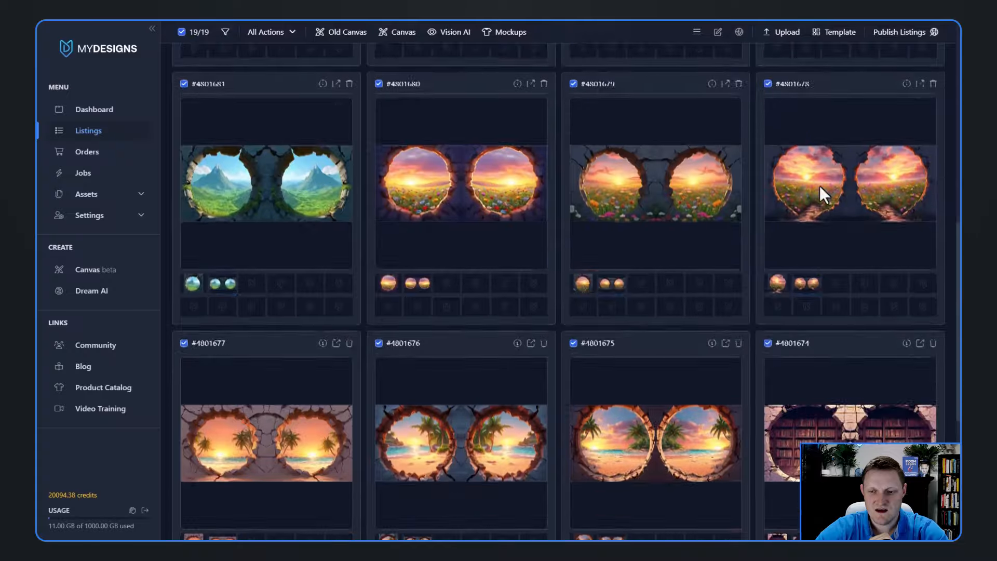
pyautogui.scroll(15, 818, 183)
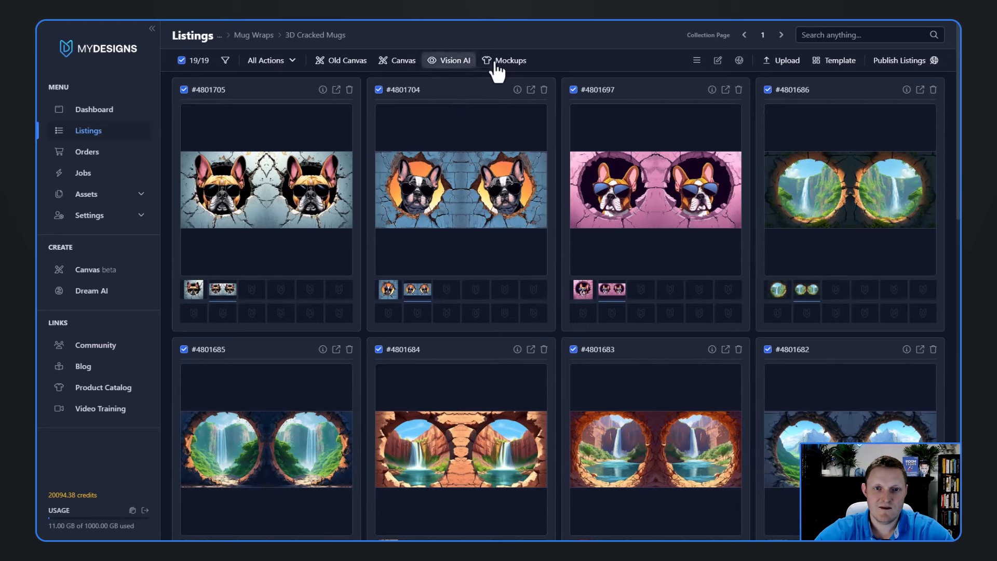
# - Open the selected listings in Canvas and create a custom-size 2250 × 1050 canvas
pyautogui.click(408, 65)
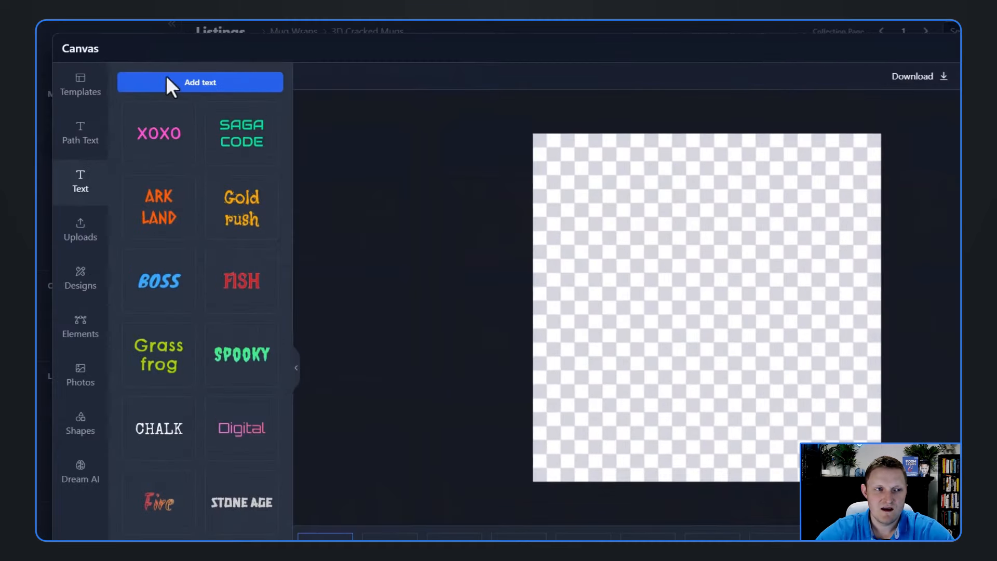
pyautogui.click(88, 84)
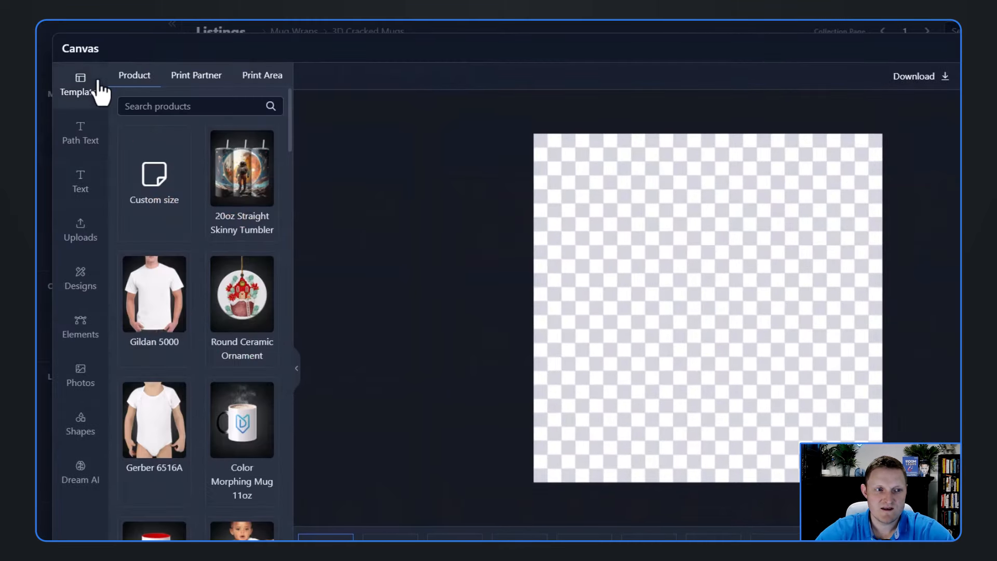
pyautogui.click(155, 221)
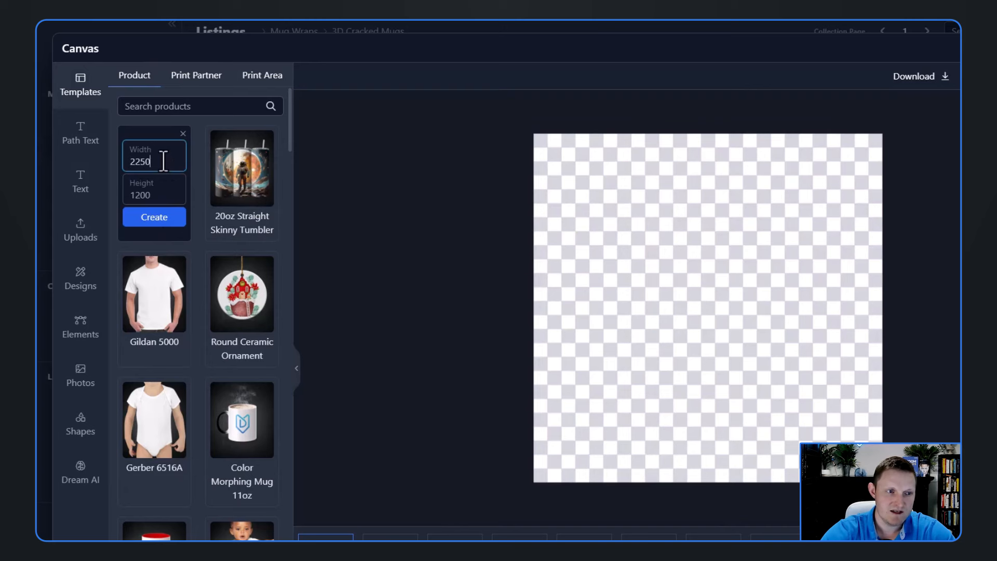
pyautogui.write('2250')
pyautogui.press('Tab')
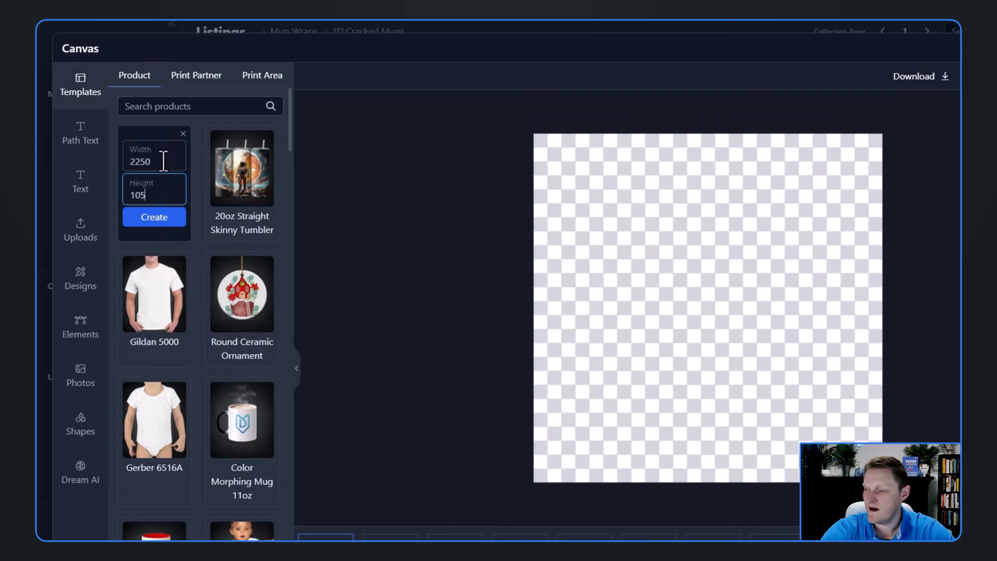
pyautogui.click(156, 218)
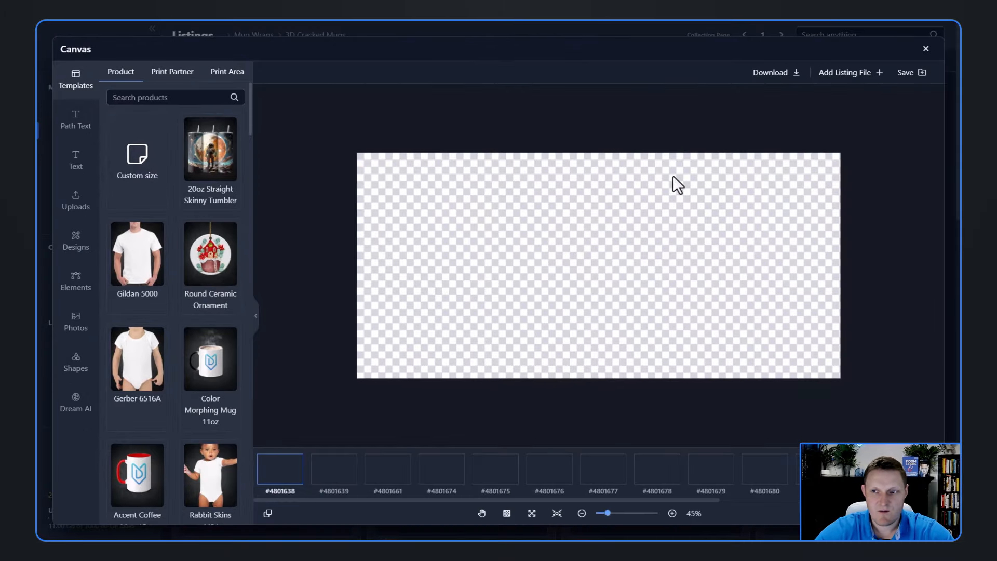
# - Add the Mockup 1 listing file to all artboards on the 2250 × 1050 canvas
pyautogui.click(846, 75)
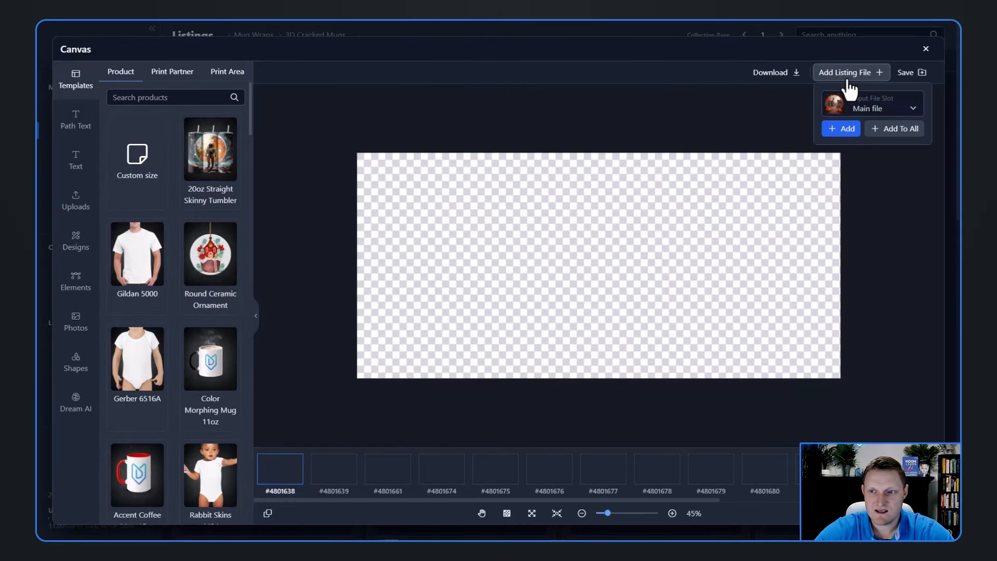
pyautogui.click(837, 110)
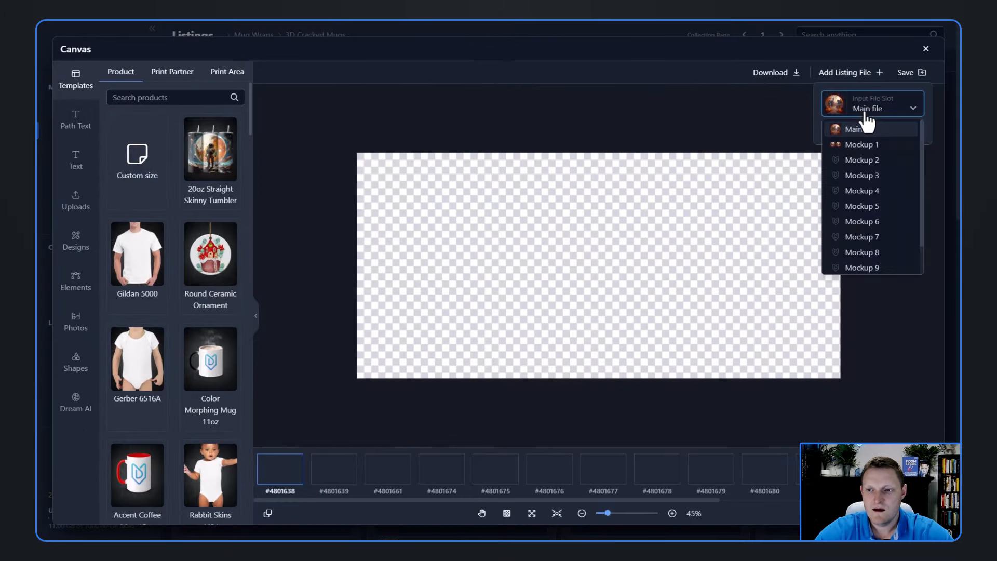
pyautogui.click(860, 145)
pyautogui.click(883, 130)
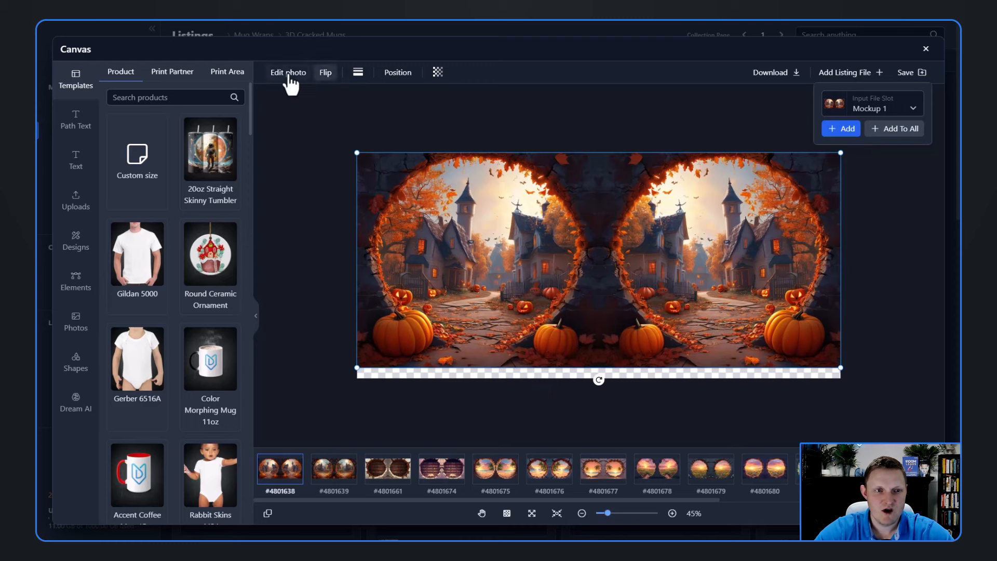
# - Fit the double pumpkin-village image to the artboard height, centre it horizontally, and apply that placement to all artboards
pyautogui.click(398, 72)
pyautogui.click(210, 201)
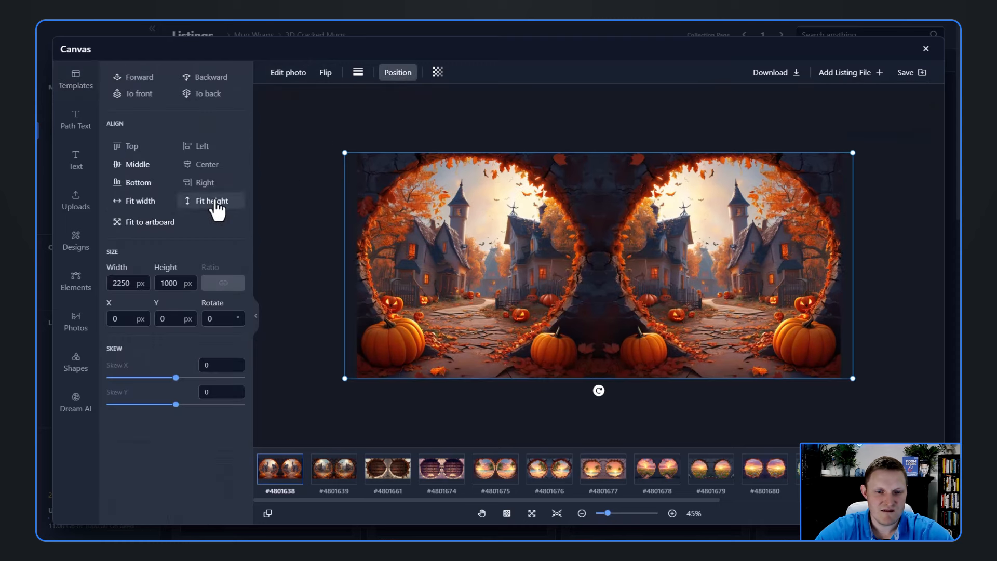
pyautogui.click(215, 164)
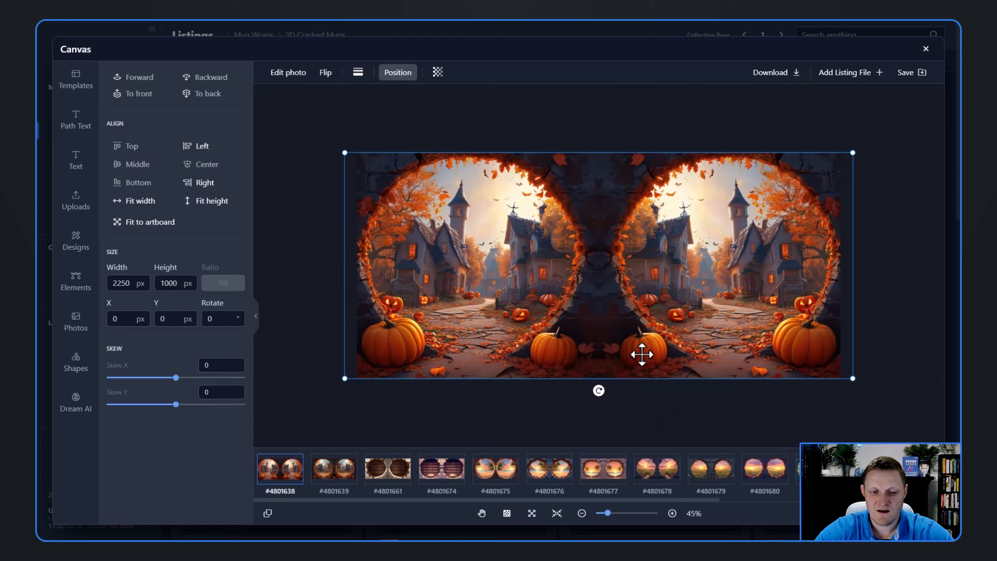
pyautogui.click(590, 124)
pyautogui.click(560, 240)
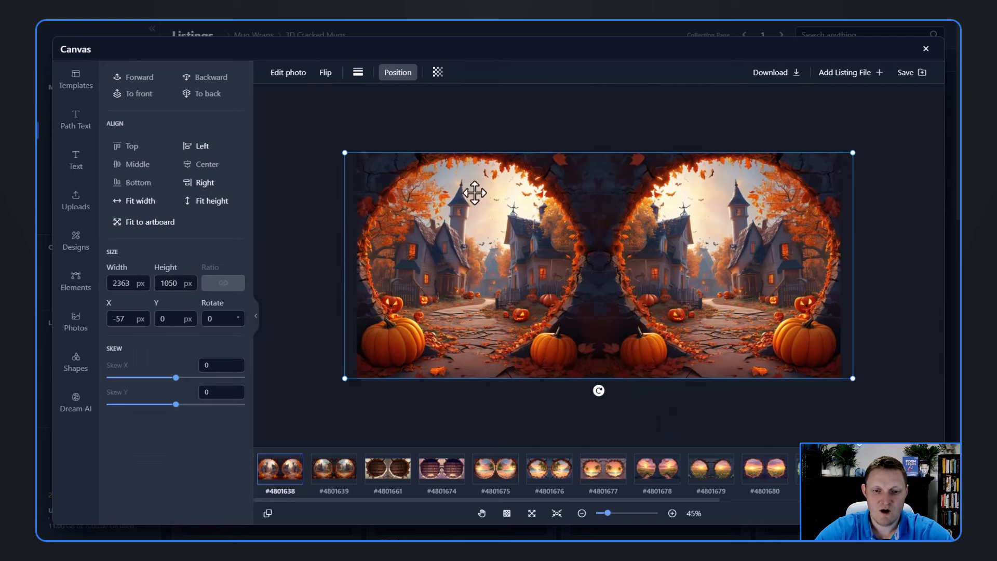
pyautogui.rightClick(525, 245)
pyautogui.click(550, 261)
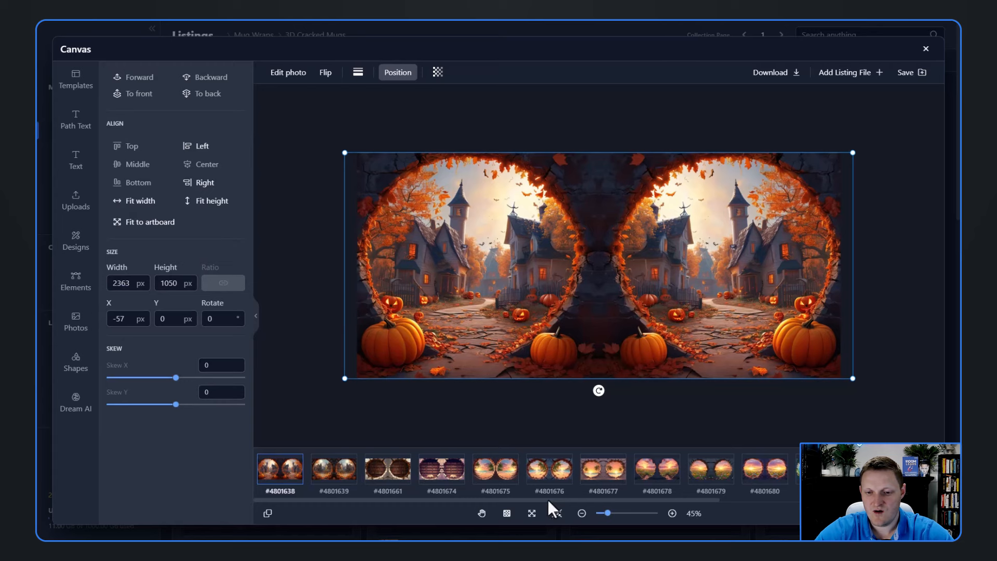
# - Check the mountain landscape artboard and save all the layouts as PNG to the Mockup 2 output file slot
pyautogui.moveTo(548, 499); pyautogui.dragTo(772, 499)
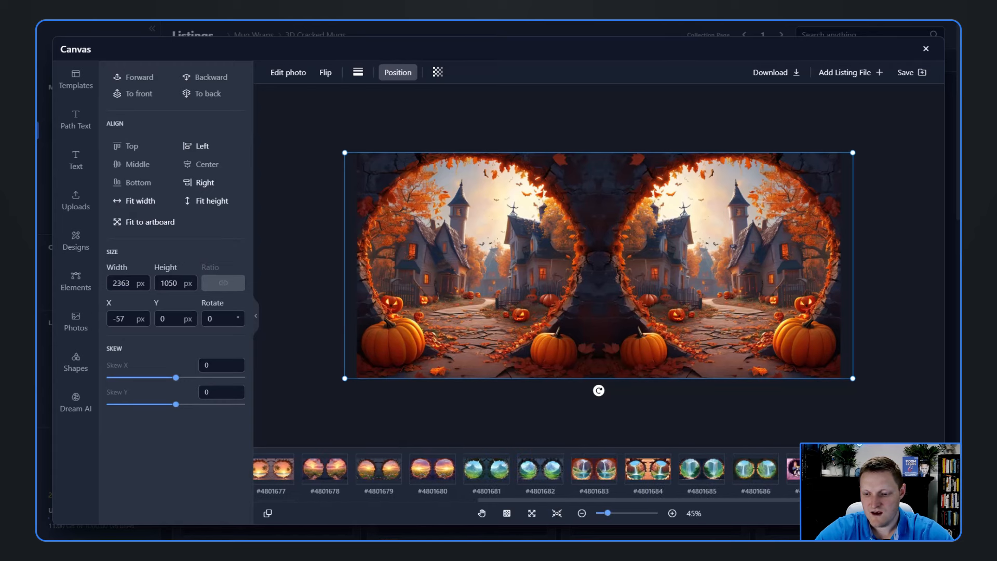
pyautogui.click(413, 470)
pyautogui.click(486, 469)
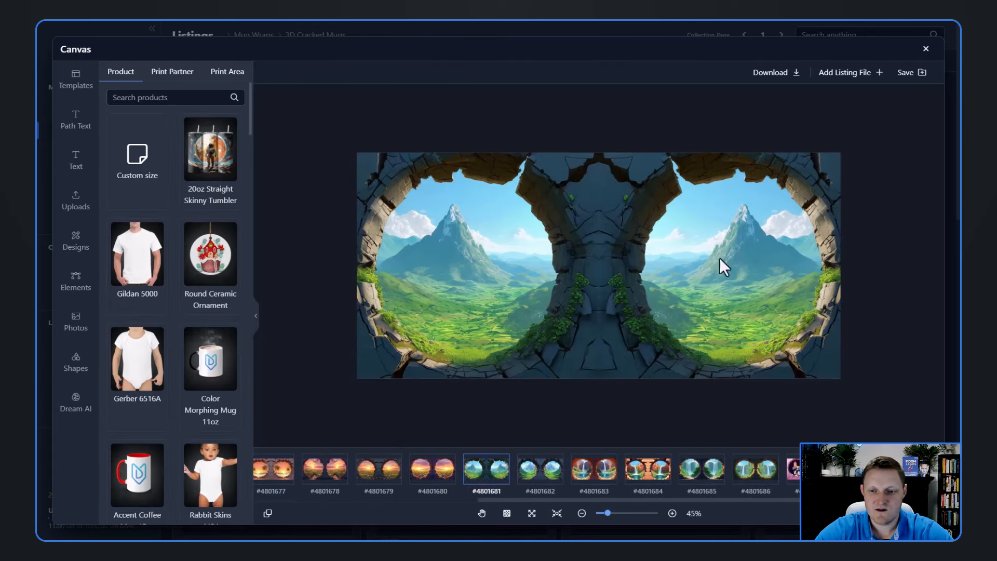
pyautogui.click(910, 74)
pyautogui.click(889, 109)
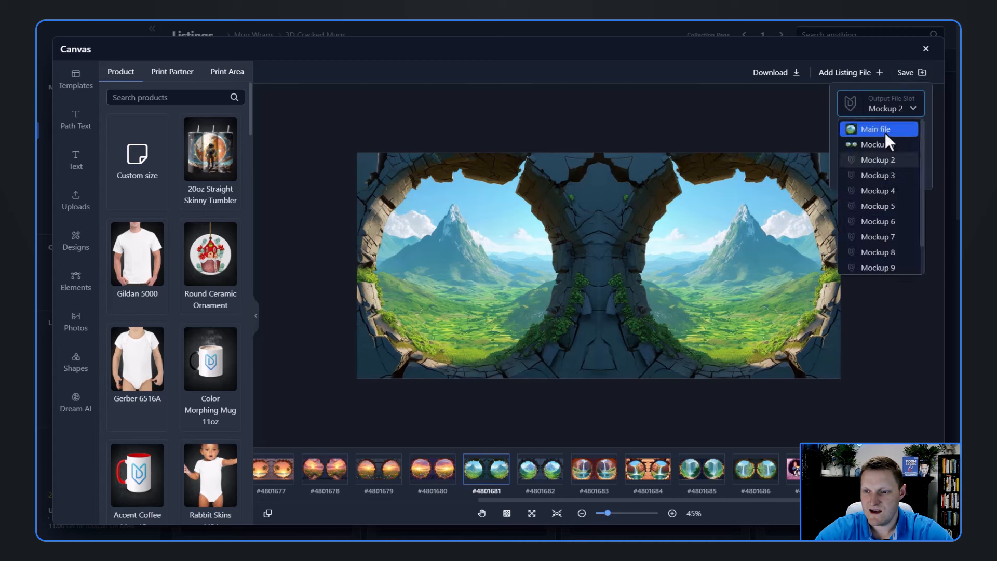
pyautogui.click(877, 160)
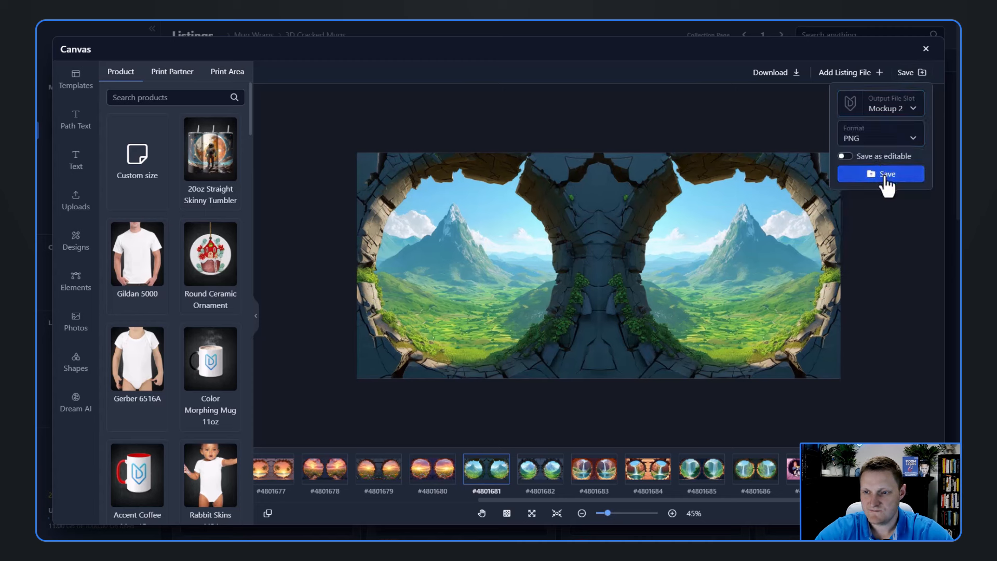
pyautogui.click(887, 176)
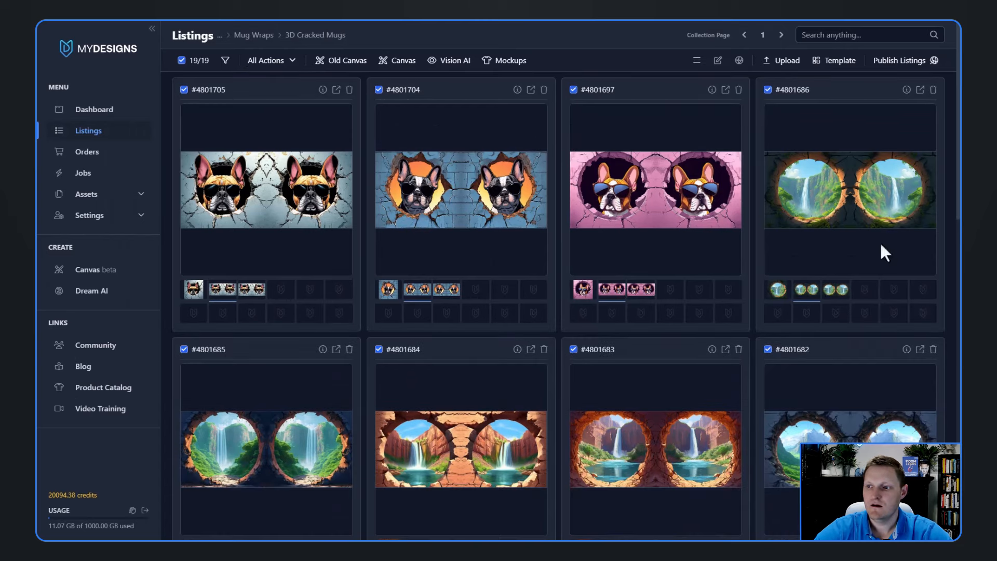
# - Compare the Mockup 2 and Mockup 1 layouts across the listings in the collection
pyautogui.click(442, 295)
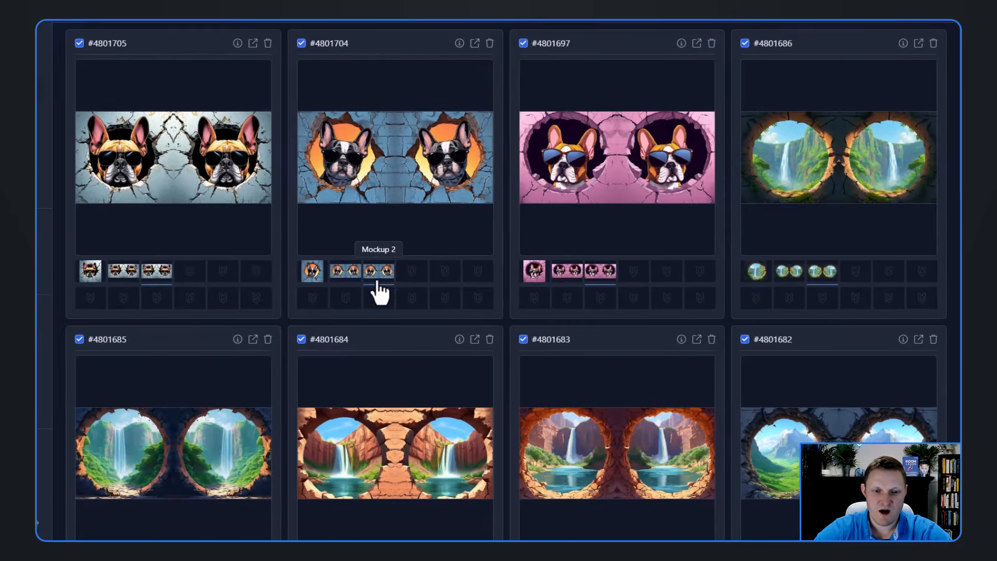
pyautogui.click(338, 274)
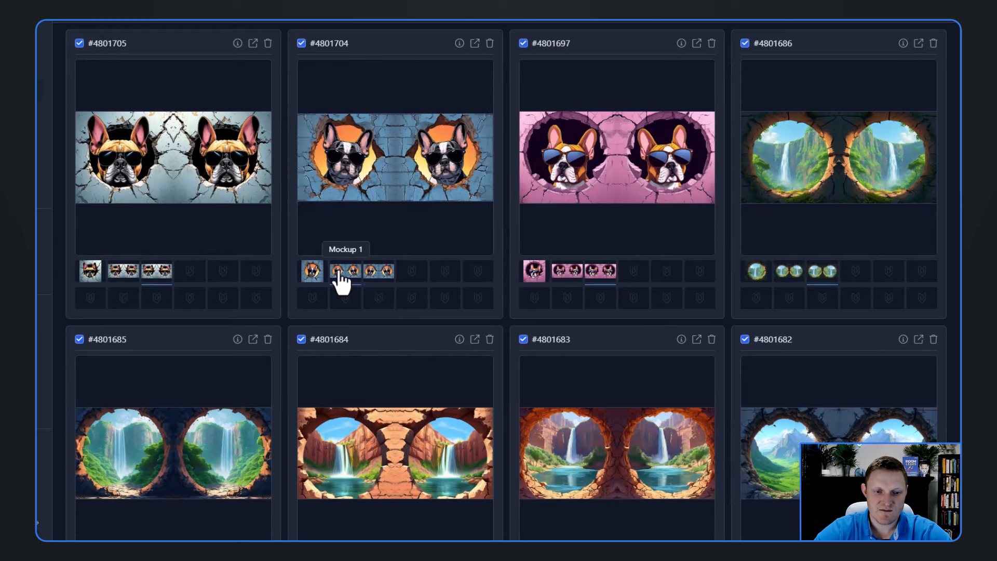
pyautogui.click(334, 274)
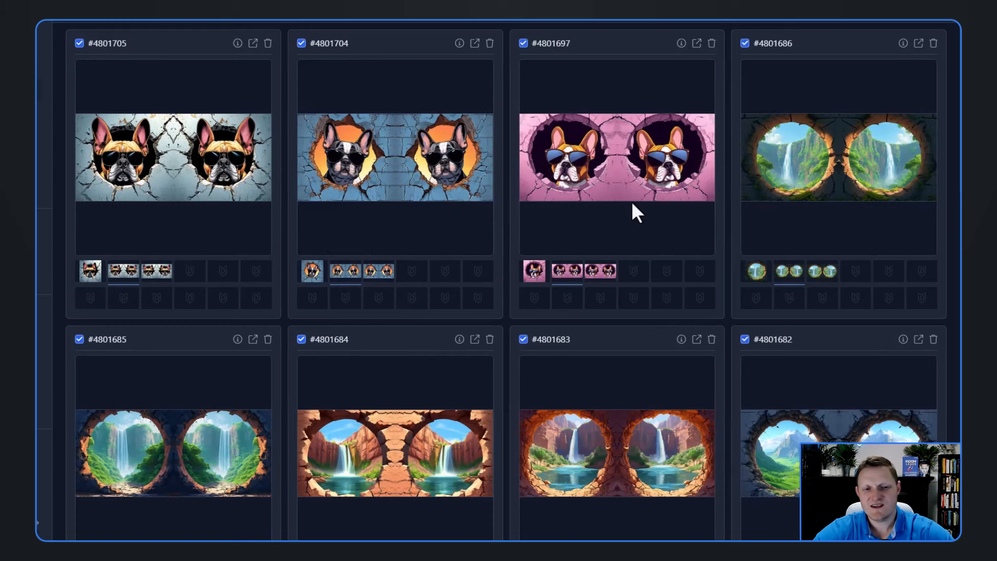
# - Open the collection's template and rename the Mockup 1 file slot as 15oz
pyautogui.scroll(1, 857, 78)
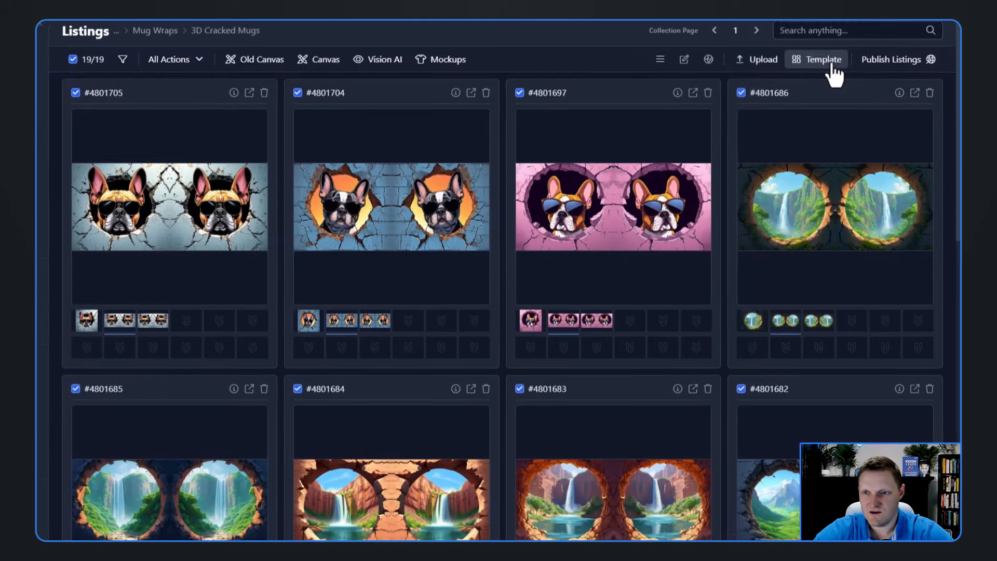
pyautogui.click(825, 73)
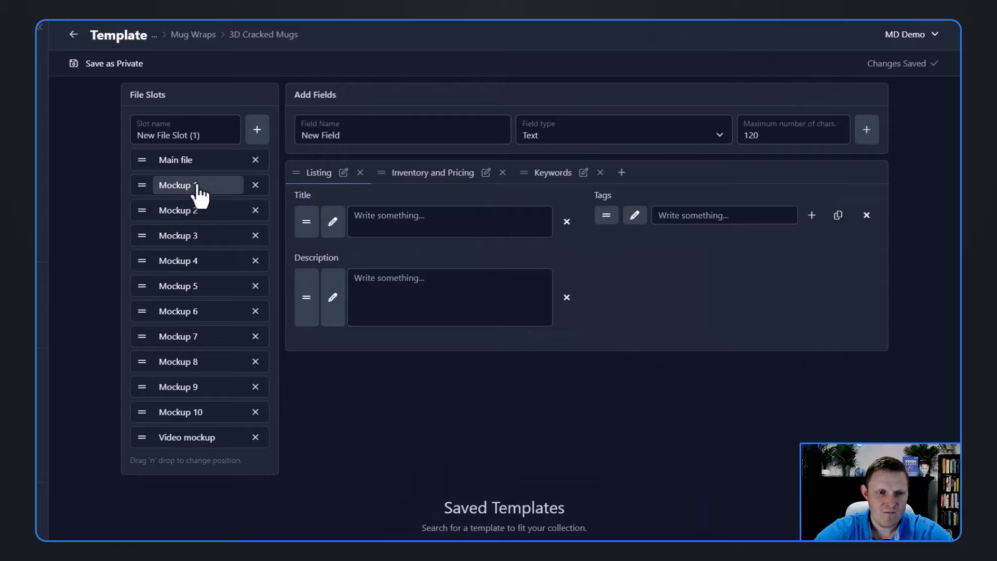
pyautogui.click(240, 186)
pyautogui.write('15oz')
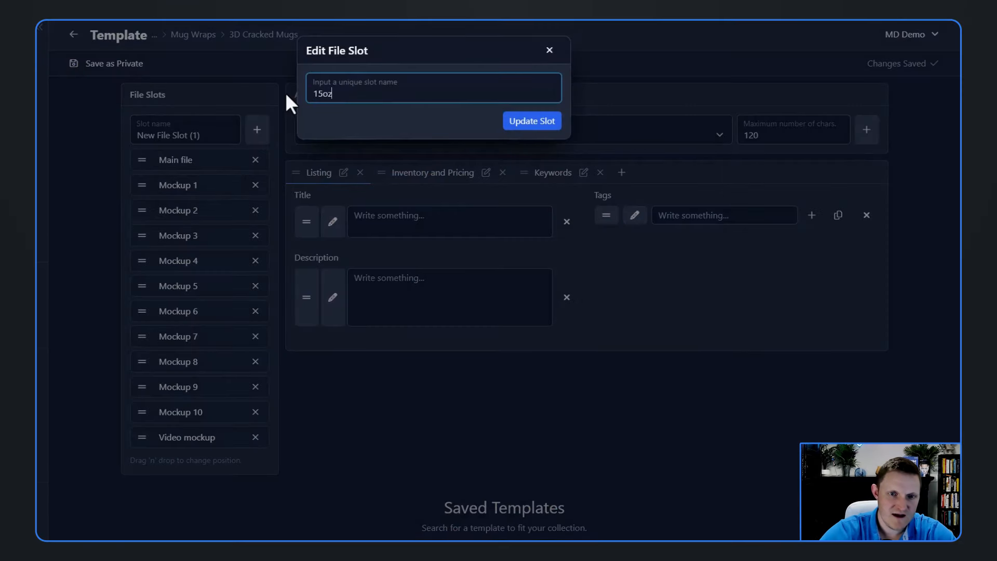
pyautogui.click(535, 121)
# - Rename the Mockup 2 file slot as 11oz, save the template, and check both renamed slots on the blue-wall French bulldog listing
pyautogui.click(244, 210)
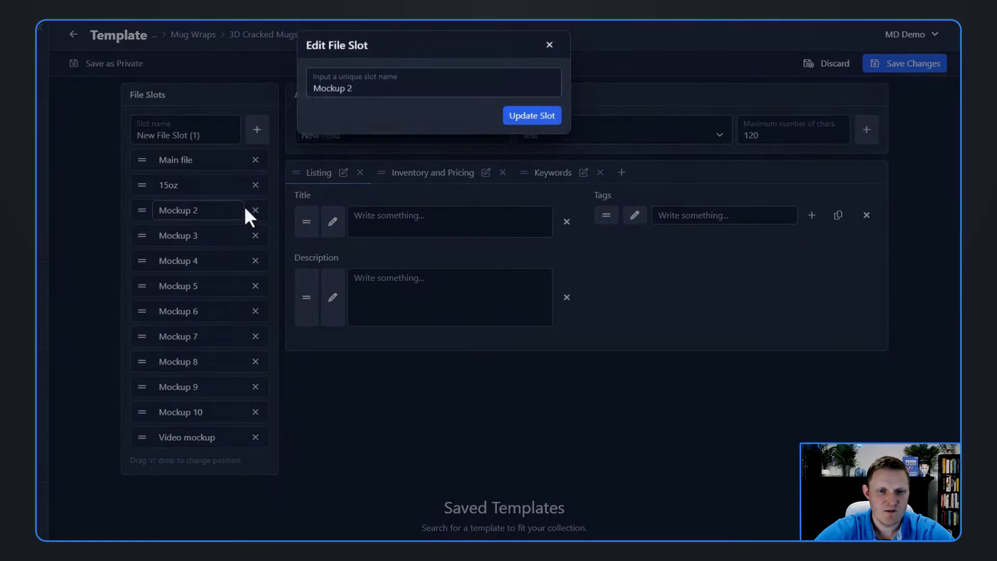
pyautogui.write('11oz')
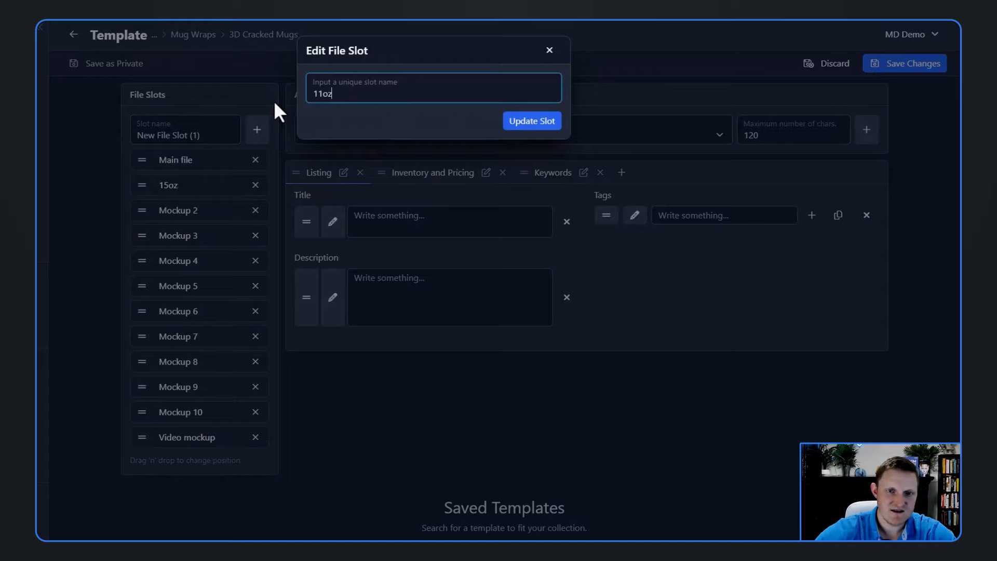
pyautogui.click(532, 123)
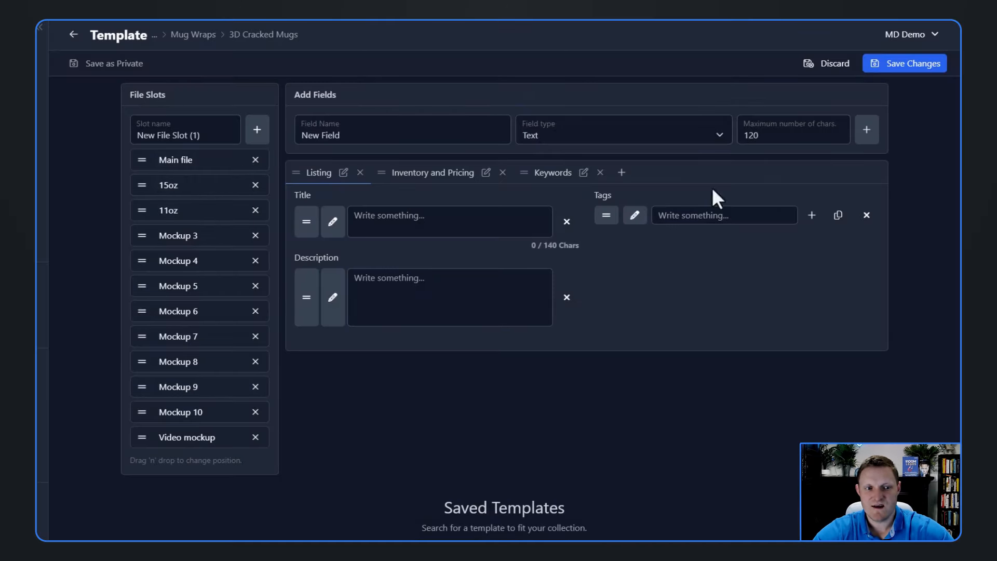
pyautogui.click(908, 65)
pyautogui.click(512, 114)
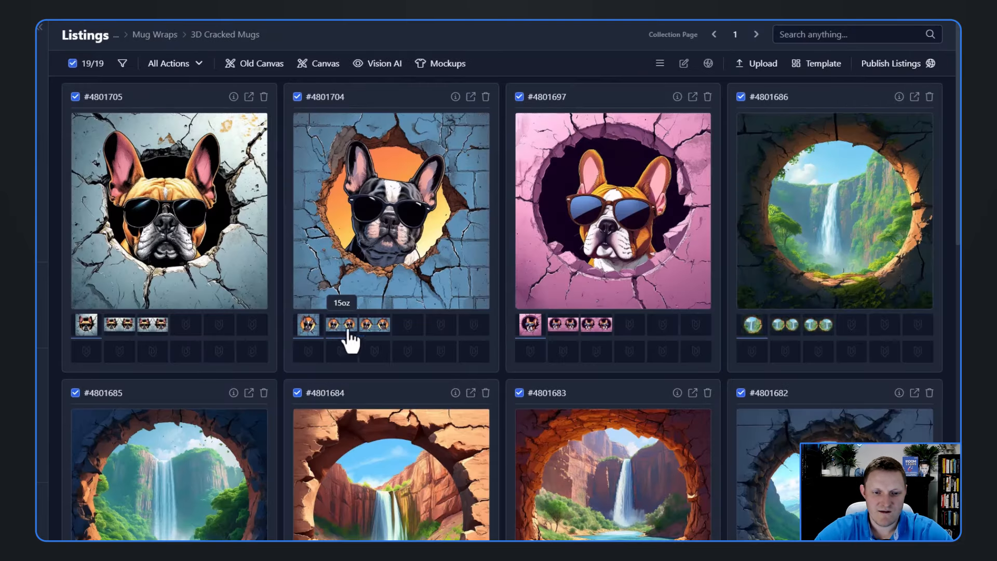
pyautogui.click(378, 325)
pyautogui.click(341, 325)
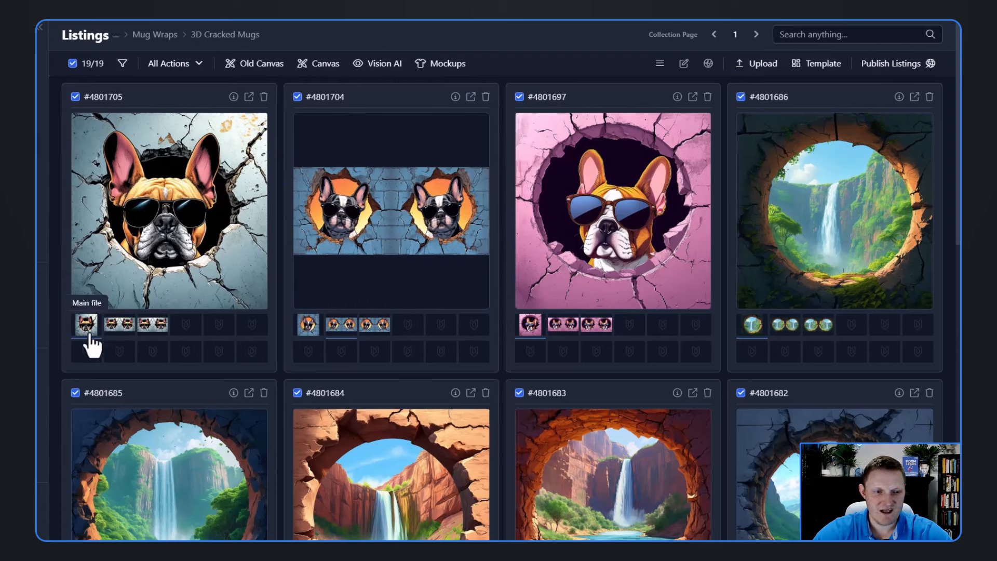
# - Move the Main file slot to the end of the template's file slots, save, and check the order on the pale grey bulldog listing
pyautogui.click(812, 70)
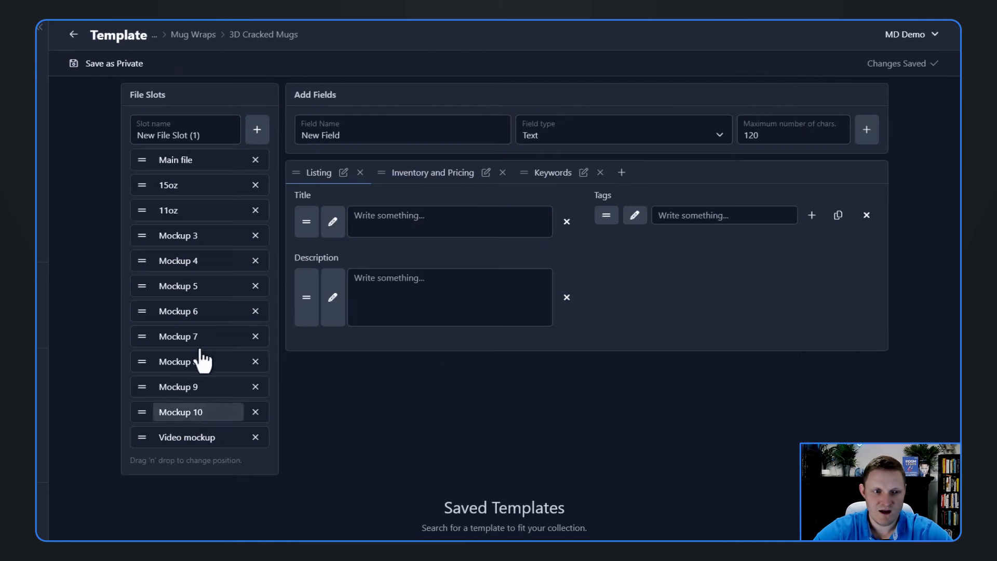
pyautogui.moveTo(144, 160); pyautogui.dragTo(145, 437)
pyautogui.click(906, 63)
pyautogui.click(514, 88)
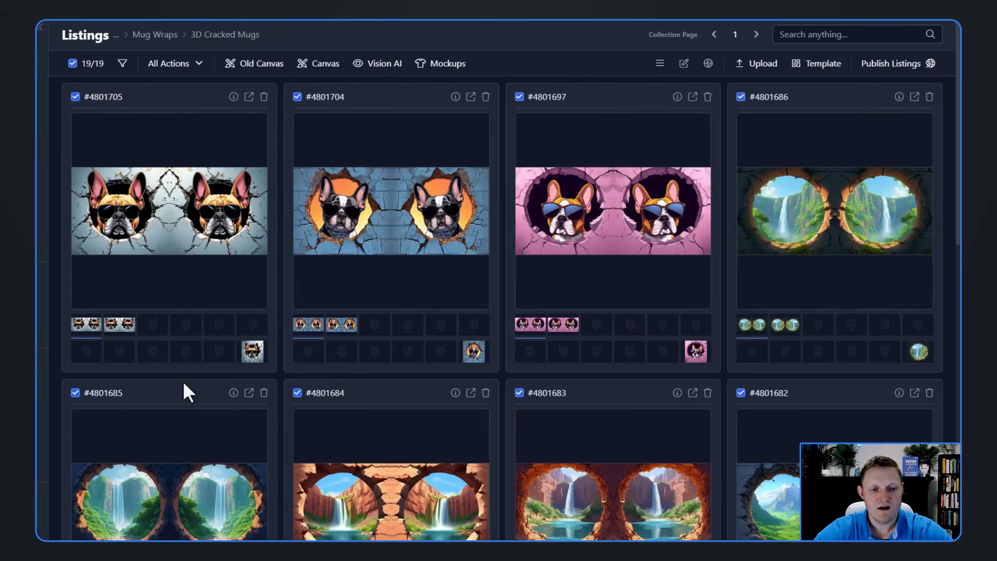
pyautogui.click(252, 352)
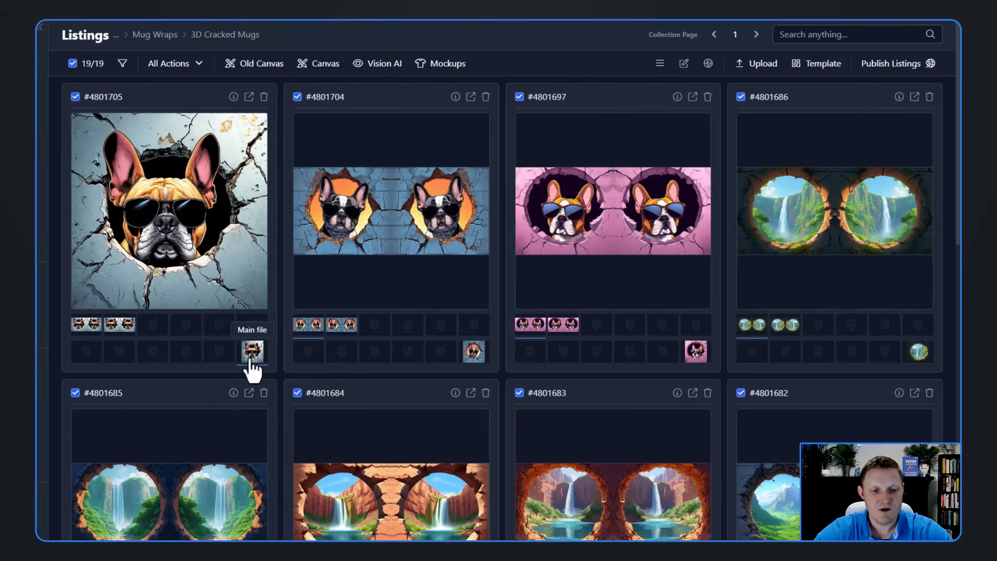
pyautogui.click(87, 327)
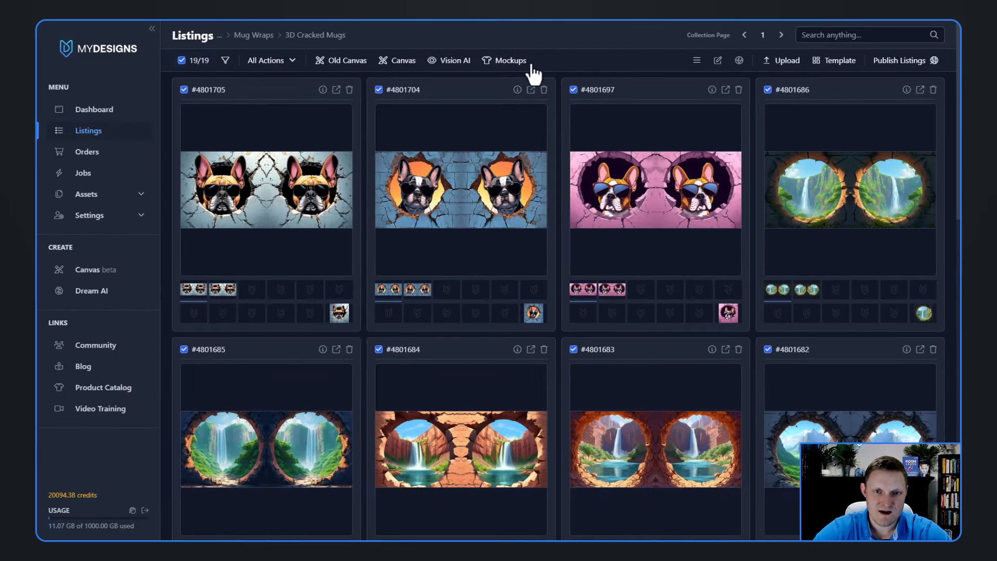
# - Start creating image mockups for the selected listings and filter the public mockups to the Digital category
pyautogui.click(507, 65)
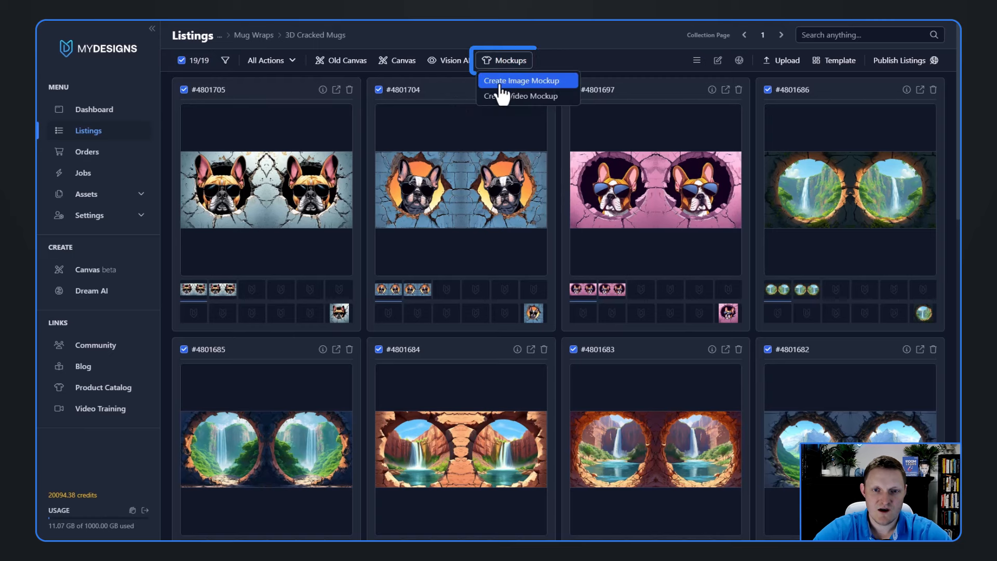
pyautogui.click(544, 83)
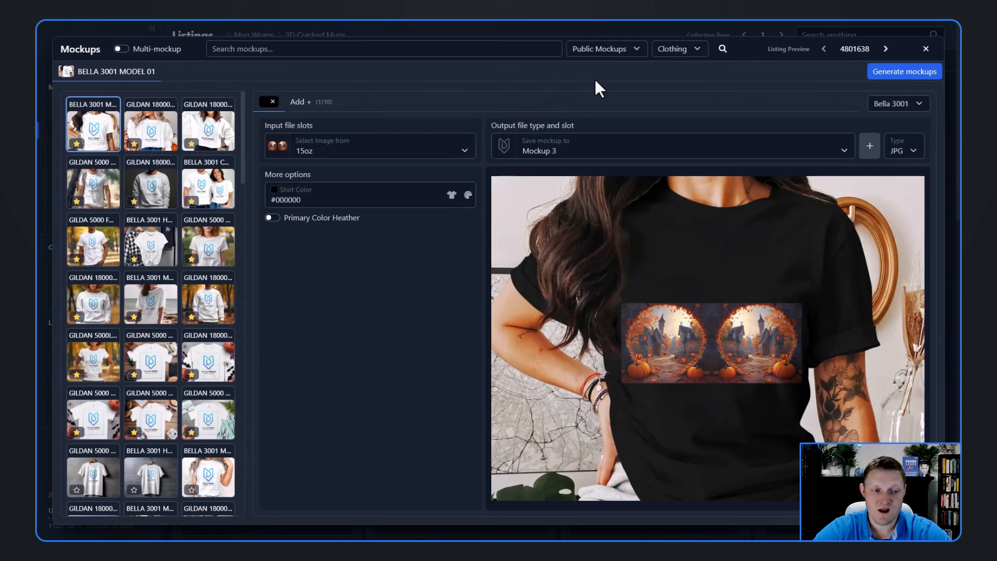
pyautogui.click(674, 52)
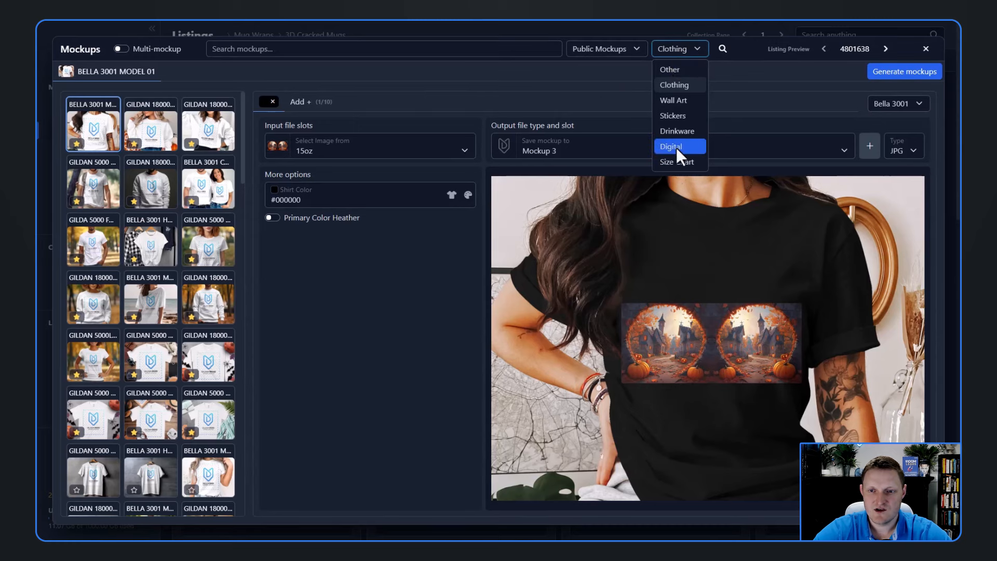
pyautogui.click(662, 148)
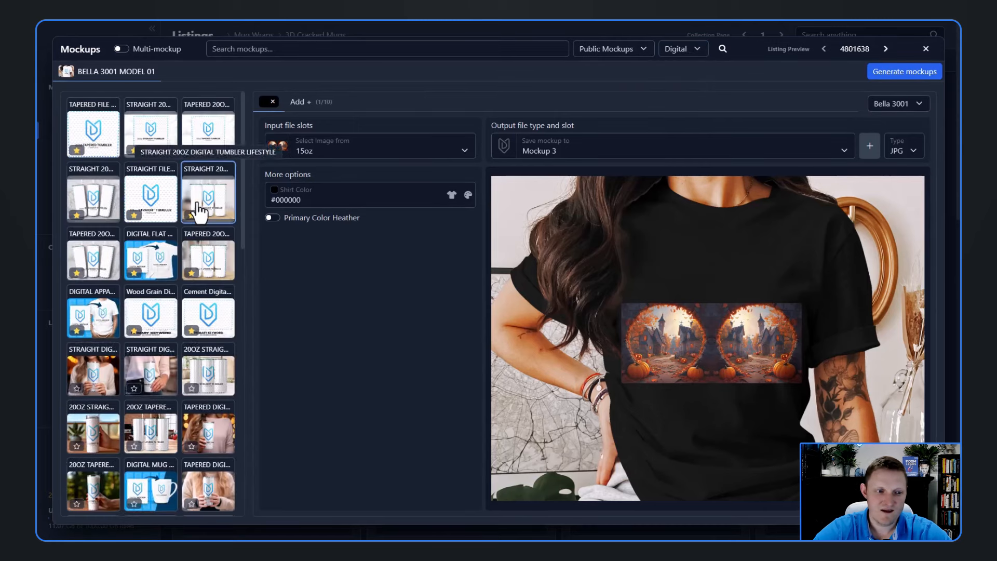
# - Browse the digital mockups and search them for "mug"
pyautogui.scroll(-3, 200, 213)
pyautogui.scroll(-10, 200, 213)
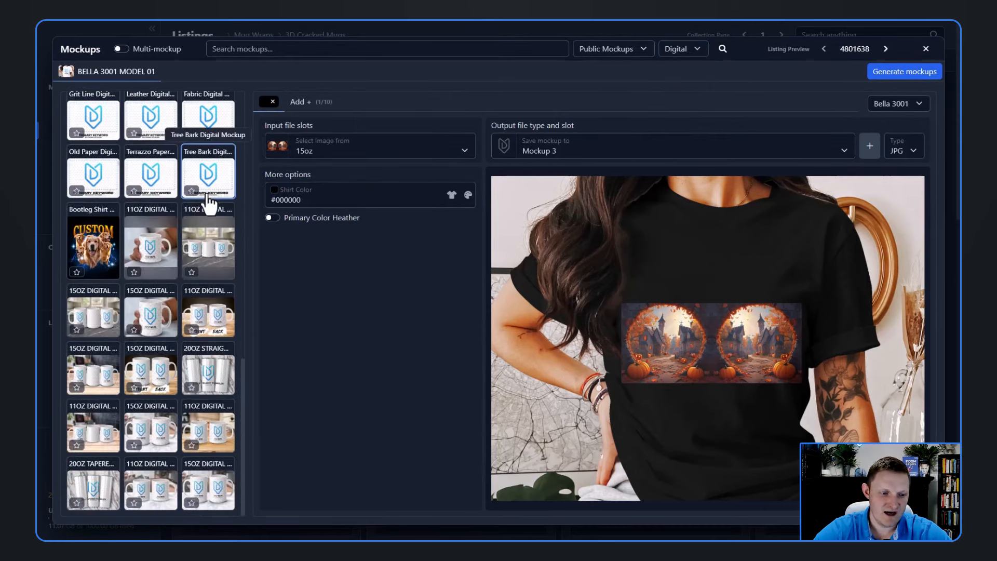
pyautogui.scroll(11, 176, 316)
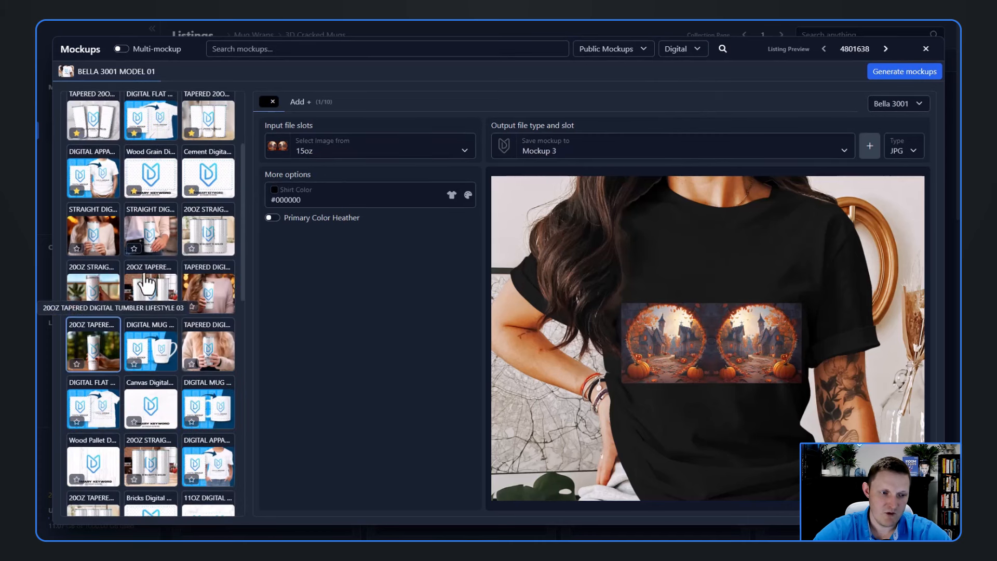
pyautogui.scroll(3, 110, 306)
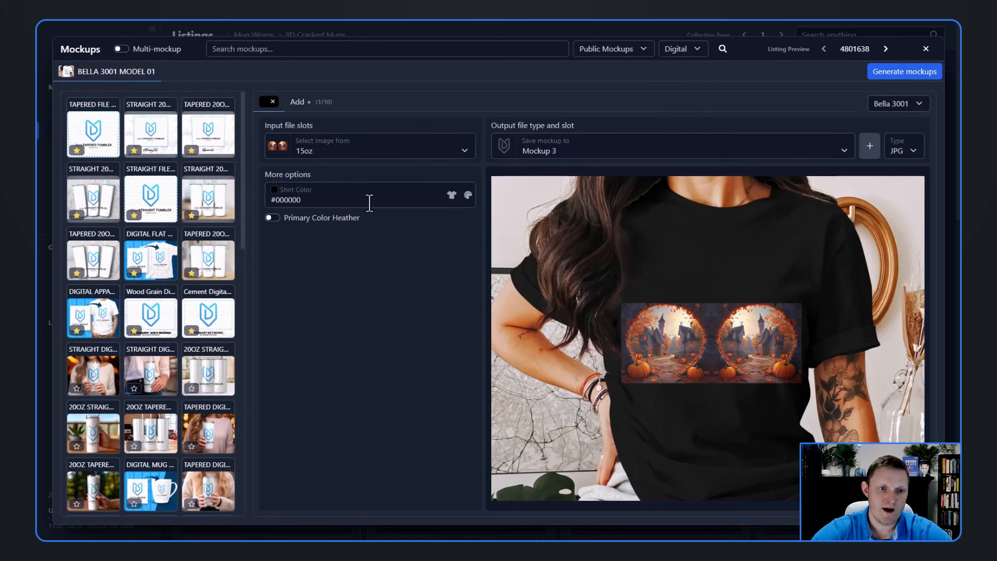
pyautogui.click(352, 51)
pyautogui.write('mu')
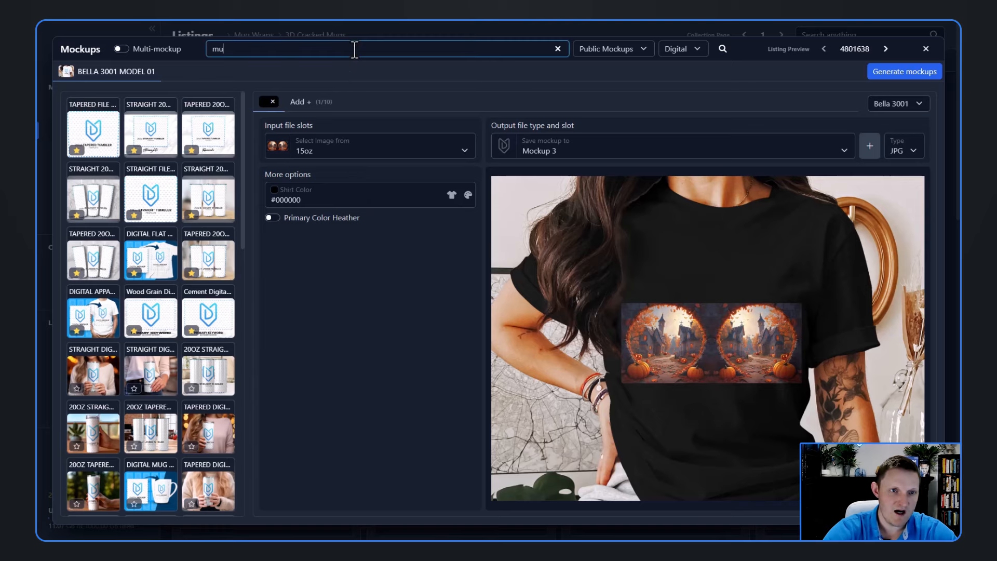
pyautogui.write('g\\')
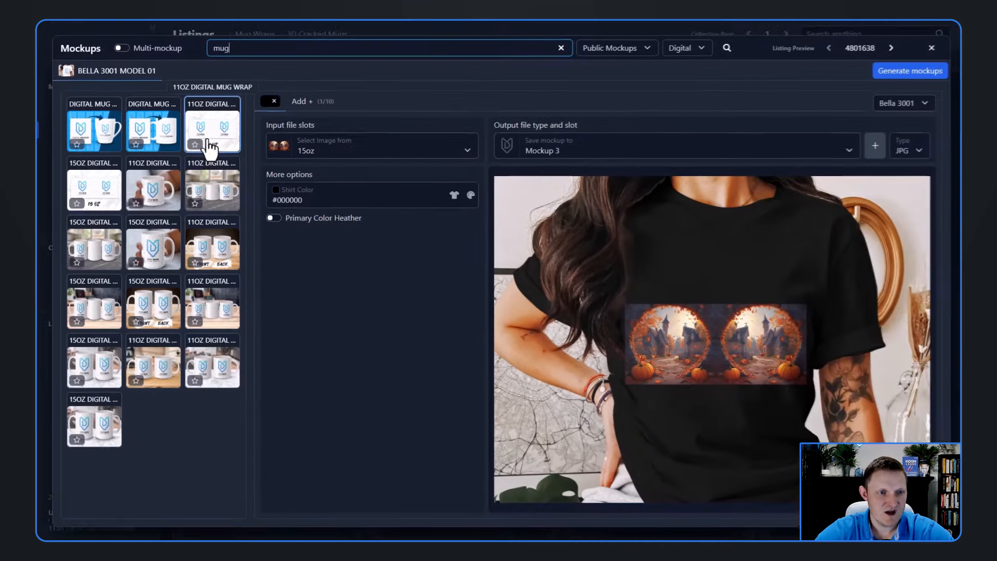
# - View the 11oz and 15oz Digital Mug Wrap mockups, and select the 11oz Digital Mug Lifestyle 1 mockup
pyautogui.click(210, 145)
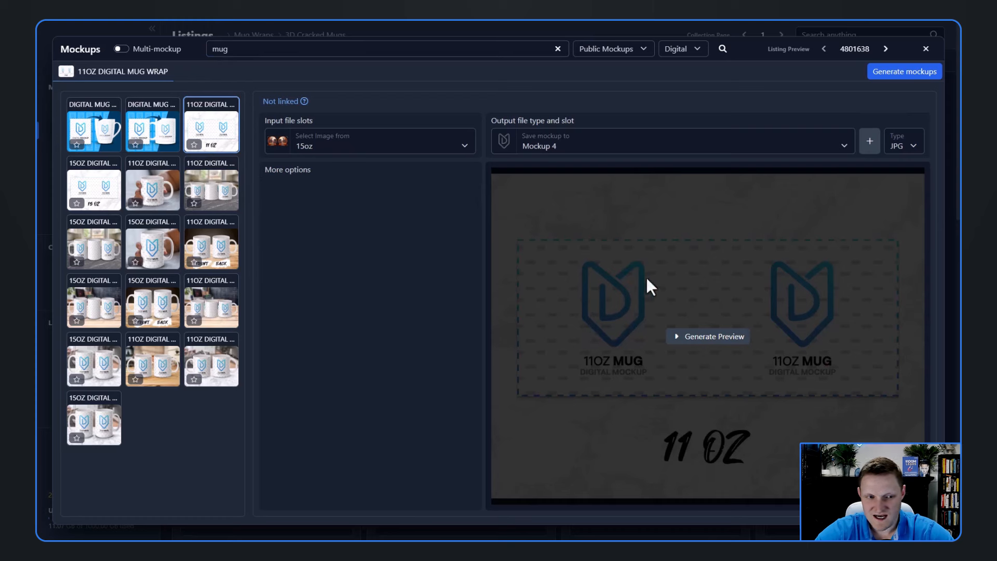
pyautogui.click(103, 192)
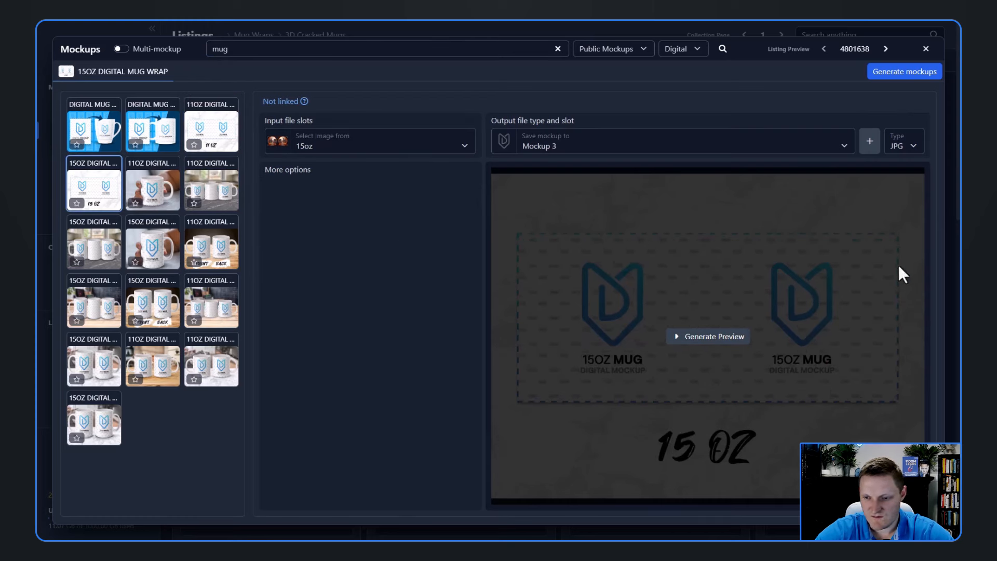
pyautogui.click(153, 195)
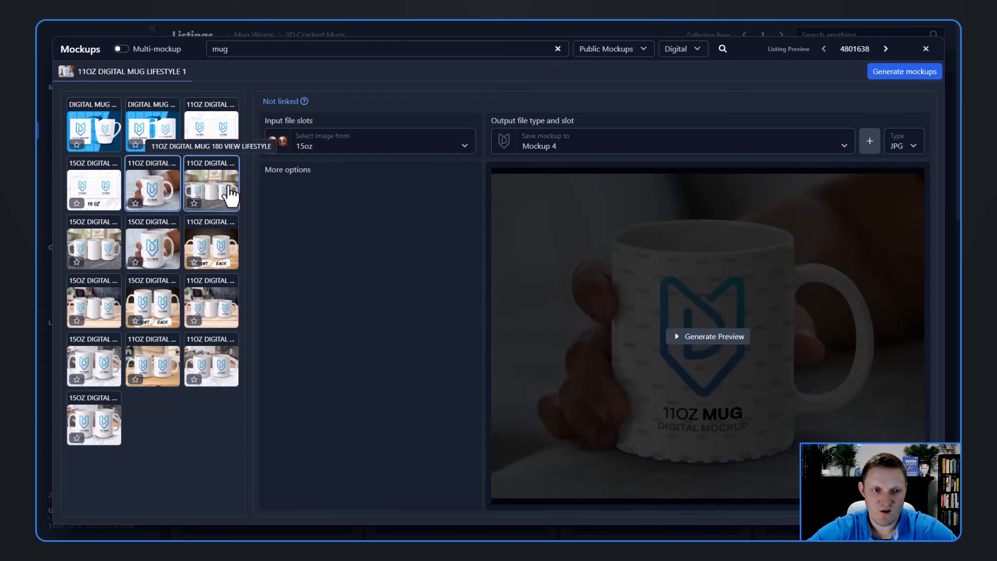
# - Choose the 15oz slot as the mockup's input image and turn on Multi-mockup mode
pyautogui.click(311, 149)
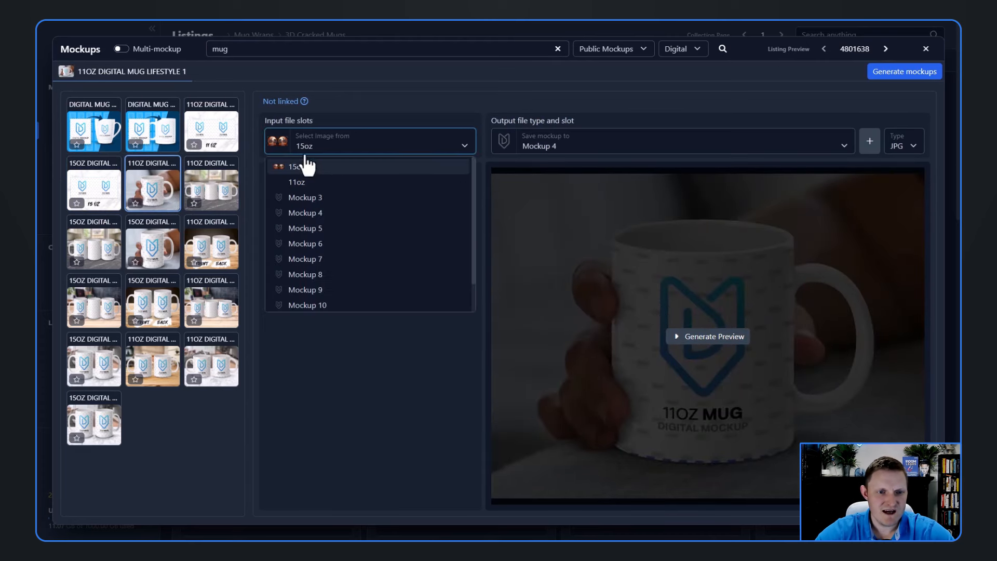
pyautogui.click(301, 167)
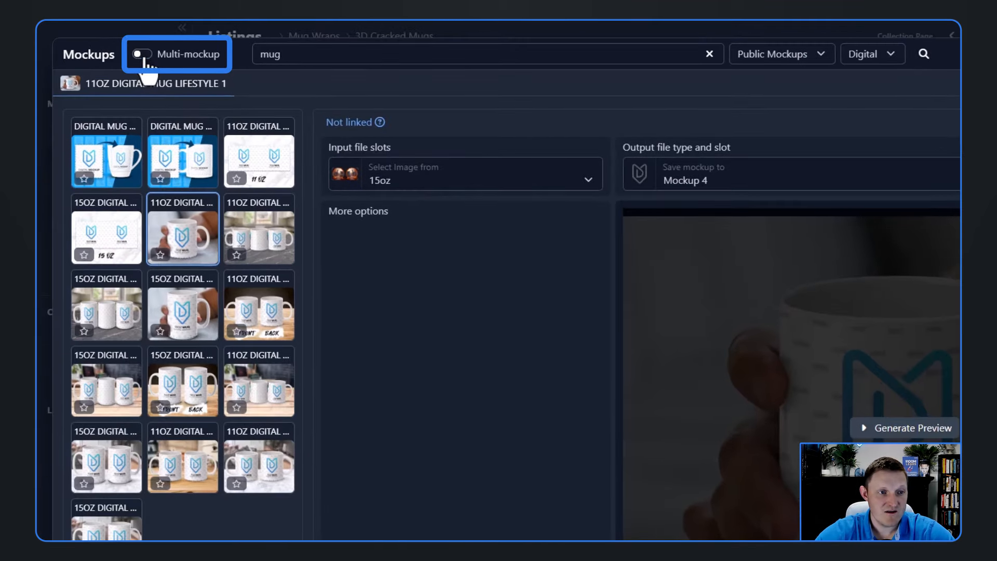
pyautogui.click(145, 57)
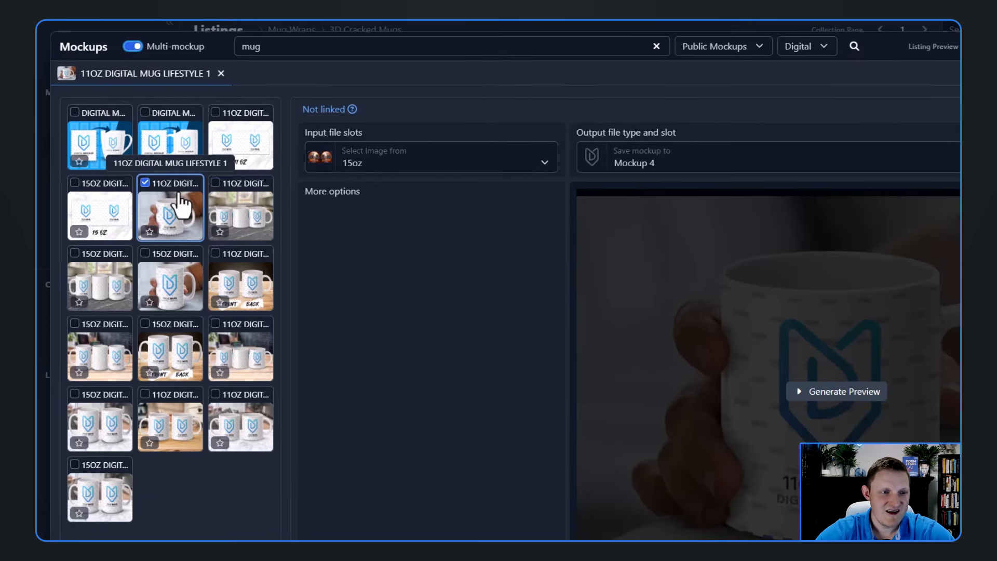
# - Select the 15OZ and 11OZ Digital Mug Lifestyle 1 mockups and set the 11OZ one's input image to 11oz
pyautogui.click(146, 183)
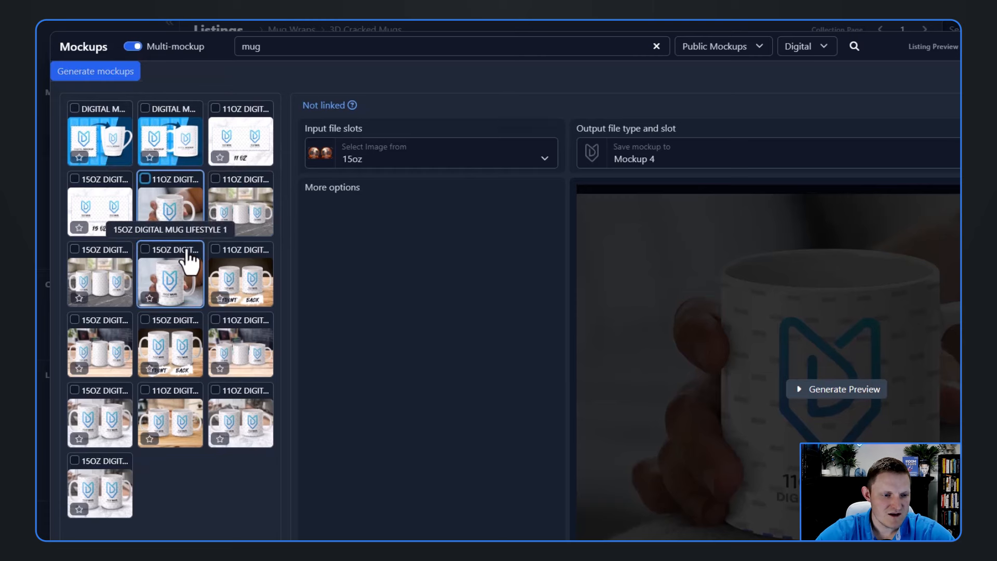
pyautogui.click(146, 250)
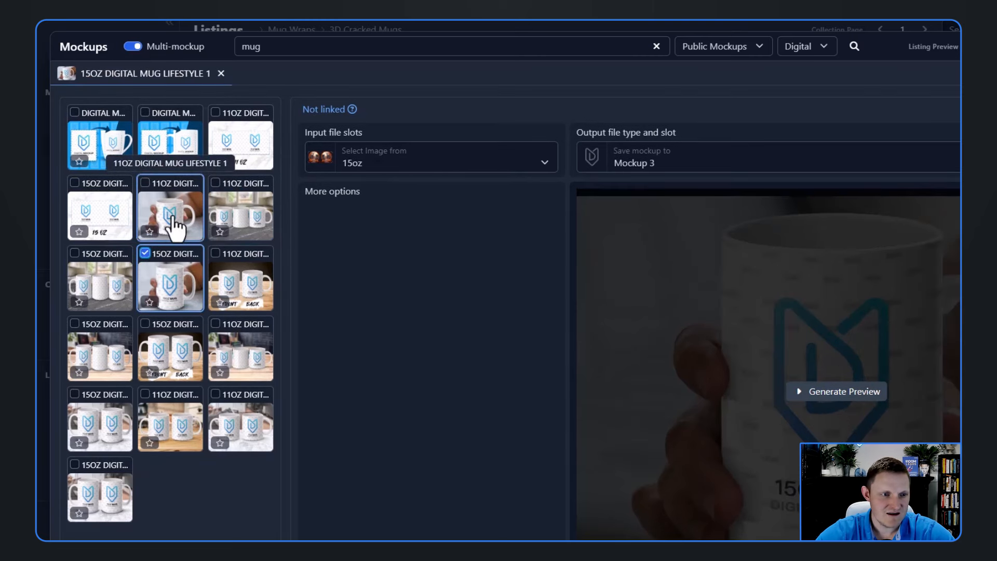
pyautogui.click(146, 182)
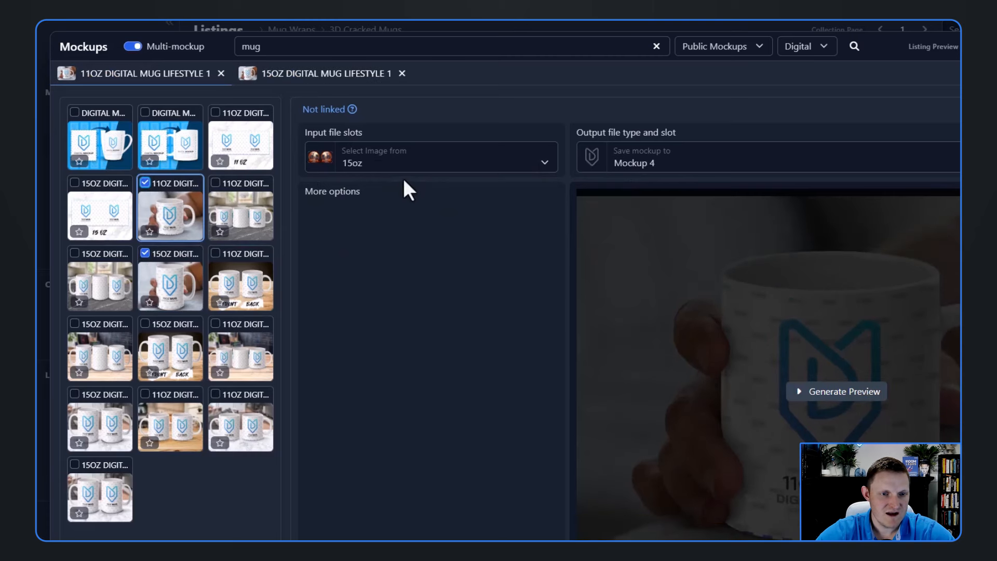
pyautogui.click(390, 172)
pyautogui.click(360, 207)
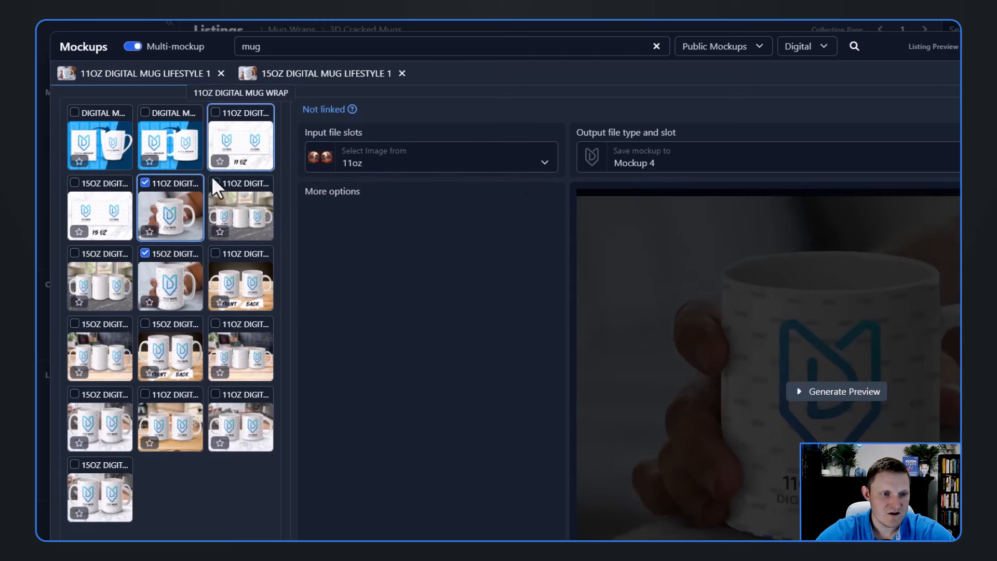
# - Add the 15OZ Digital Mug Wrap mockup and set its output slot to Mockup 5
pyautogui.click(80, 197)
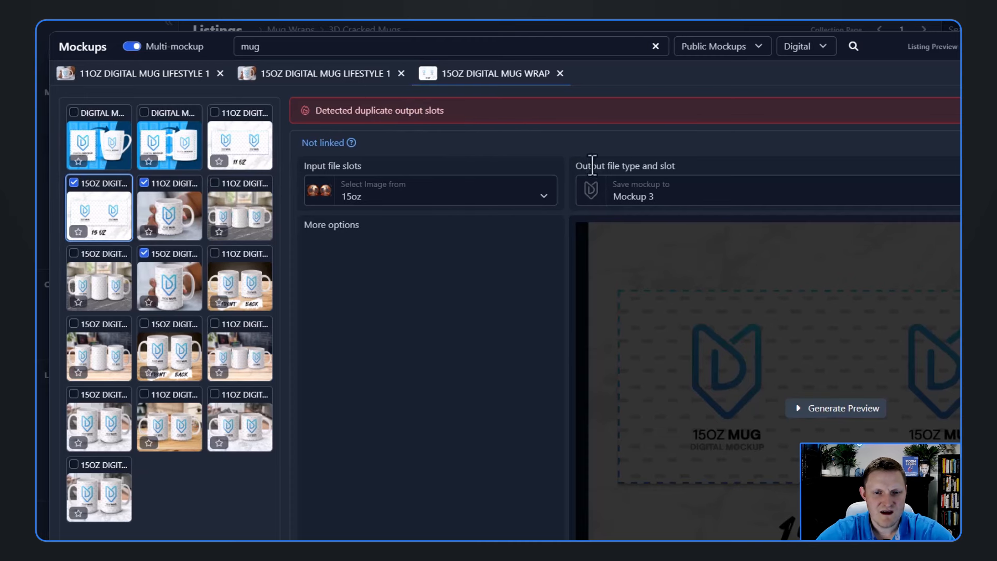
pyautogui.click(652, 200)
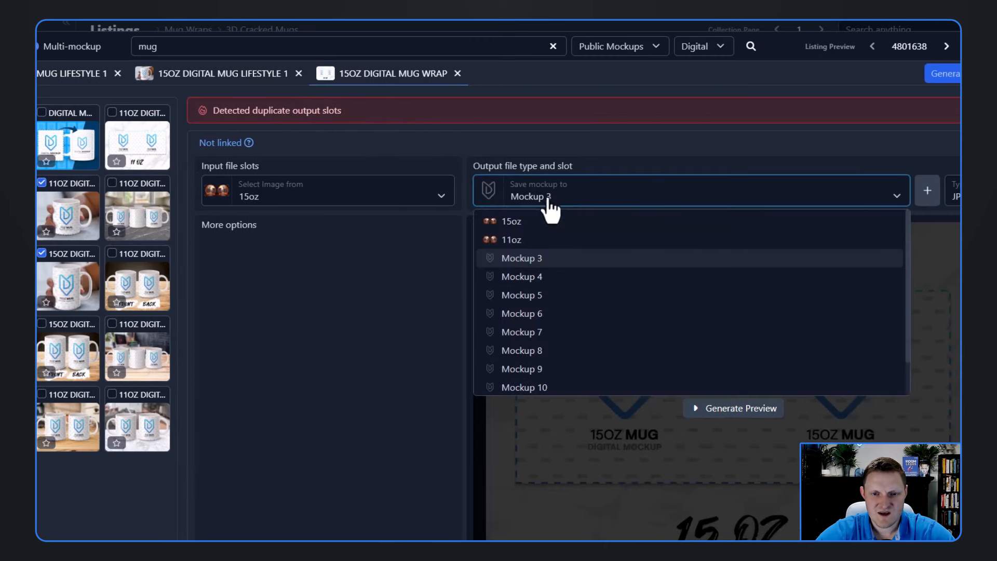
pyautogui.click(530, 258)
pyautogui.click(218, 75)
pyautogui.click(76, 78)
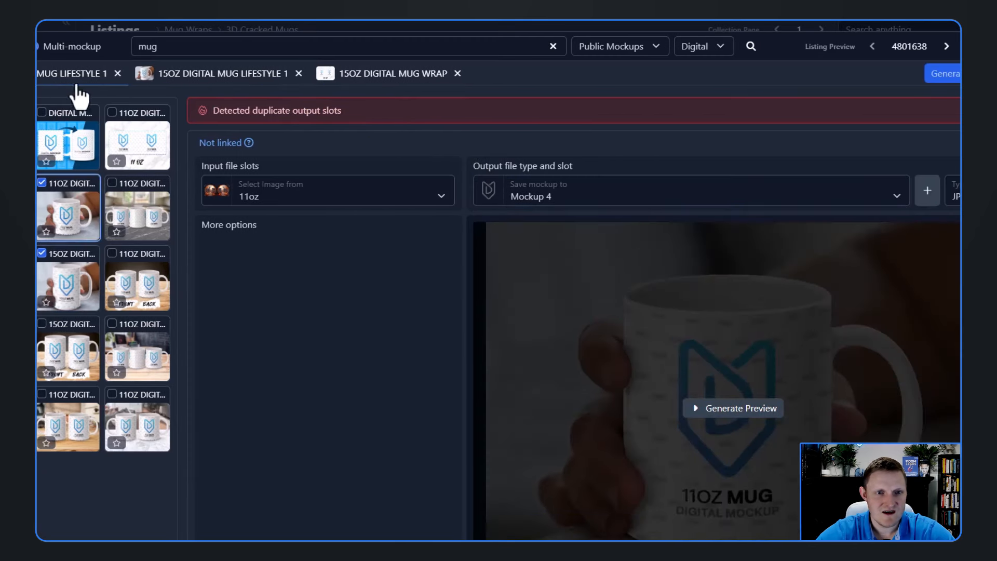
pyautogui.click(228, 77)
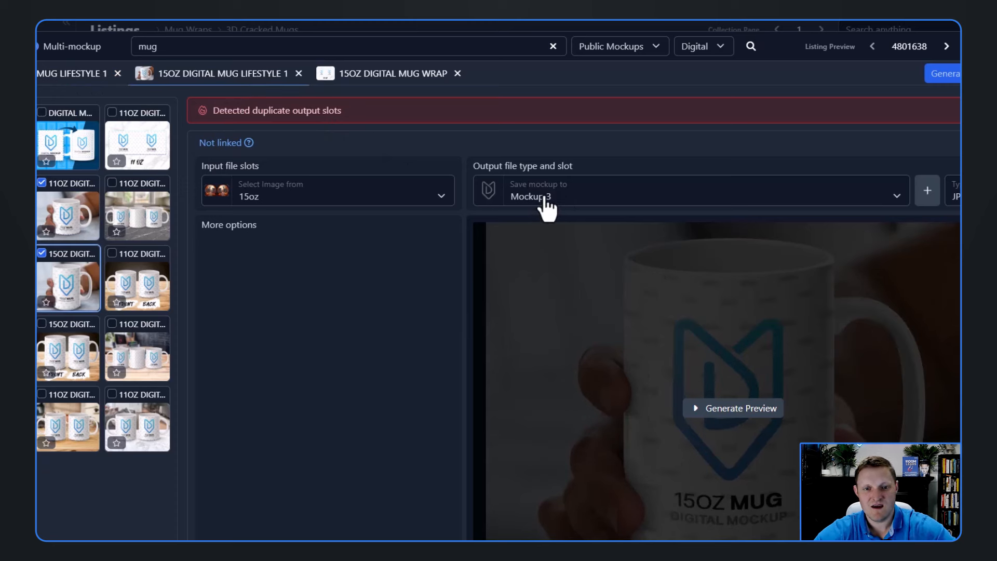
pyautogui.click(385, 78)
pyautogui.click(571, 200)
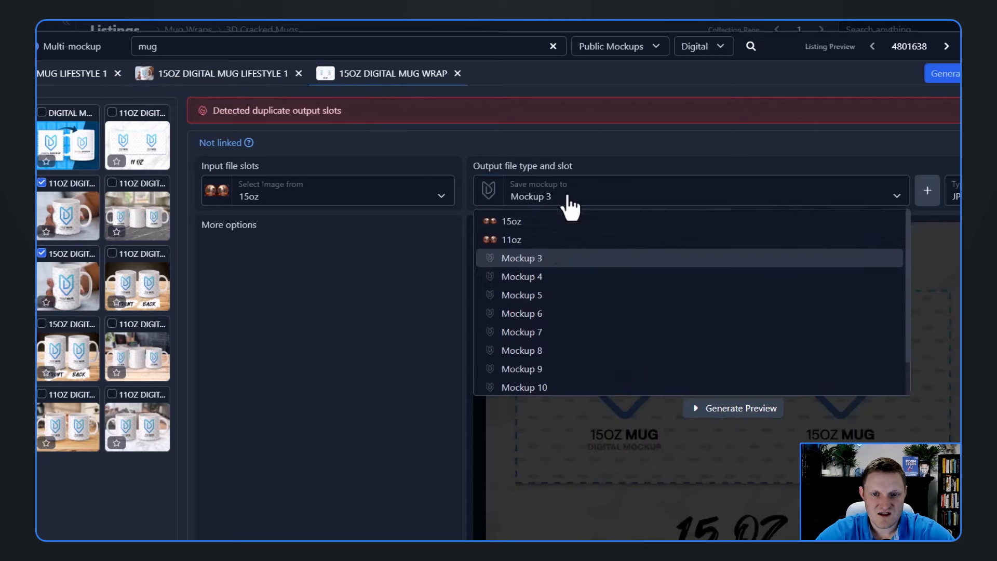
pyautogui.click(546, 295)
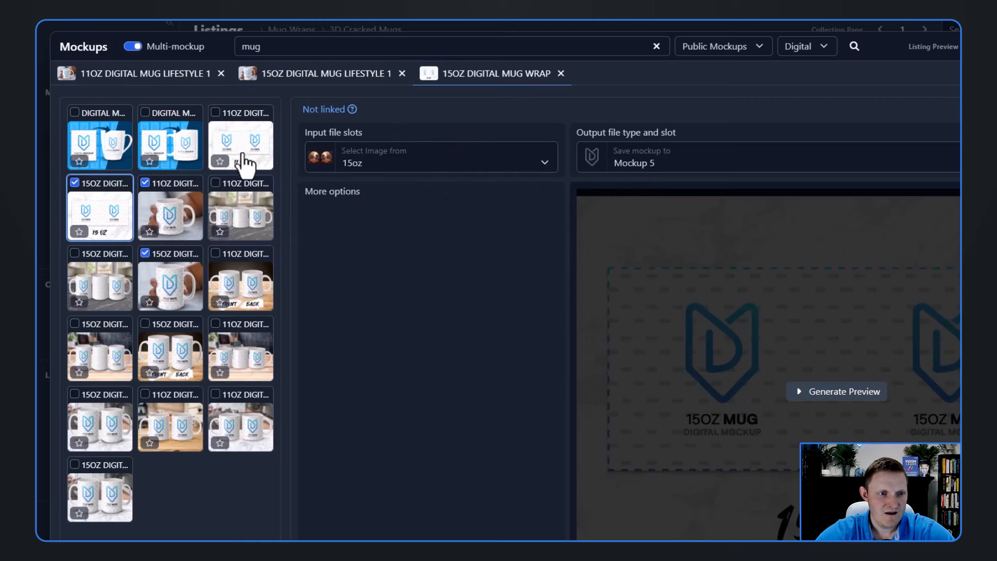
# - Add the 11OZ Digital Mug Wrap mockup with output slot Mockup 6 and the 11oz image as its input
pyautogui.click(220, 134)
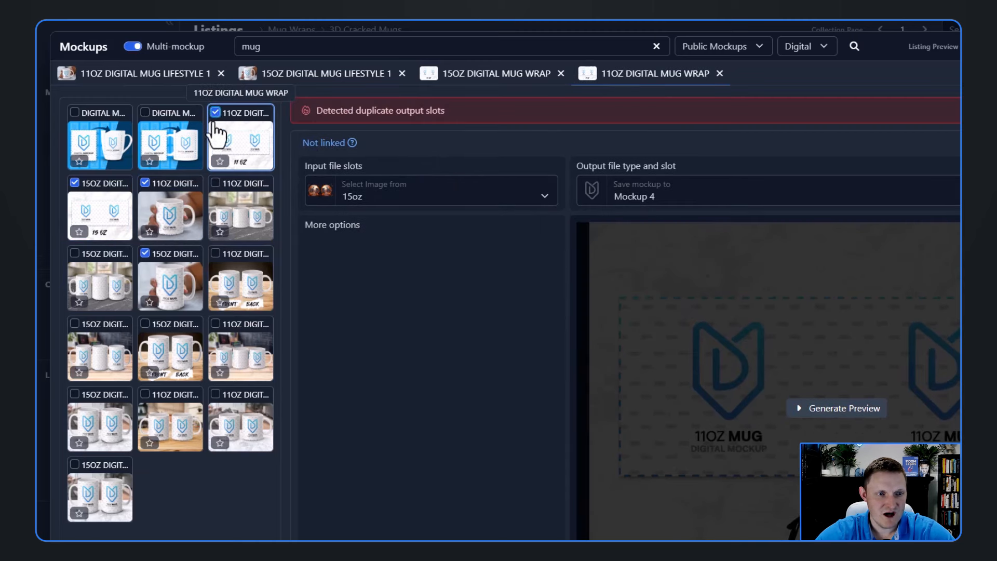
pyautogui.click(611, 190)
pyautogui.click(634, 313)
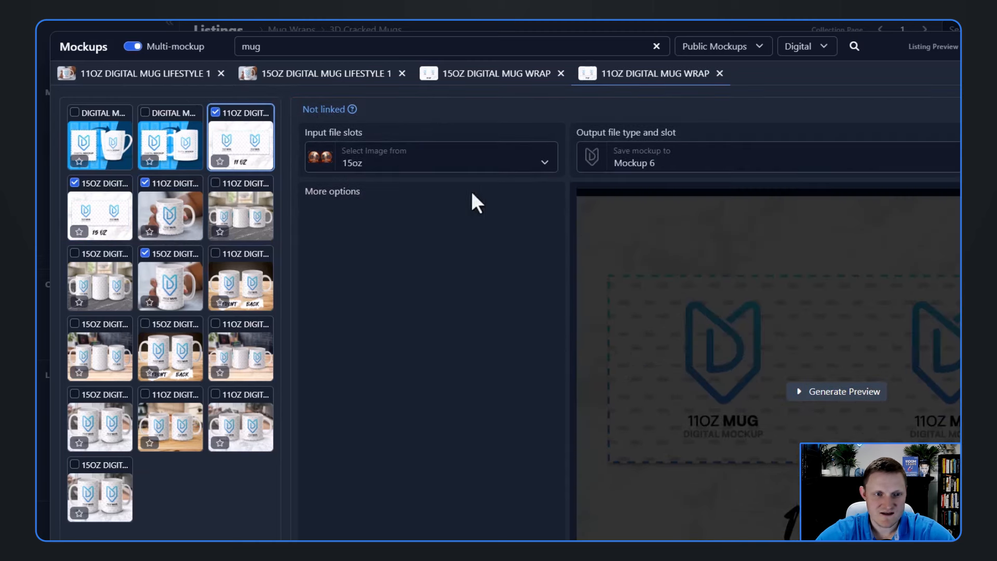
pyautogui.click(401, 163)
pyautogui.click(380, 204)
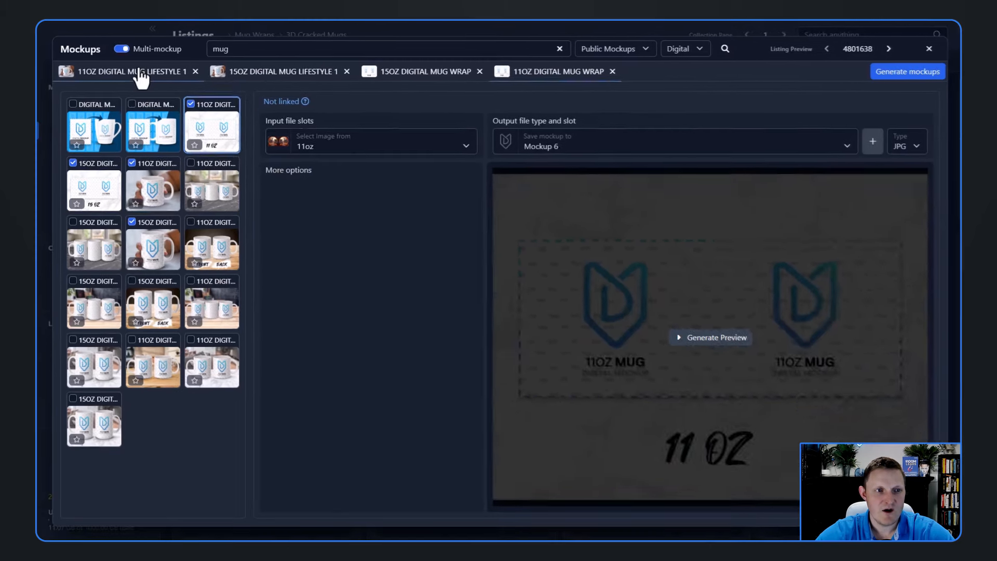
pyautogui.click(302, 78)
pyautogui.click(504, 77)
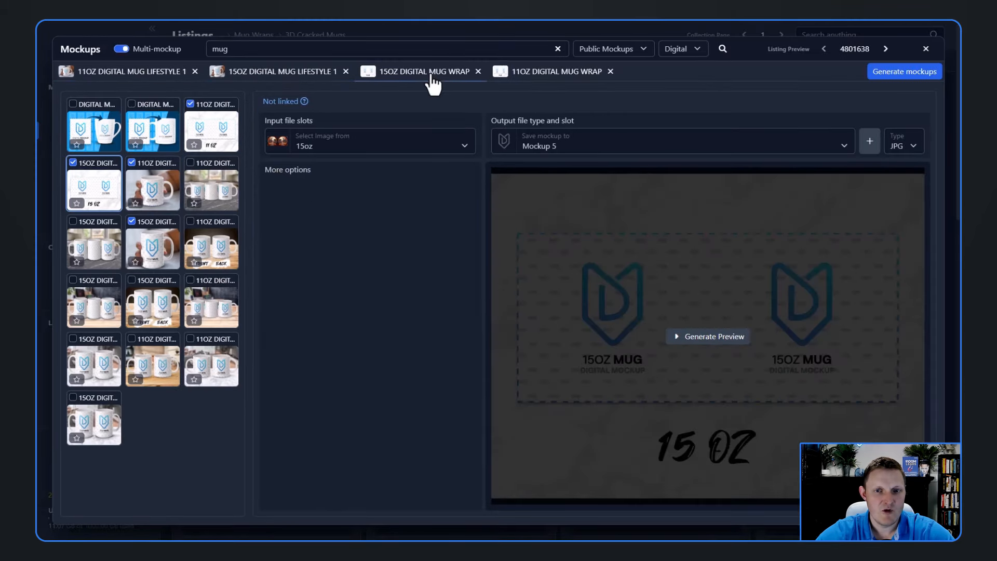
pyautogui.click(546, 73)
pyautogui.click(130, 72)
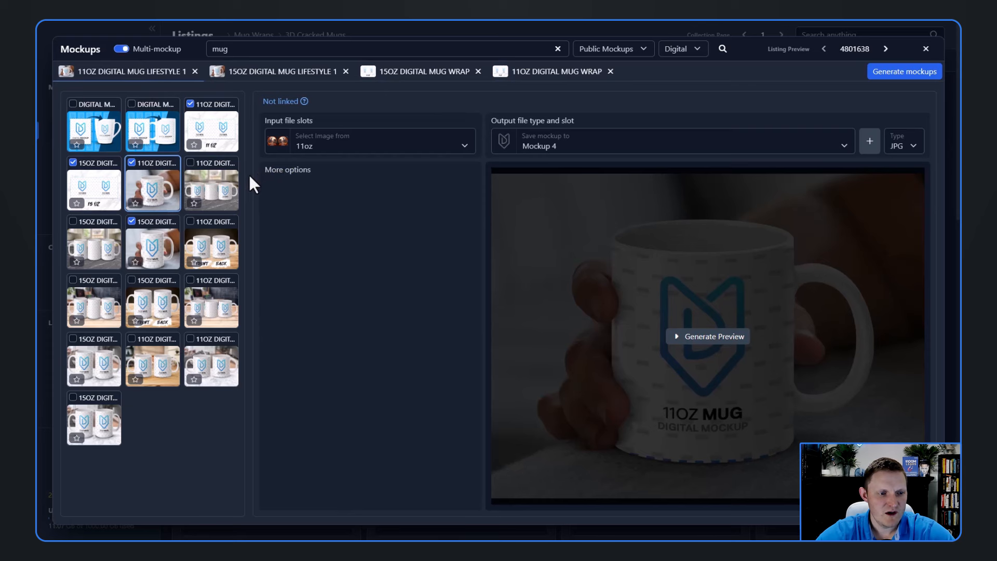
# - Add the 15OZ Digital Mug 180 View Lifestyle mockup with the 15oz image and the 11OZ Digital Mug 180 View Lifestyle 1 mockup with the 11oz image
pyautogui.click(101, 258)
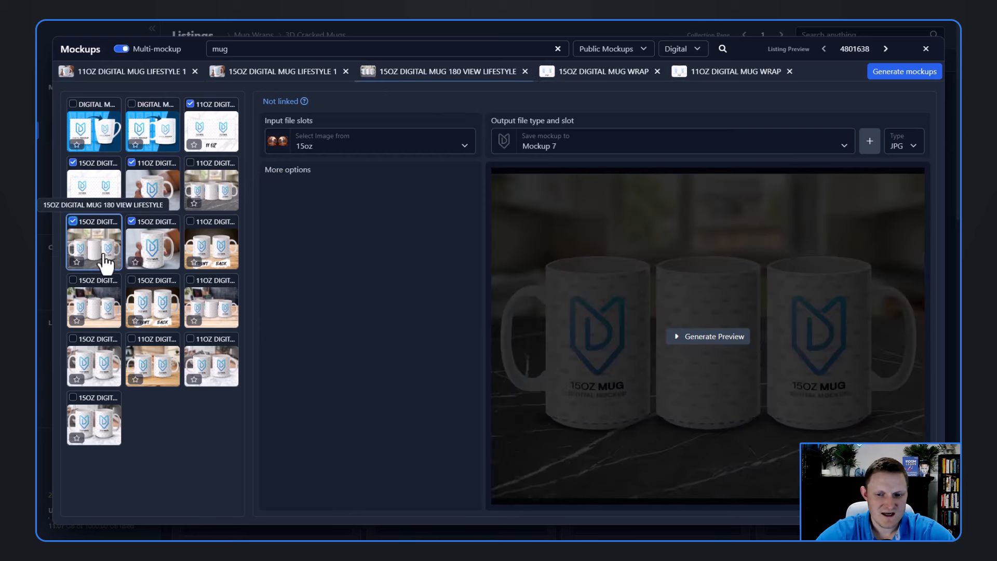
pyautogui.click(353, 148)
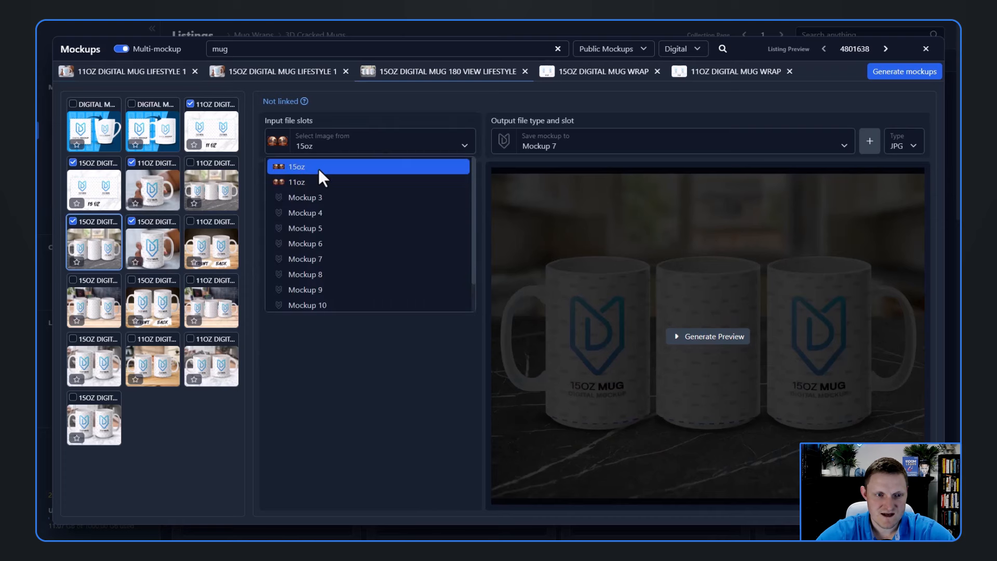
pyautogui.click(319, 168)
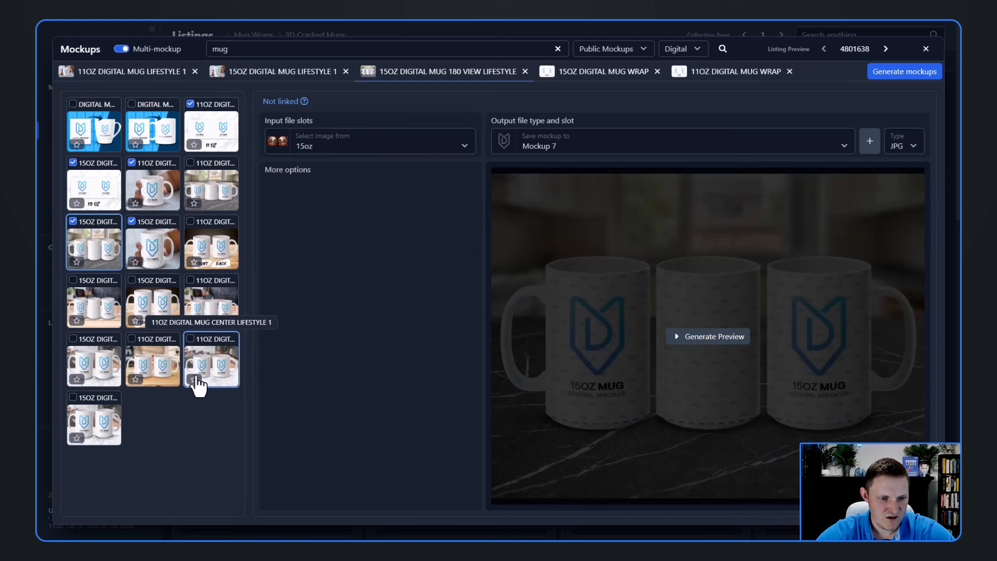
pyautogui.click(209, 315)
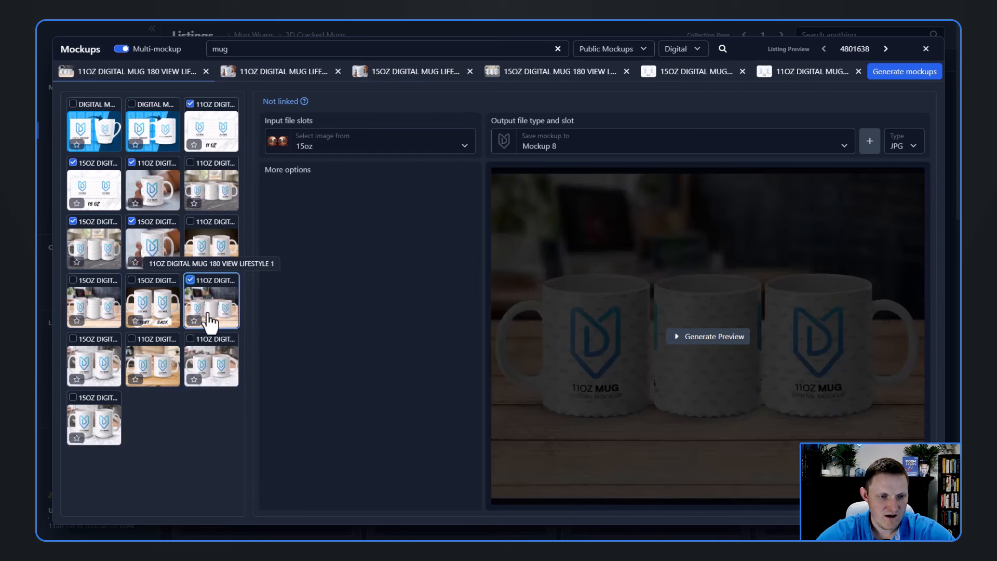
pyautogui.click(392, 148)
pyautogui.click(349, 180)
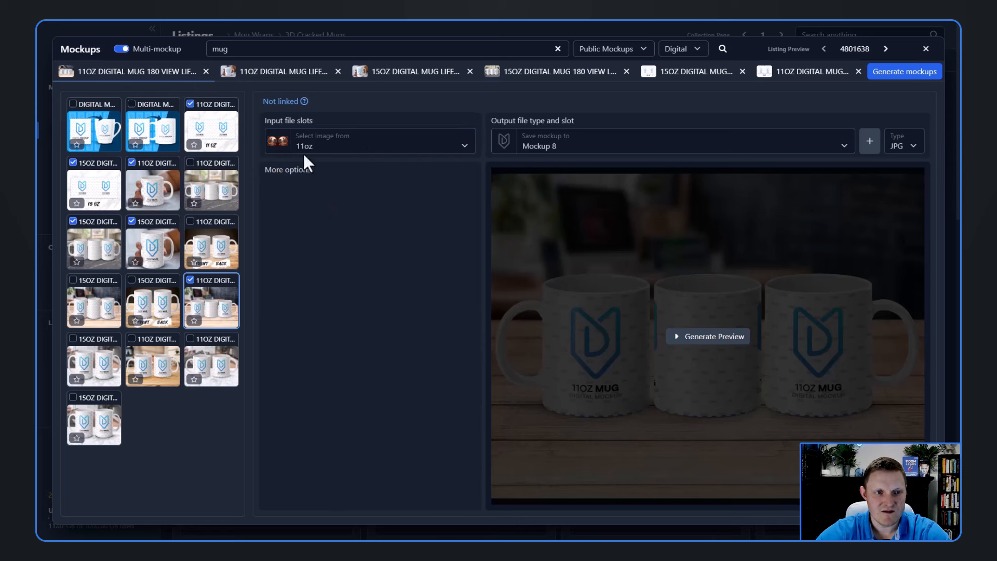
# - Check the input slots of all selected mug mockups and generate the mockups for the listings
pyautogui.click(264, 75)
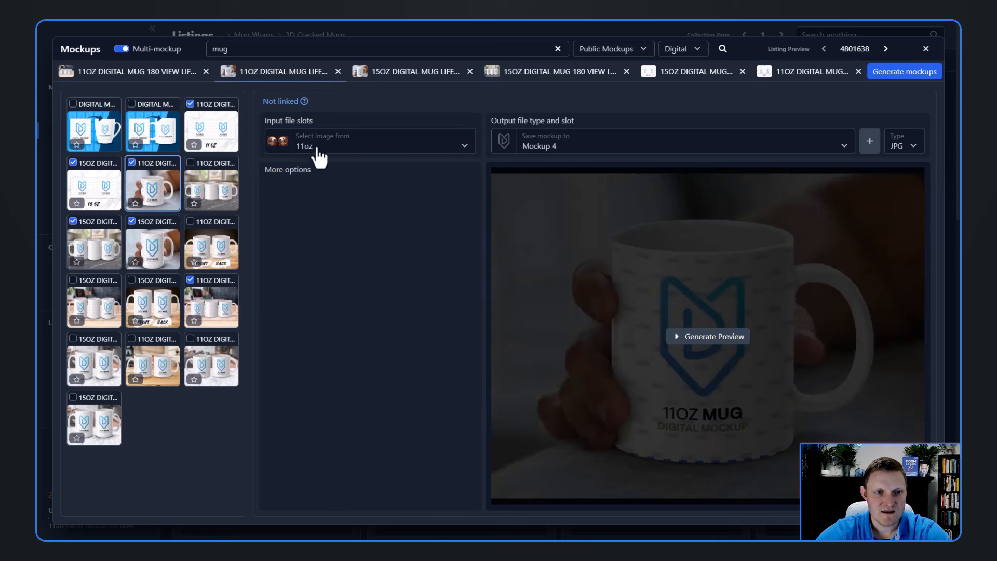
pyautogui.click(420, 83)
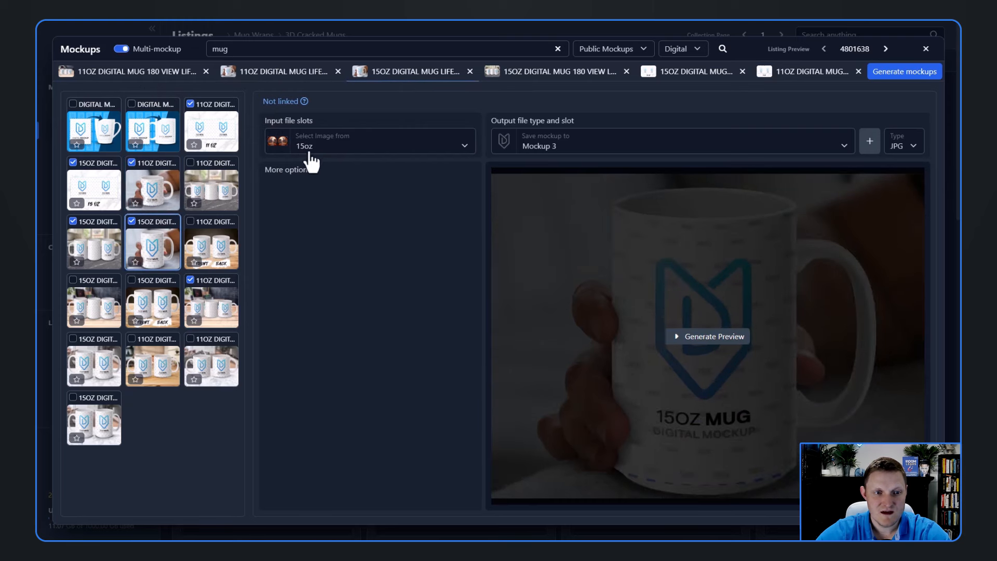
pyautogui.click(524, 78)
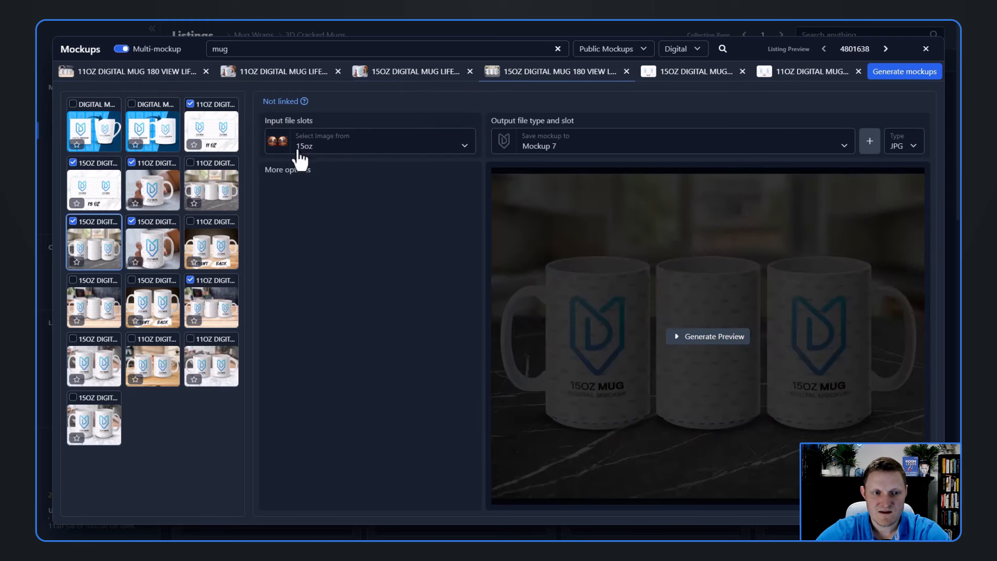
pyautogui.click(661, 84)
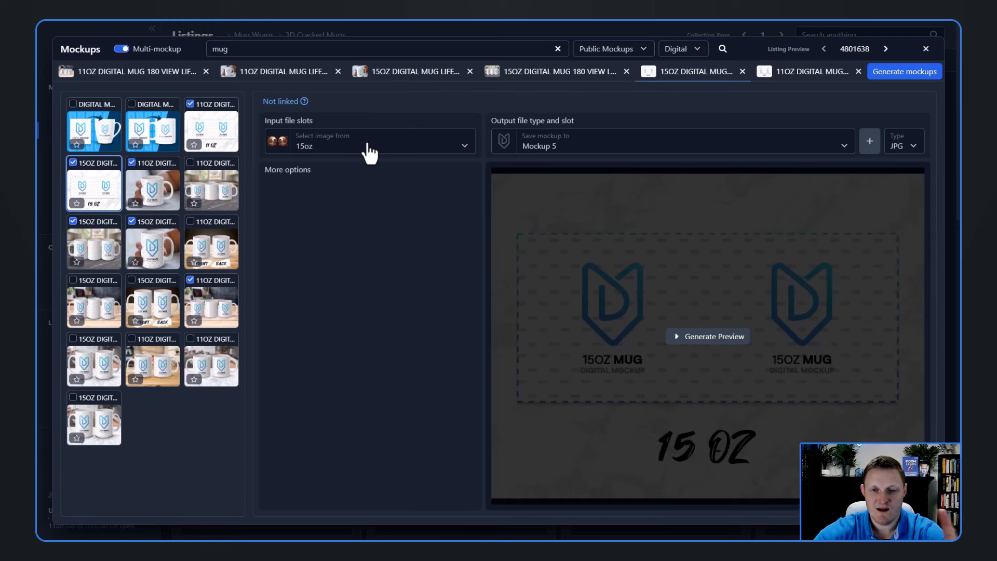
pyautogui.click(790, 78)
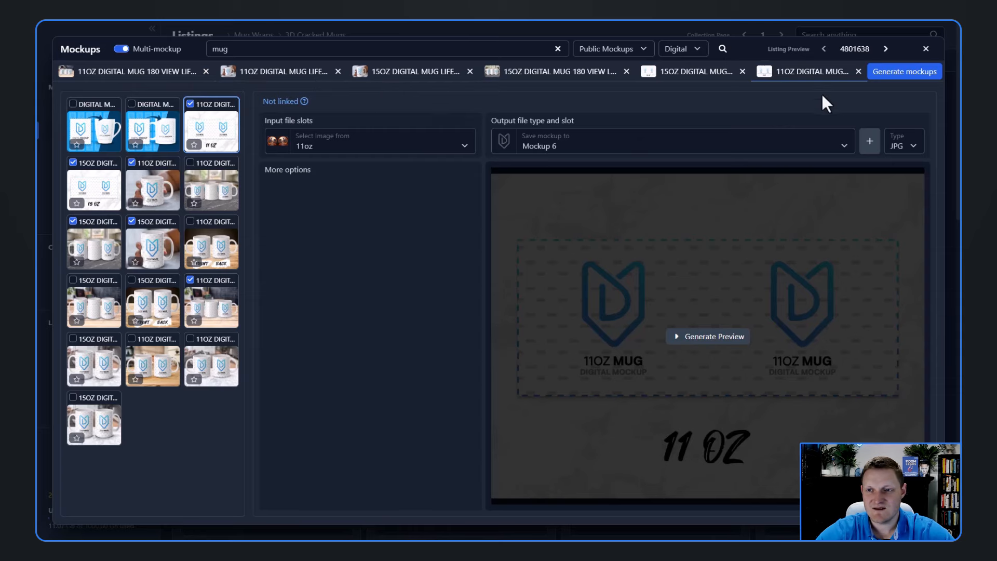
pyautogui.click(904, 72)
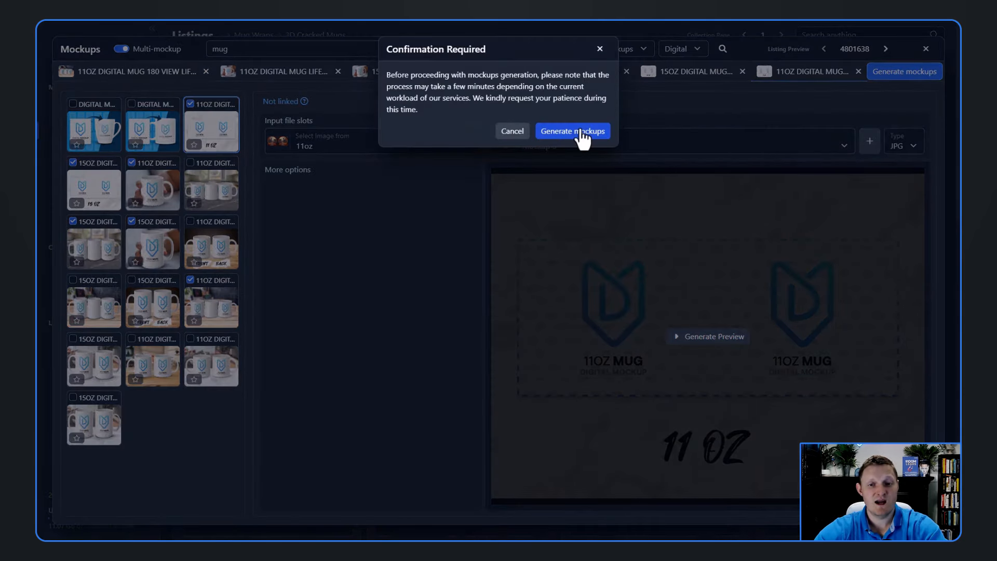
pyautogui.click(582, 133)
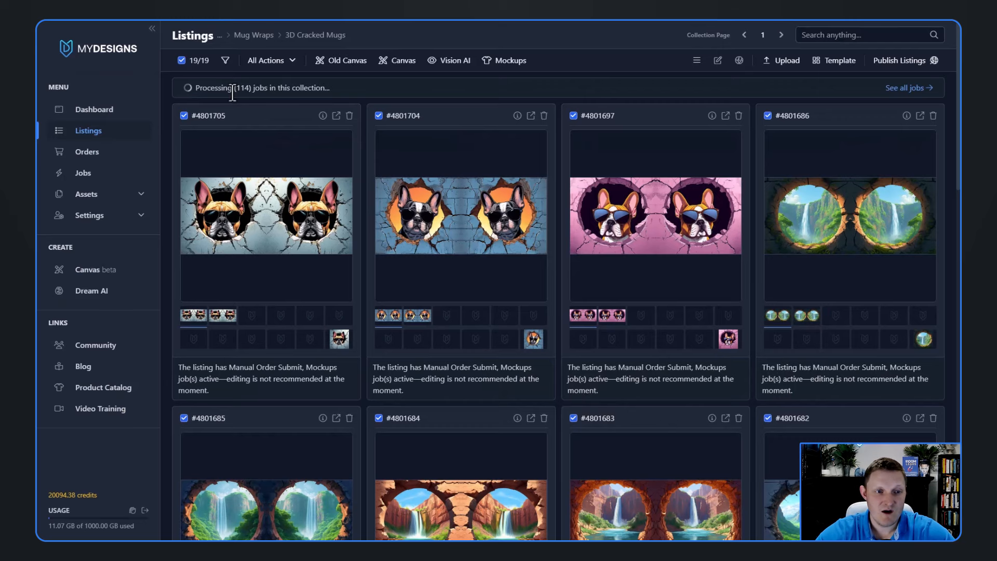
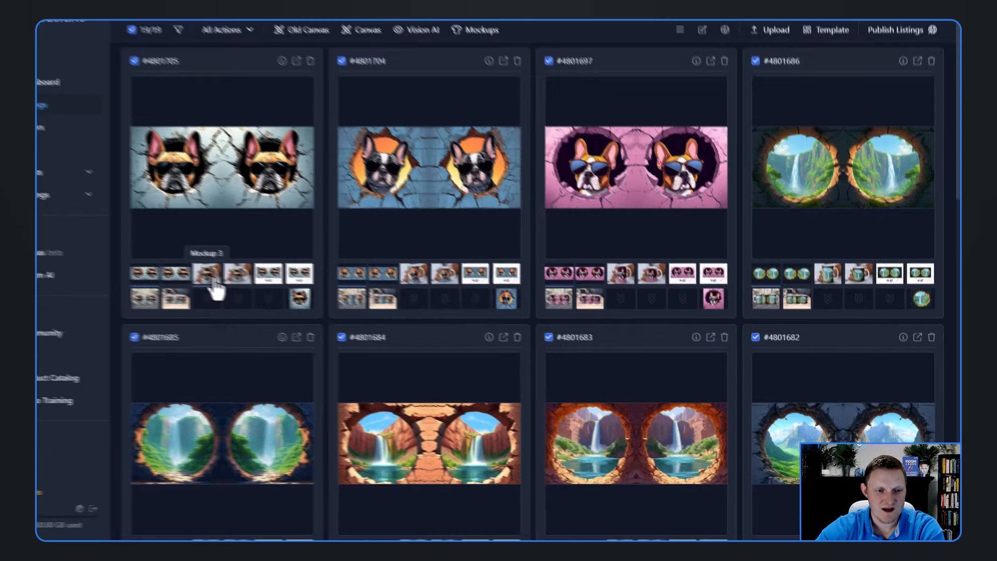
# - Show the Mockup 4 image on every listing and inspect the 11oz mug mockups across the collection
pyautogui.click(237, 273)
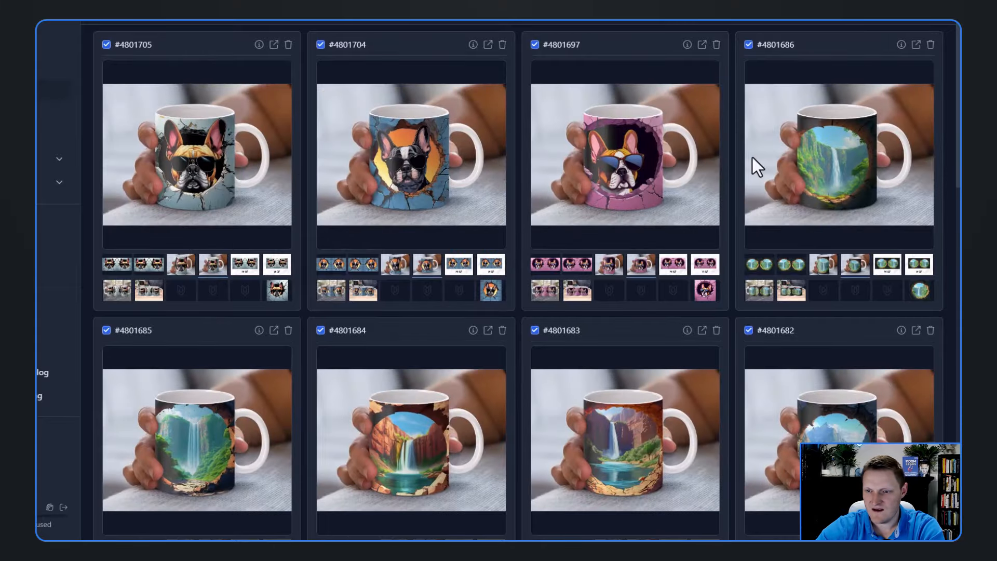
pyautogui.scroll(-5, 759, 158)
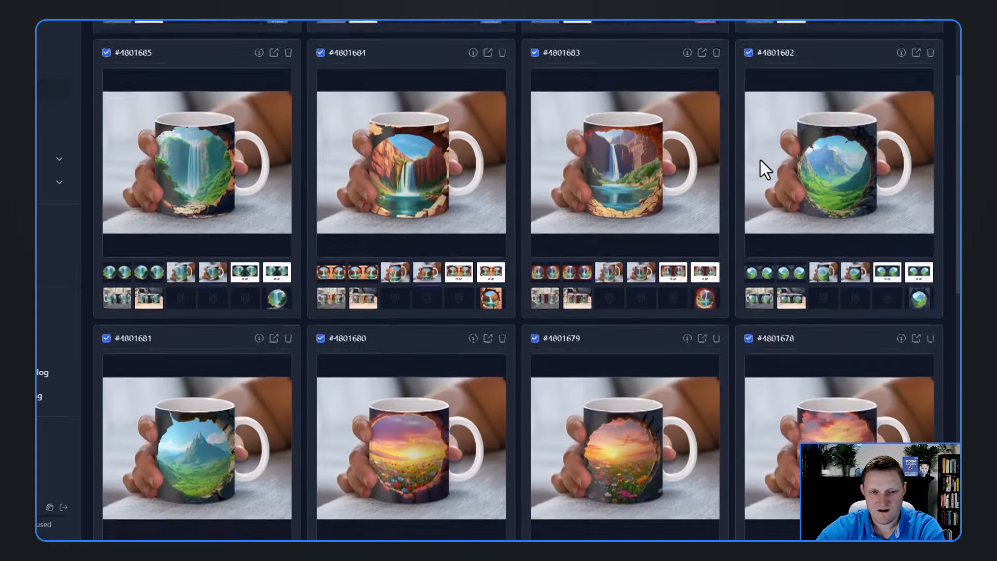
pyautogui.scroll(-5, 760, 160)
pyautogui.scroll(-8, 642, 168)
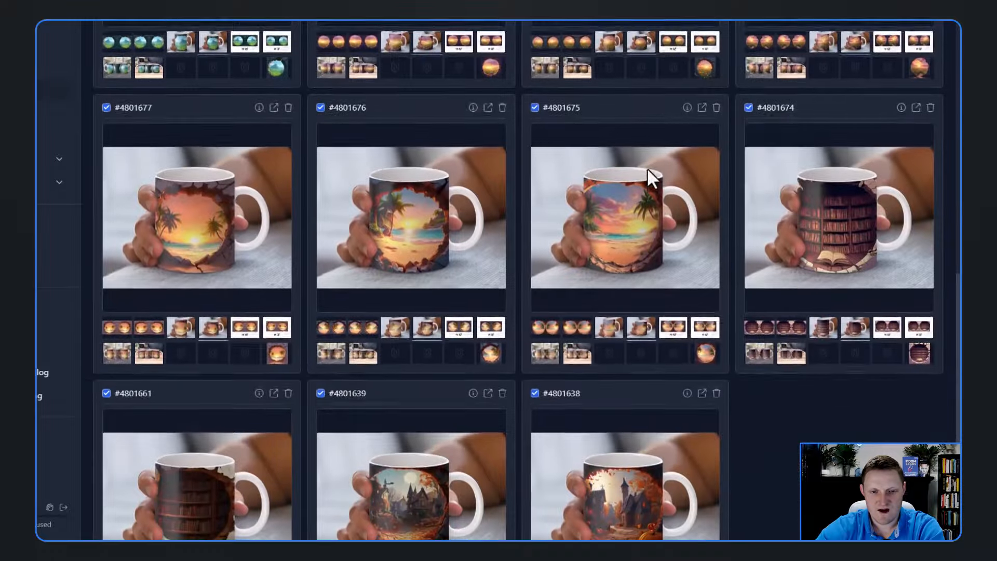
pyautogui.scroll(18, 649, 173)
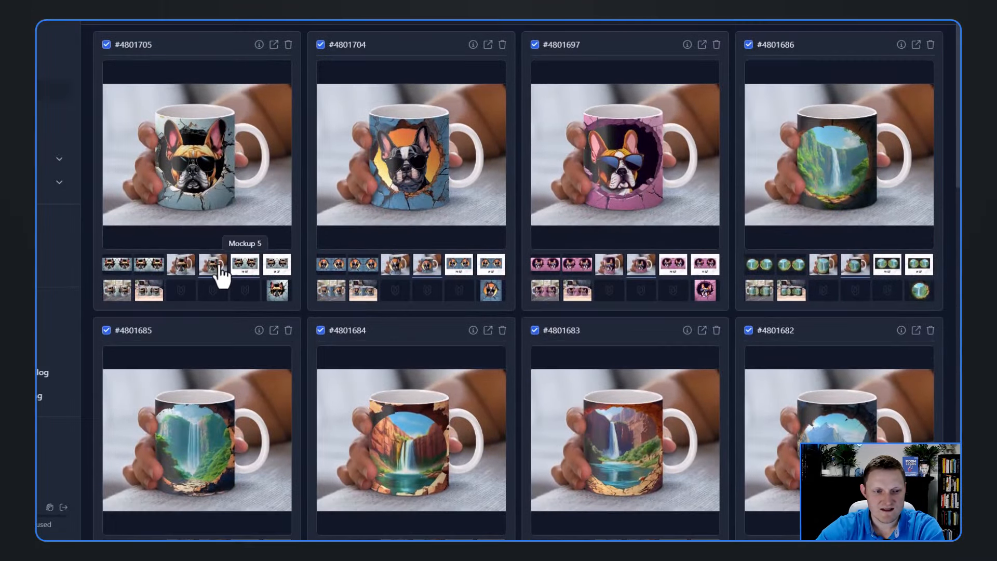
# - Switch the listing previews to Mockup 3 and inspect the 15oz mug mockups across the collection
pyautogui.click(184, 268)
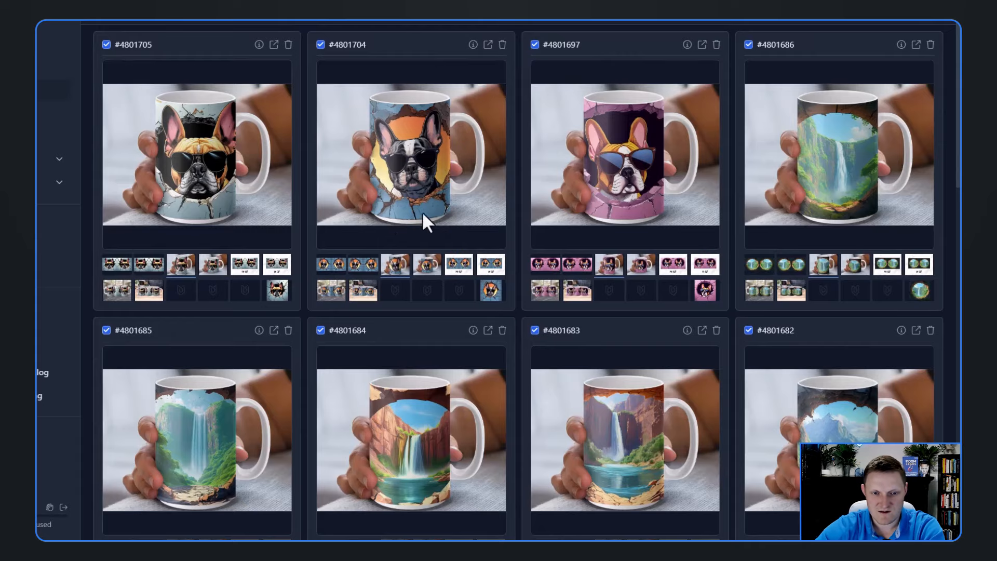
pyautogui.scroll(-8, 769, 162)
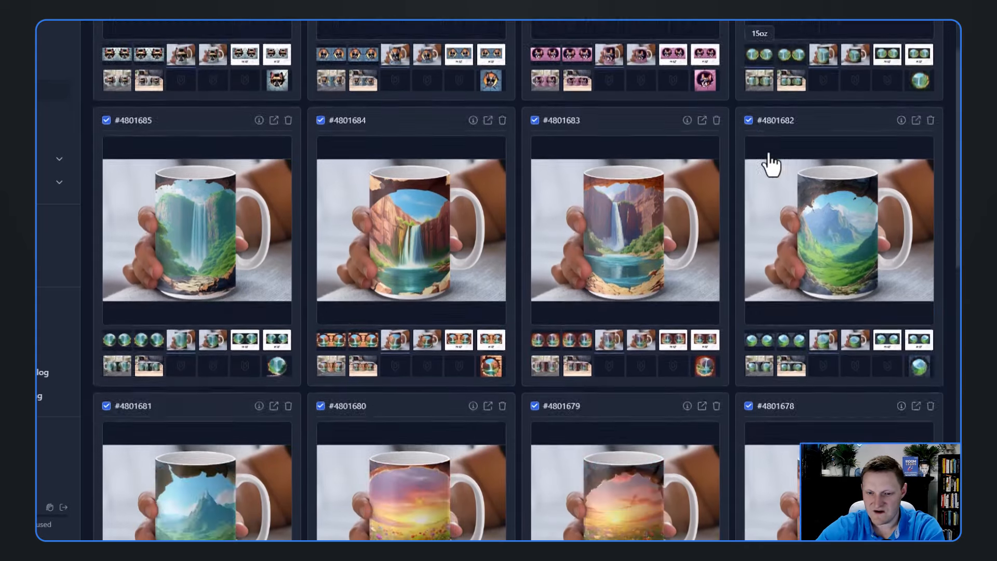
pyautogui.scroll(-4, 766, 156)
pyautogui.scroll(8, 749, 160)
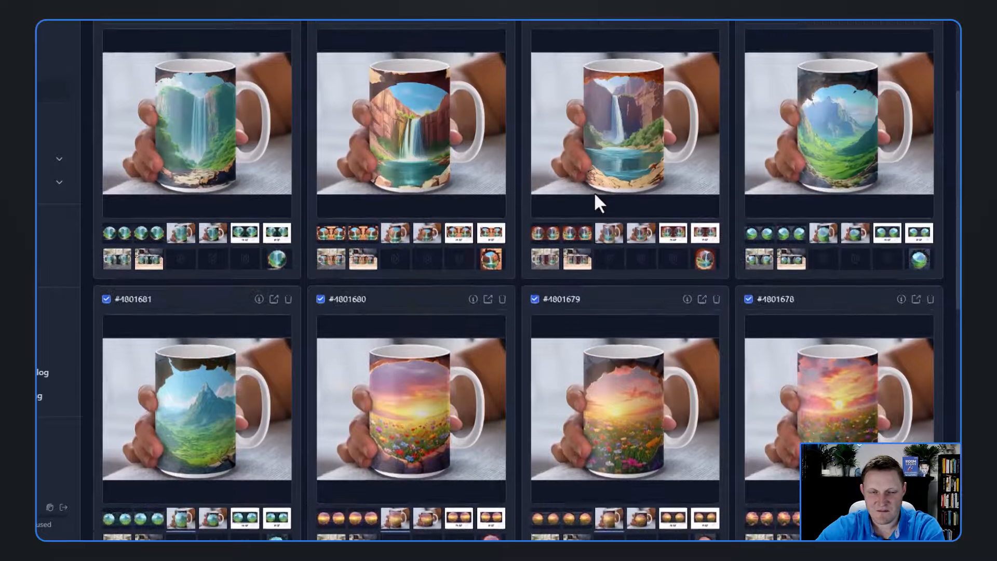
# - Switch the listing previews to Mockup 5 and inspect the flat 15 OZ design images across the collection
pyautogui.click(245, 268)
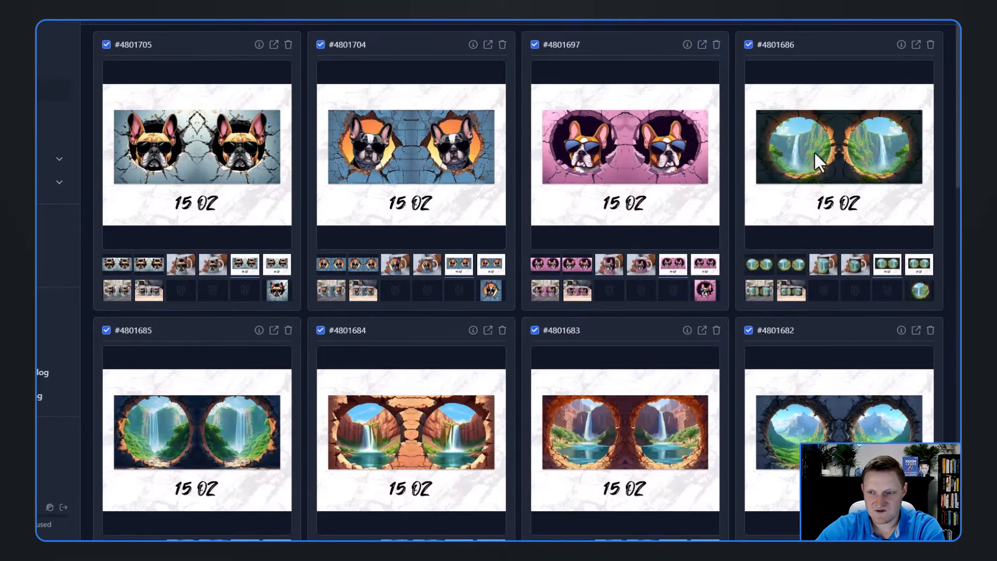
pyautogui.scroll(-3, 815, 156)
pyautogui.scroll(-4, 811, 198)
pyautogui.scroll(7, 733, 216)
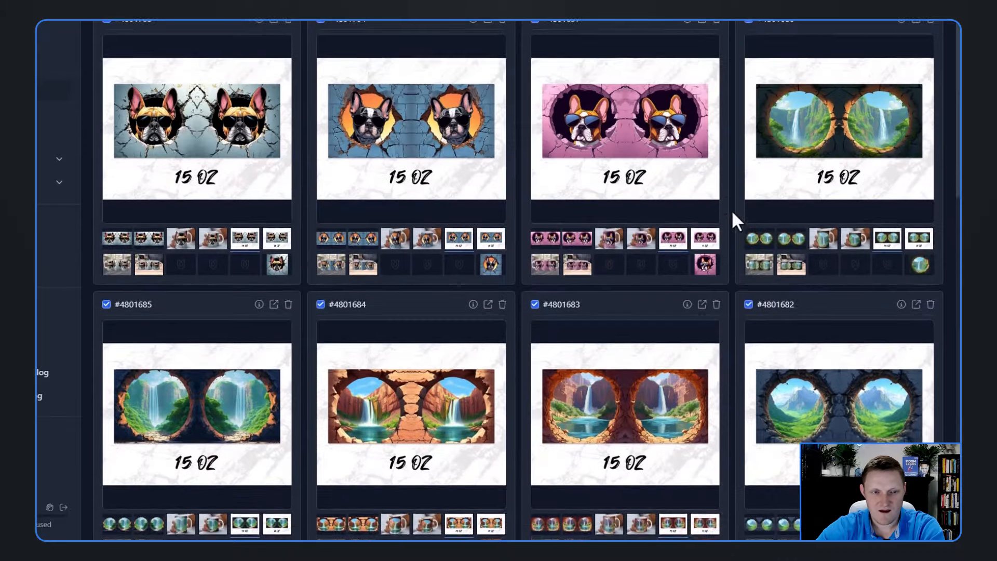
# - Switch the listing previews to Mockup 6 and inspect the flat 11 OZ design images across the collection
pyautogui.click(275, 268)
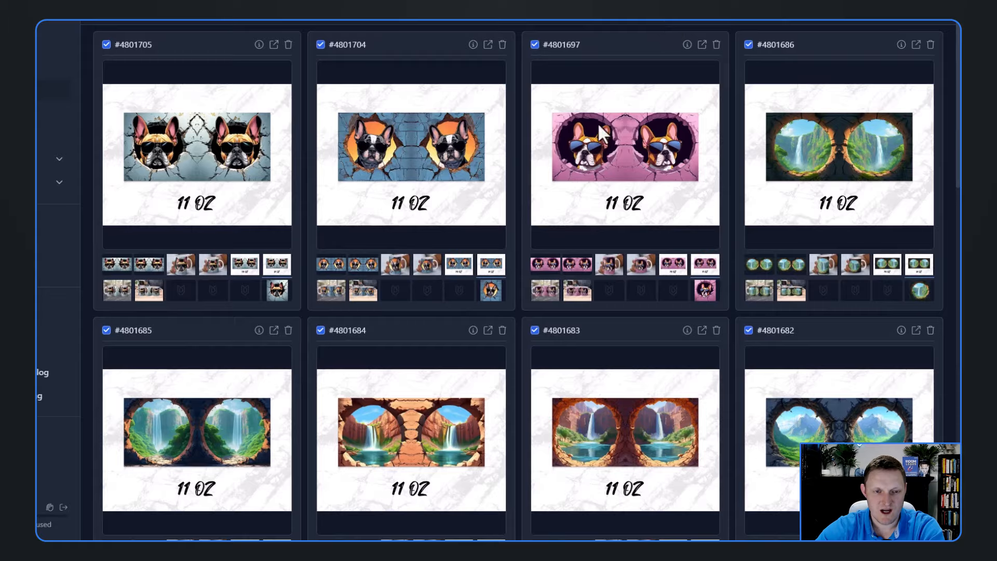
pyautogui.scroll(-3, 734, 170)
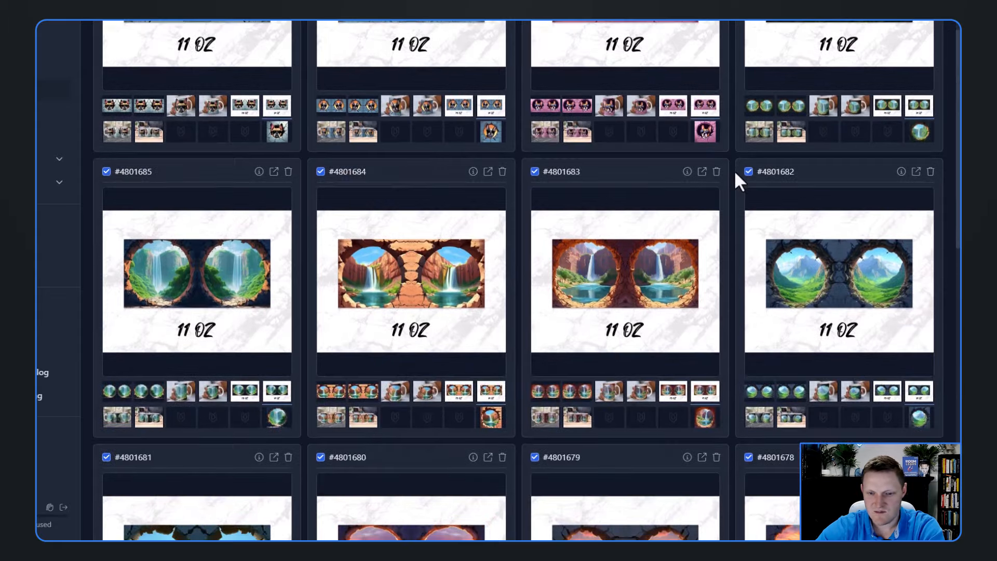
pyautogui.scroll(-10, 734, 171)
pyautogui.scroll(13, 678, 147)
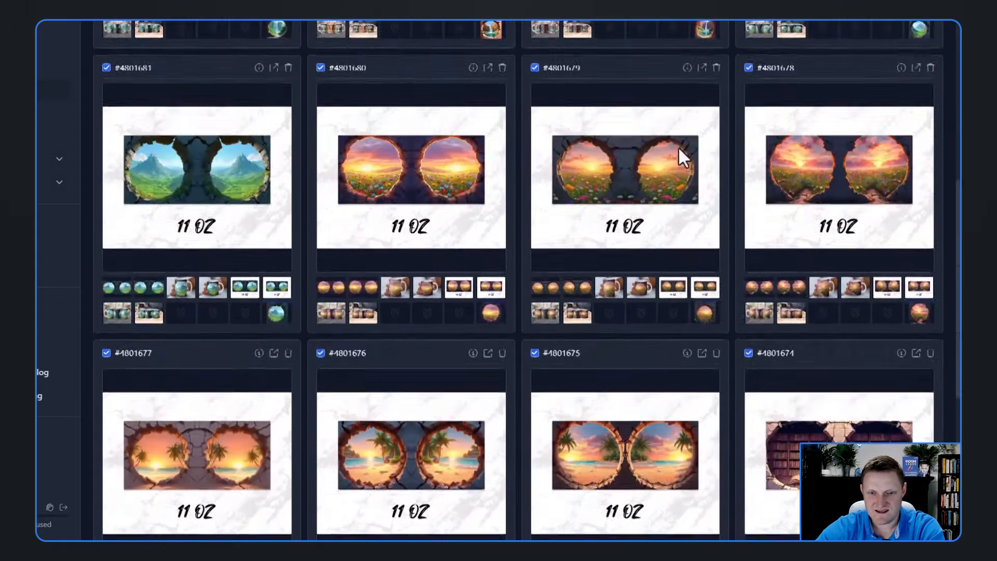
# - Switch the listing previews to Mockup 7 and inspect the three-mug kitchen scenes across the collection
pyautogui.click(329, 294)
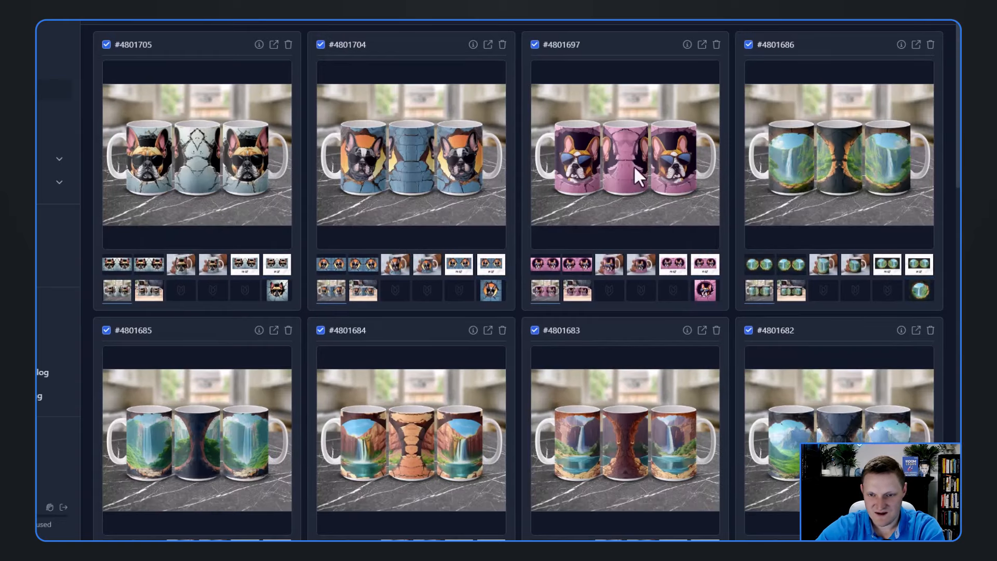
pyautogui.scroll(-3, 863, 163)
pyautogui.scroll(-5, 295, 265)
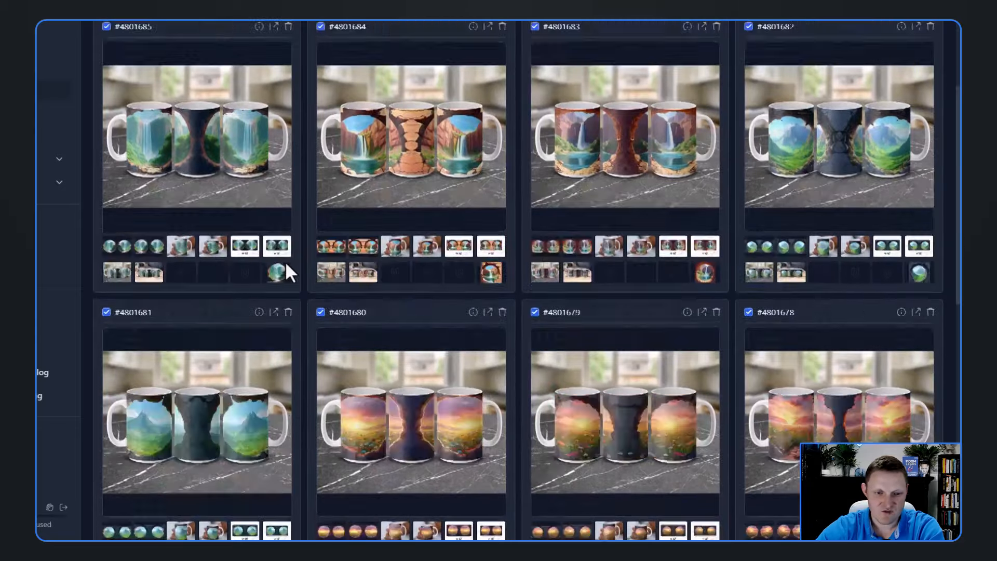
pyautogui.scroll(-9, 823, 292)
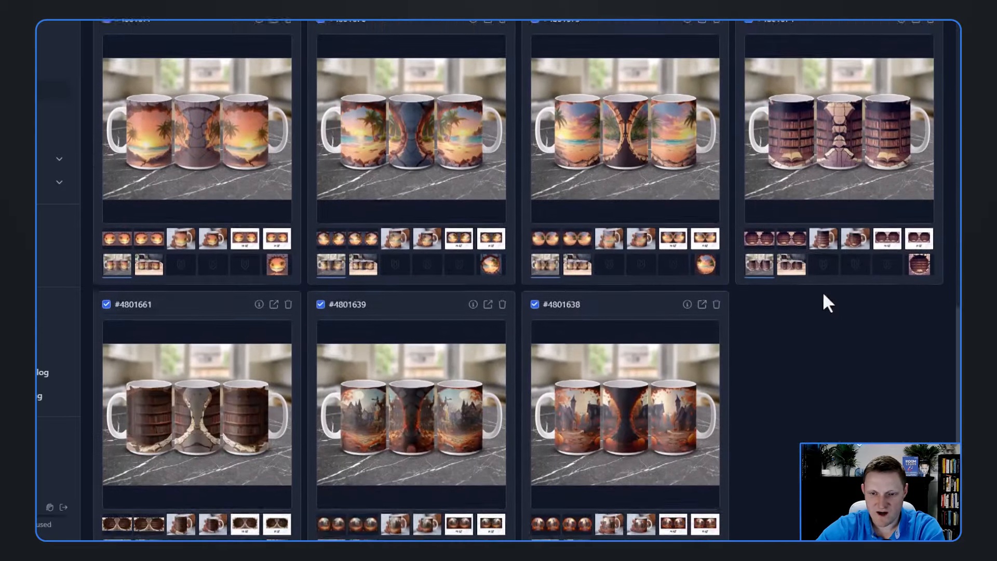
pyautogui.scroll(10, 777, 301)
pyautogui.scroll(5, 766, 266)
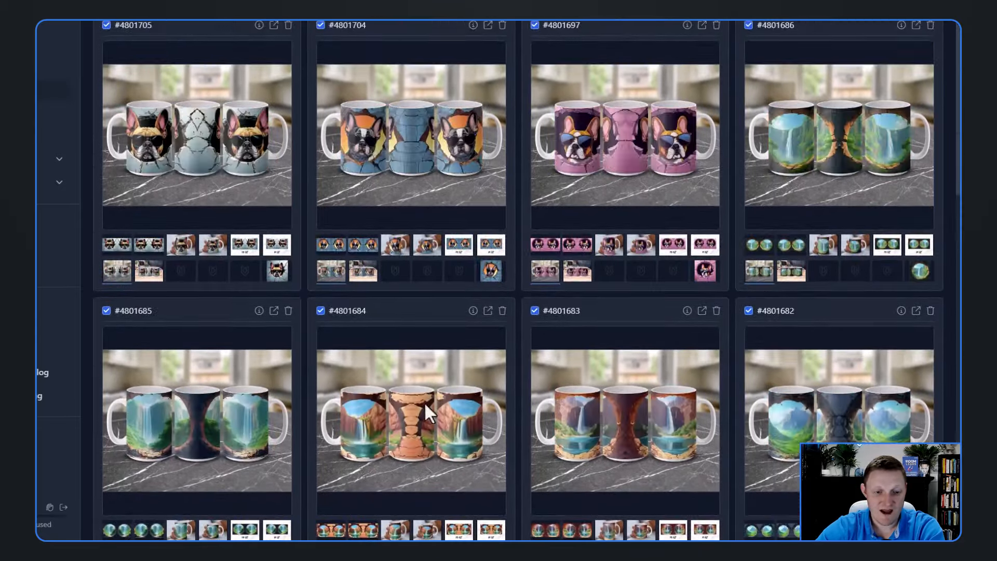
# - Inspect the Mockup 8 three-mug desk scenes on the listings and return the previews to Mockup 4
pyautogui.click(363, 271)
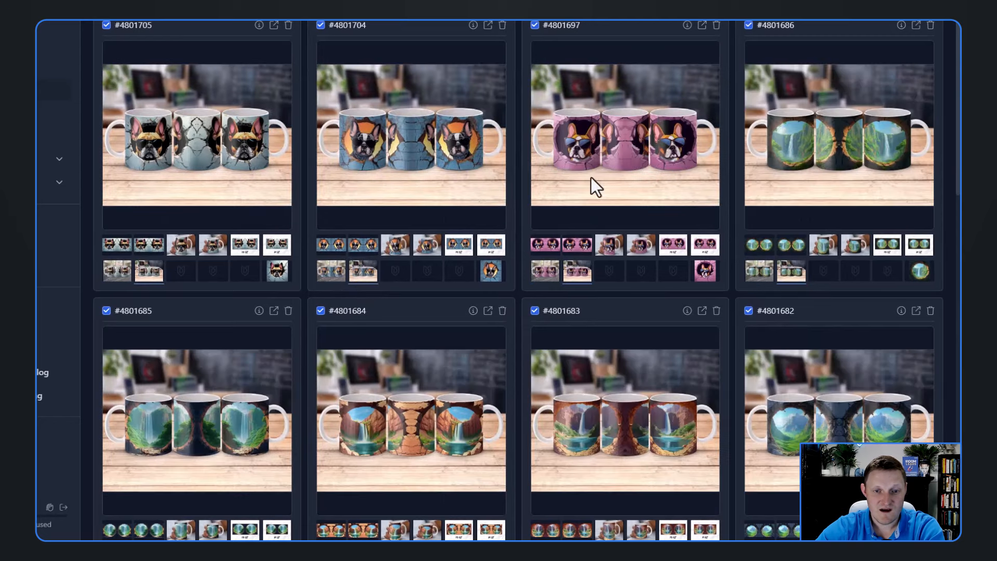
pyautogui.scroll(1, 597, 192)
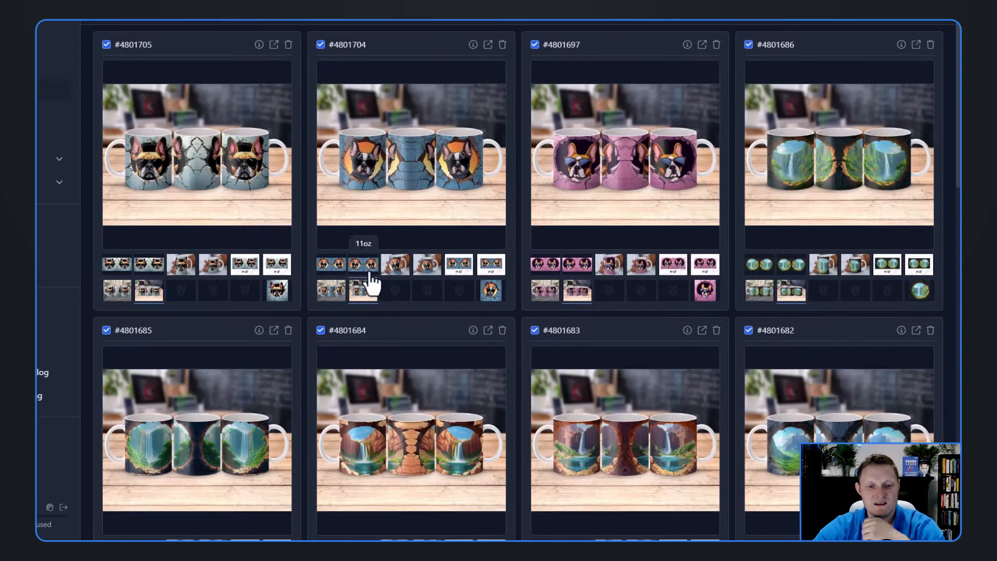
pyautogui.click(390, 275)
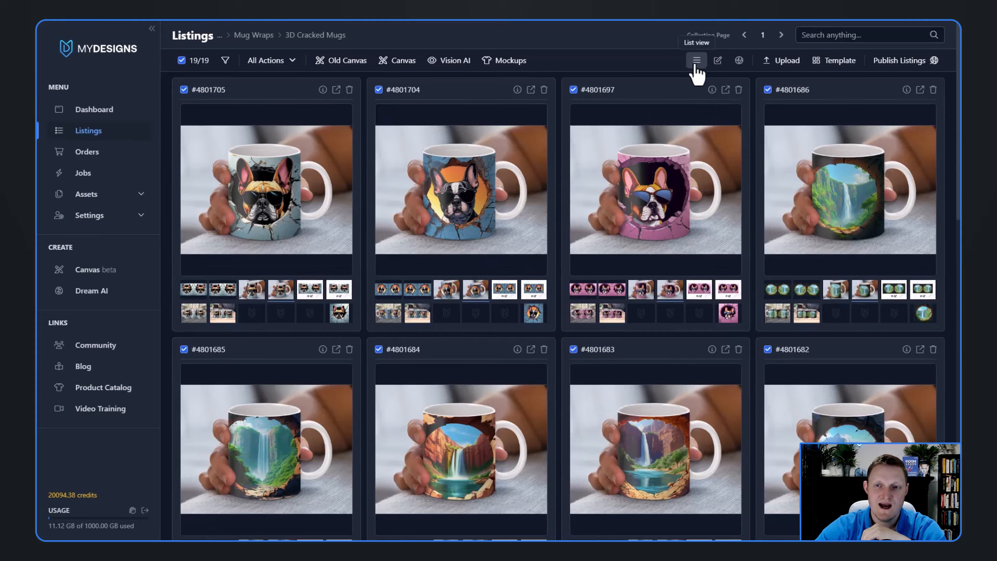
# - Show the collection in list view and look through the bulk actions available for the selected listings
pyautogui.click(696, 61)
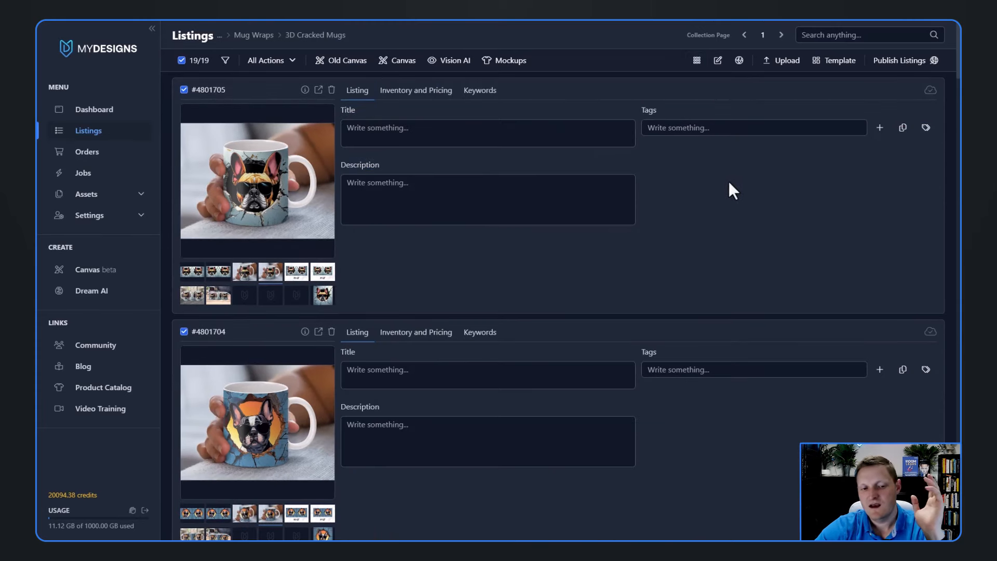
pyautogui.click(283, 64)
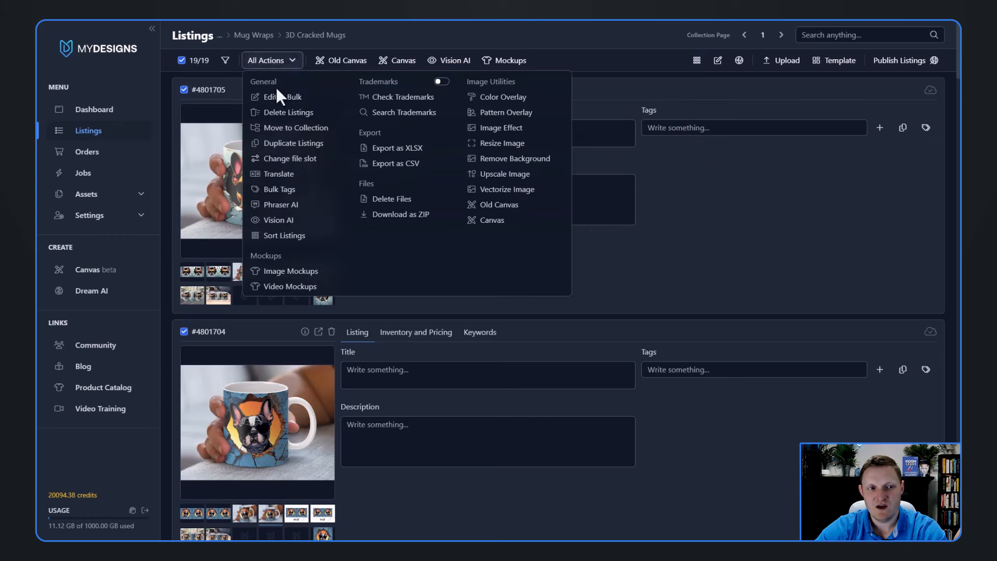
pyautogui.click(726, 165)
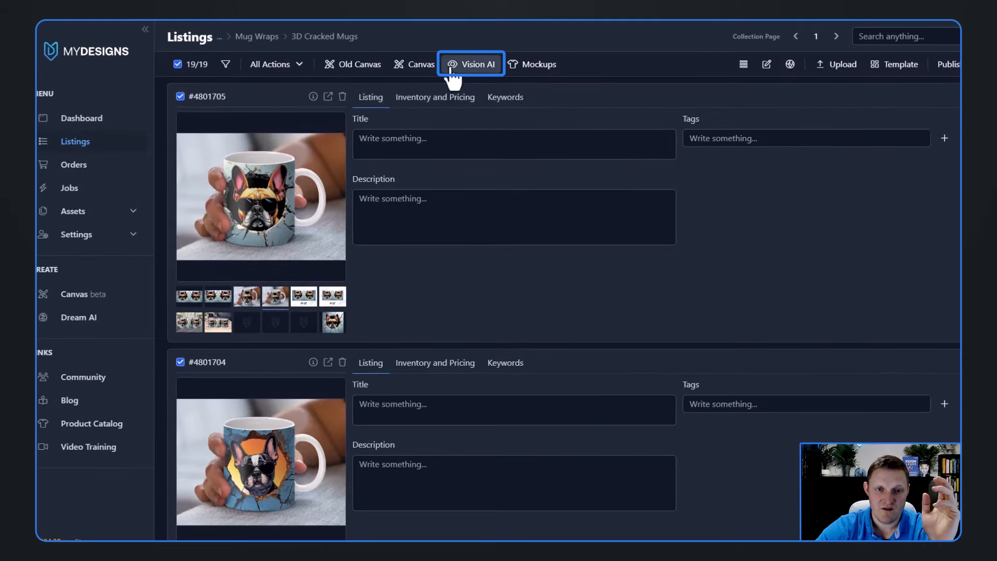
# - Start Vision AI for the selected listings with Main file as the input file slot
pyautogui.click(478, 66)
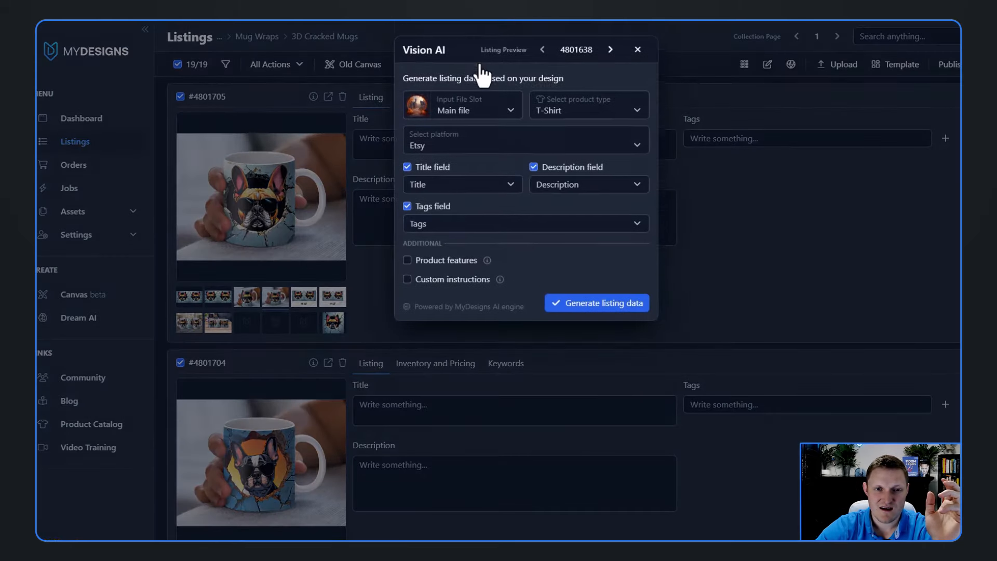
pyautogui.click(474, 127)
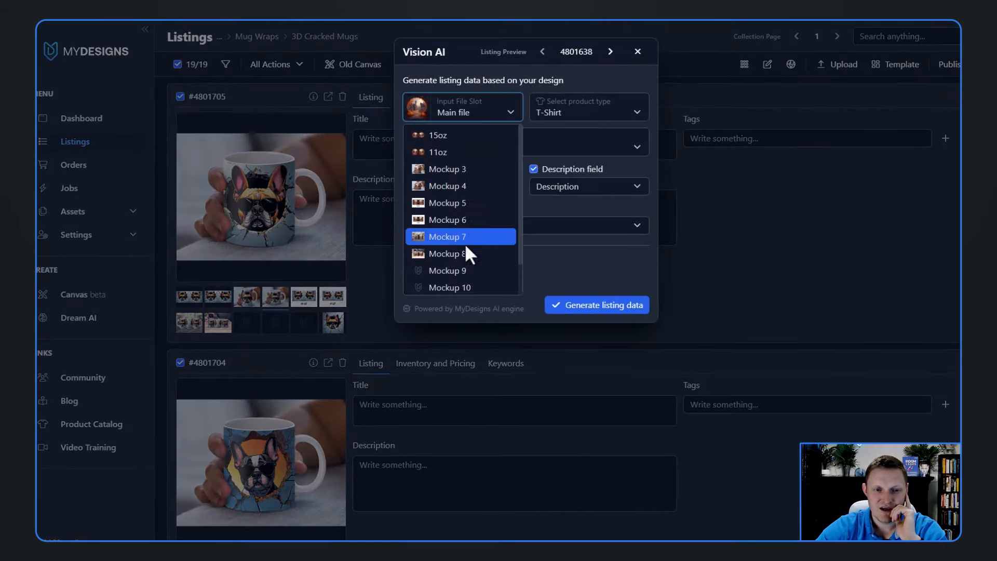
pyautogui.scroll(-1, 468, 234)
pyautogui.click(439, 284)
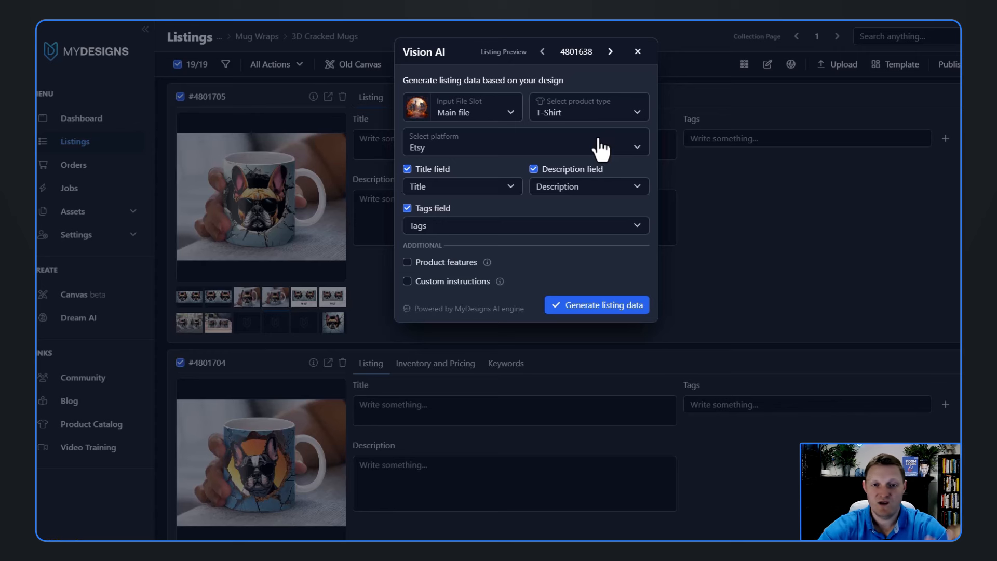
# - Set the Vision AI product type to Other (Please specify) and specify it as Mug Wrap
pyautogui.click(579, 108)
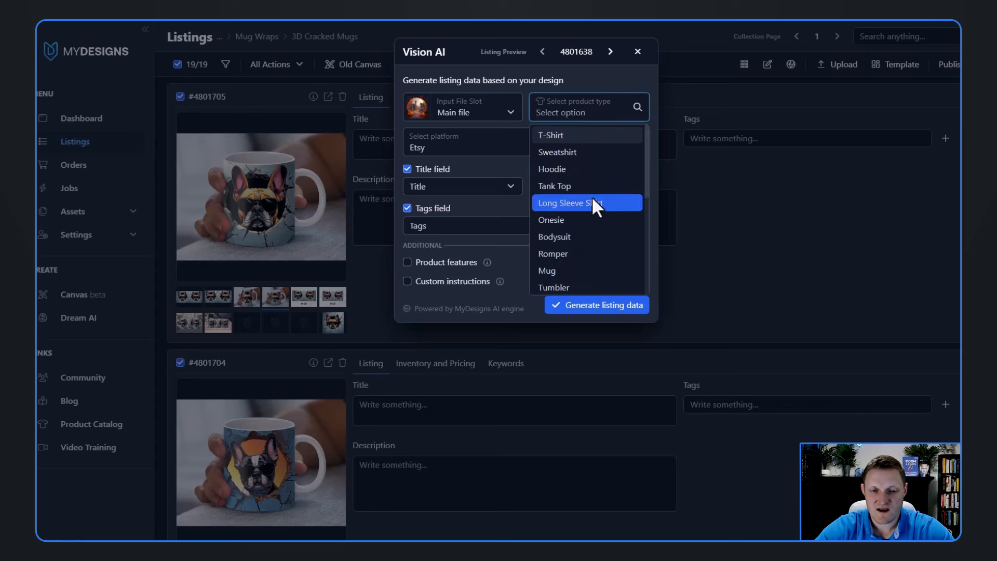
pyautogui.scroll(-5, 576, 176)
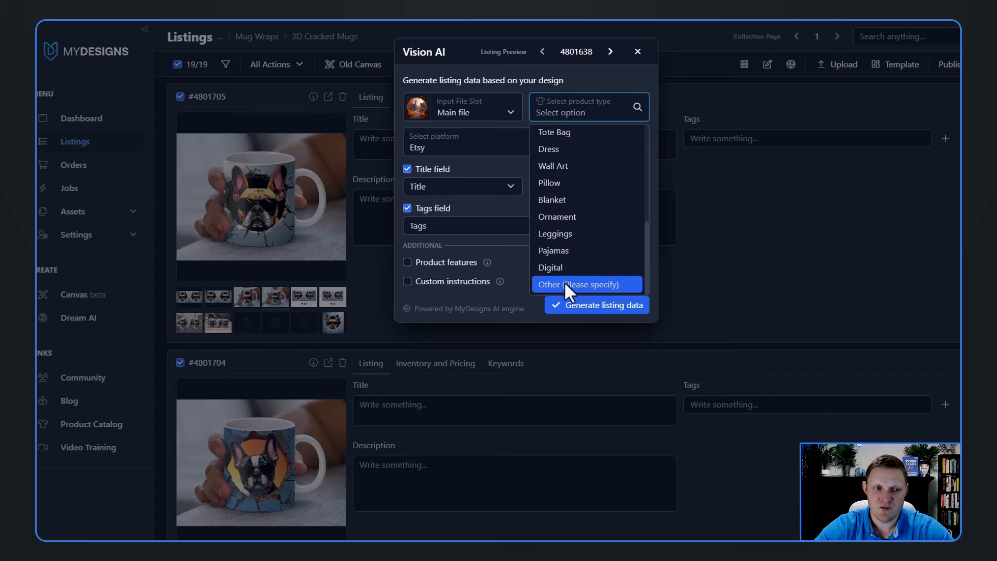
pyautogui.click(564, 284)
pyautogui.click(576, 147)
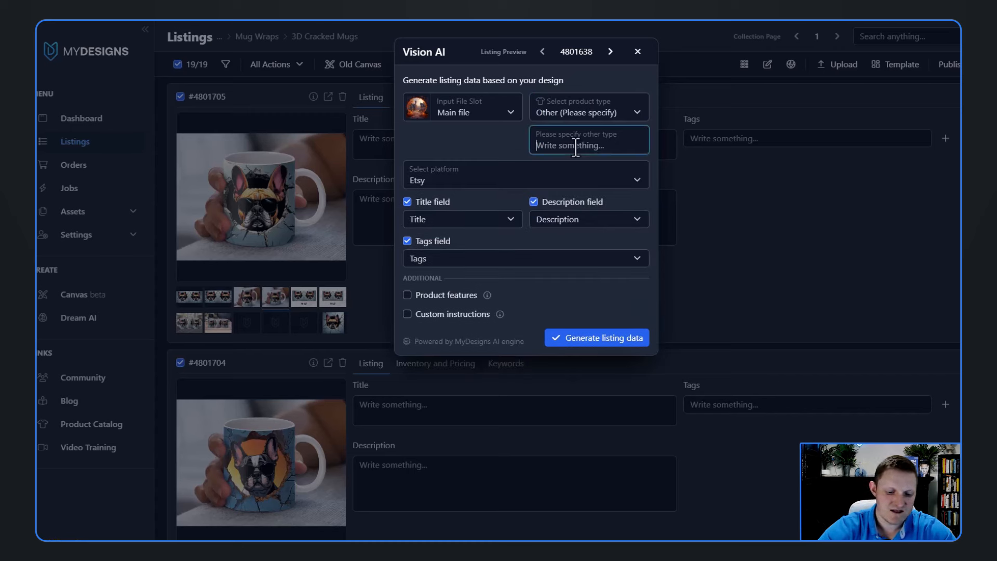
pyautogui.write('Mug Wrap')
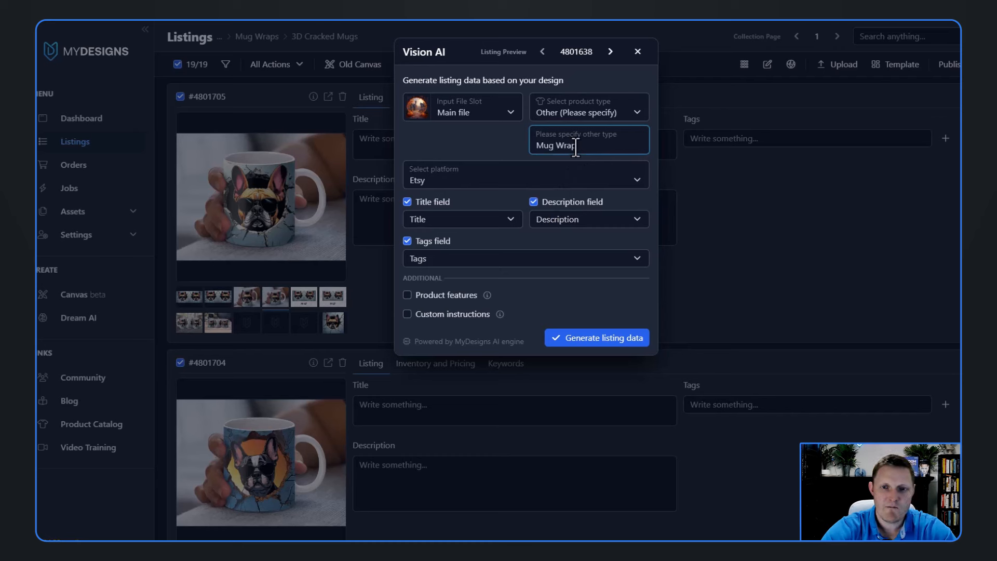
# - Choose Etsy as the platform and assign the generated title and description to the Title and Description fields
pyautogui.click(453, 182)
pyautogui.click(438, 202)
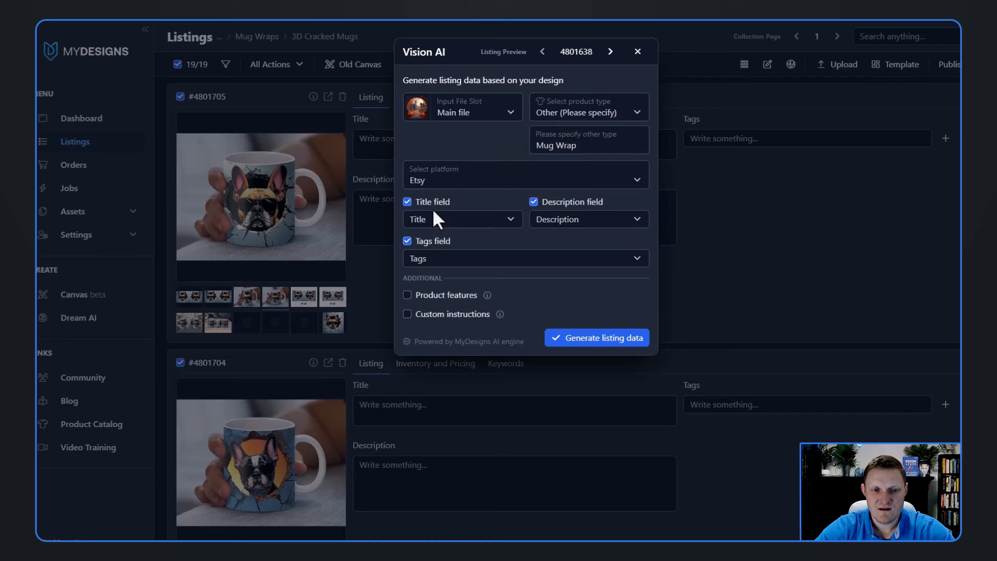
pyautogui.click(430, 220)
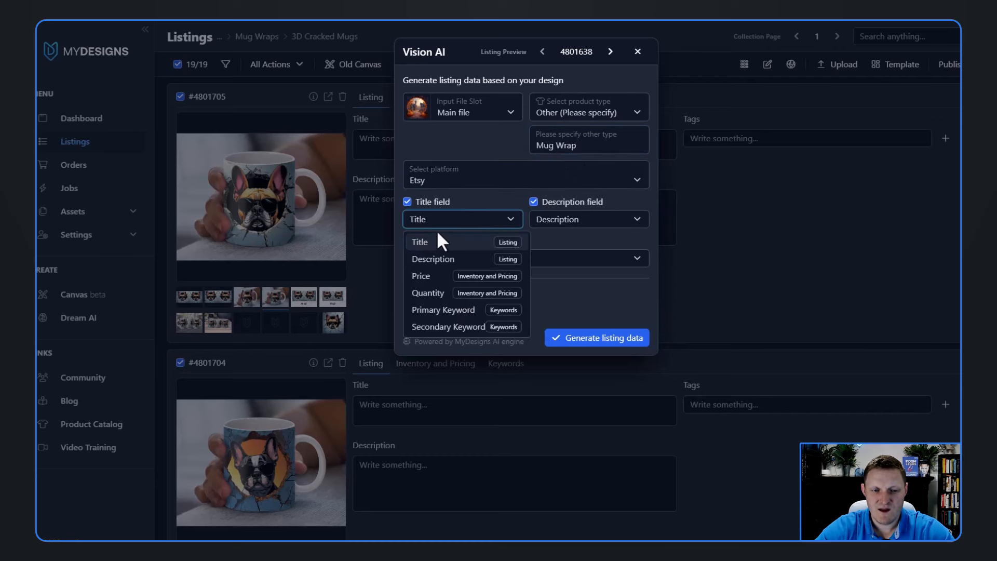
pyautogui.click(494, 242)
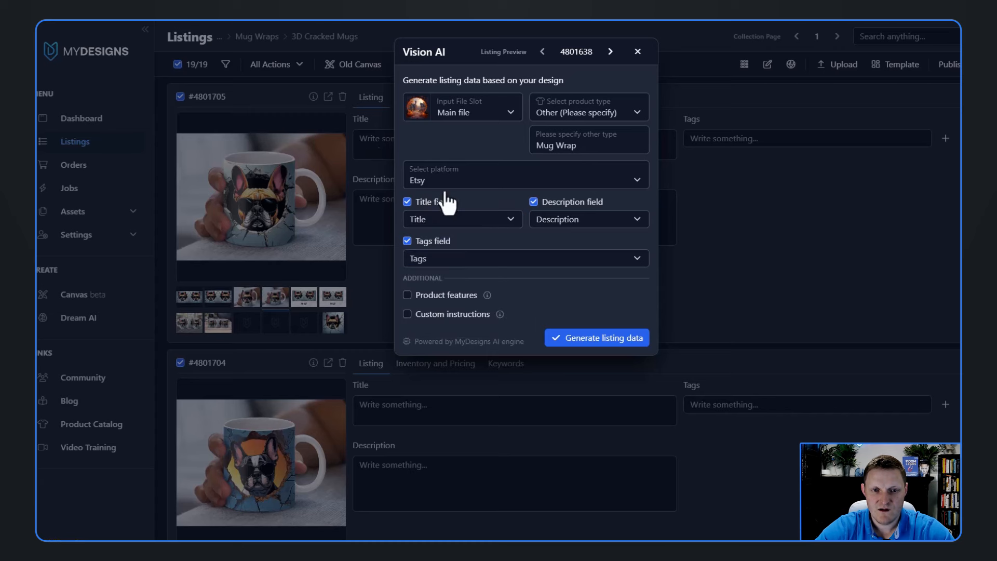
pyautogui.click(571, 217)
pyautogui.click(556, 261)
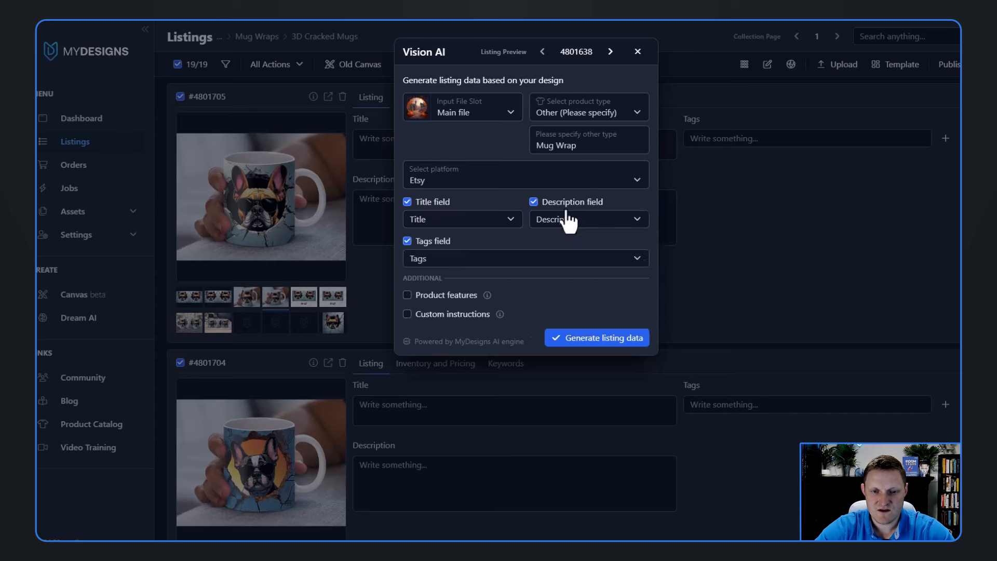
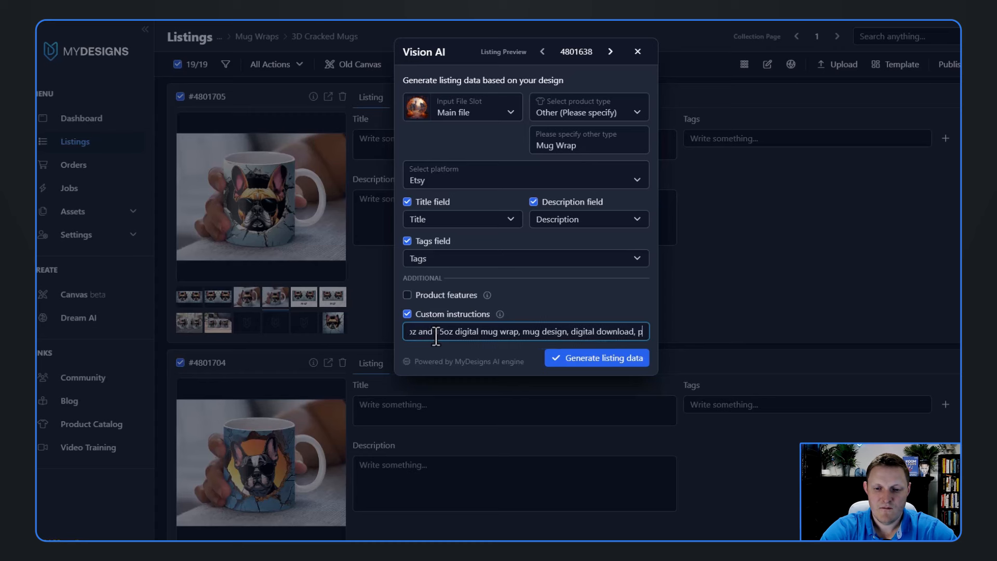
# - Complete the custom instructions with "please include this in the title and tags" and run Vision AI on all selected listings
pyautogui.write('the')
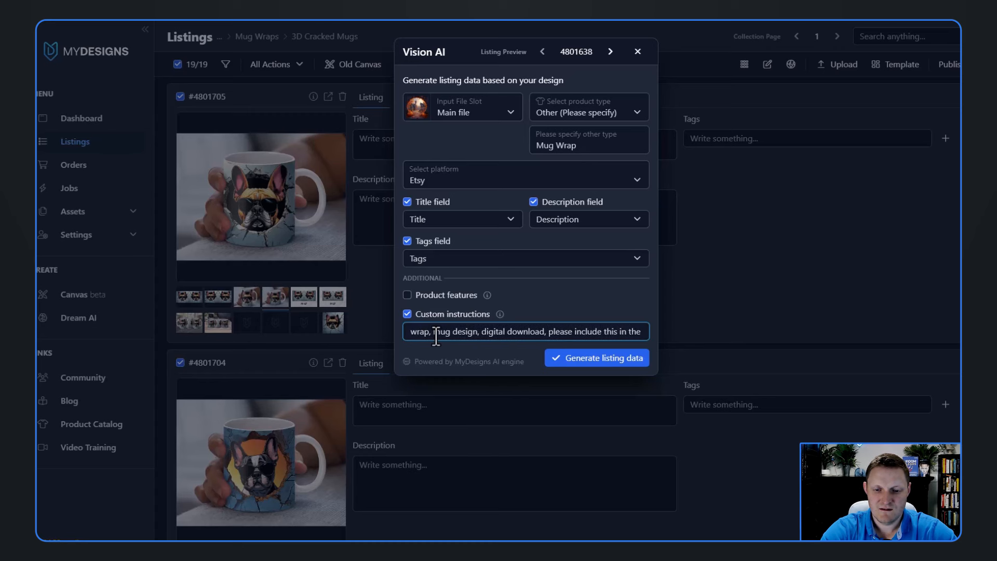
pyautogui.write(' title and tags')
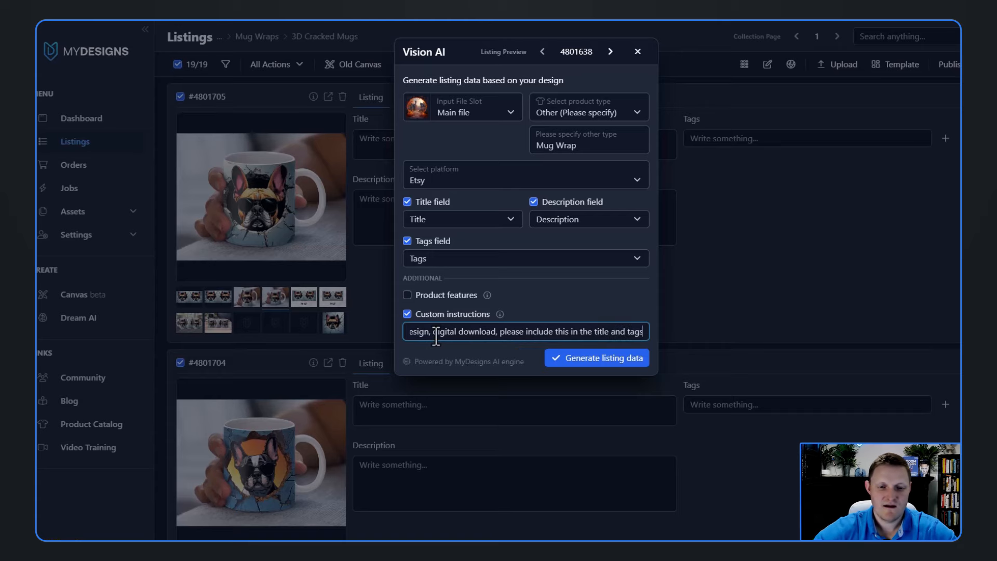
pyautogui.click(581, 356)
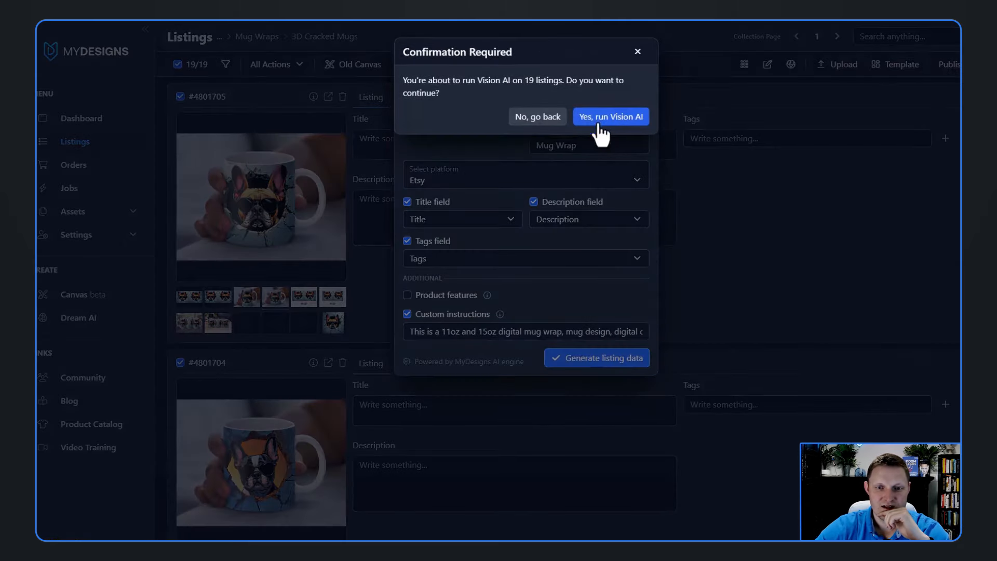
pyautogui.click(601, 117)
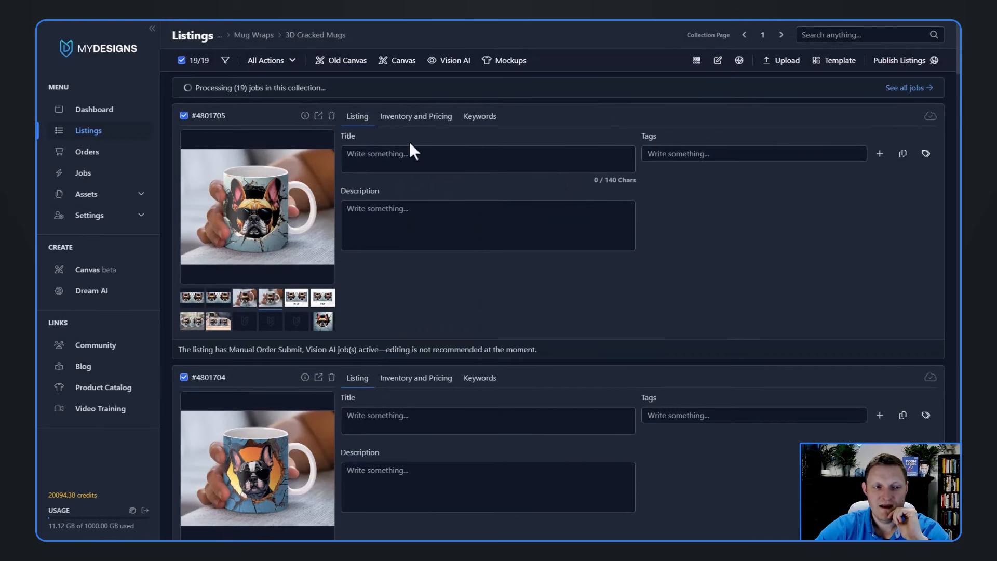
# - Show the main design image of the first French Bulldog listing and review its generated title, description and tags
pyautogui.click(323, 321)
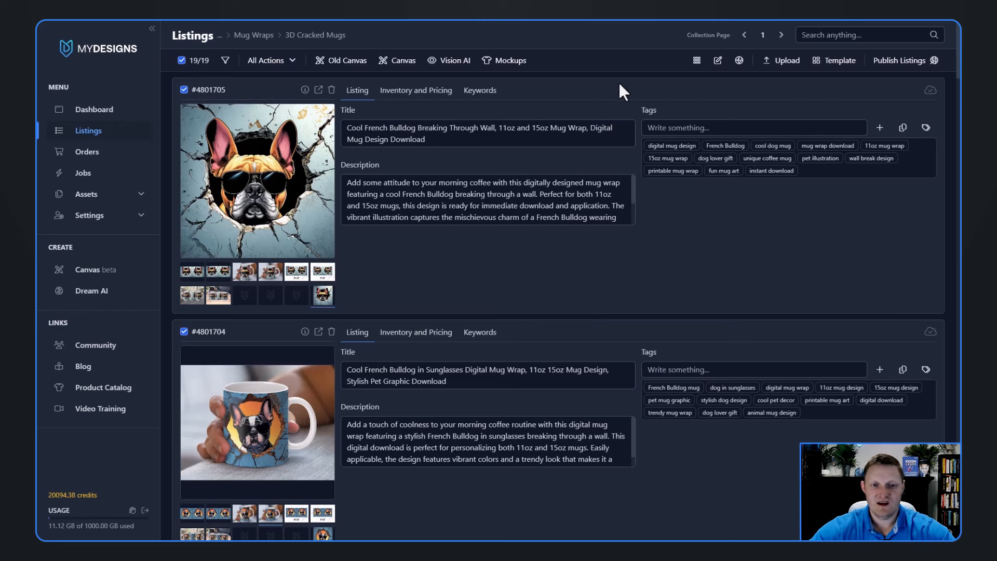
pyautogui.click(644, 127)
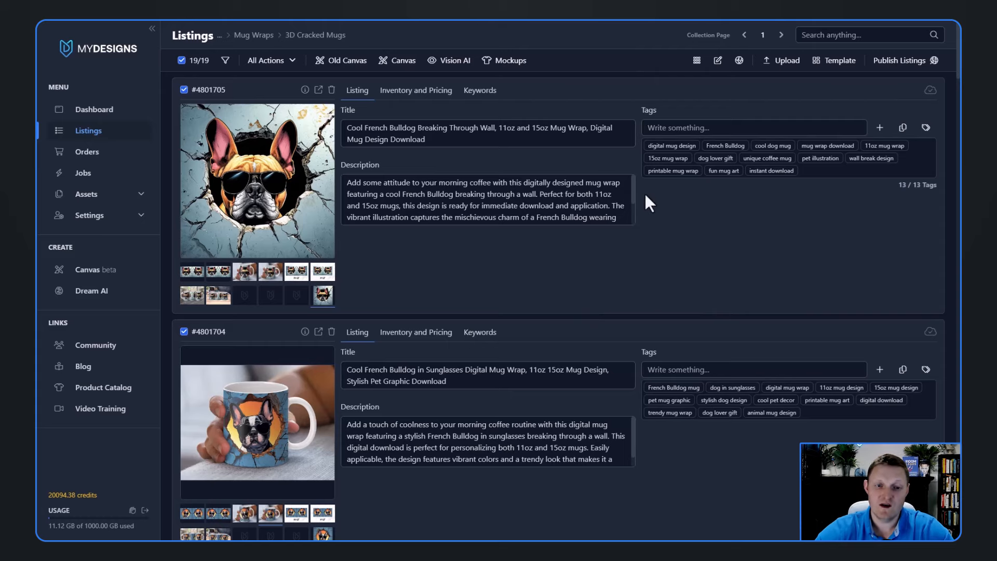
pyautogui.scroll(-5, 512, 197)
pyautogui.scroll(3, 507, 187)
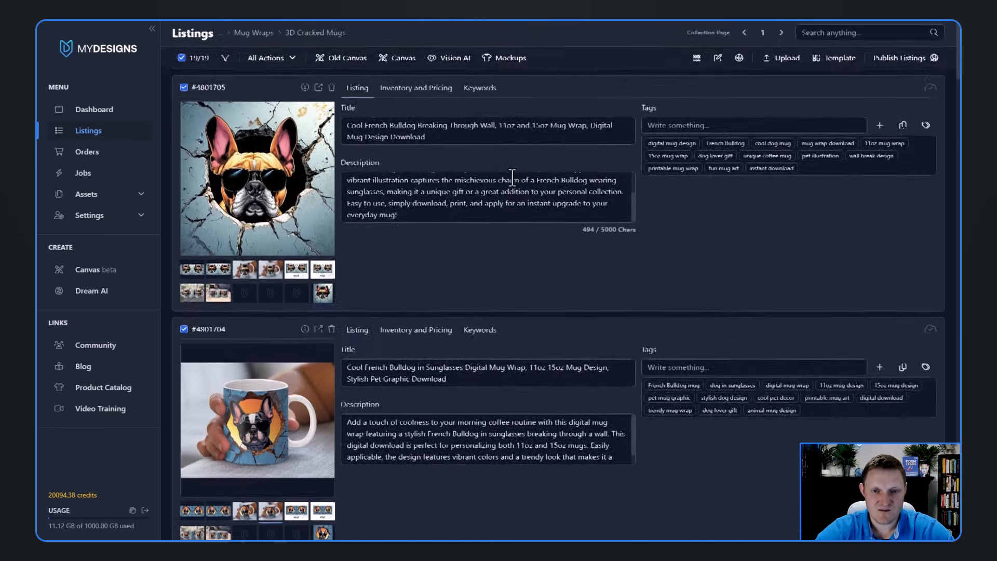
pyautogui.scroll(5, 512, 177)
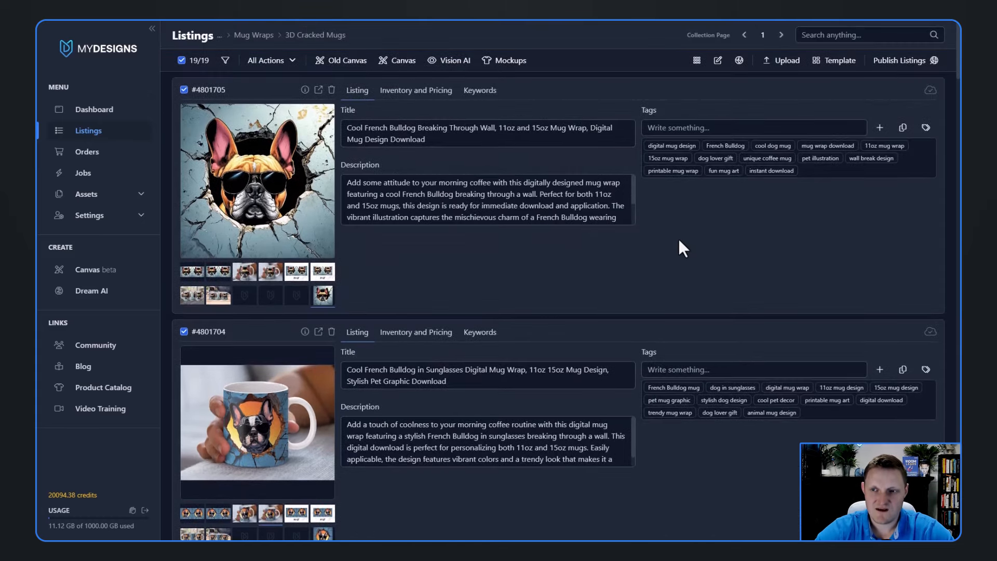
# - Set up another Vision AI run with the product type Other (Please specify), specified as Mug Wrap
pyautogui.click(462, 65)
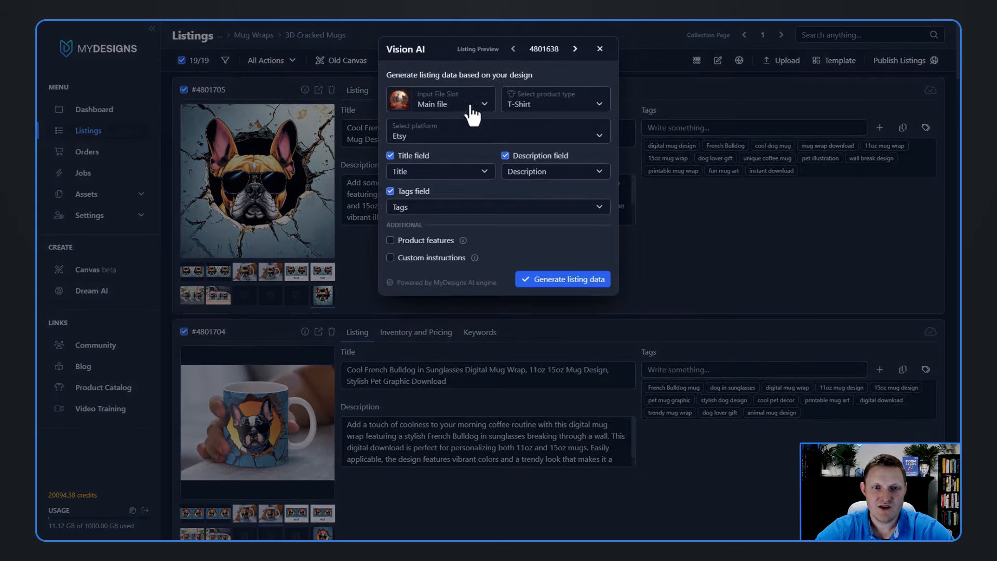
pyautogui.click(534, 104)
pyautogui.scroll(-4, 540, 207)
pyautogui.click(535, 259)
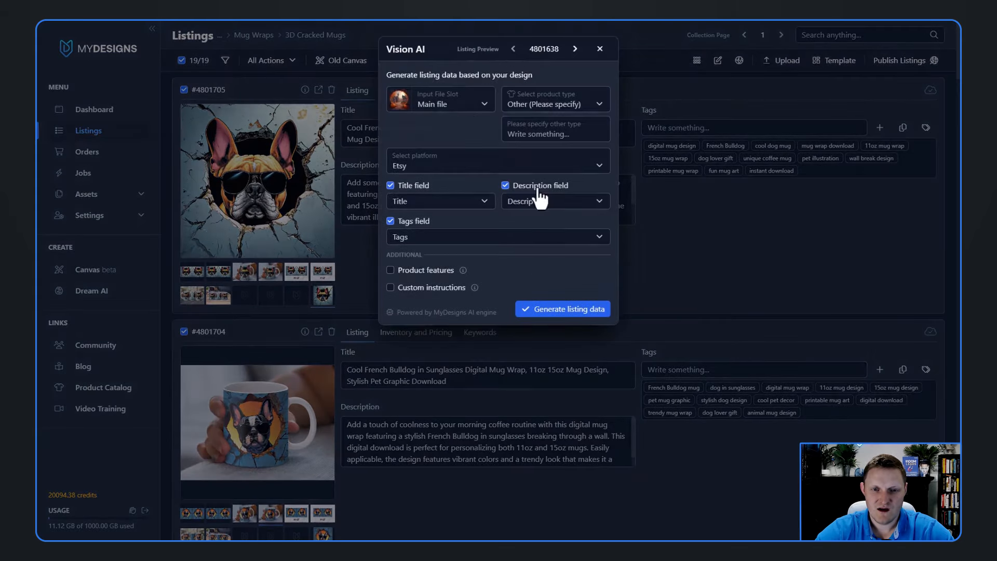
pyautogui.click(540, 134)
pyautogui.write('Mug Wrap')
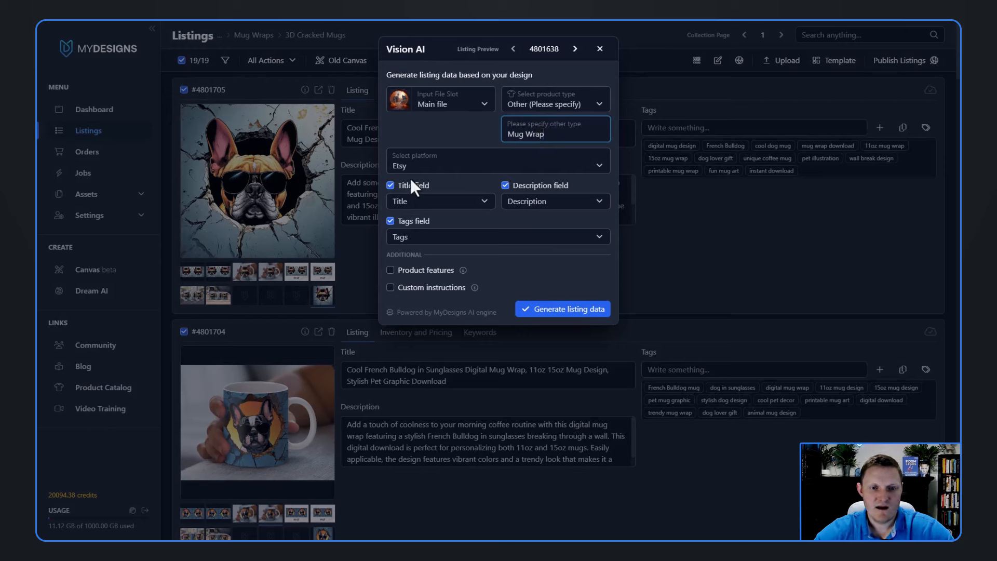
# - Enable custom instructions and enter "This is an 11 and 15oz mug wrap, mug design, digital download png file. Please include this"
pyautogui.click(427, 289)
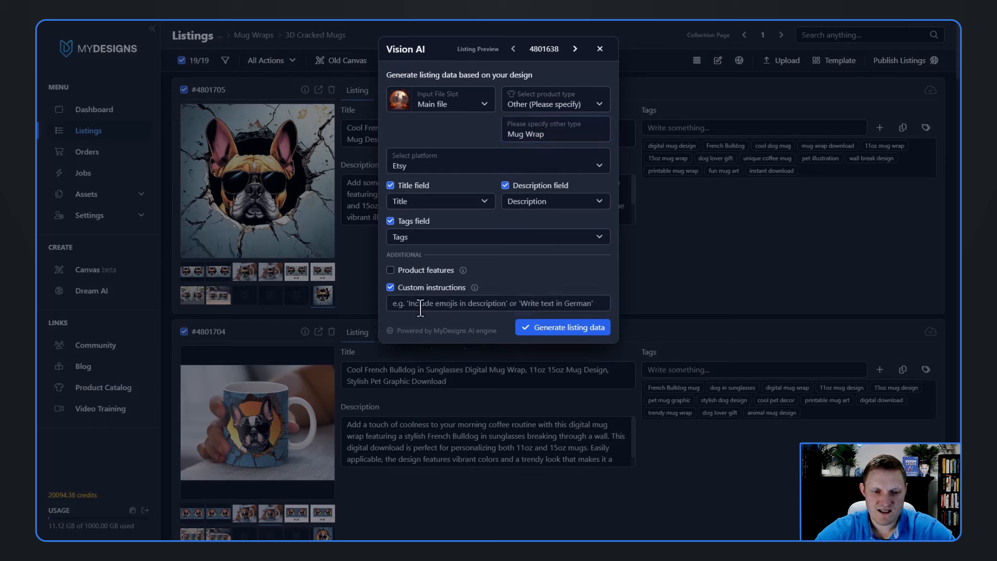
pyautogui.click(420, 303)
pyautogui.write('This is an 11 and 15oz mug wrap, mug design,')
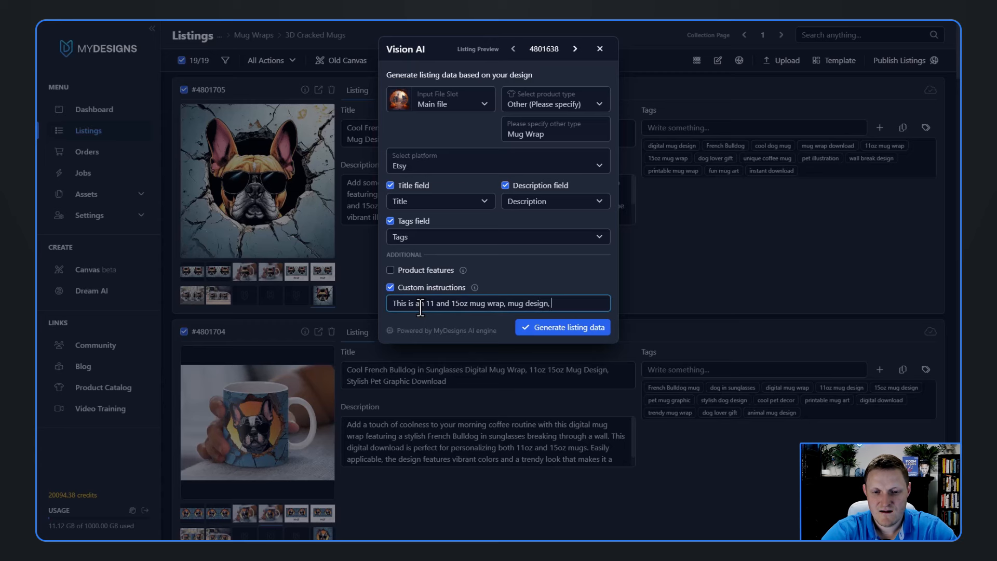
pyautogui.write('nload')
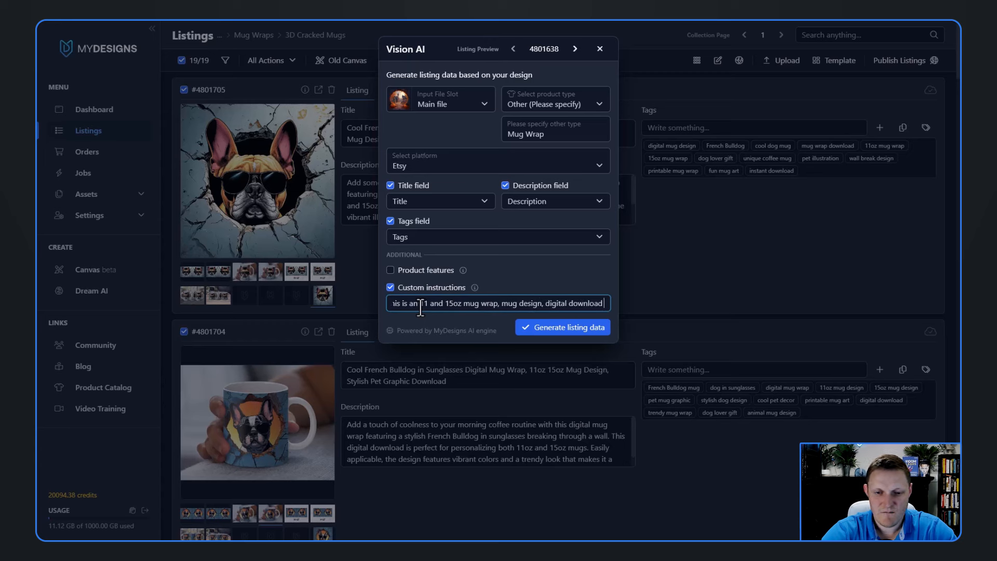
pyautogui.write(' png file. Please')
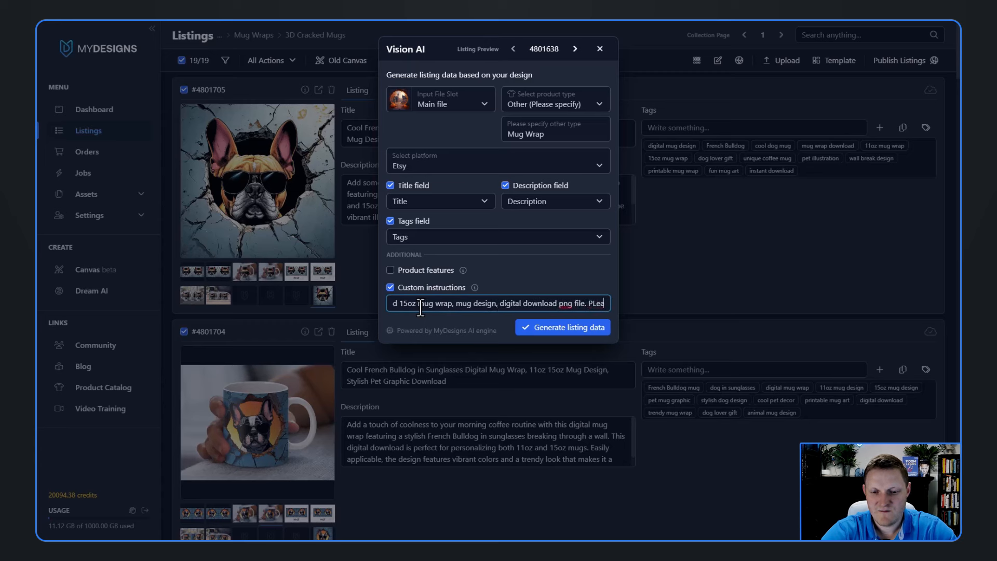
pyautogui.write(' include trhis')
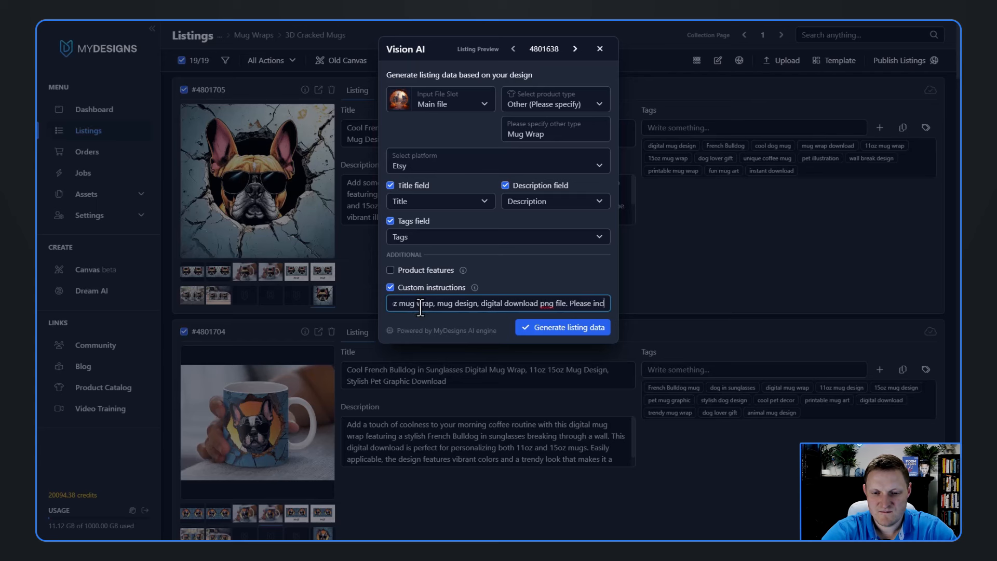
pyautogui.press('BackSpace')
pyautogui.press('BackSpace')
pyautogui.press('BackSpace')
pyautogui.press('BackSpace')
pyautogui.write('his ')
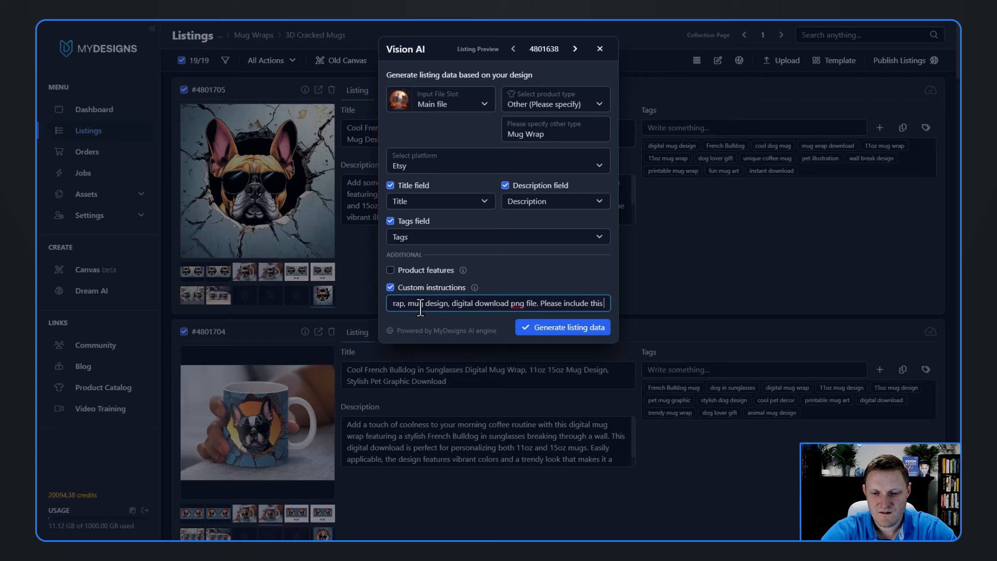
# - Complete the custom instructions with "information" and generate the listing data for all selected listings
pyautogui.write('in the outpu')
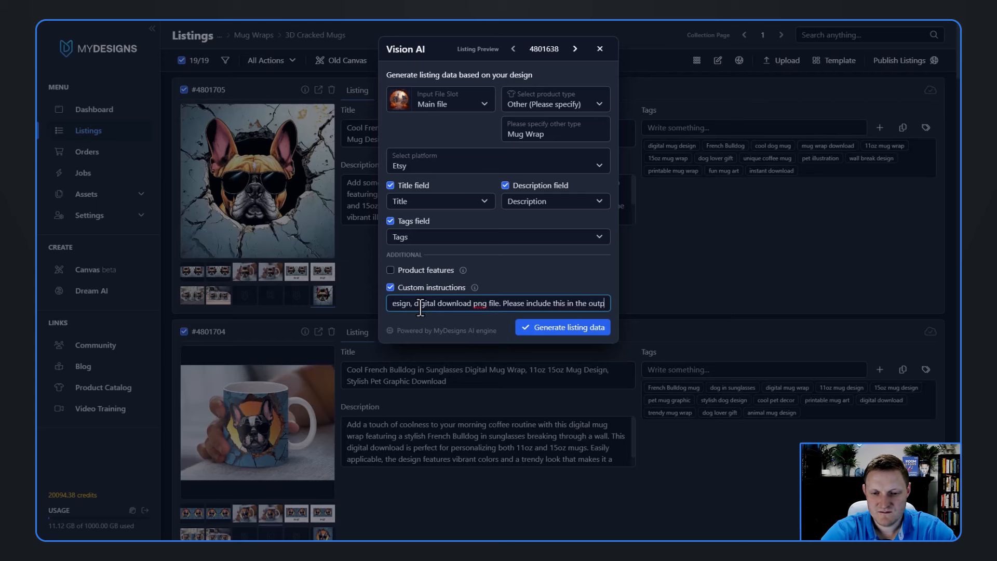
pyautogui.press('BackSpace')
pyautogui.press('BackSpace')
pyautogui.press('BackSpace')
pyautogui.press('BackSpace')
pyautogui.press('BackSpace')
pyautogui.press('BackSpace')
pyautogui.press('BackSpace')
pyautogui.press('BackSpace')
pyautogui.press('BackSpace')
pyautogui.press('BackSpace')
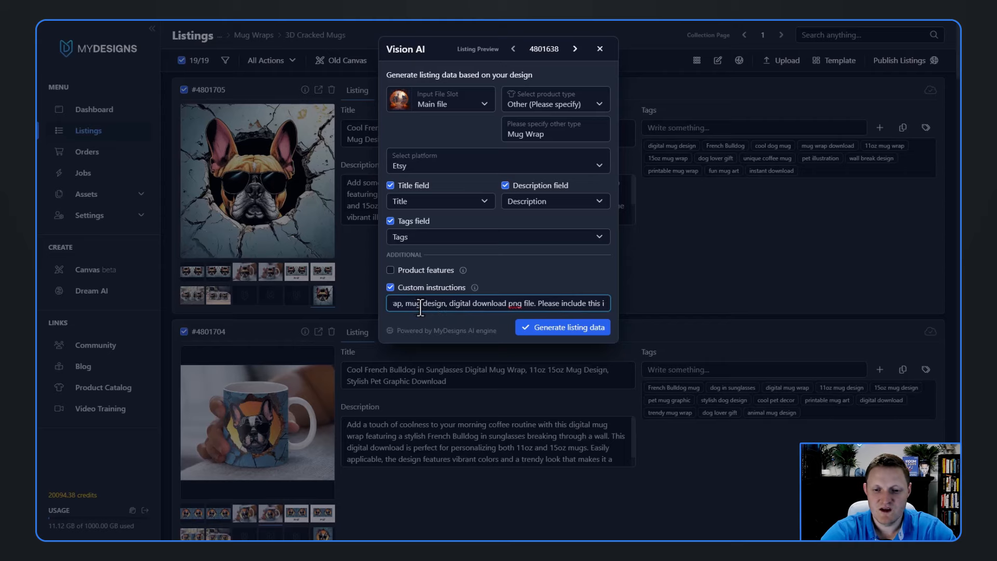
pyautogui.write('formation')
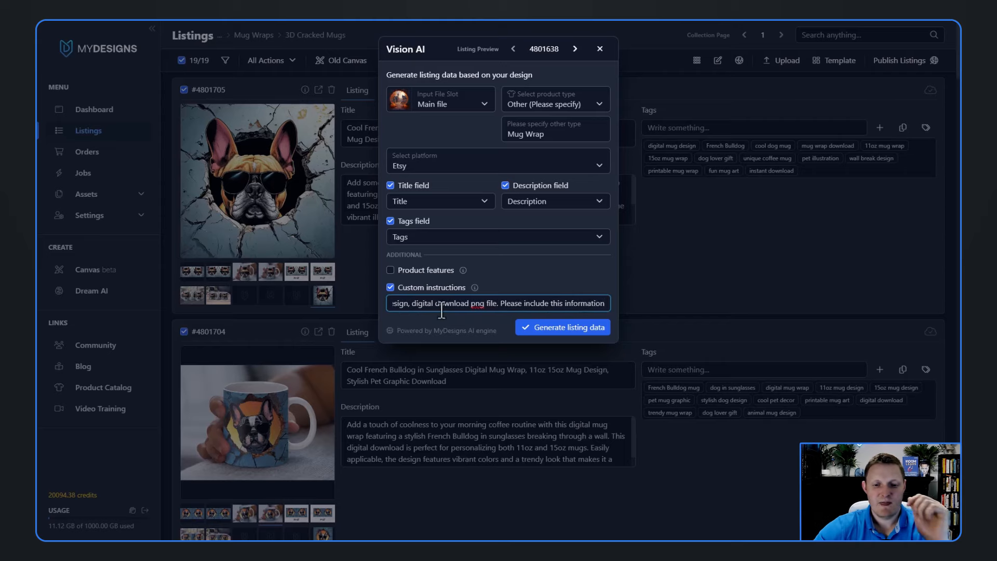
pyautogui.click(559, 328)
pyautogui.click(575, 136)
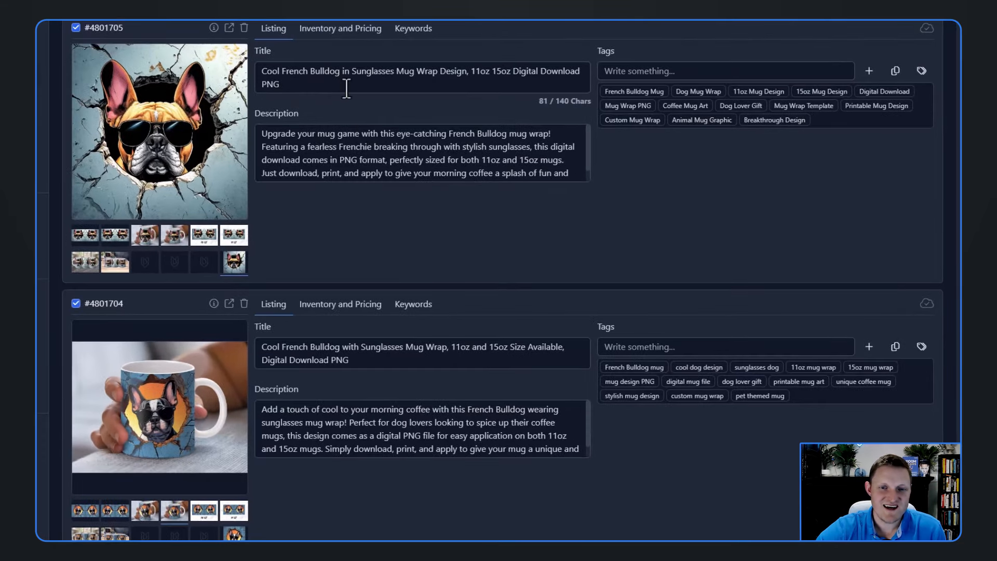
# - Review the first French Bulldog listing's regenerated title for the product type, mug sizes, digital download and file format wording
pyautogui.moveTo(469, 79); pyautogui.dragTo(431, 75)
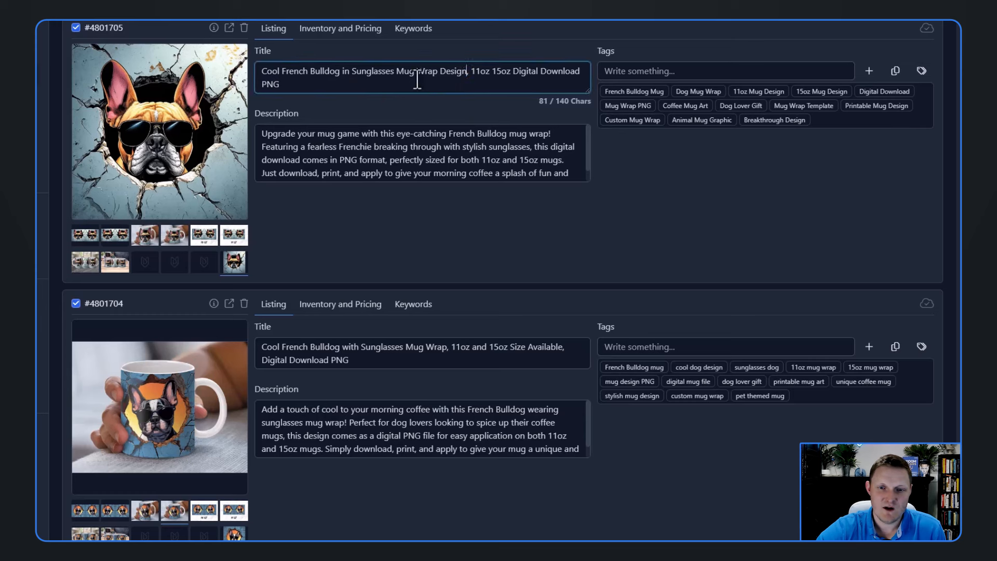
pyautogui.moveTo(286, 73); pyautogui.dragTo(341, 73)
pyautogui.click(349, 87)
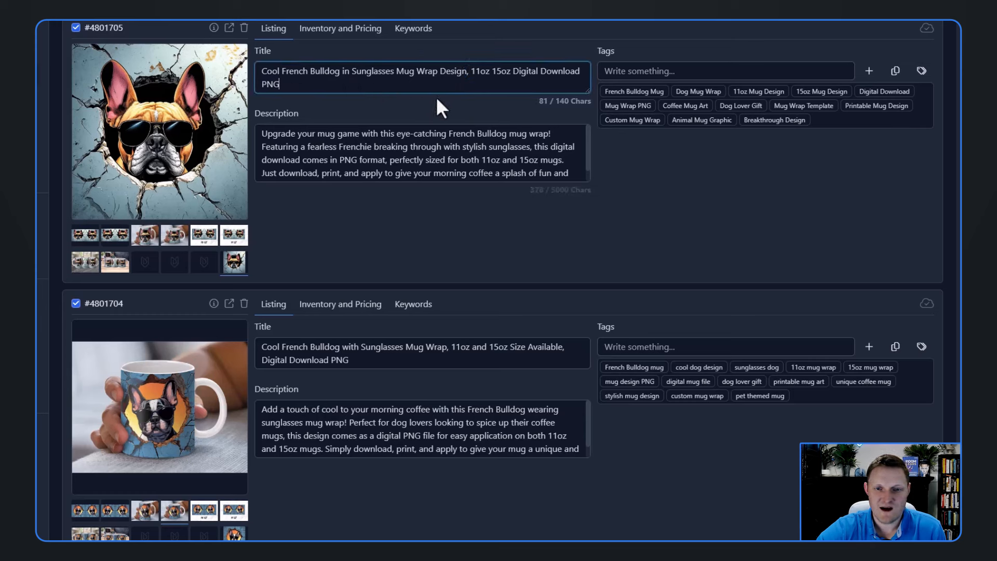
pyautogui.moveTo(471, 76); pyautogui.dragTo(571, 75)
pyautogui.click(490, 110)
pyautogui.click(462, 94)
pyautogui.doubleClick(277, 85)
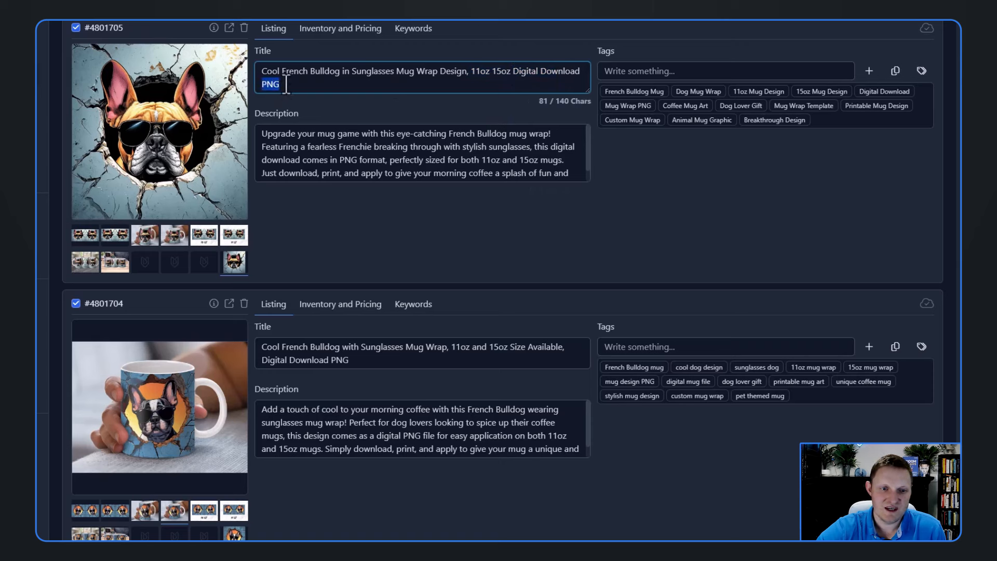
pyautogui.click(690, 195)
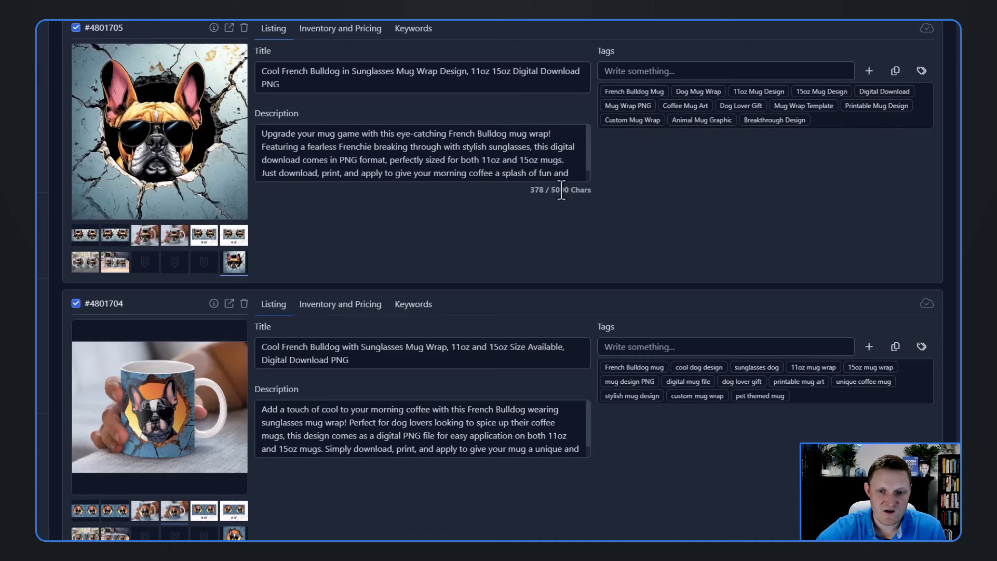
# - Enlarge the first French Bulldog listing's description box and read the full generated description to its end
pyautogui.click(535, 160)
pyautogui.moveTo(586, 179); pyautogui.dragTo(592, 269)
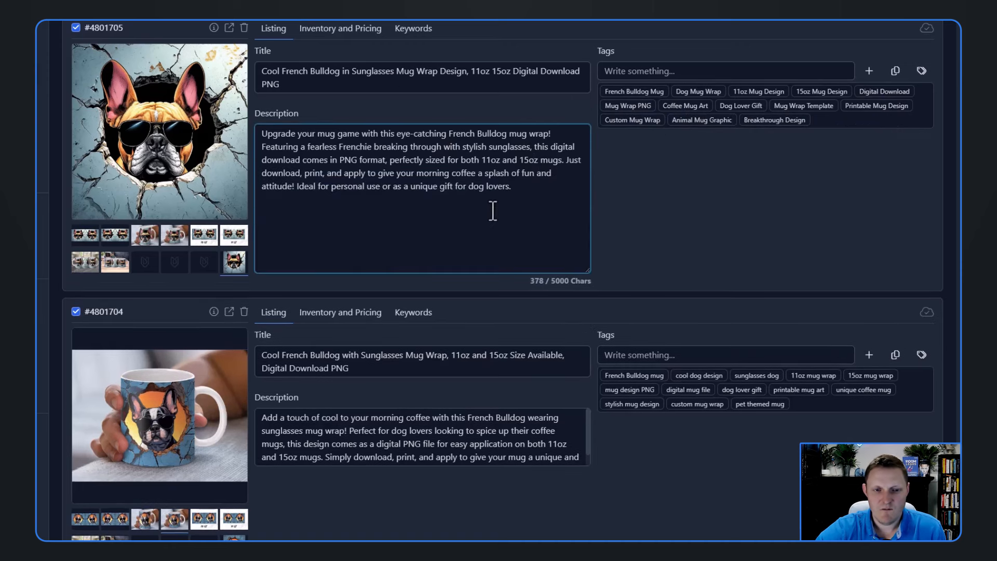
pyautogui.click(493, 211)
pyautogui.click(526, 211)
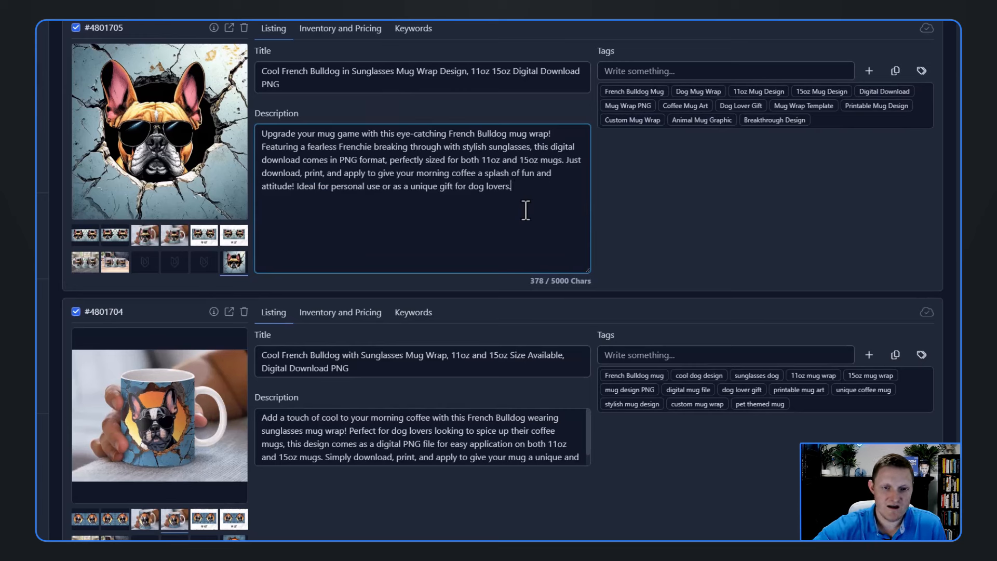
pyautogui.moveTo(515, 186)
pyautogui.mouseDown()
pyautogui.moveTo(249, 130)
pyautogui.moveTo(524, 177)
pyautogui.moveTo(525, 191)
pyautogui.mouseUp()
pyautogui.click(299, 148)
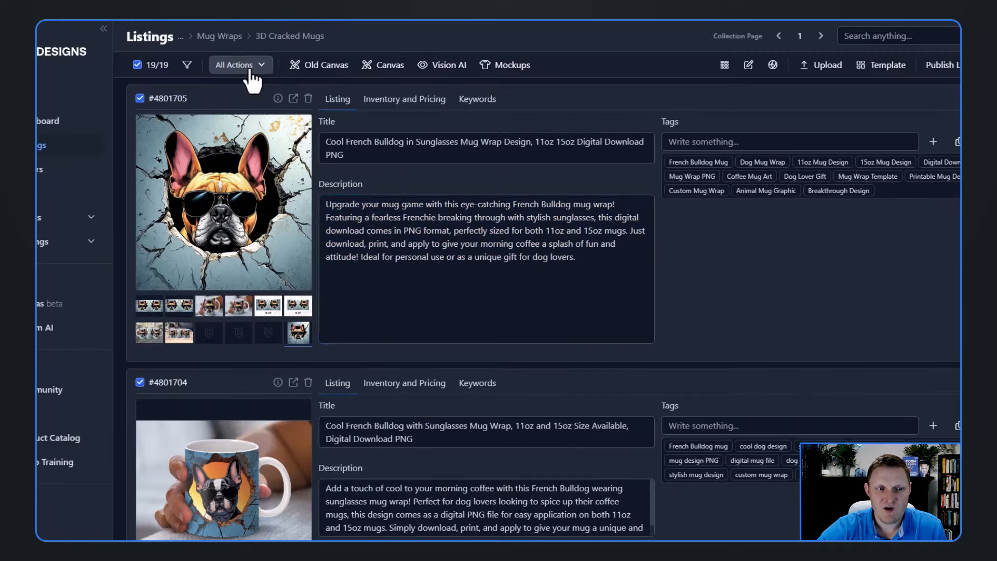
# - Set up a bulk edit of the selected listings using the Description field and the Add to end action
pyautogui.click(250, 67)
pyautogui.click(254, 108)
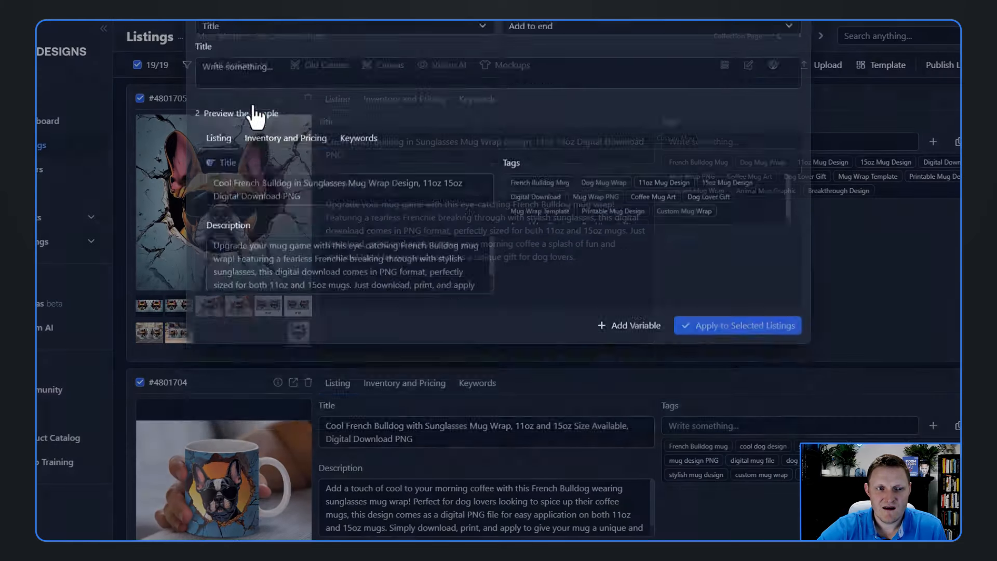
pyautogui.click(361, 115)
pyautogui.click(314, 155)
pyautogui.click(530, 117)
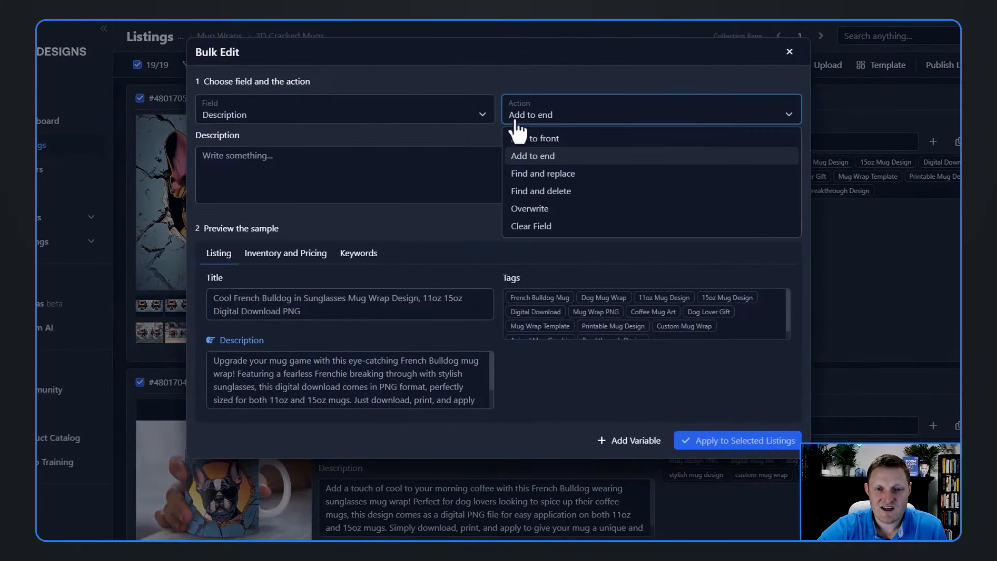
pyautogui.click(534, 156)
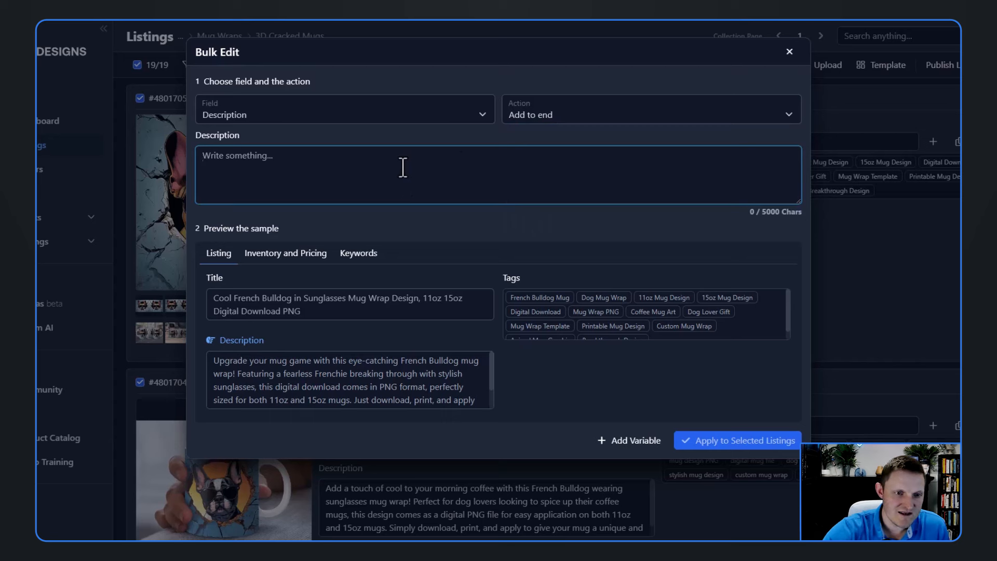
# - Enter two blank lines as the text to append, check the sample description, and close the bulk edit without applying it
pyautogui.press('Return')
pyautogui.press('Return')
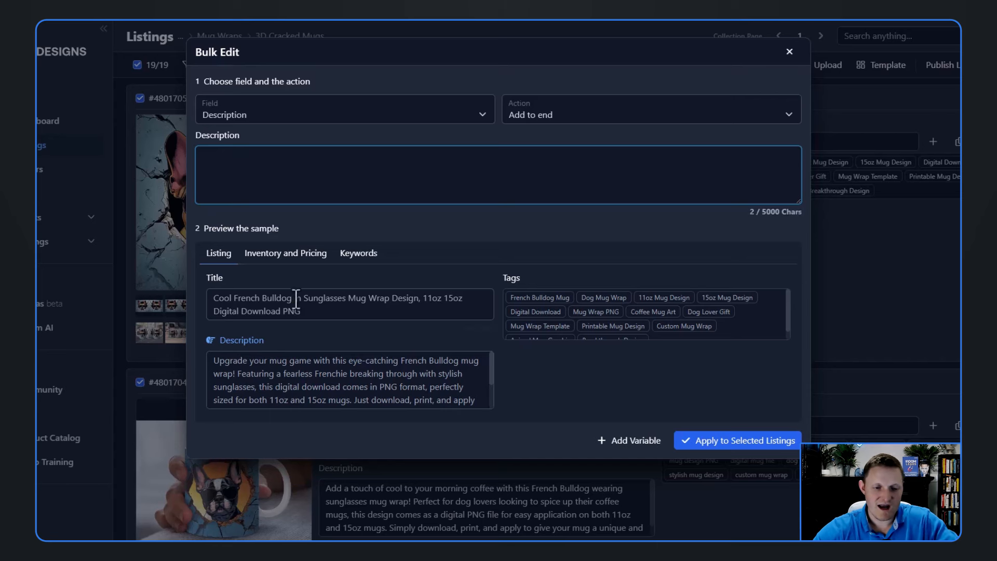
pyautogui.moveTo(338, 367); pyautogui.dragTo(357, 401)
pyautogui.click(571, 385)
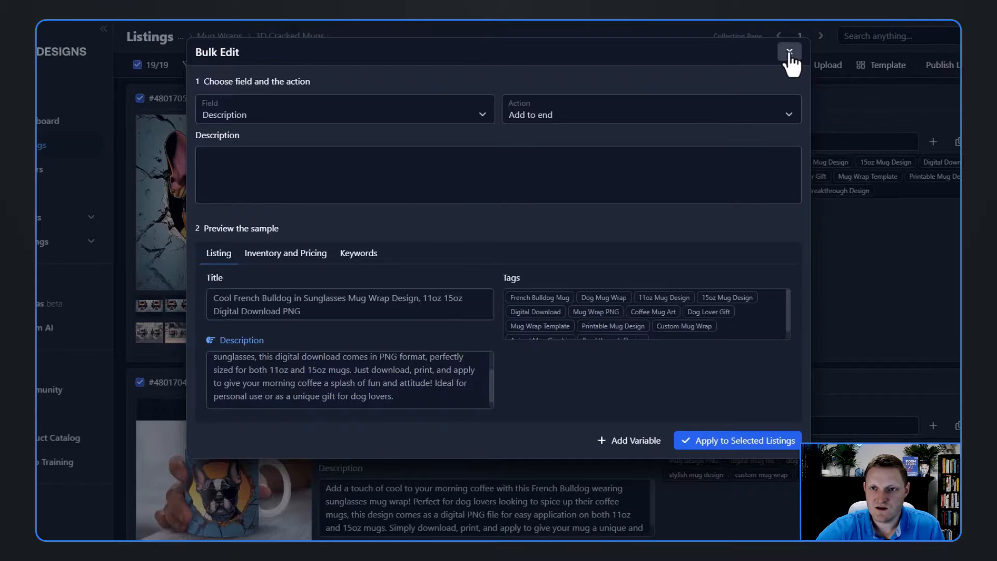
pyautogui.click(790, 52)
# - Review the generated titles, descriptions and tags of the remaining French Bulldog, waterfall, sunset, tropical beach and library mug listings
pyautogui.scroll(-5, 722, 198)
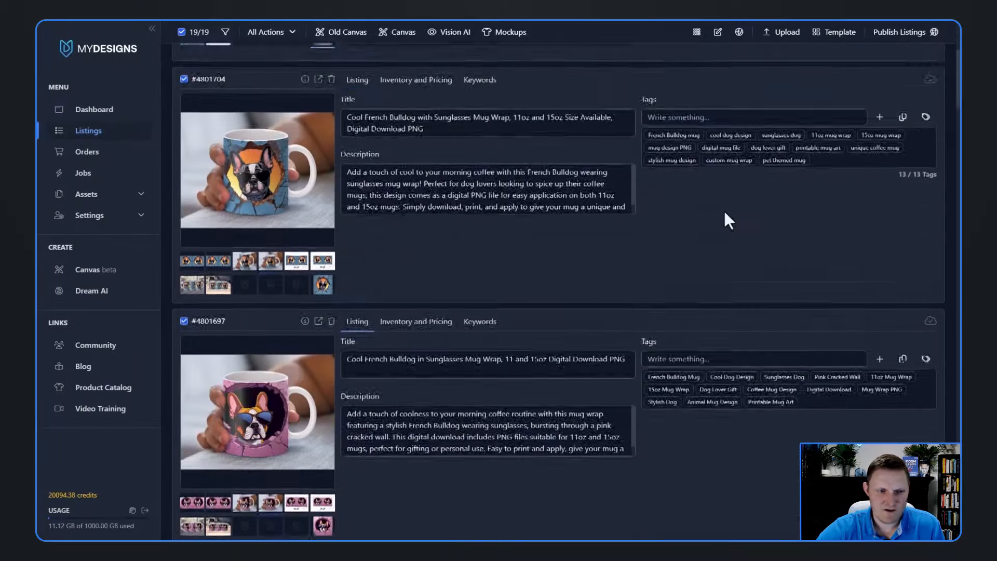
pyautogui.scroll(-15, 724, 209)
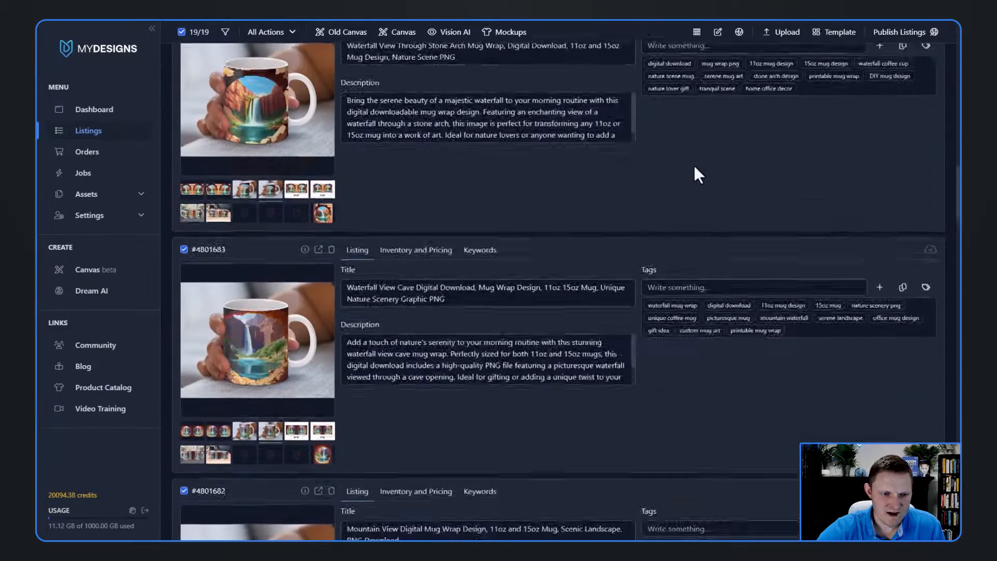
pyautogui.scroll(-20, 694, 165)
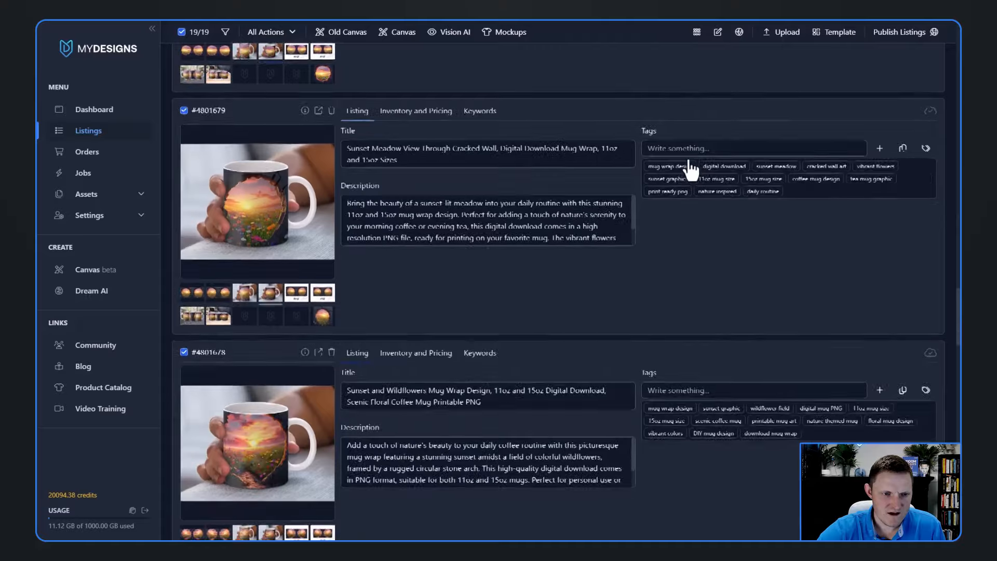
pyautogui.scroll(5, 691, 168)
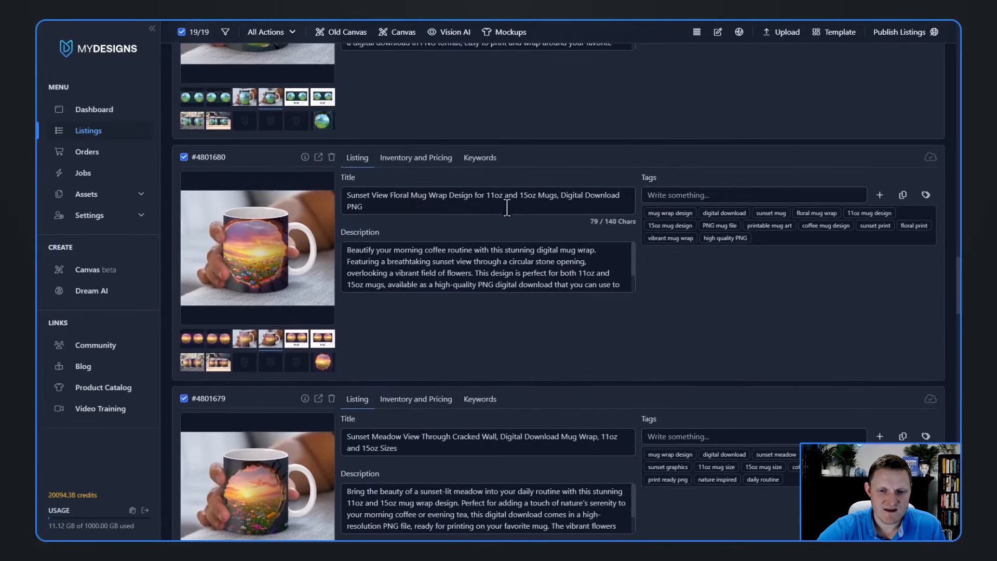
pyautogui.scroll(-2, 594, 272)
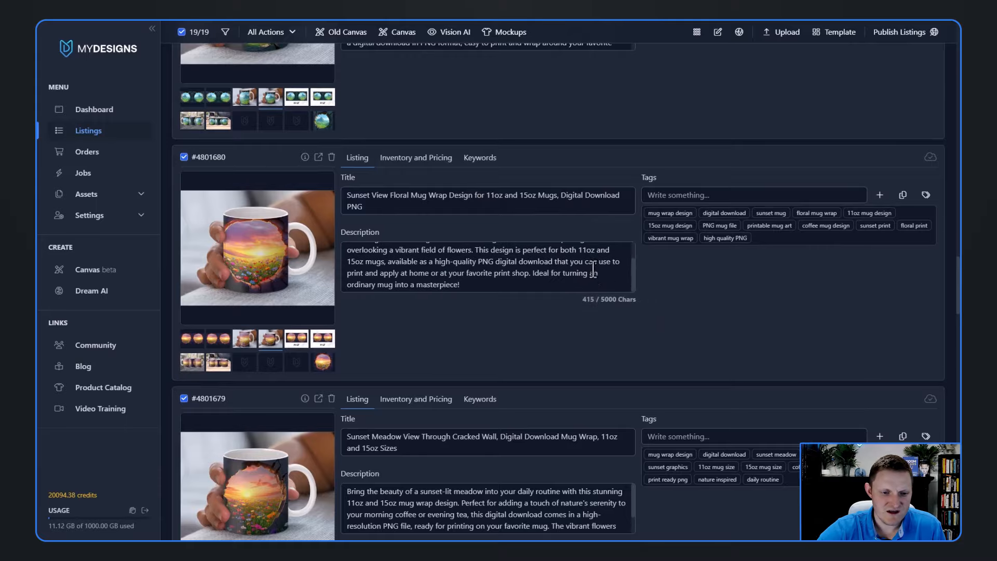
pyautogui.scroll(-2, 593, 271)
pyautogui.scroll(-10, 502, 324)
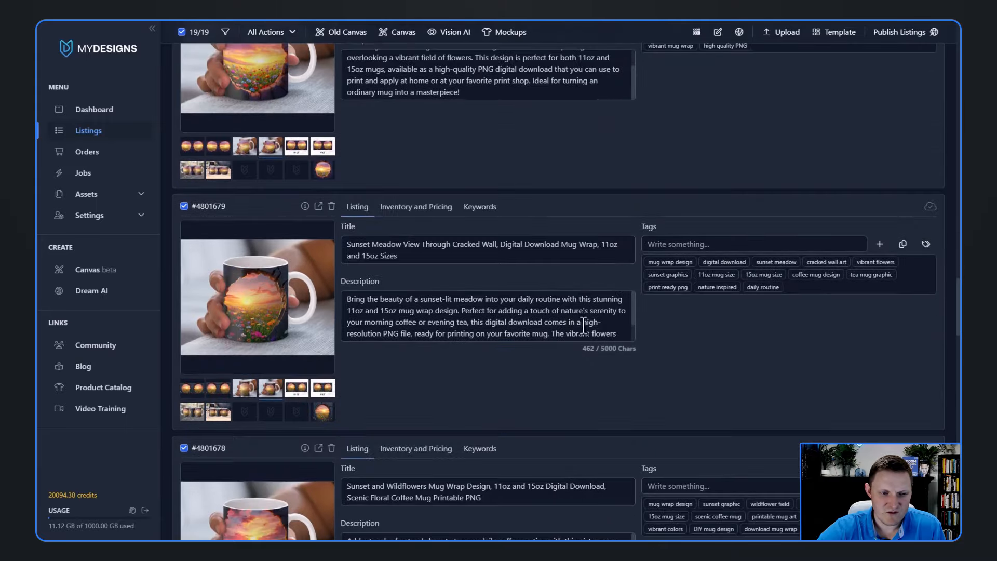
pyautogui.scroll(-2, 553, 336)
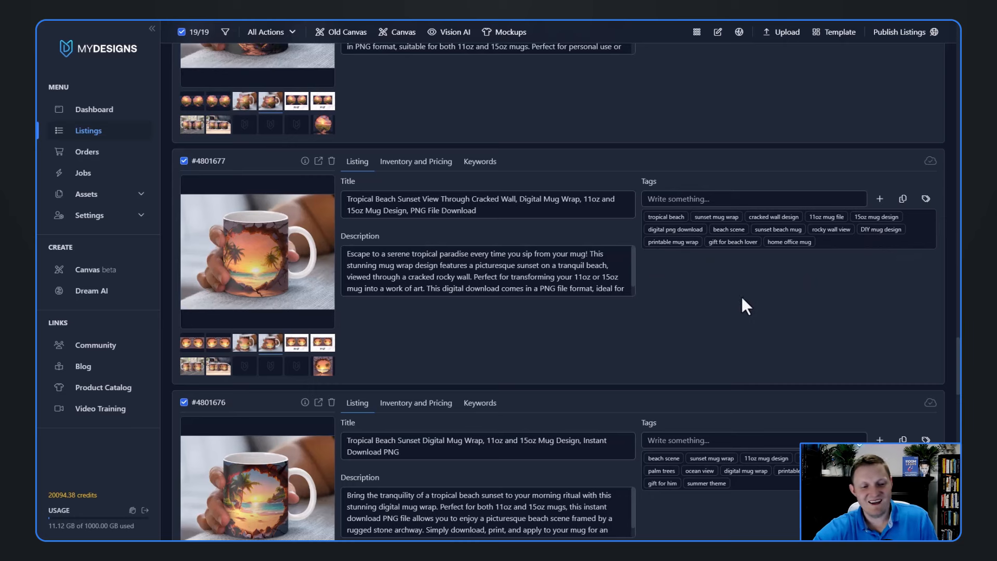
pyautogui.scroll(-3, 675, 259)
pyautogui.scroll(-3, 638, 301)
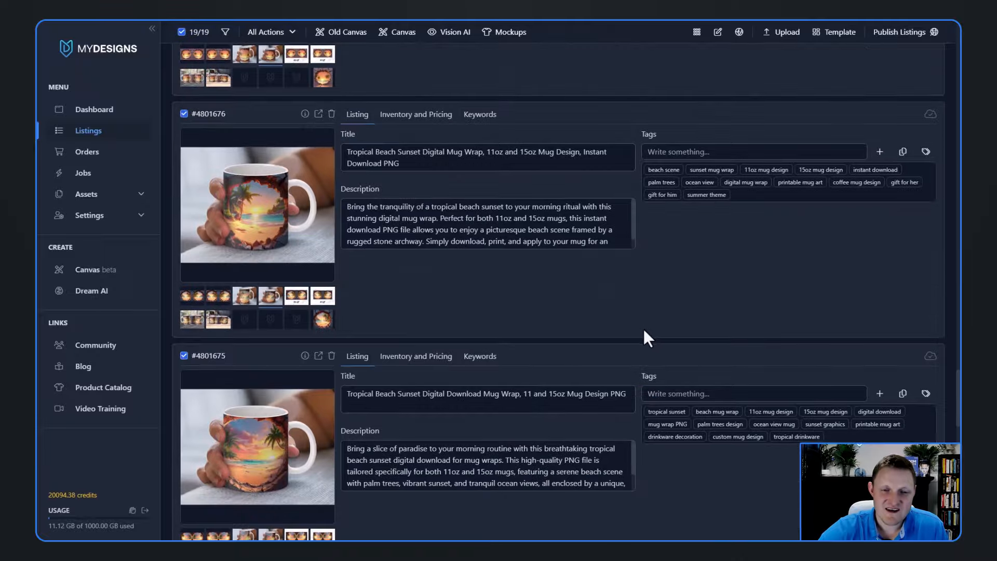
pyautogui.scroll(-4, 642, 324)
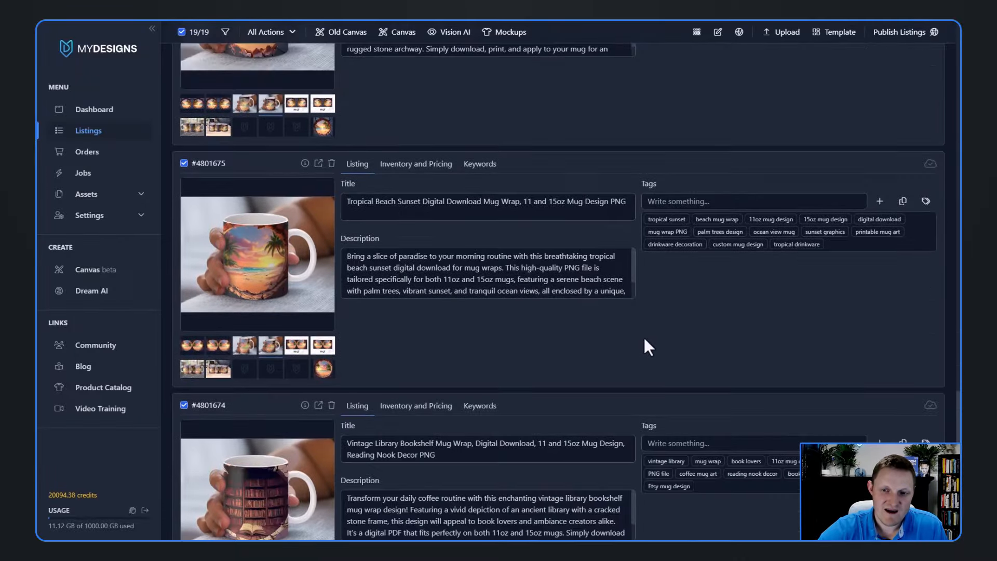
pyautogui.scroll(-3, 645, 338)
pyautogui.scroll(-4, 652, 387)
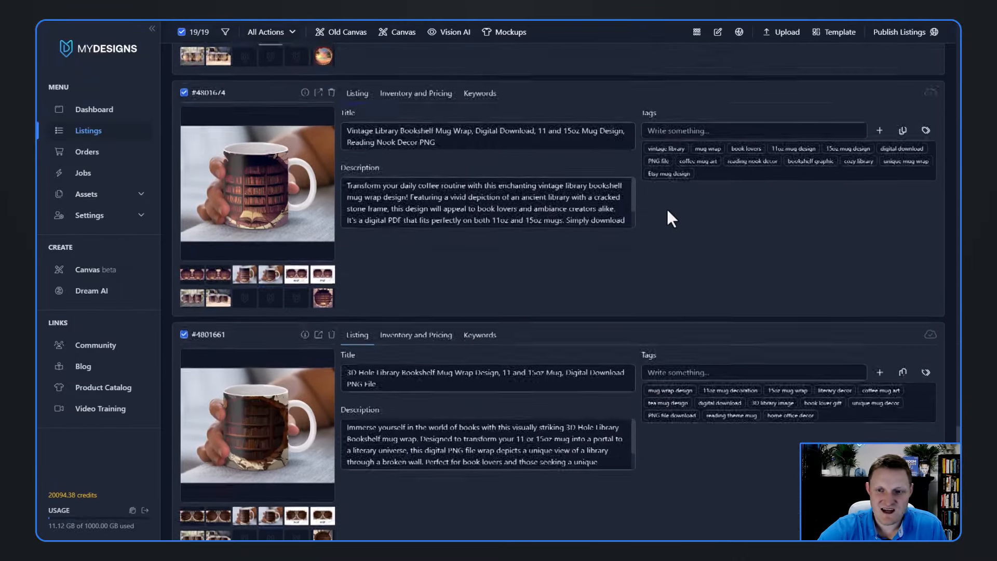
# - Replace the "Etsy mug design" tag on the vintage library bookshelf listing with "library mug wrap"
pyautogui.scroll(1, 671, 218)
pyautogui.click(669, 198)
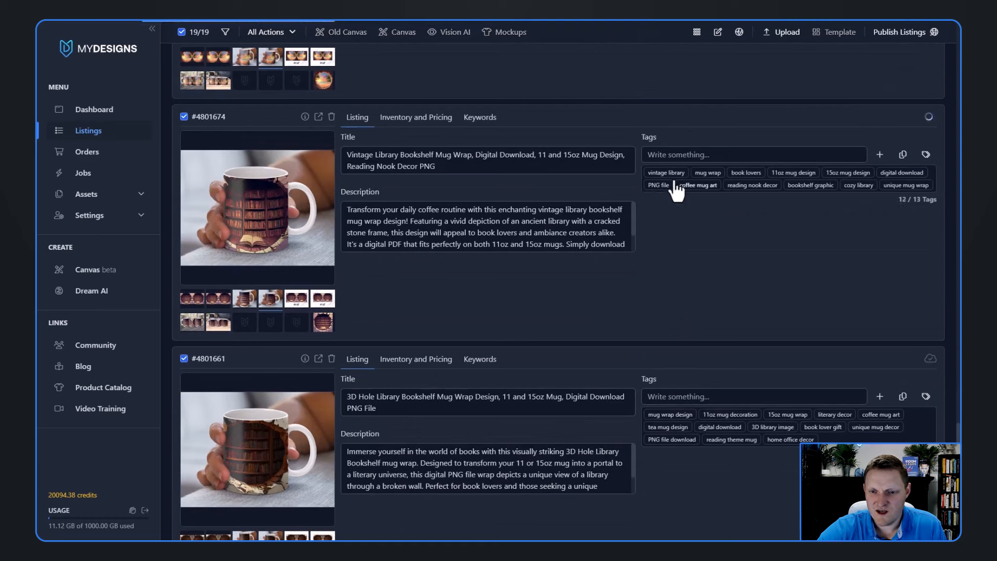
pyautogui.click(711, 154)
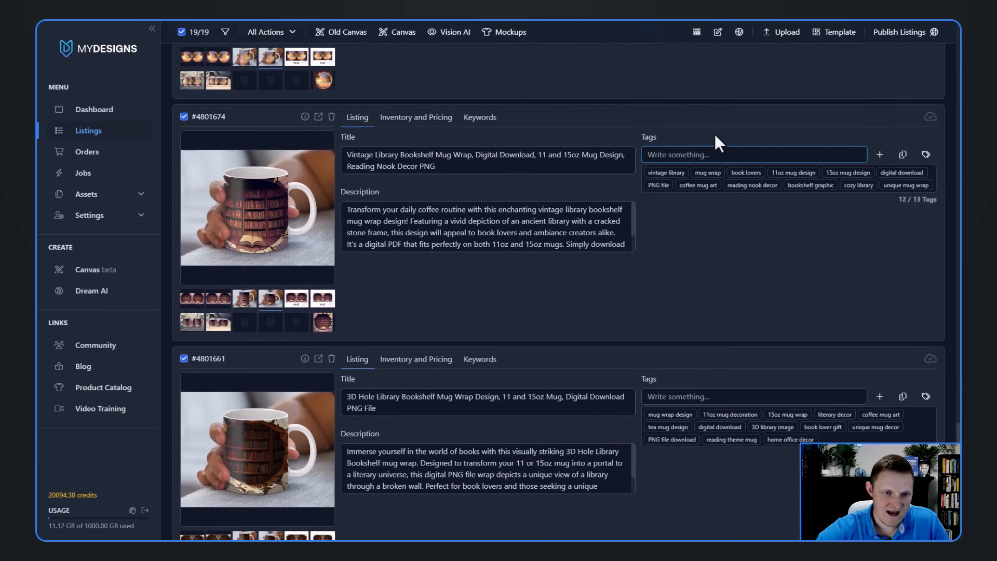
pyautogui.write('library ')
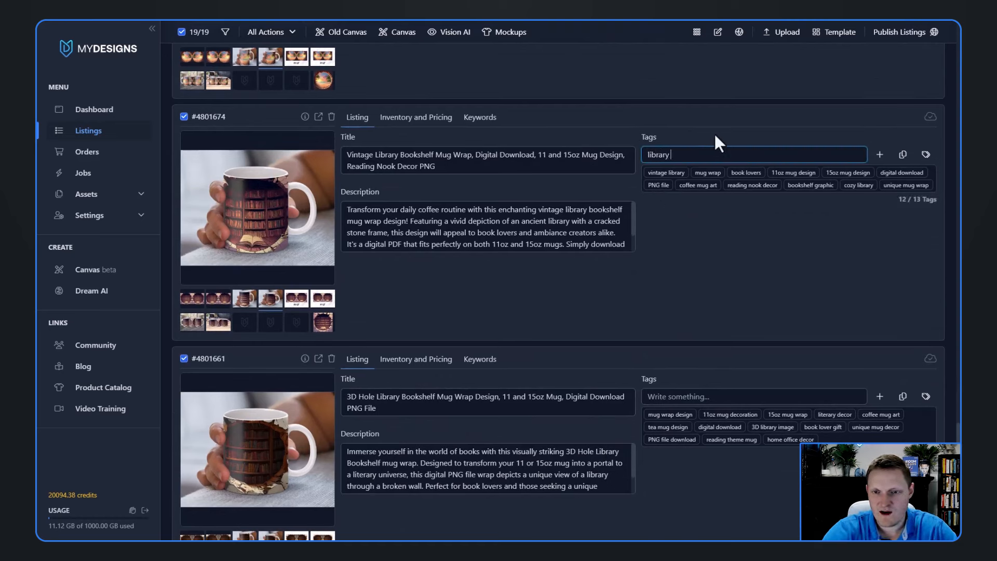
pyautogui.write('mug wrap')
pyautogui.press('Return')
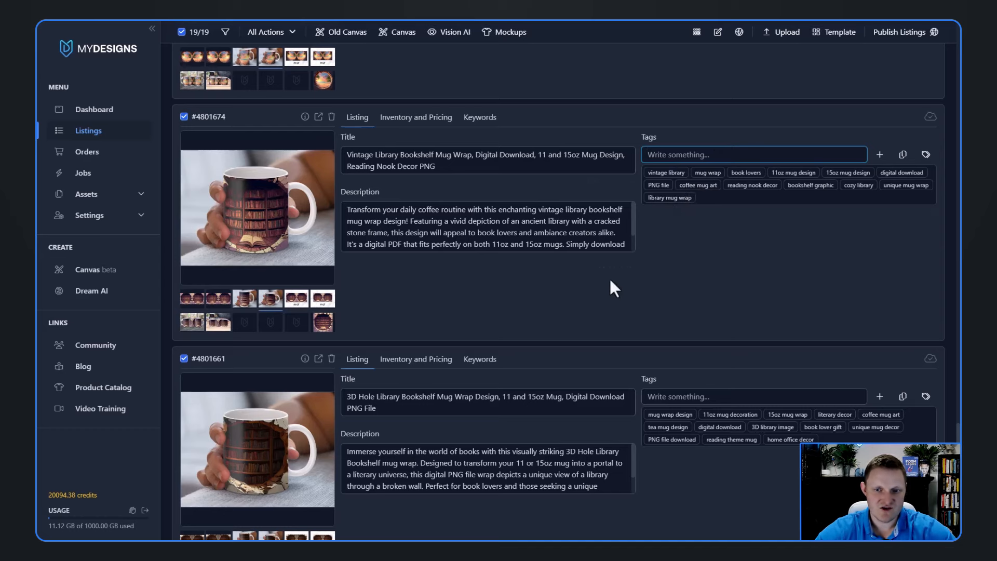
# - Start publishing all 19 selected mug wrap listings as digital products
pyautogui.scroll(-5, 675, 245)
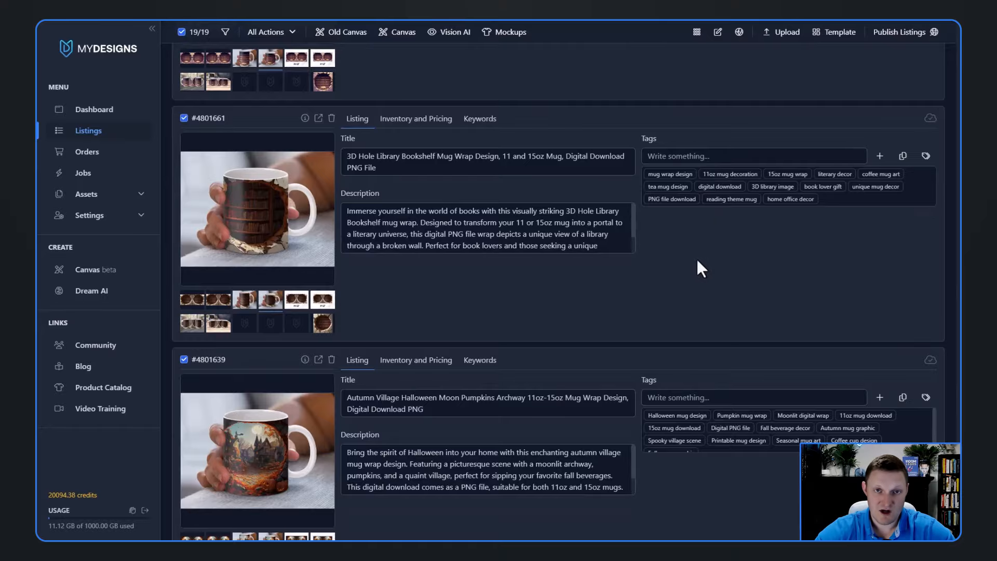
pyautogui.scroll(-5, 693, 264)
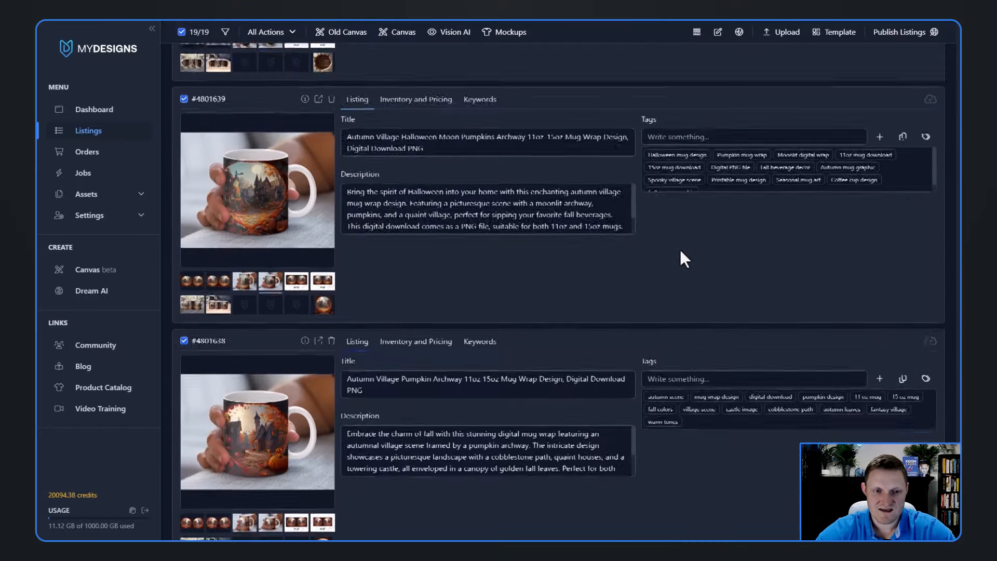
pyautogui.scroll(20, 664, 400)
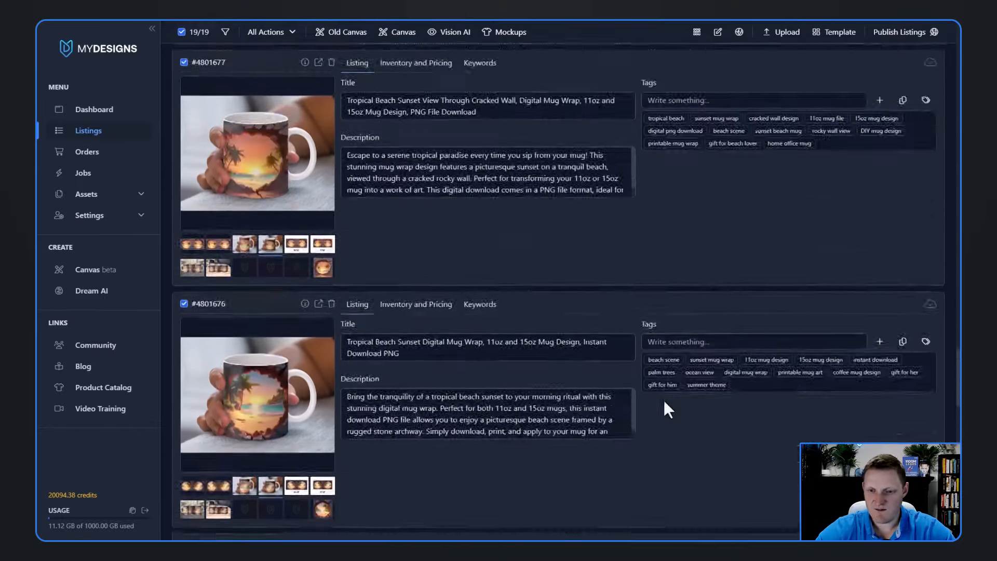
pyautogui.scroll(20, 663, 398)
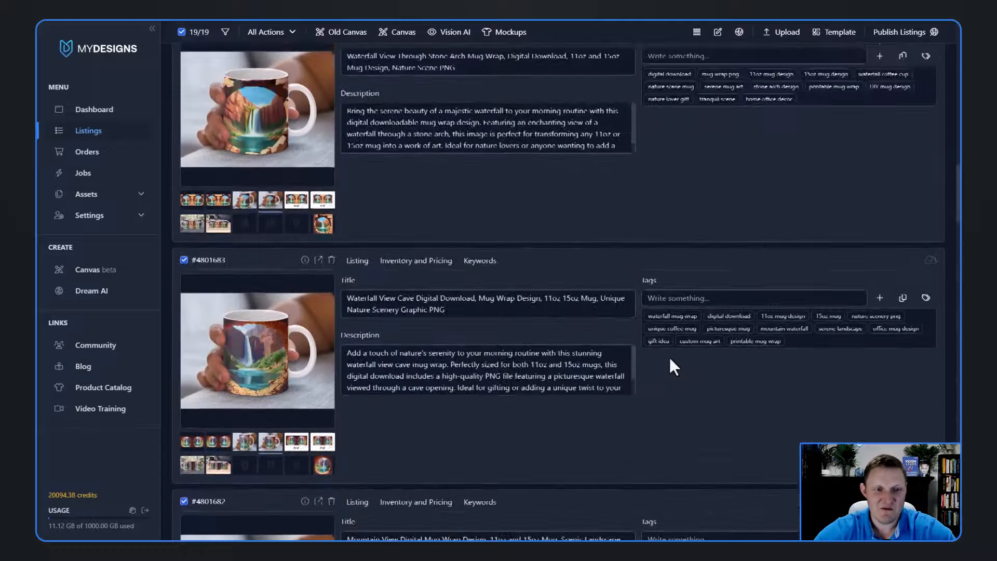
pyautogui.scroll(15, 669, 363)
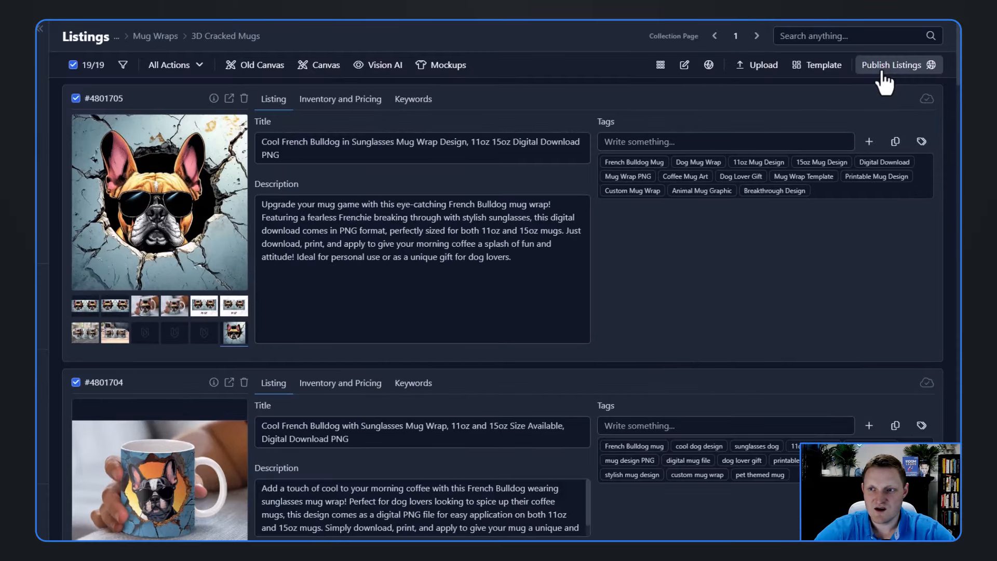
pyautogui.click(904, 60)
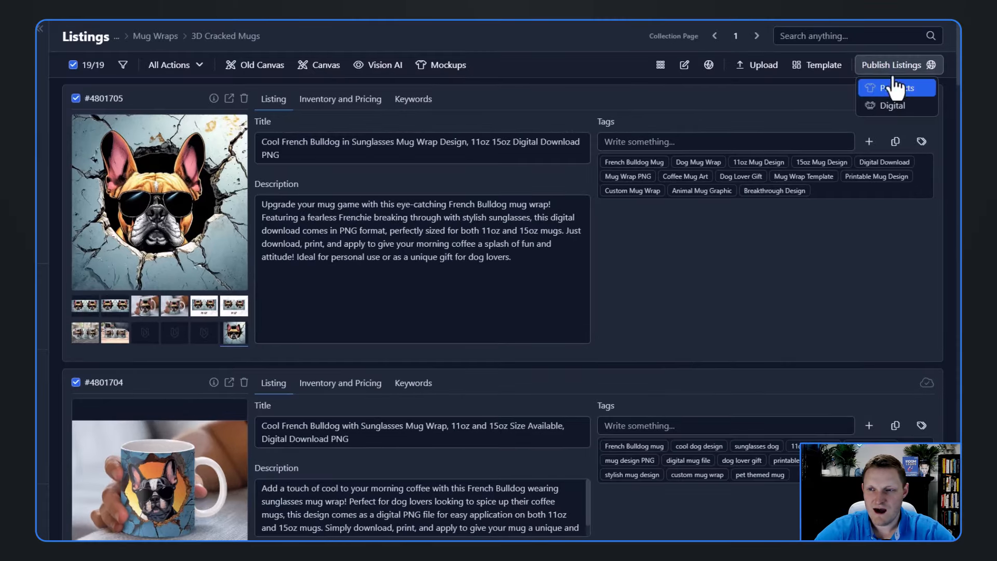
pyautogui.click(93, 65)
pyautogui.click(96, 89)
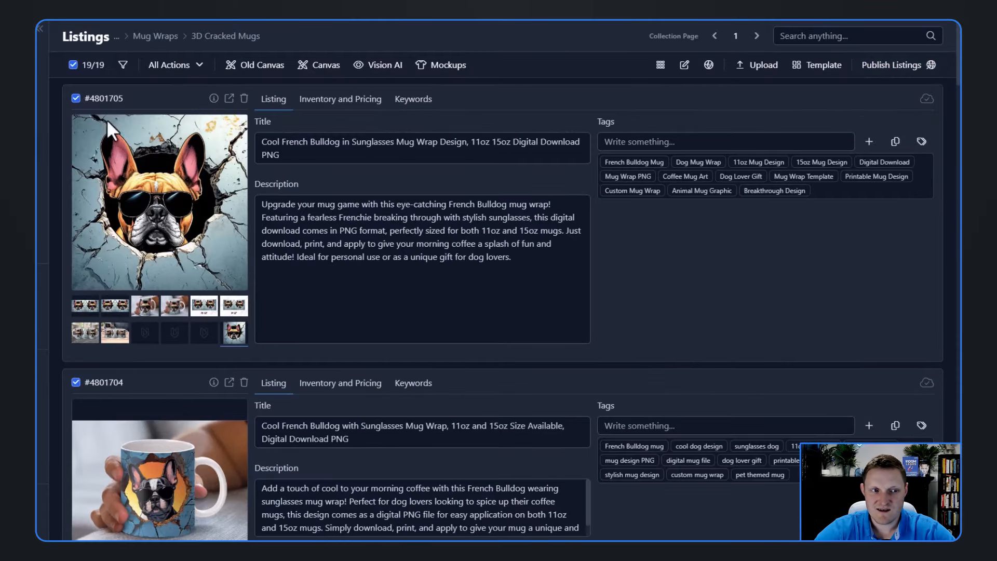
pyautogui.click(897, 68)
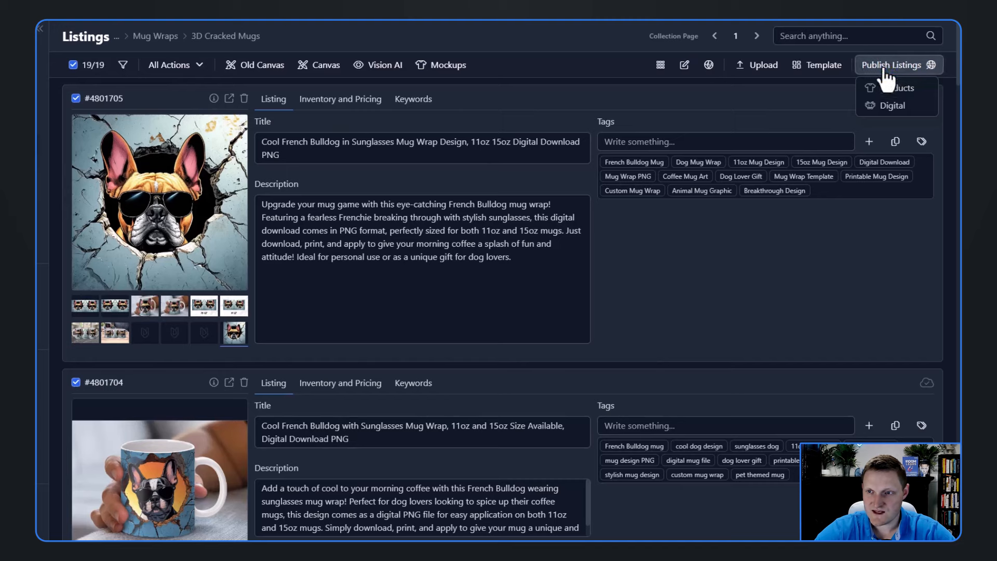
pyautogui.click(900, 107)
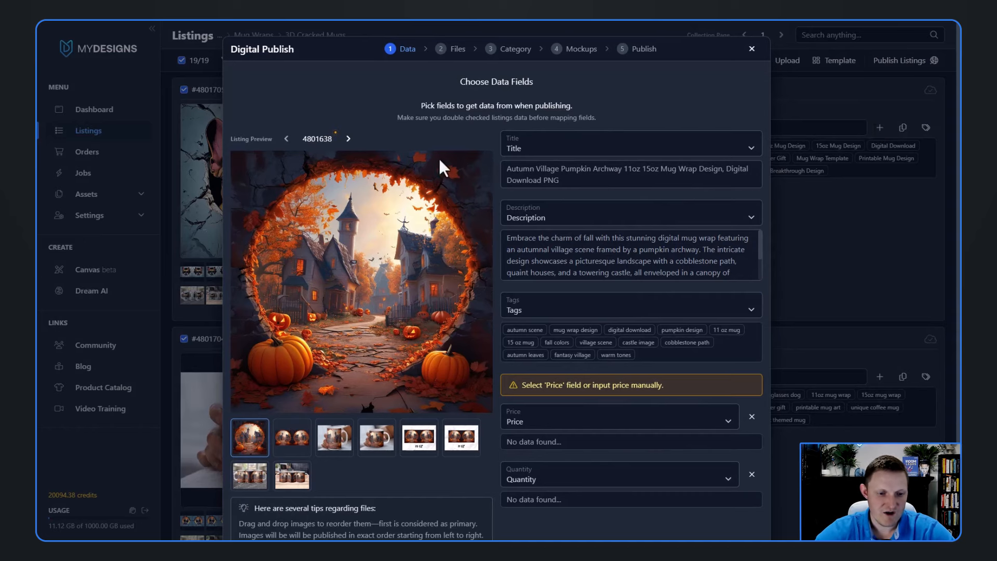
# - Preview several listings' images, titles, descriptions and tags in the publishing data fields, returning to the autumn village pumpkin listing
pyautogui.scroll(-1, 438, 157)
pyautogui.scroll(-1, 450, 163)
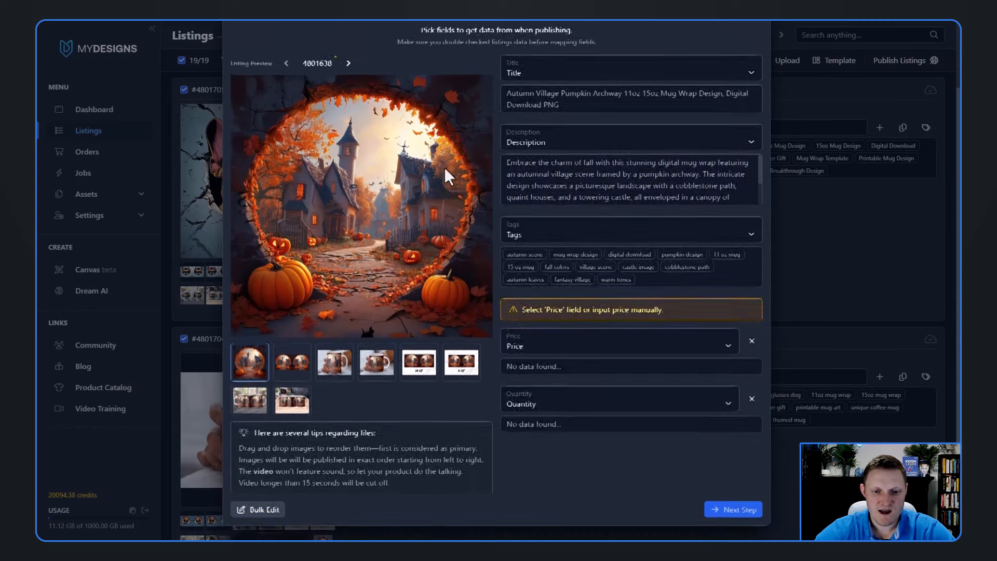
pyautogui.click(349, 63)
pyautogui.click(349, 63)
pyautogui.click(286, 62)
pyautogui.click(286, 62)
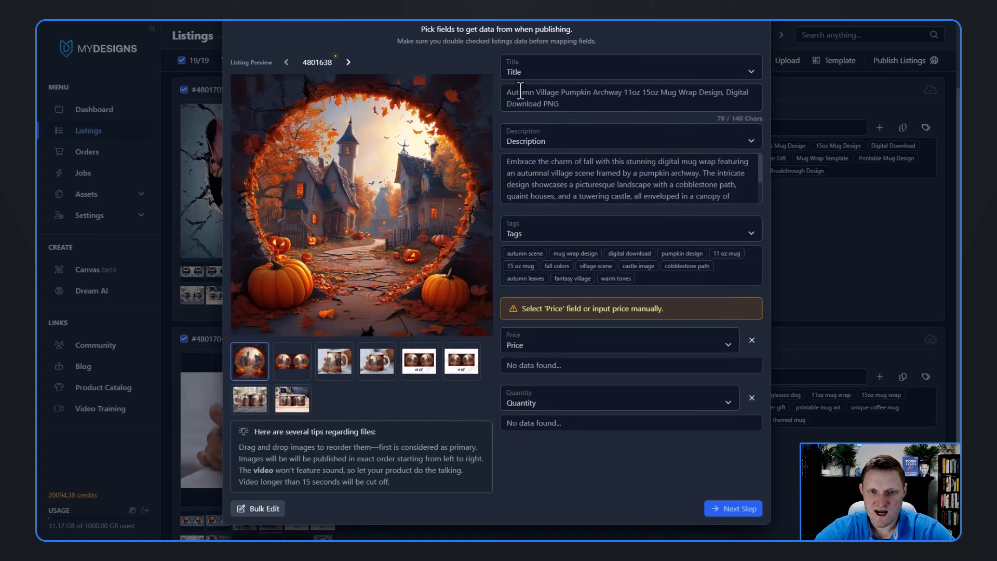
pyautogui.moveTo(505, 92); pyautogui.dragTo(566, 105)
pyautogui.moveTo(505, 162); pyautogui.dragTo(635, 189)
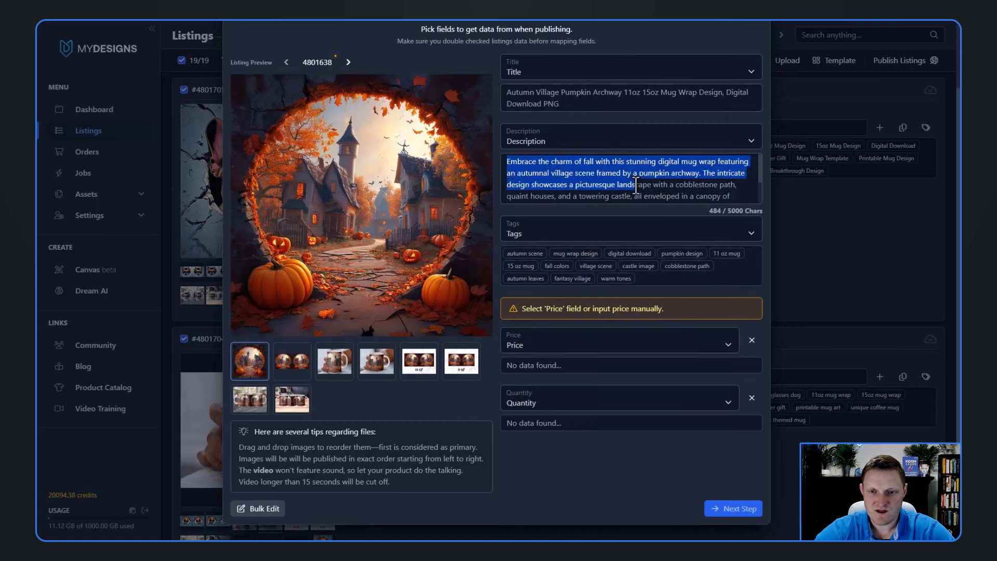
pyautogui.click(623, 191)
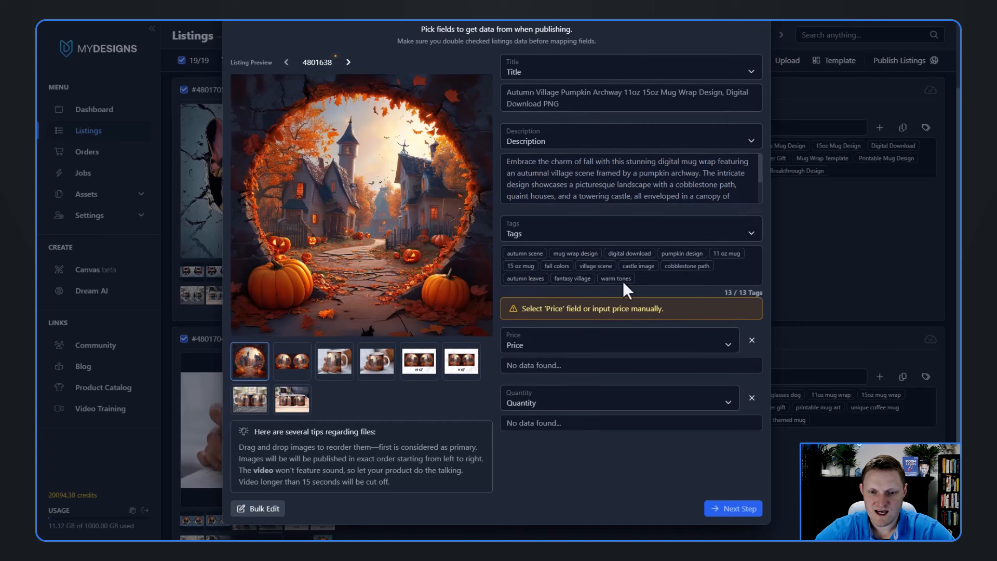
pyautogui.click(348, 62)
pyautogui.click(348, 62)
pyautogui.click(287, 63)
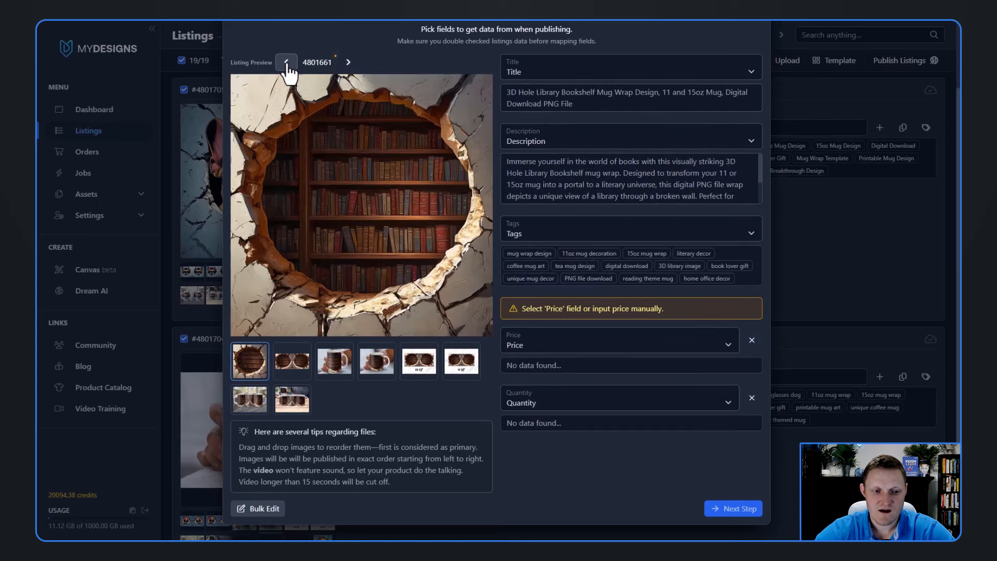
pyautogui.click(287, 63)
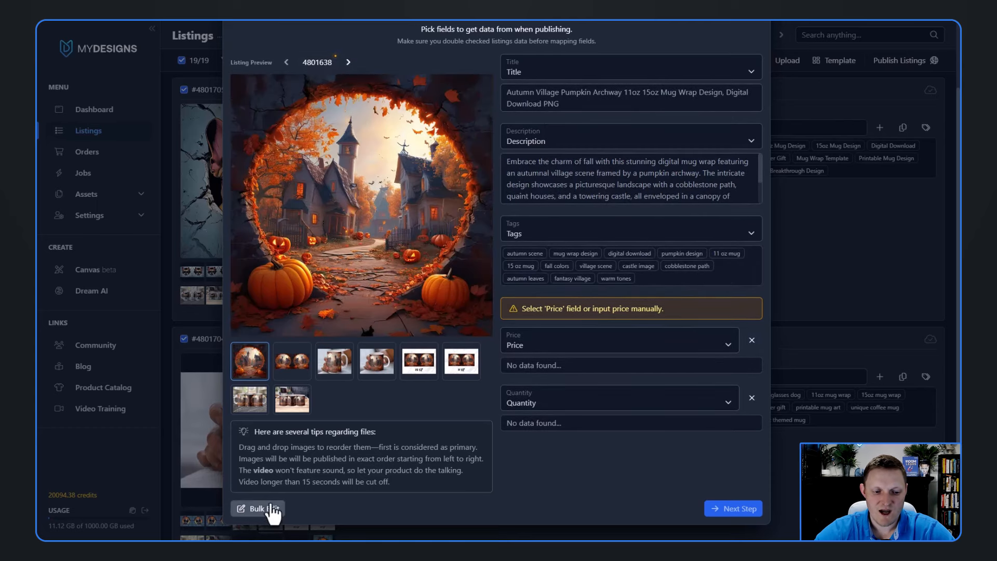
# - Open the bulk edit for the digital listings and enter a price of 4.49
pyautogui.click(675, 429)
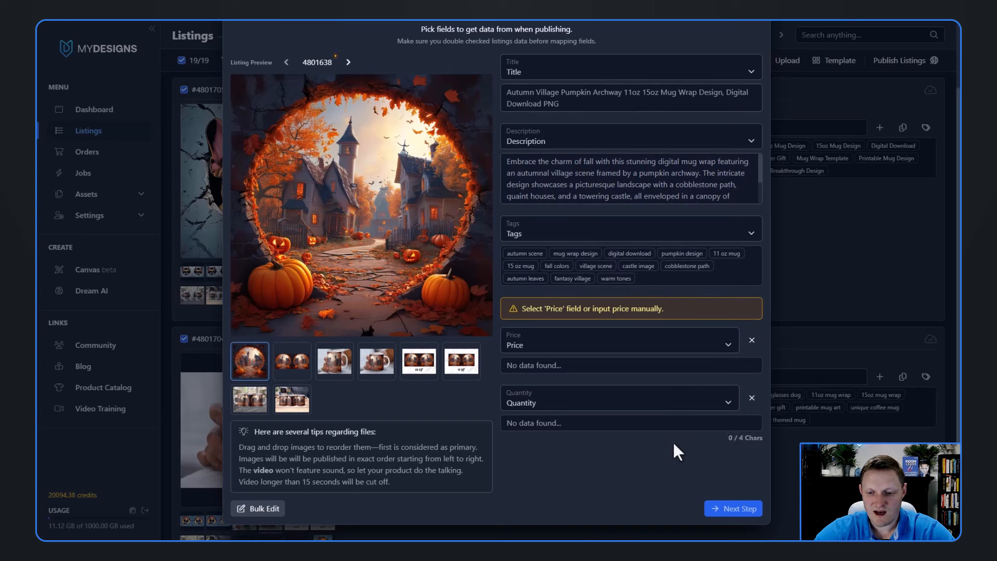
pyautogui.click(684, 446)
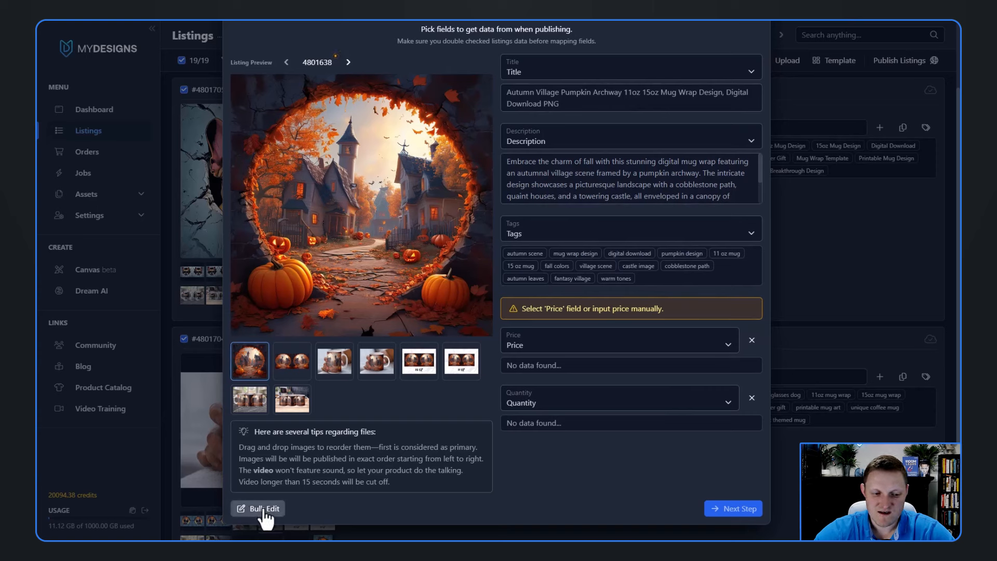
pyautogui.click(522, 357)
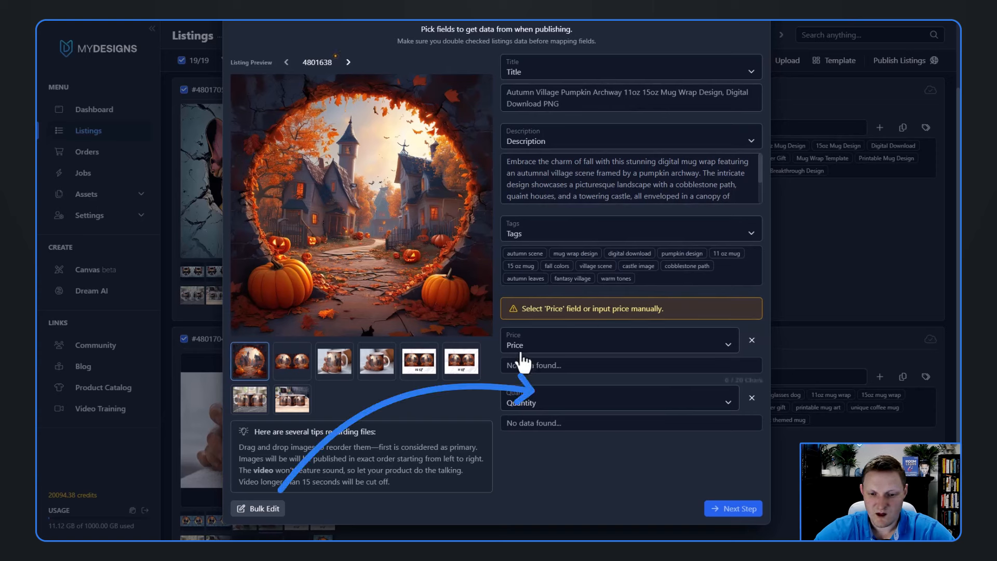
pyautogui.click(526, 441)
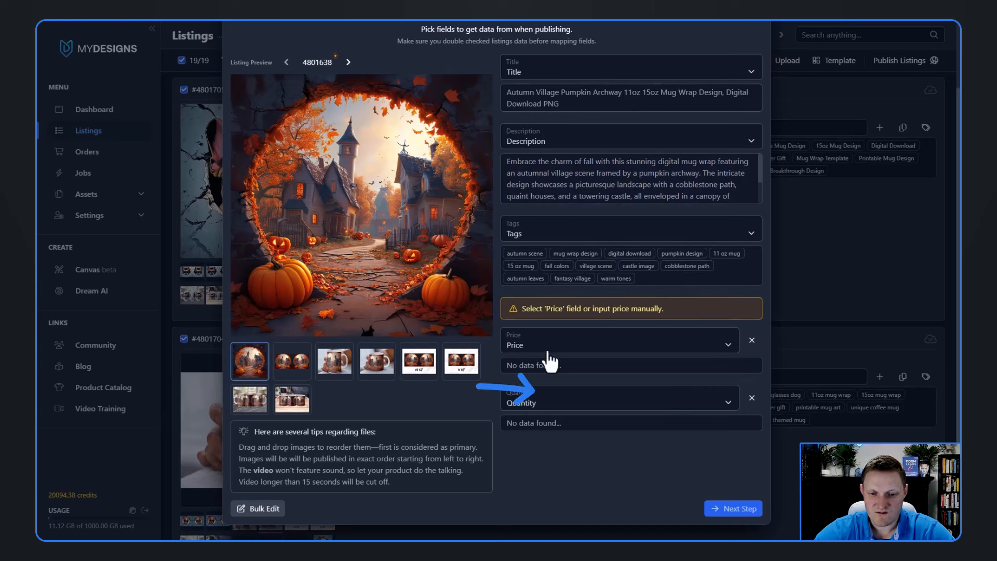
pyautogui.click(255, 510)
pyautogui.click(435, 92)
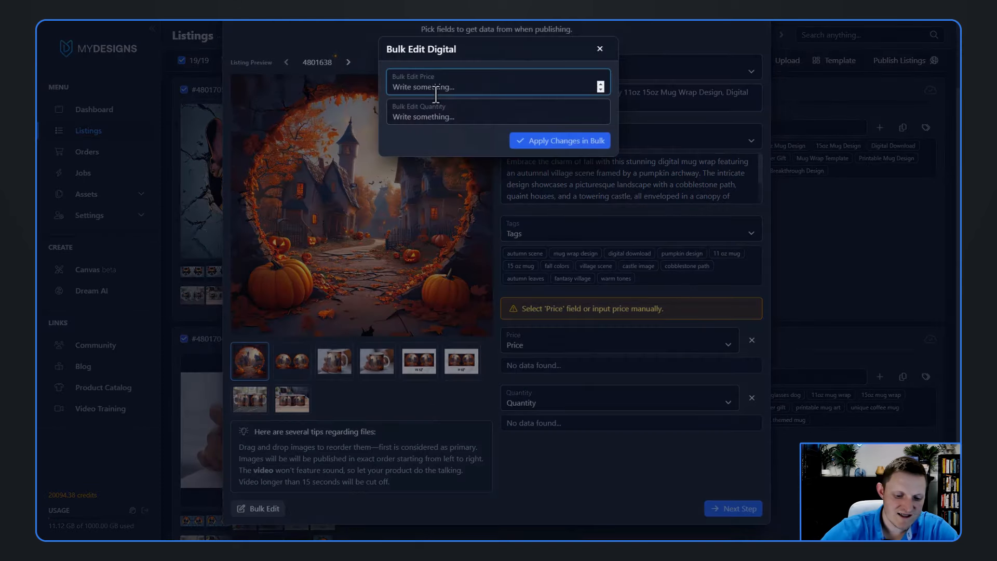
pyautogui.write('2')
pyautogui.press('BackSpace')
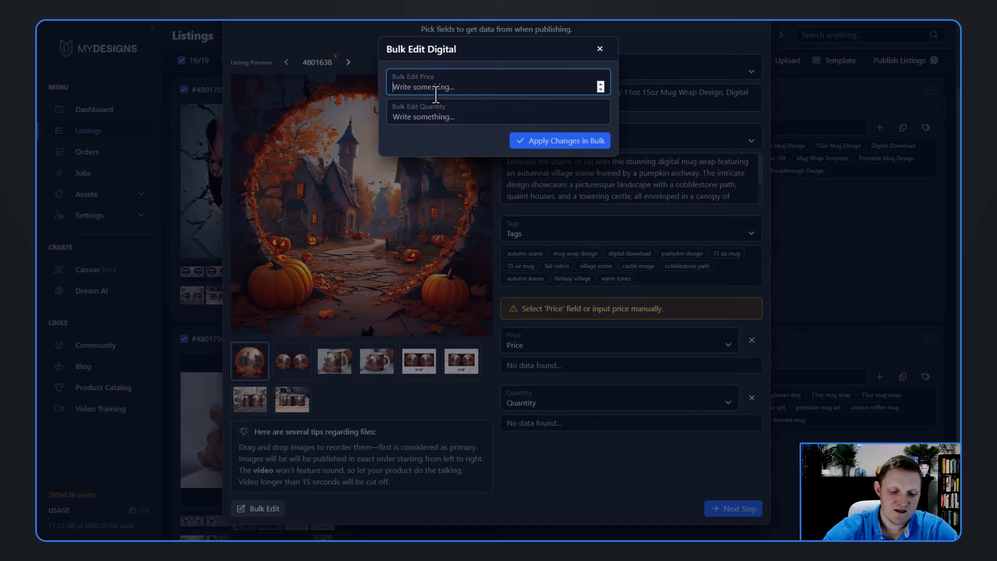
pyautogui.write('4.49')
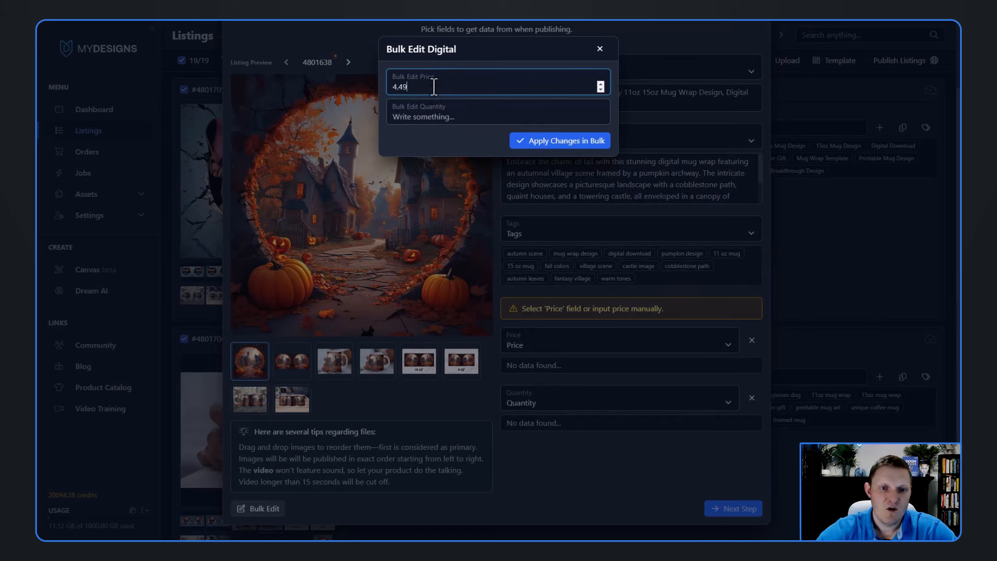
pyautogui.moveTo(434, 87); pyautogui.dragTo(382, 93)
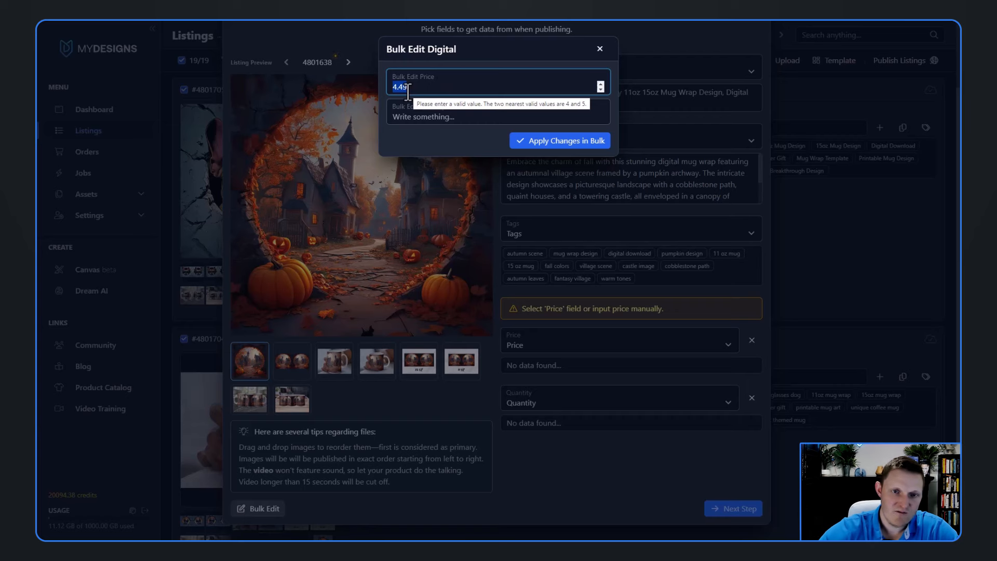
# - Enter a bulk quantity of 999 and apply the bulk changes to the digital listings
pyautogui.click(413, 117)
pyautogui.write('9')
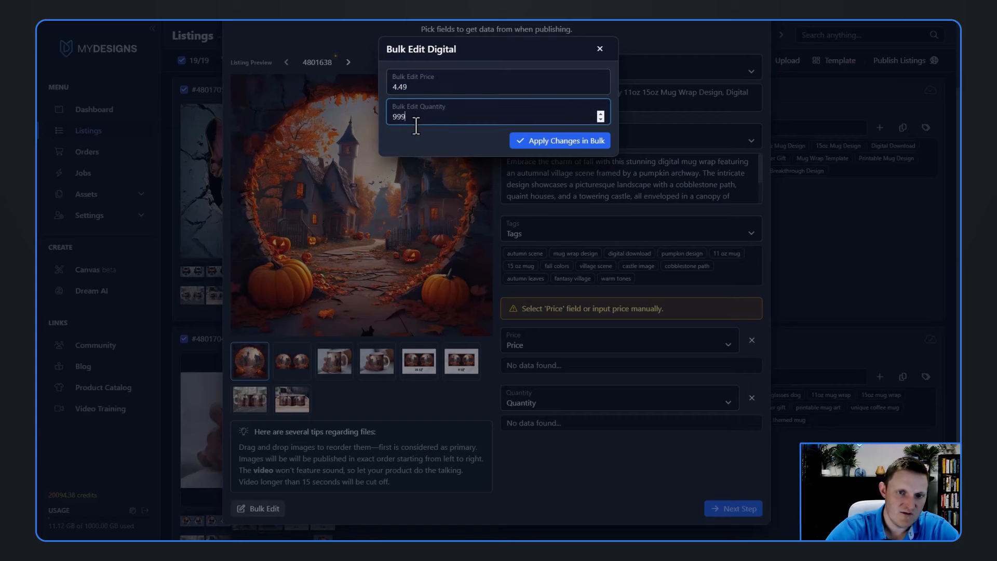
pyautogui.write('99')
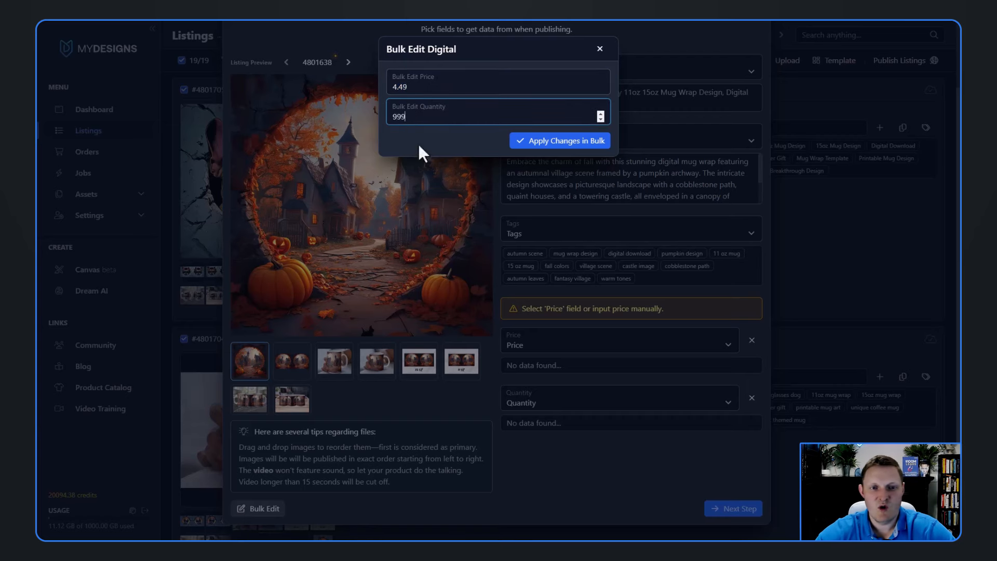
pyautogui.click(554, 141)
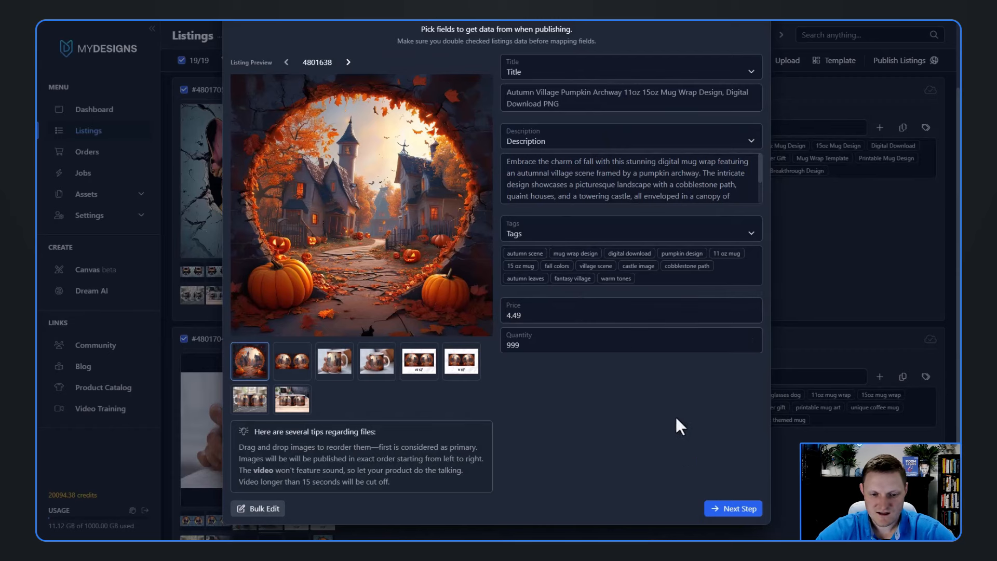
# - Choose the "Select files to sell" mode with the 15oz and 11oz files, and continue to the category stage
pyautogui.click(727, 509)
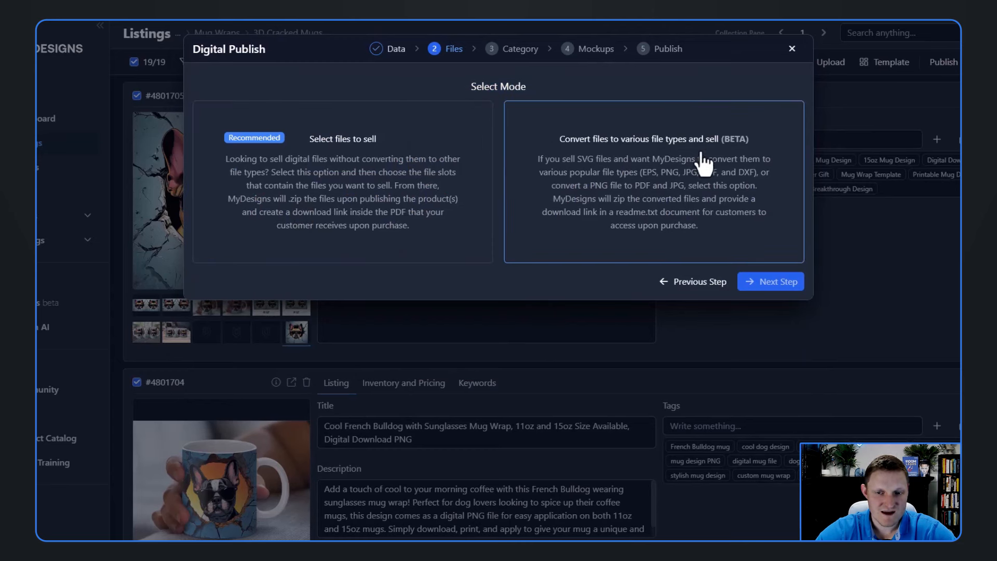
pyautogui.click(343, 176)
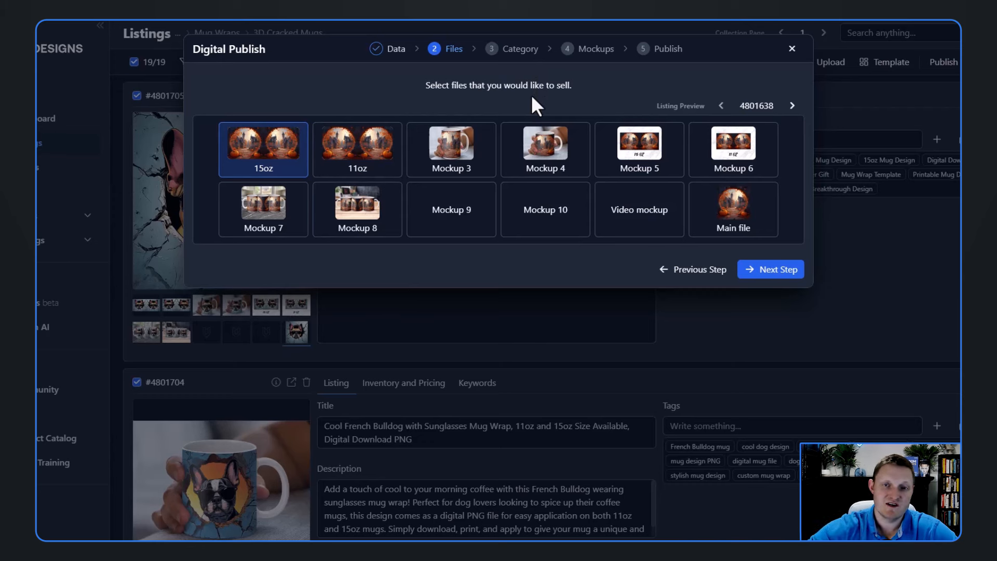
pyautogui.click(259, 160)
pyautogui.click(261, 157)
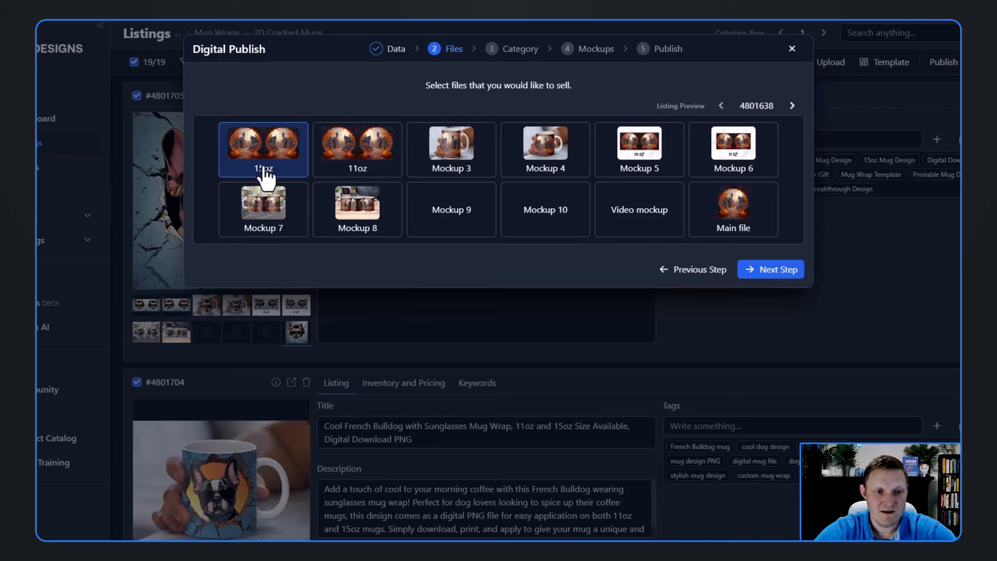
pyautogui.click(357, 161)
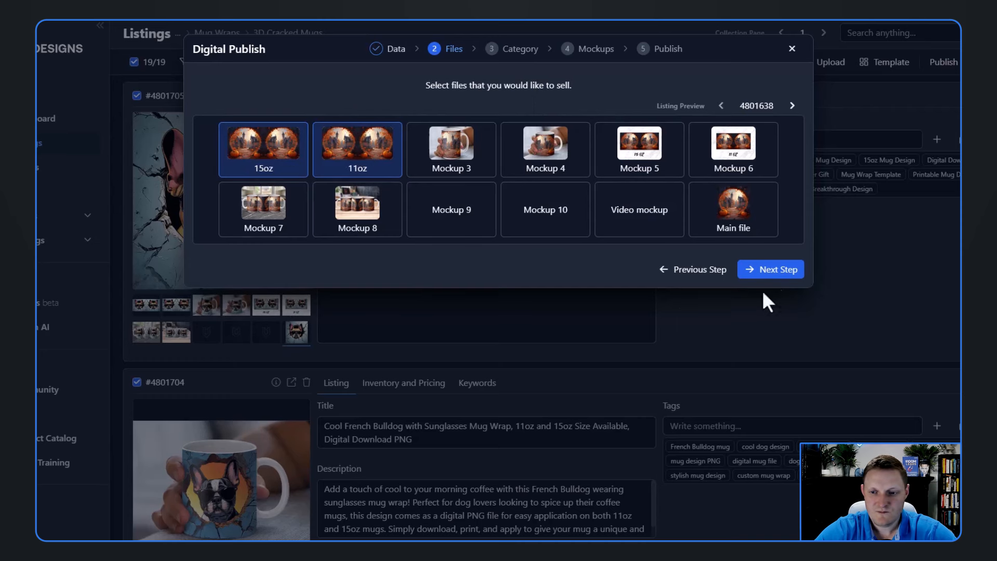
pyautogui.click(789, 280)
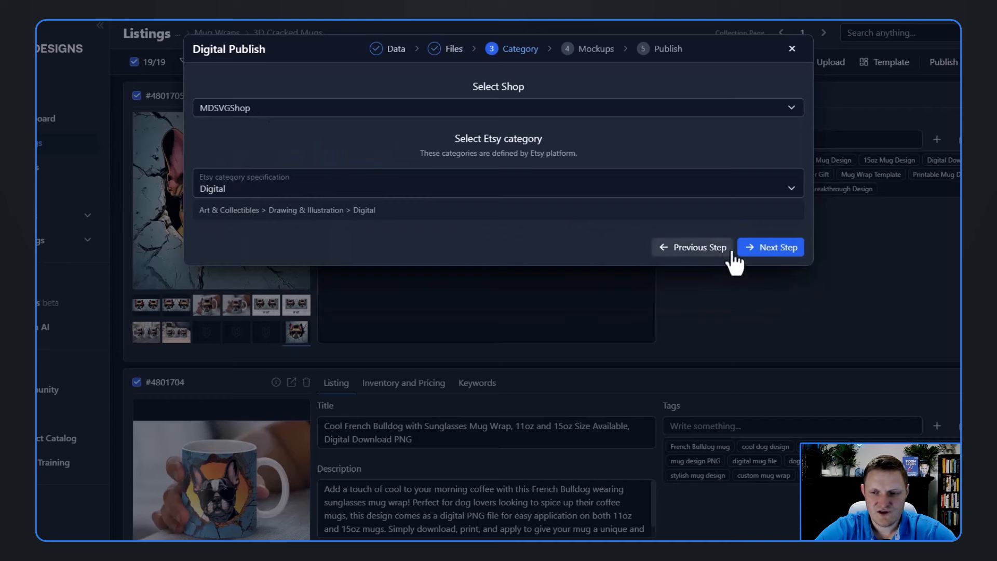
# - Select the MDSVGShop shop, keep the Digital category, and continue to the mockups stage
pyautogui.click(313, 110)
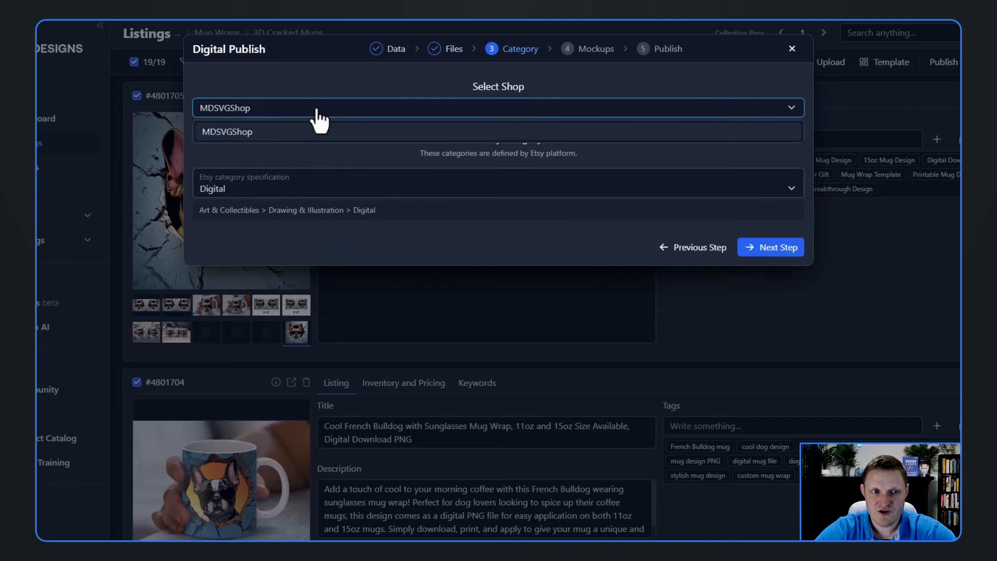
pyautogui.click(260, 132)
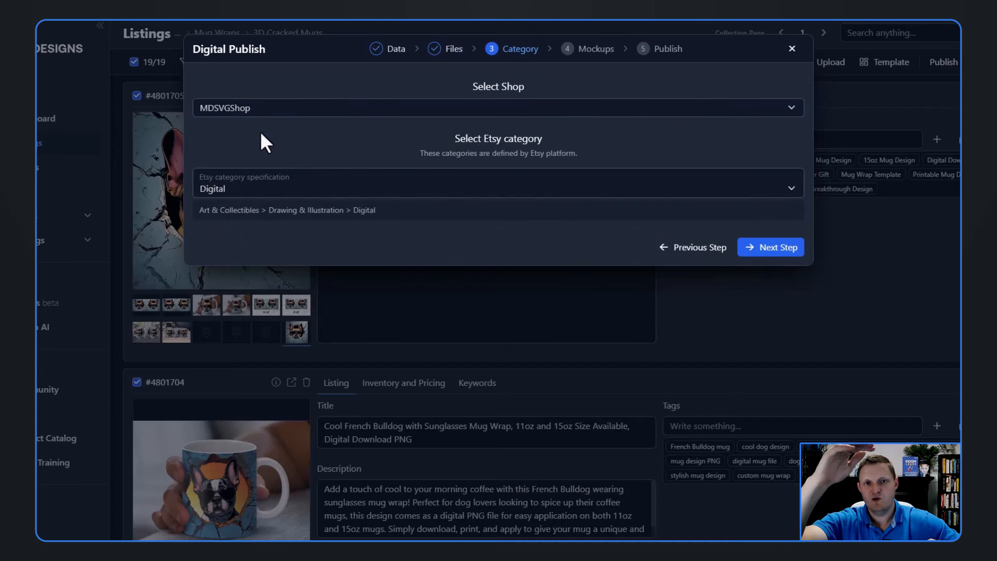
pyautogui.click(276, 116)
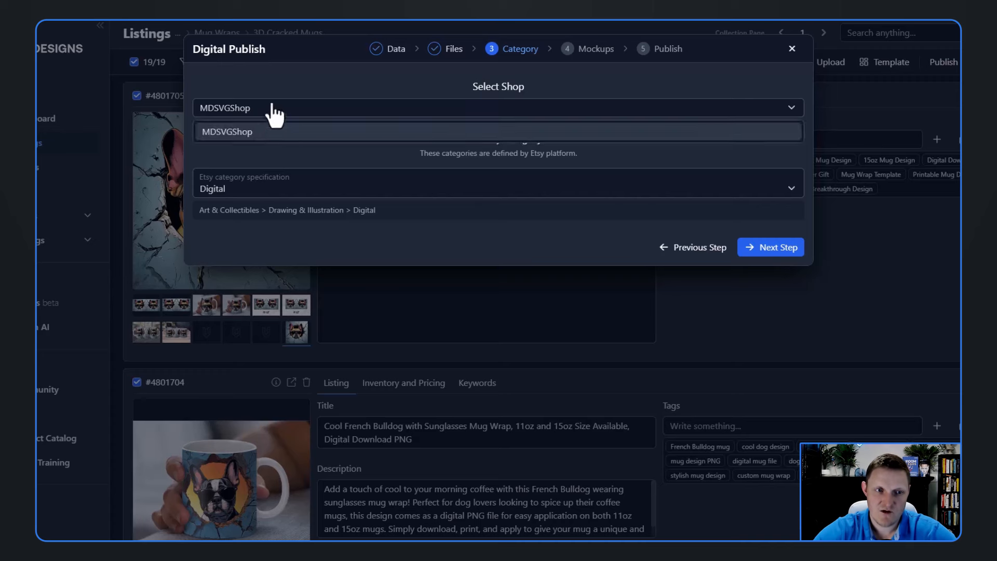
pyautogui.click(275, 131)
pyautogui.click(752, 249)
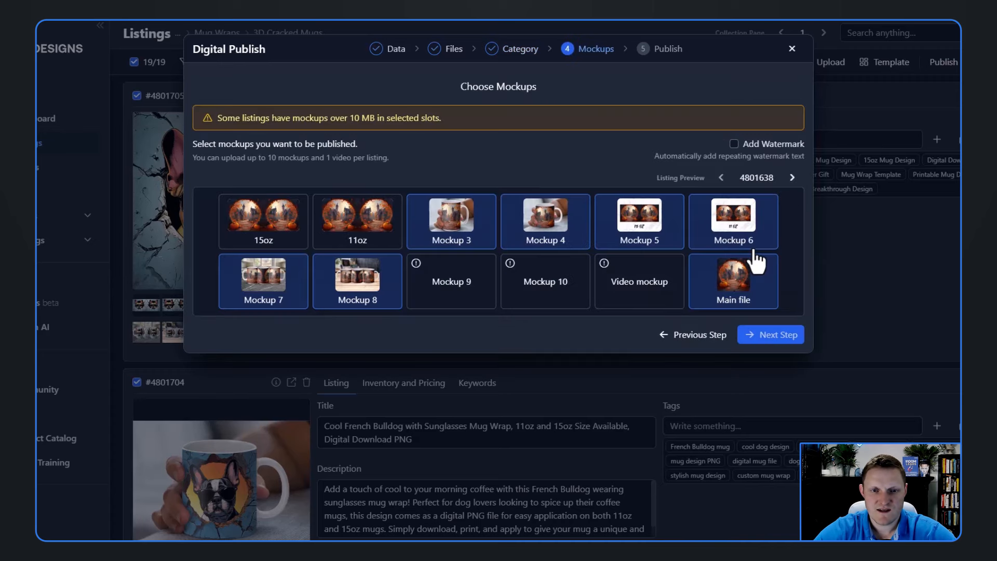
# - Deselect Mockups 3 through 8 and the Main file from the mockups chosen for publishing
pyautogui.click(733, 143)
pyautogui.click(615, 151)
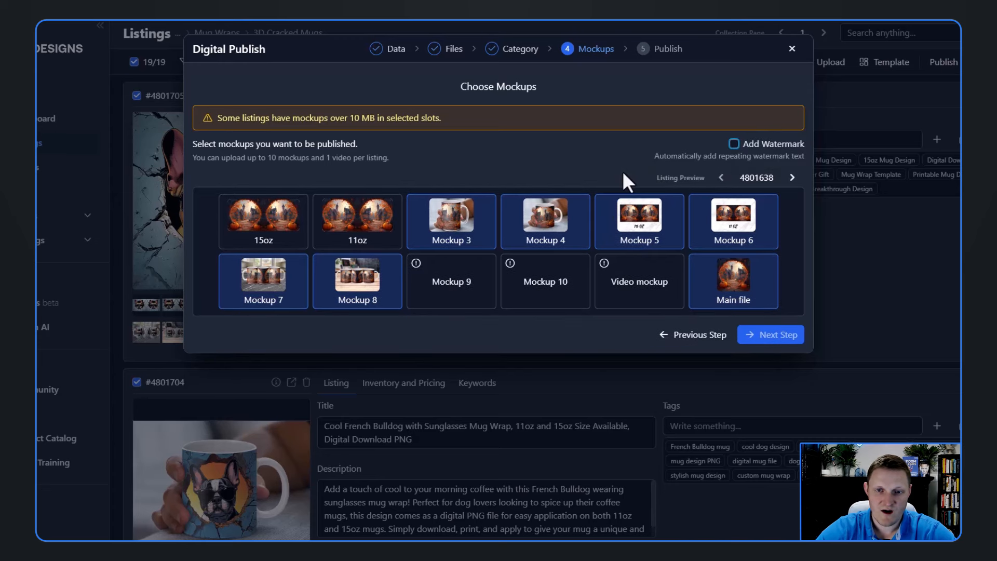
pyautogui.click(461, 229)
pyautogui.click(536, 221)
pyautogui.click(637, 231)
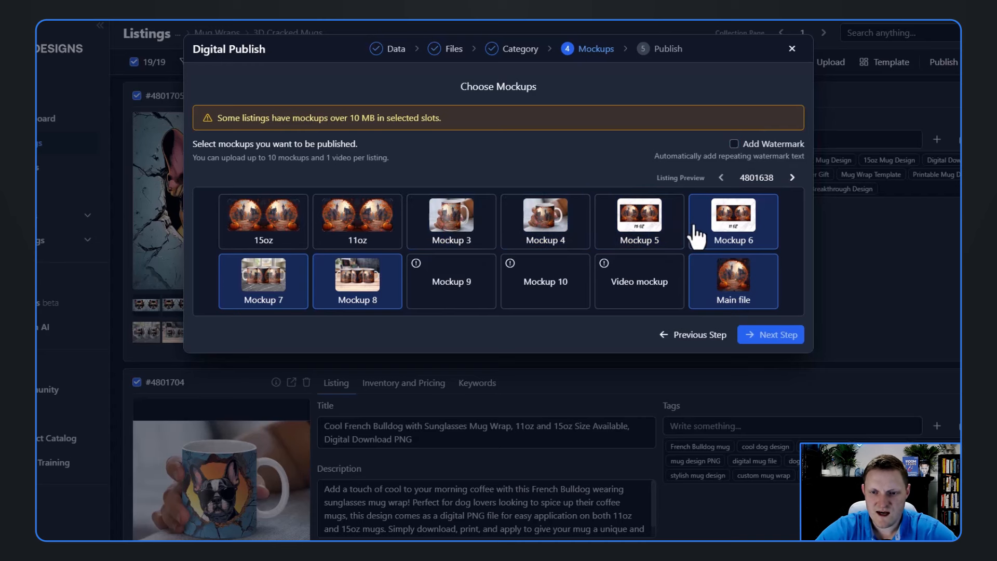
pyautogui.click(698, 233)
pyautogui.click(711, 278)
pyautogui.click(356, 262)
pyautogui.click(266, 265)
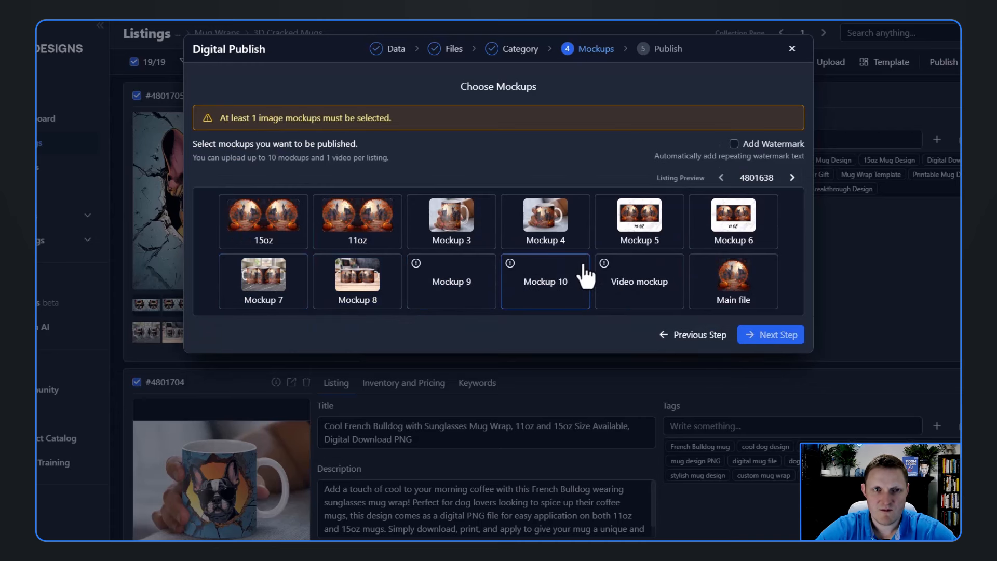
# - Select Mockups 3 through 8 for publishing, leaving out the Main file, and close the digital publish dialog
pyautogui.click(532, 226)
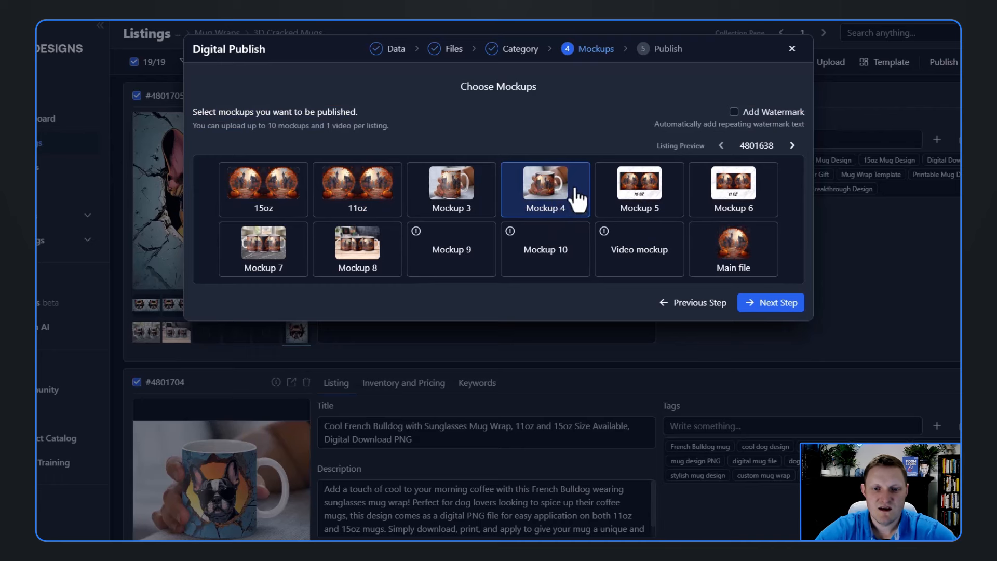
pyautogui.click(452, 192)
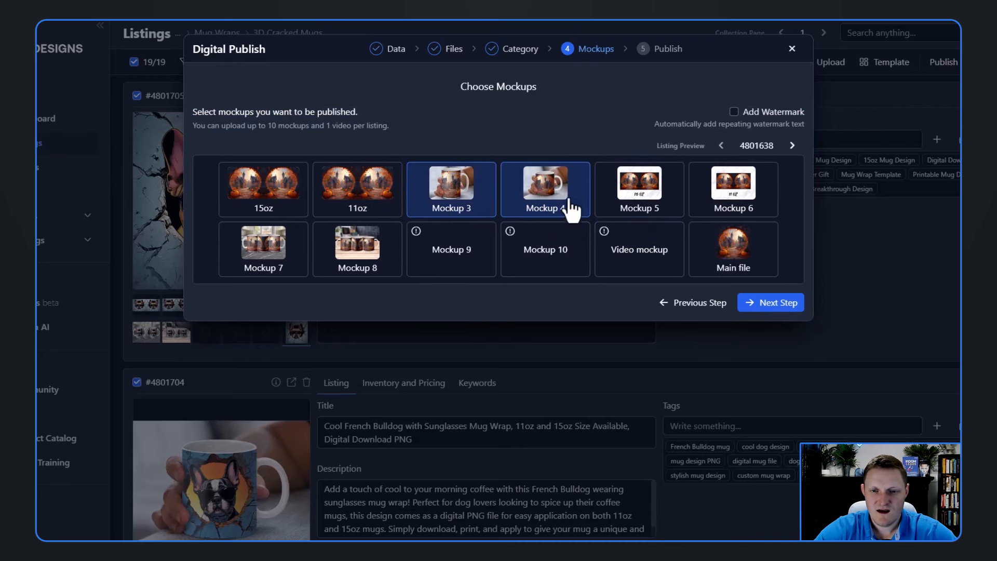
pyautogui.click(467, 205)
pyautogui.click(527, 197)
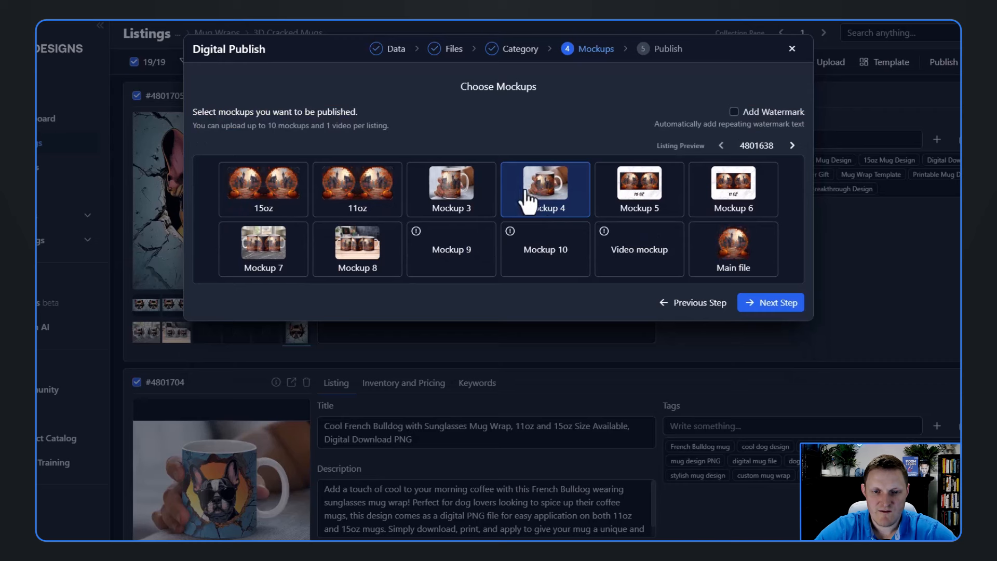
pyautogui.click(456, 196)
pyautogui.click(719, 200)
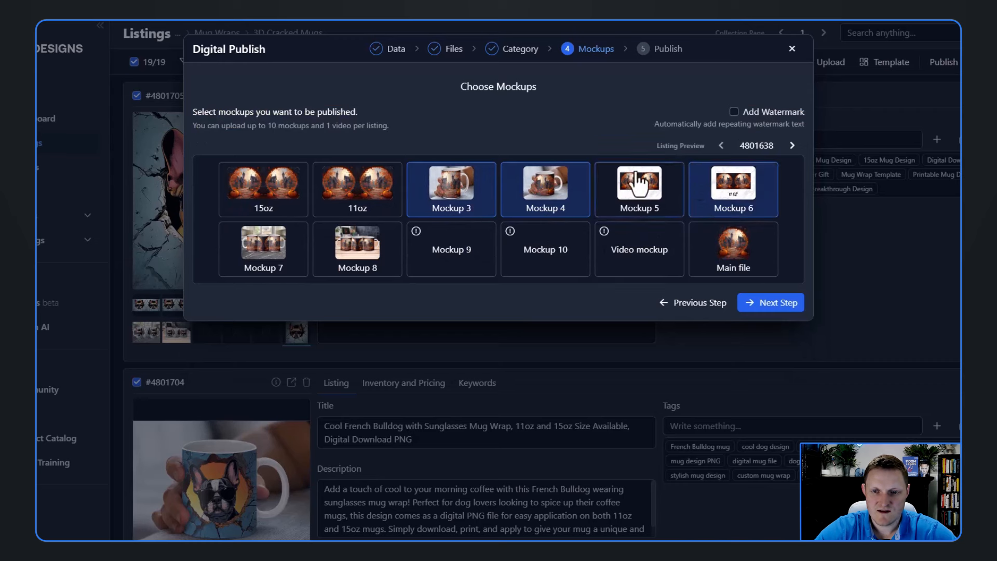
pyautogui.click(643, 192)
pyautogui.click(251, 252)
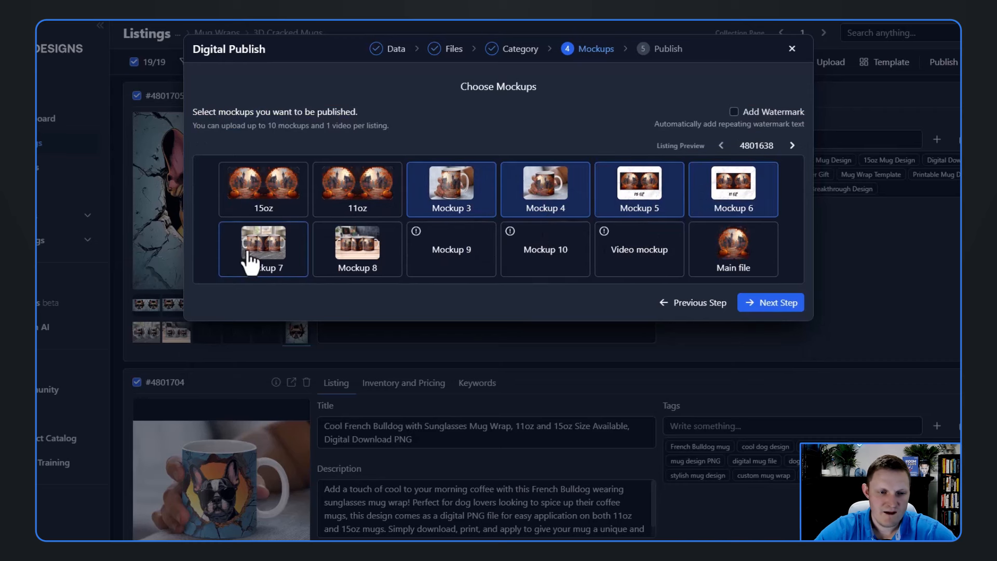
pyautogui.click(296, 259)
pyautogui.click(356, 251)
pyautogui.click(267, 252)
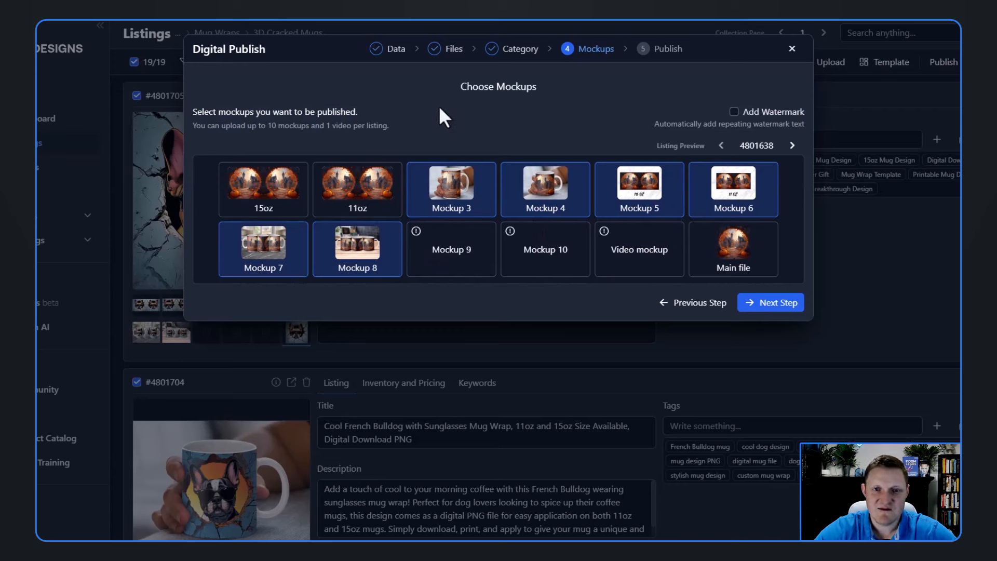
pyautogui.moveTo(452, 90); pyautogui.dragTo(547, 88)
pyautogui.click(508, 109)
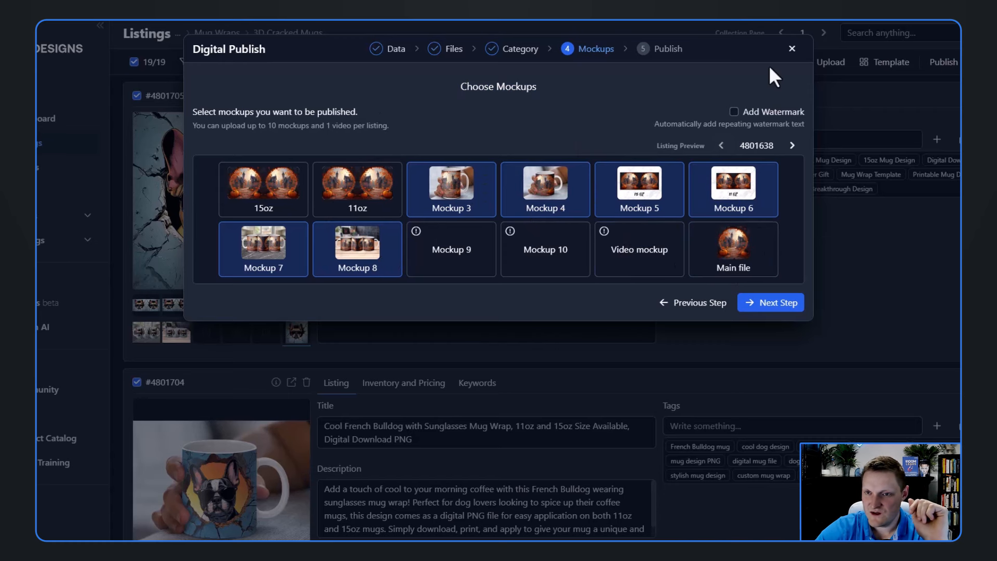
pyautogui.click(793, 50)
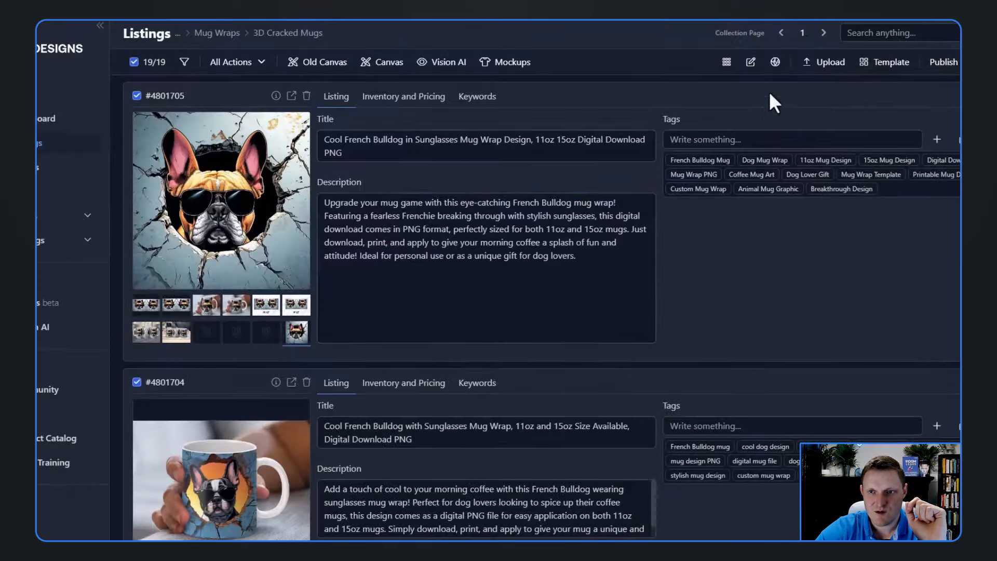
# - Start creating video mockups for the selected listings, choosing input slots in the order Mockup 4, 3, 6, 5, 8, 7
pyautogui.click(514, 65)
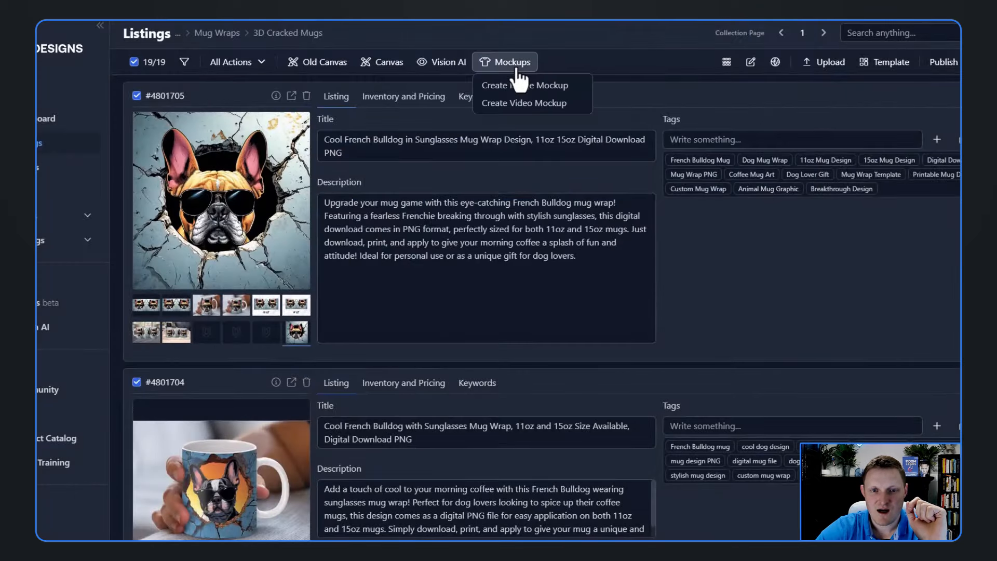
pyautogui.click(522, 106)
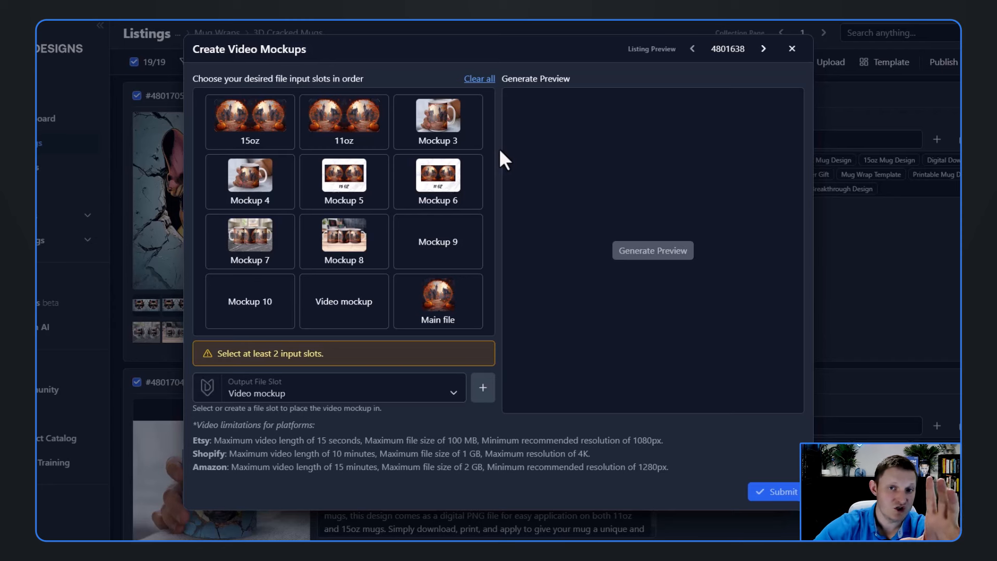
pyautogui.click(242, 197)
pyautogui.click(453, 130)
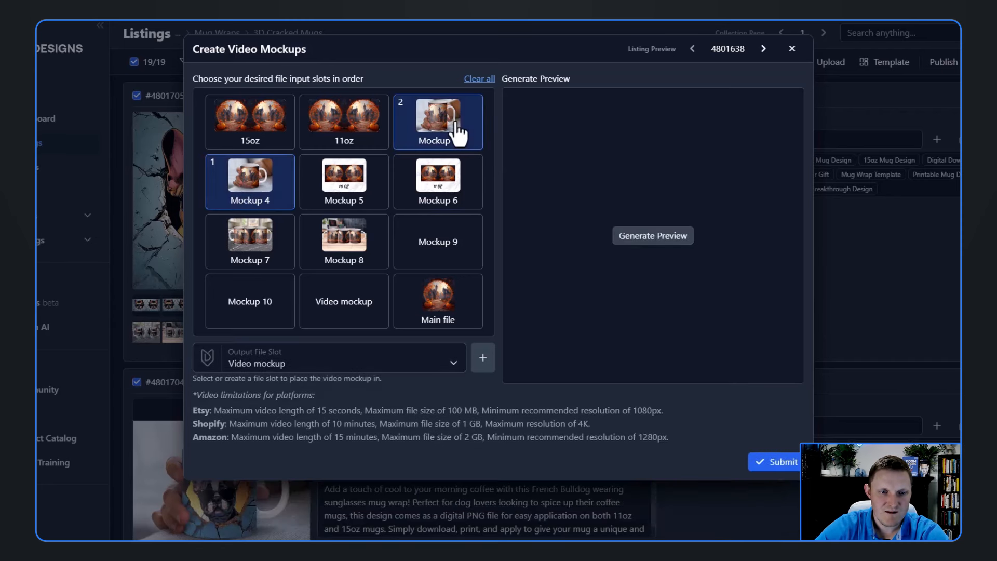
pyautogui.click(422, 199)
pyautogui.click(345, 205)
pyautogui.click(340, 252)
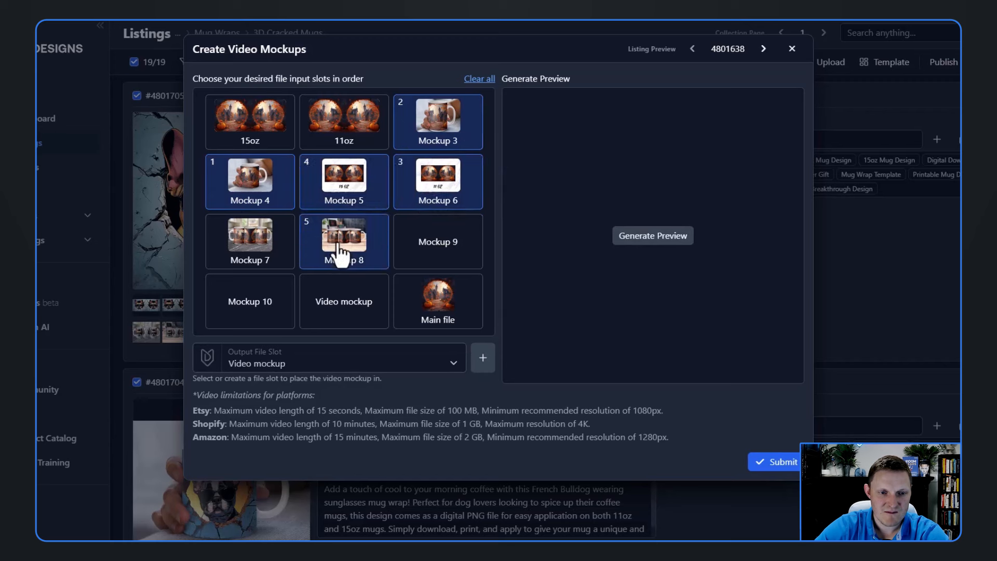
pyautogui.click(262, 232)
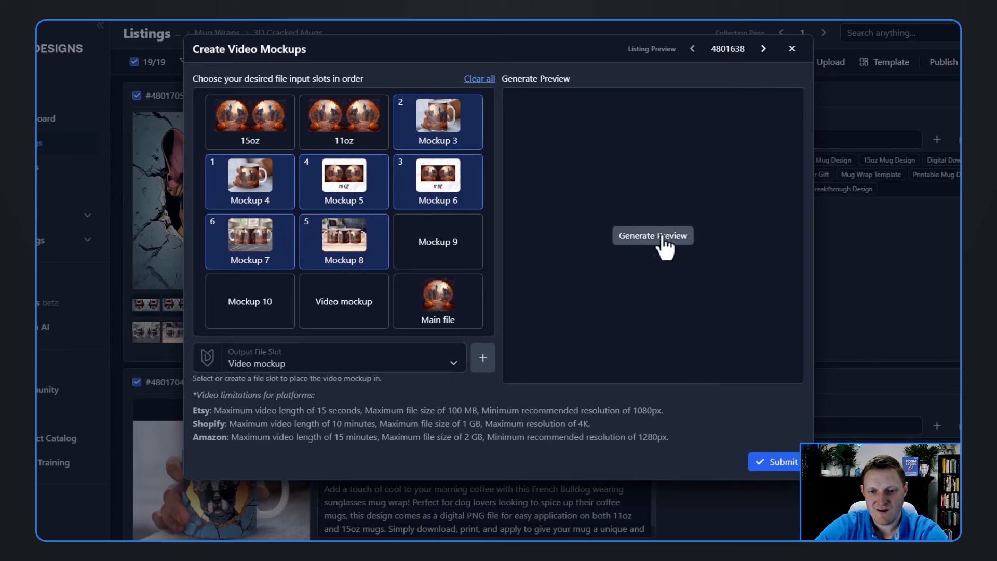
# - Keep Video mockup as the output file slot and submit the video mockups for creation
pyautogui.click(309, 361)
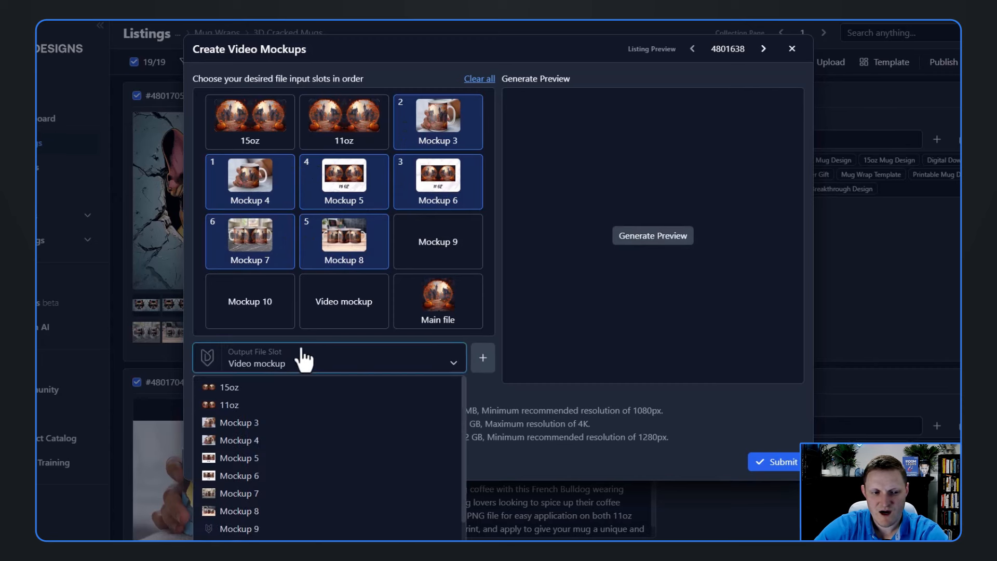
pyautogui.click(294, 362)
pyautogui.click(343, 369)
pyautogui.click(289, 528)
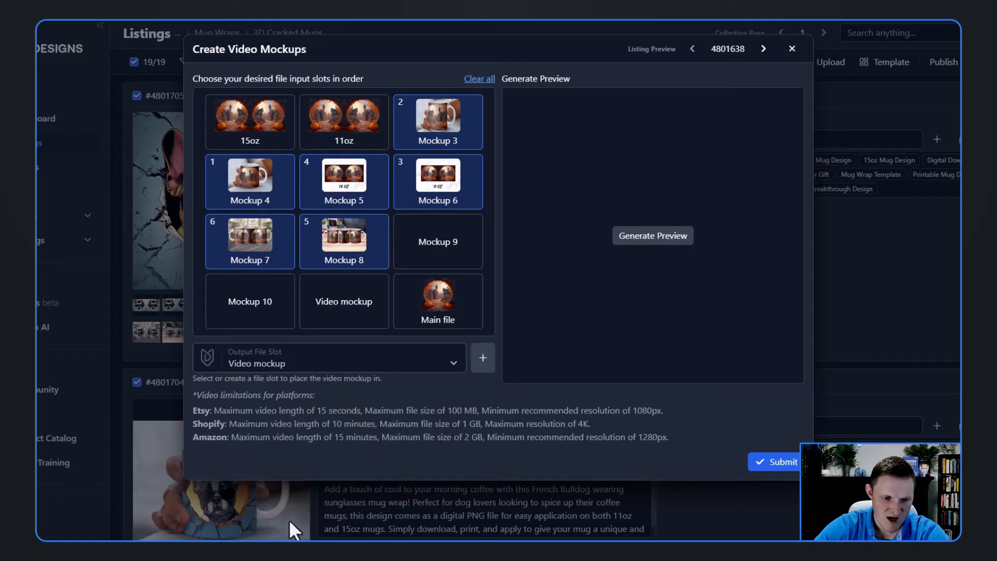
pyautogui.click(776, 462)
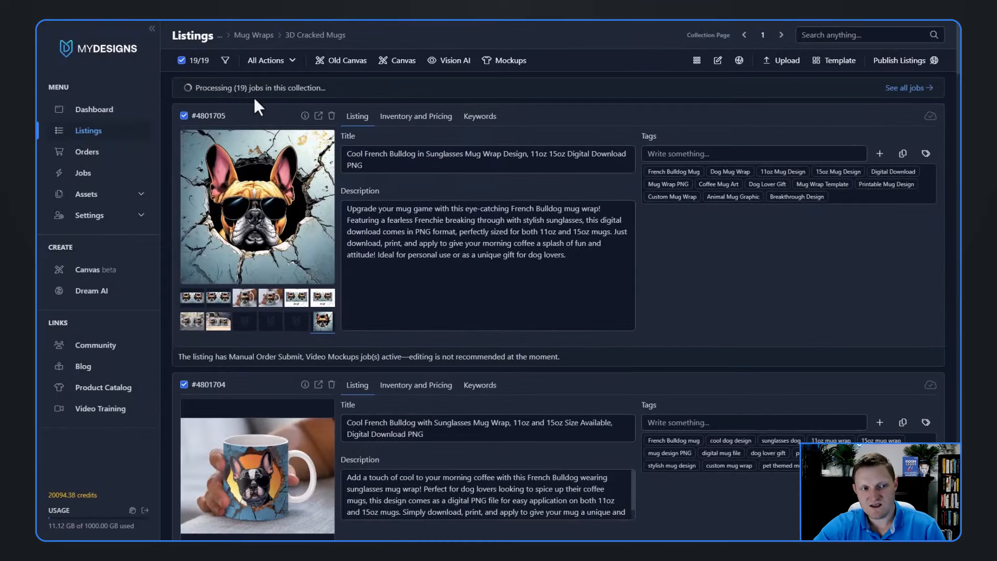
pyautogui.moveTo(233, 88); pyautogui.dragTo(251, 88)
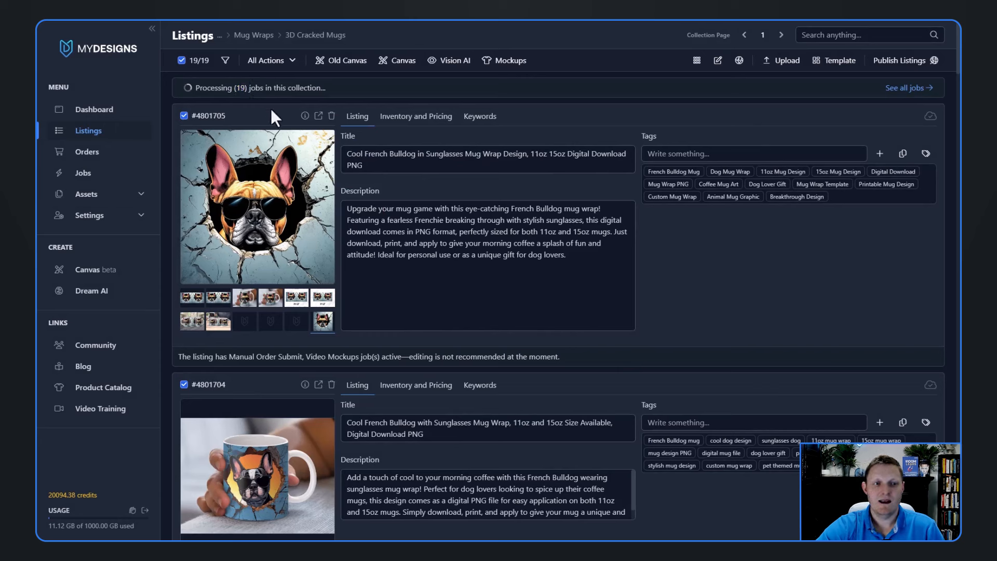
pyautogui.click(387, 144)
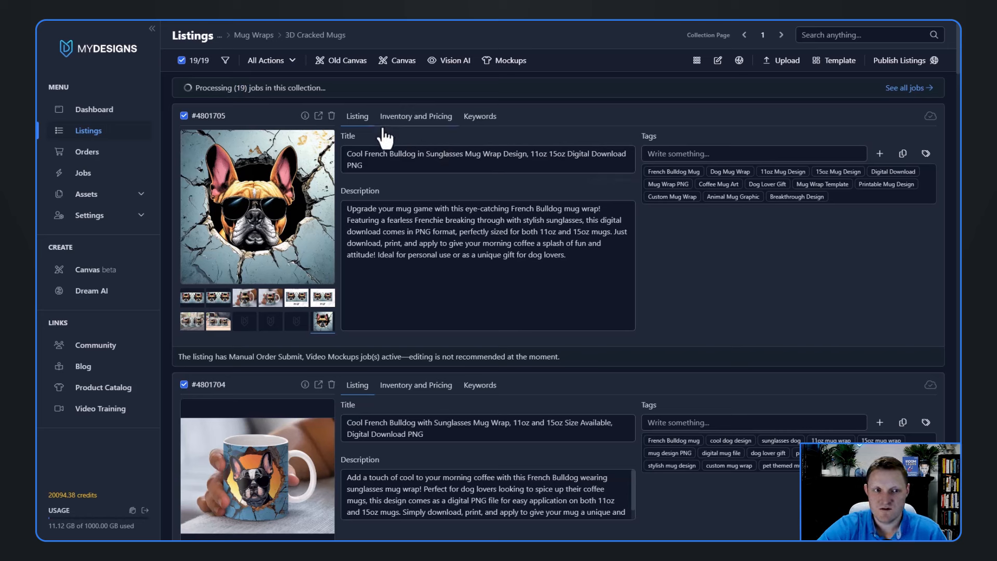
pyautogui.click(853, 154)
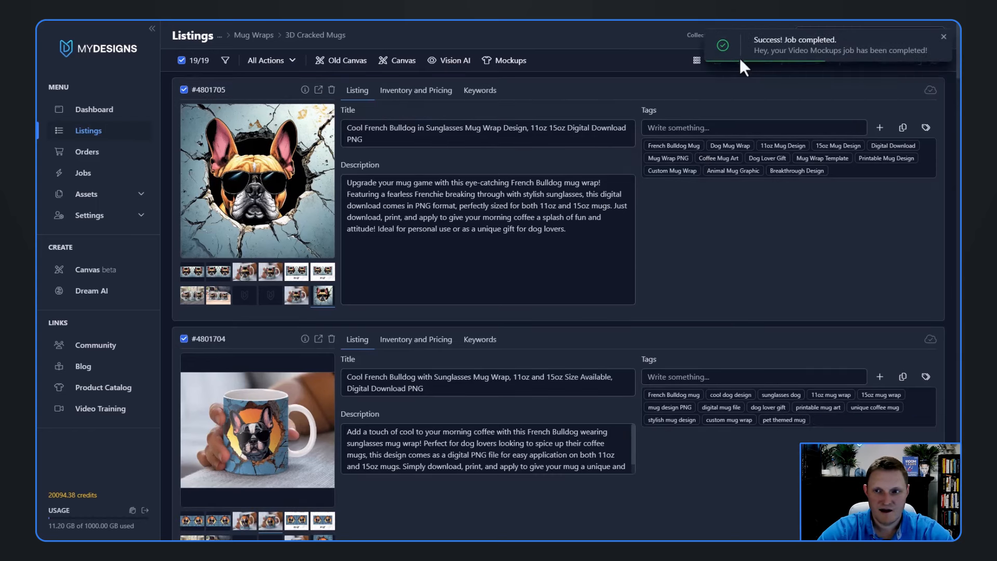
pyautogui.click(547, 257)
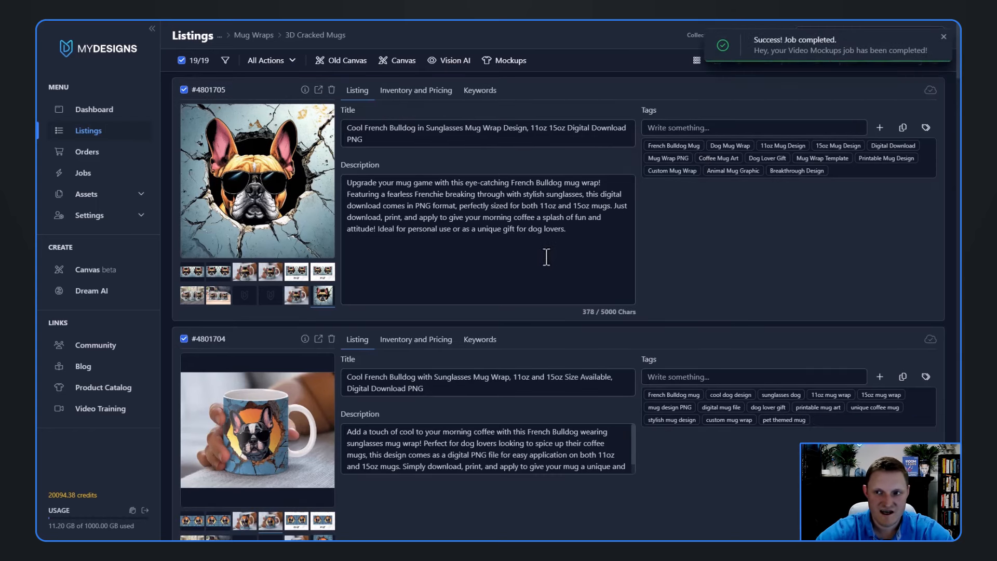
# - Preview the generated video mockups of the first French Bulldog listing and the Scenic Waterfall and Nature Archway listing
pyautogui.click(300, 304)
pyautogui.click(257, 210)
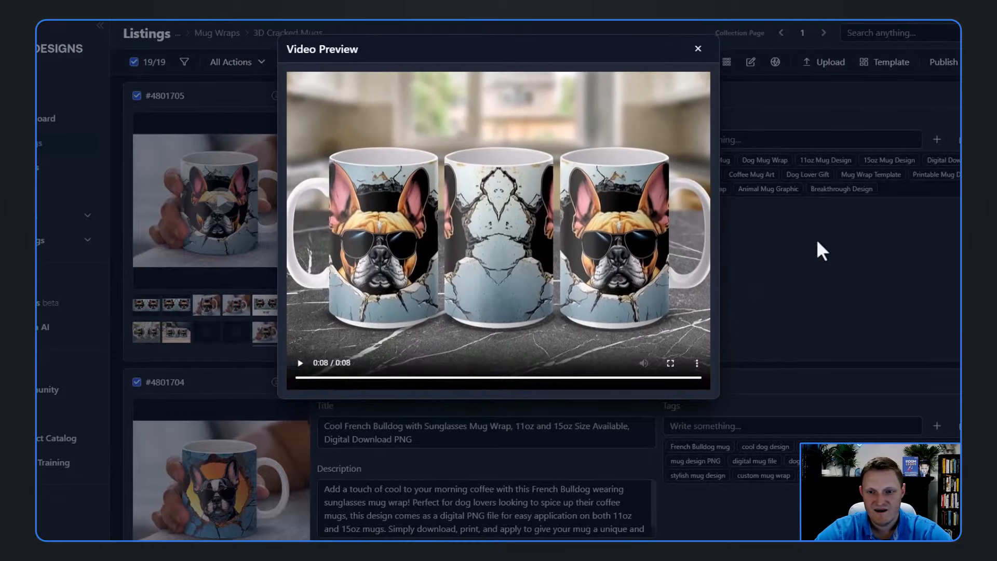
pyautogui.click(697, 49)
pyautogui.scroll(-10, 327, 290)
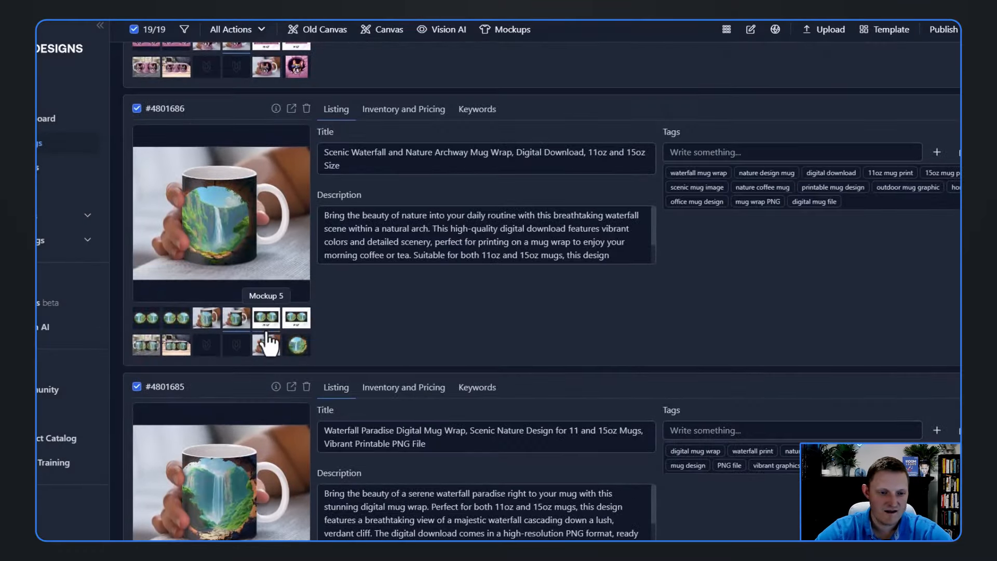
pyautogui.click(266, 343)
pyautogui.click(219, 218)
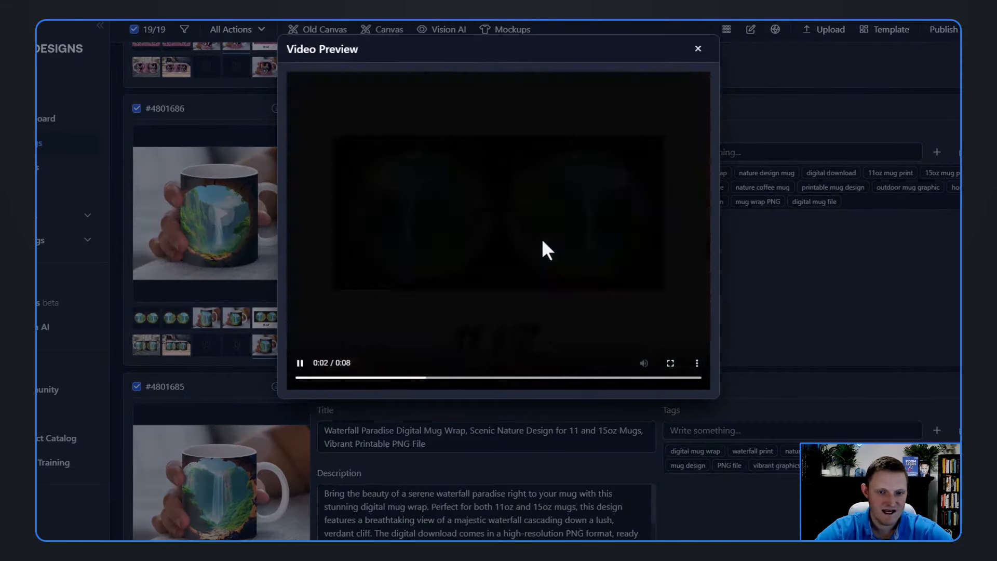
pyautogui.click(698, 49)
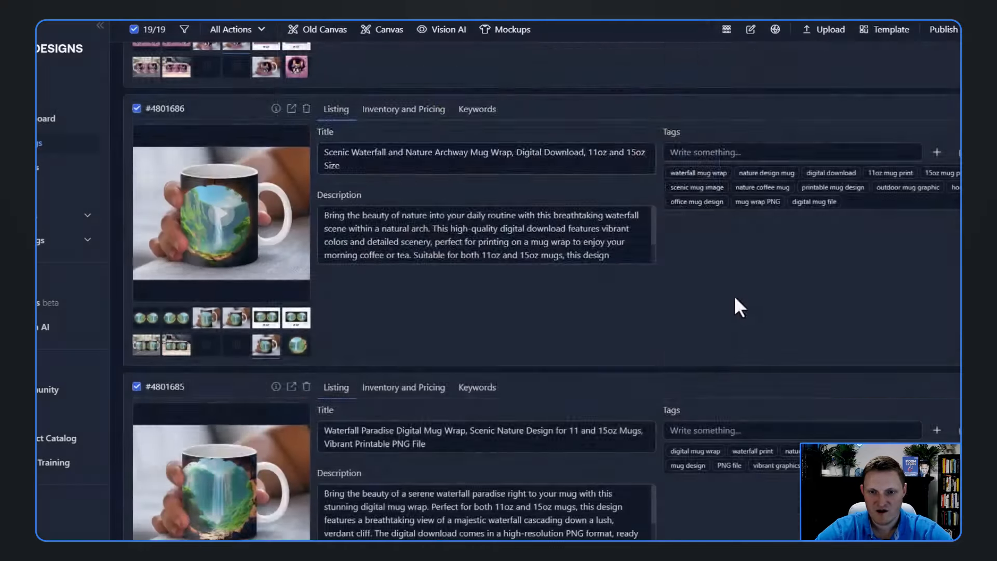
# - Start a digital publish of the 19 selected listings and bulk-set their price to 4.49 and quantity to 999
pyautogui.scroll(20, 727, 281)
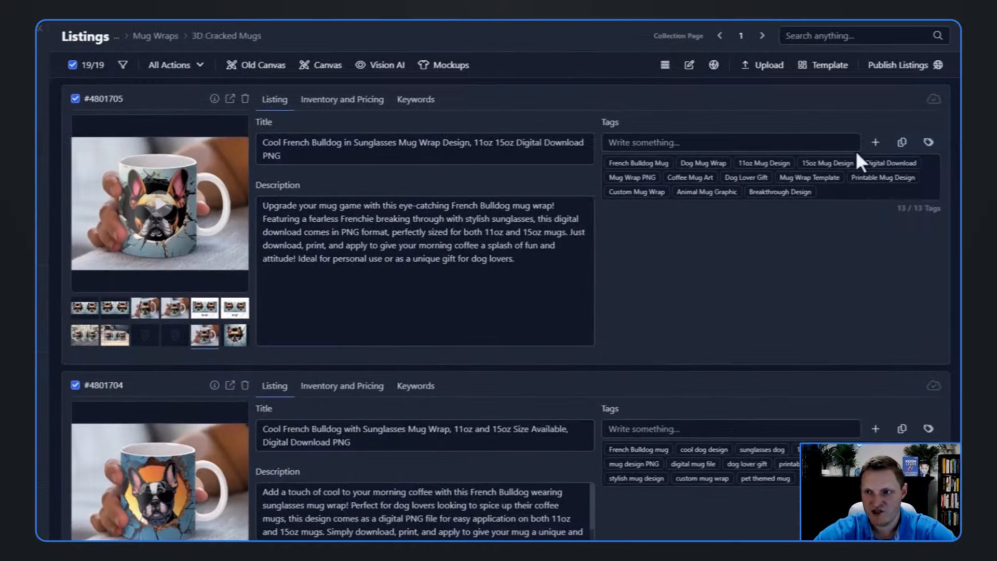
pyautogui.click(891, 65)
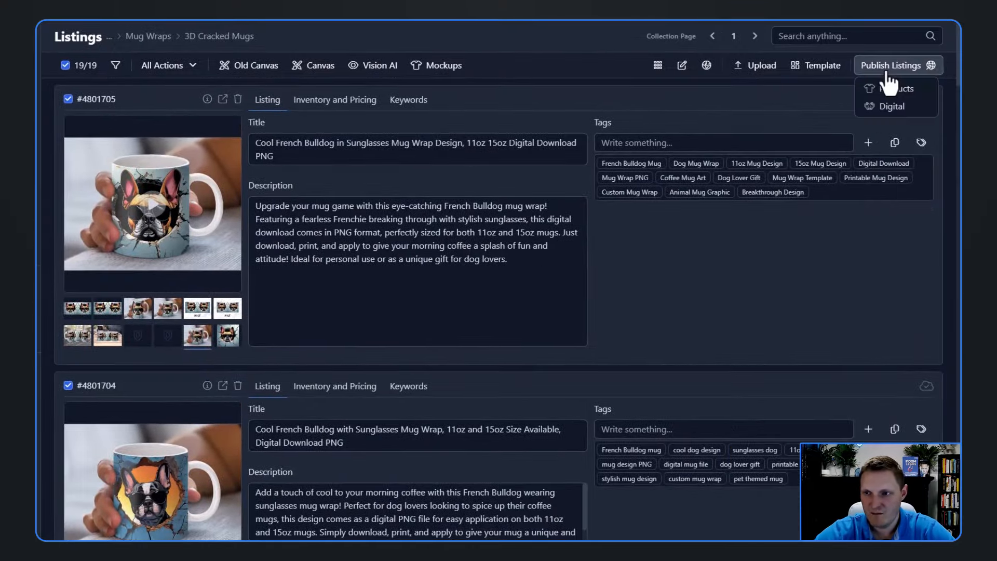
pyautogui.click(891, 106)
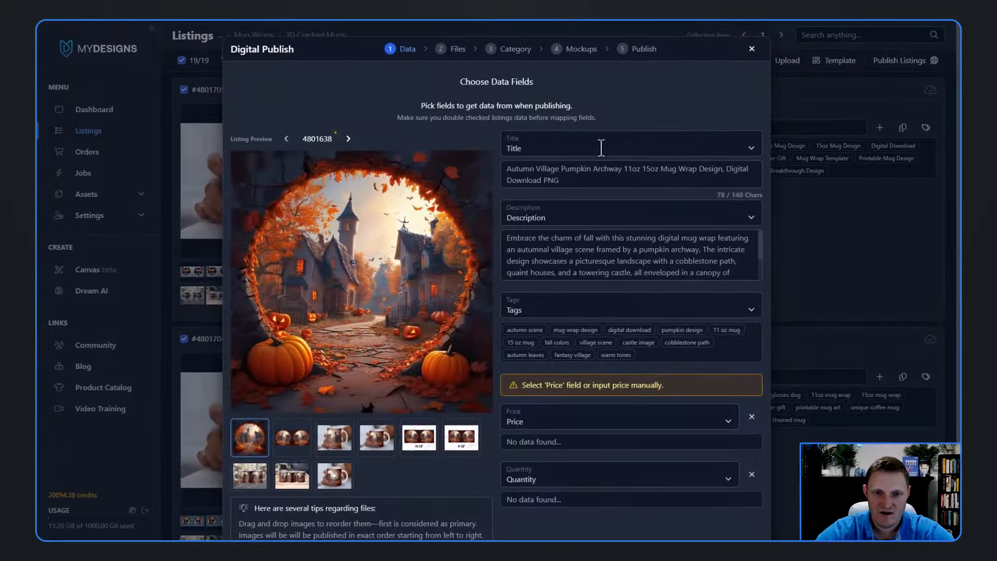
pyautogui.scroll(-2, 432, 268)
pyautogui.click(259, 509)
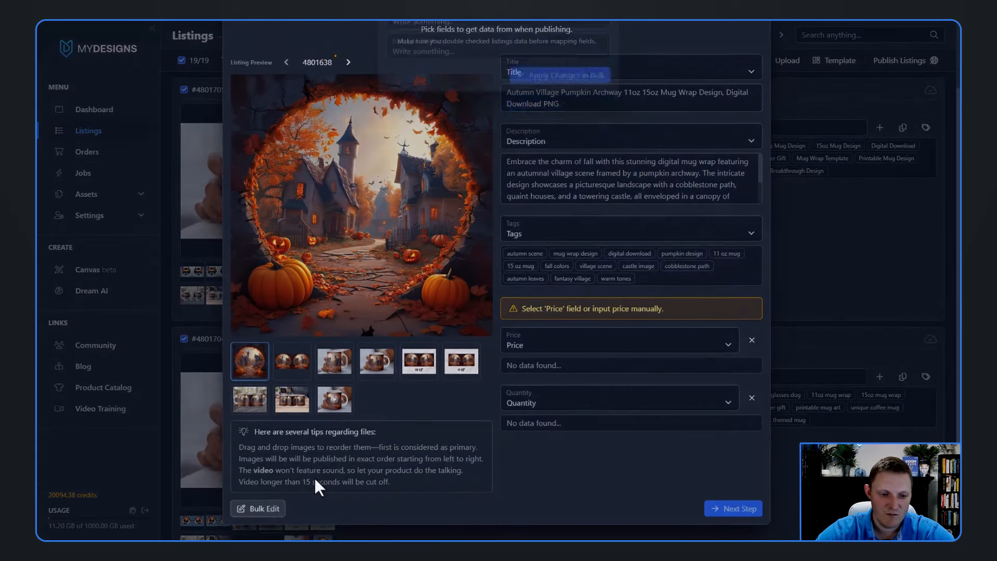
pyautogui.click(476, 89)
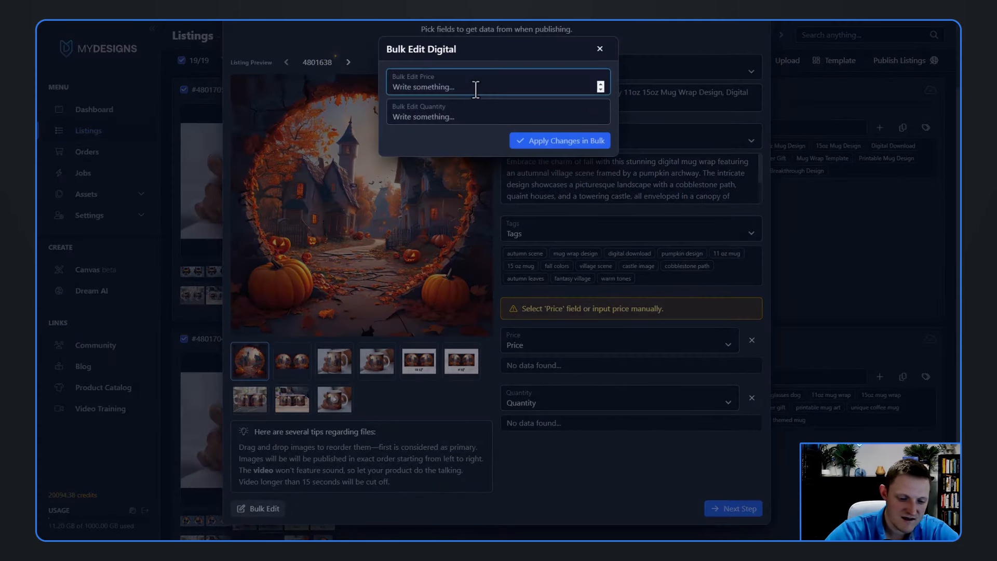
pyautogui.write('4.49')
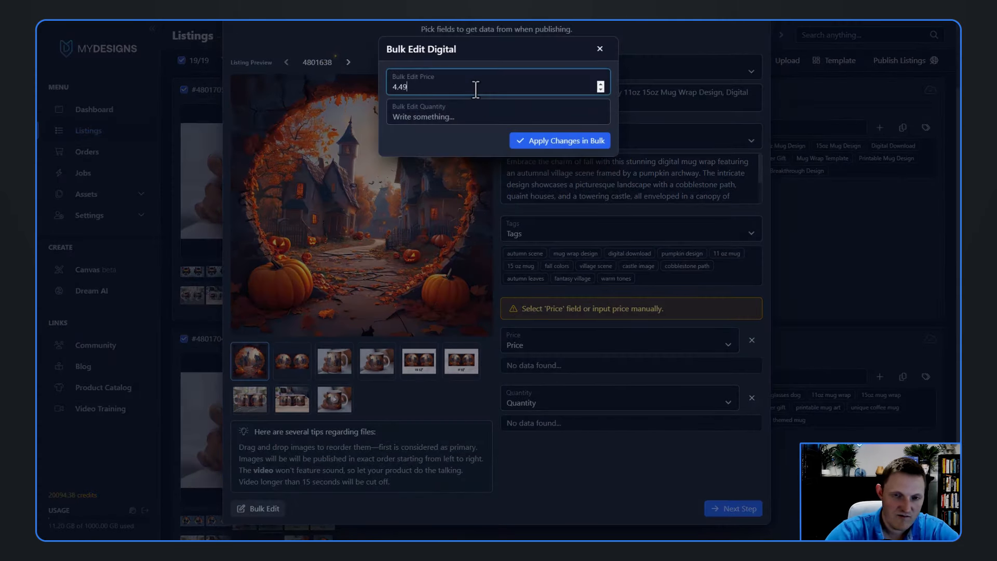
pyautogui.click(456, 117)
pyautogui.write('999')
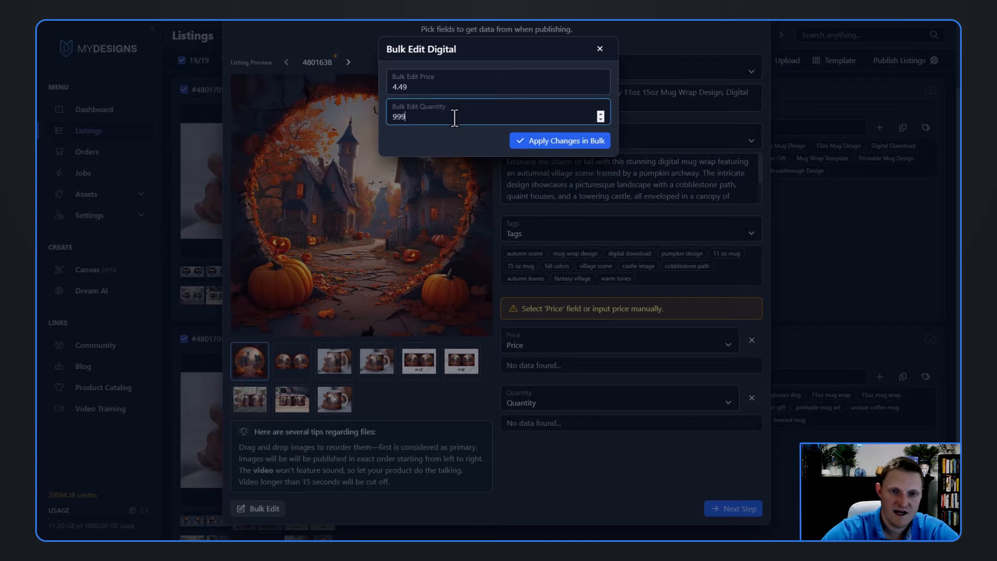
pyautogui.click(560, 144)
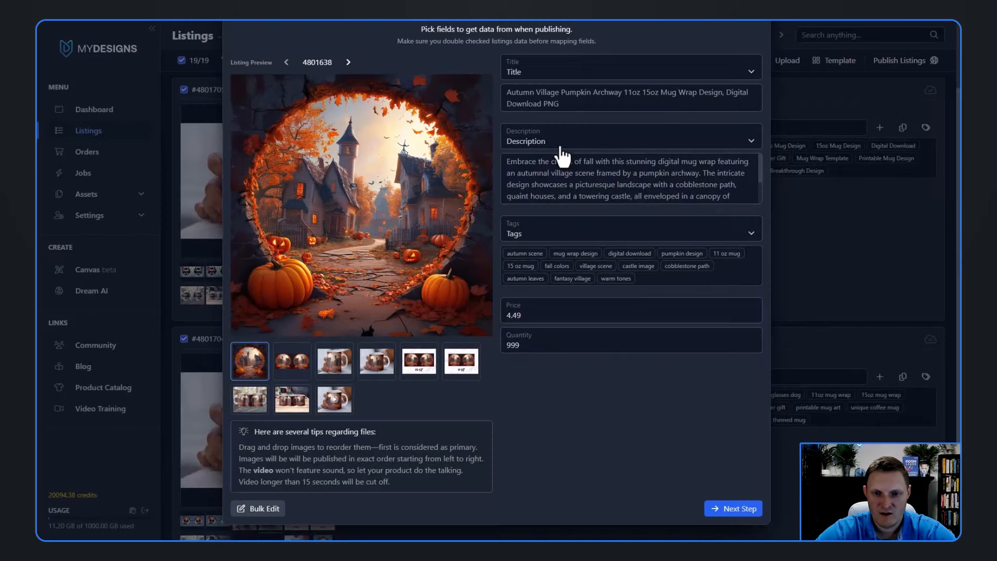
# - Choose the 15oz and 11oz files to sell, keeping MDSVGShop as the shop and Digital as the Etsy category
pyautogui.click(744, 514)
pyautogui.click(310, 187)
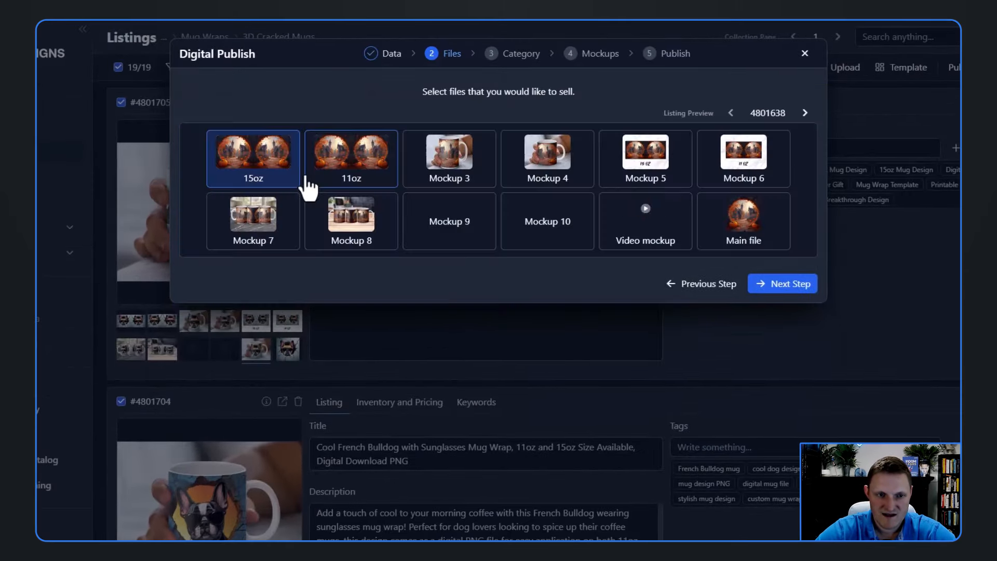
pyautogui.click(344, 174)
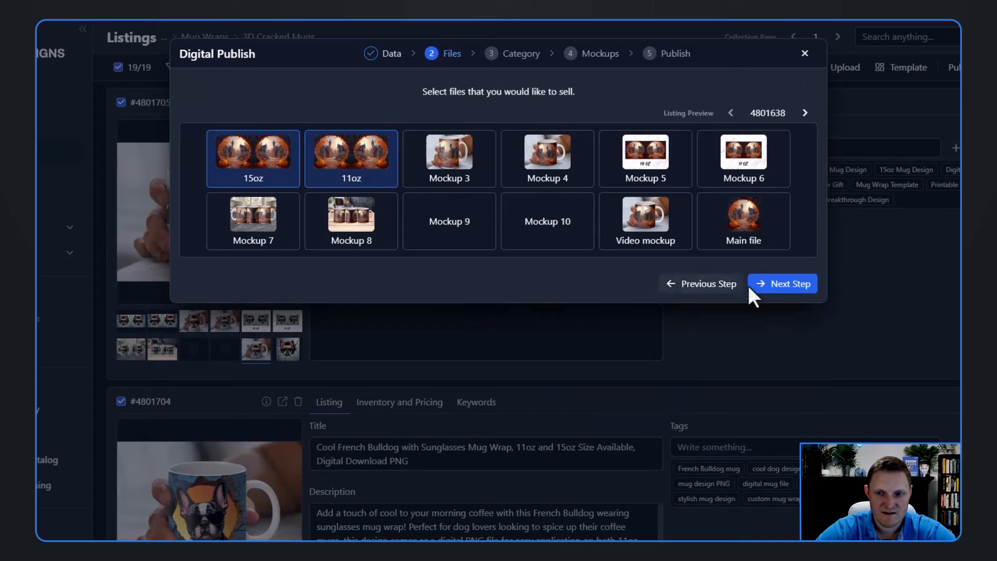
pyautogui.click(780, 286)
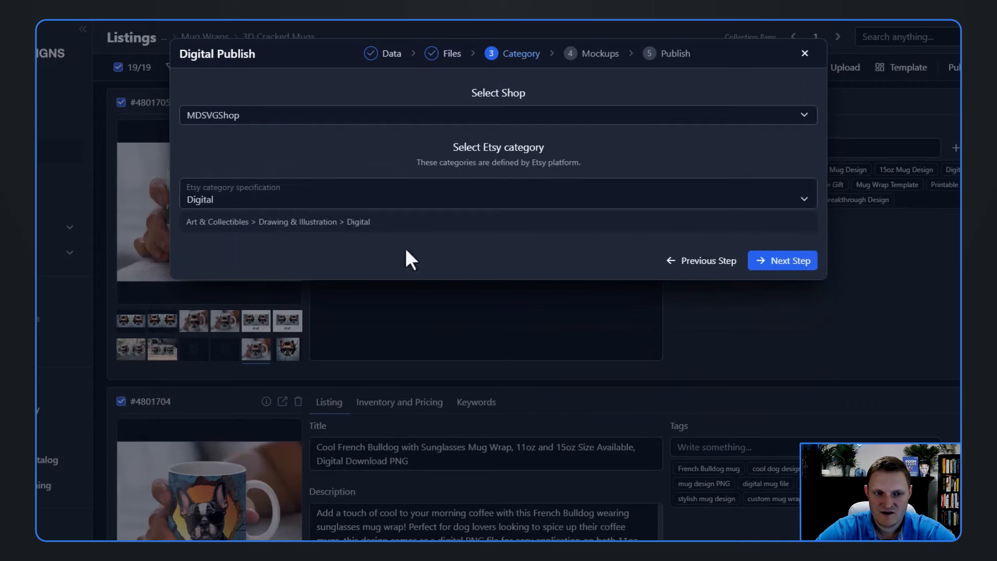
pyautogui.click(800, 263)
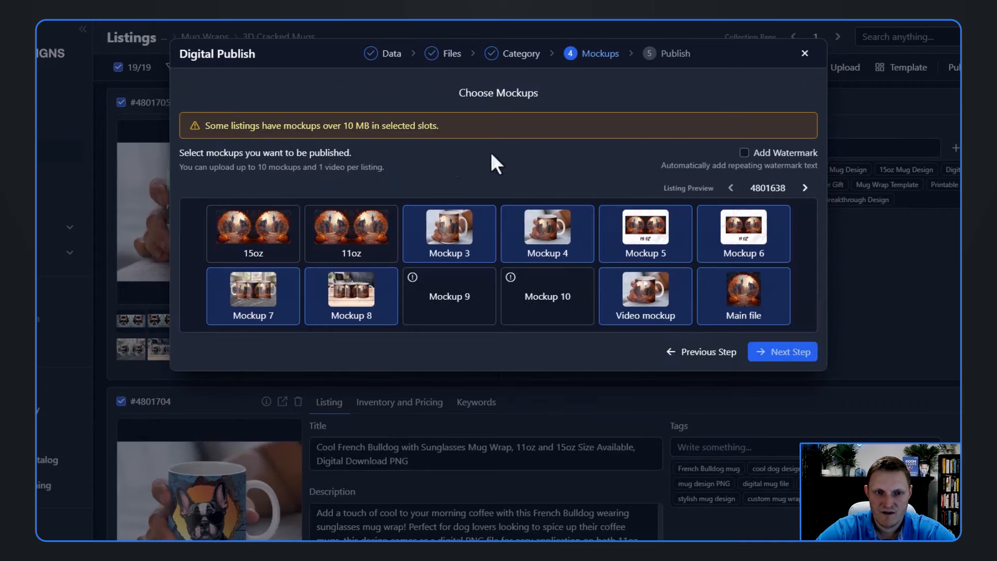
# - Clear the whole mockup selection for publishing: the Main file, Mockups 3 through 8 and the Video mockup
pyautogui.click(748, 302)
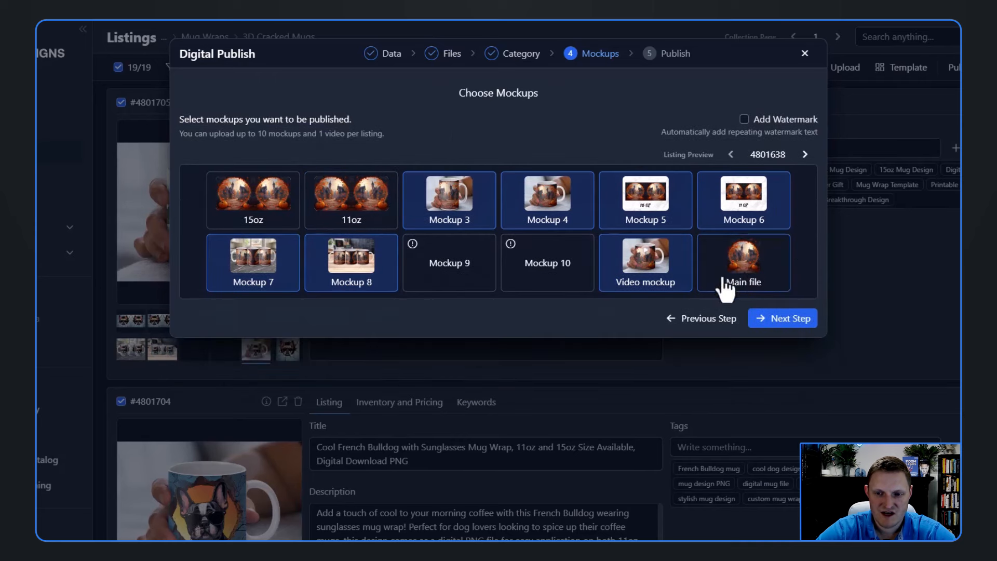
pyautogui.click(459, 213)
pyautogui.click(517, 213)
pyautogui.click(670, 214)
pyautogui.click(752, 213)
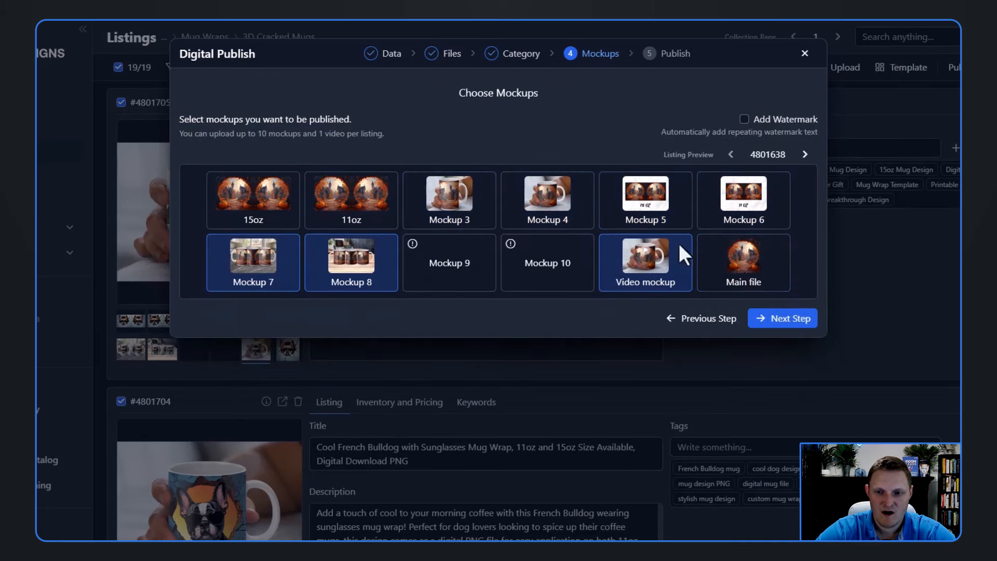
pyautogui.click(631, 277)
pyautogui.click(382, 277)
pyautogui.click(256, 283)
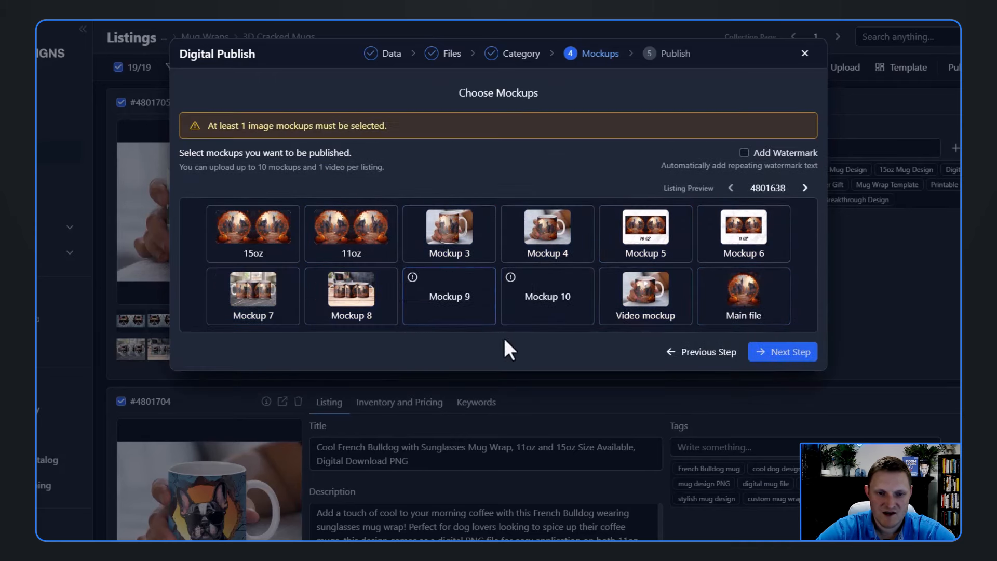
# - Select the mockups to publish in the order Mockup 4, 3, 6, 5, 8, 7 and Video mockup, and continue to the preview
pyautogui.click(549, 231)
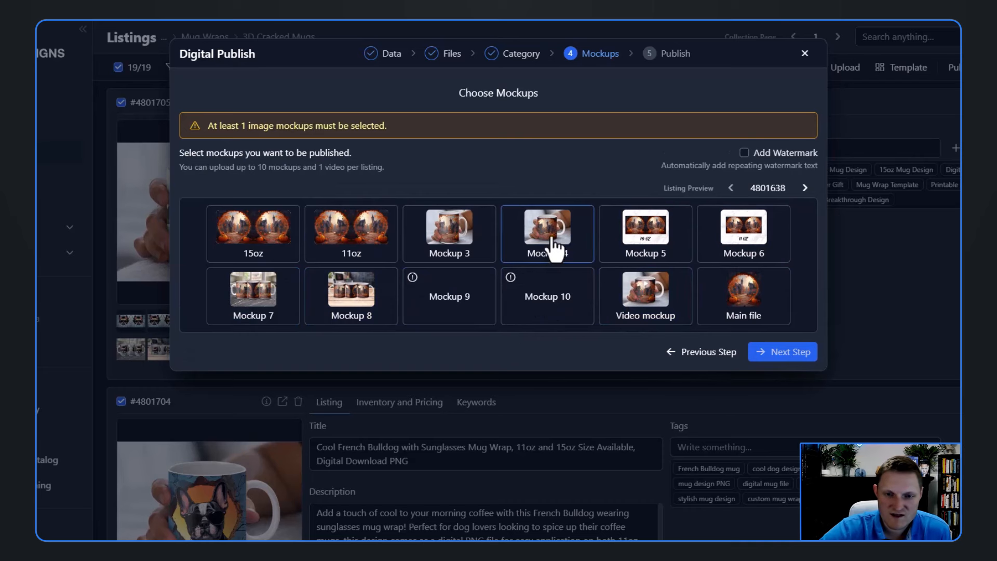
pyautogui.click(464, 210)
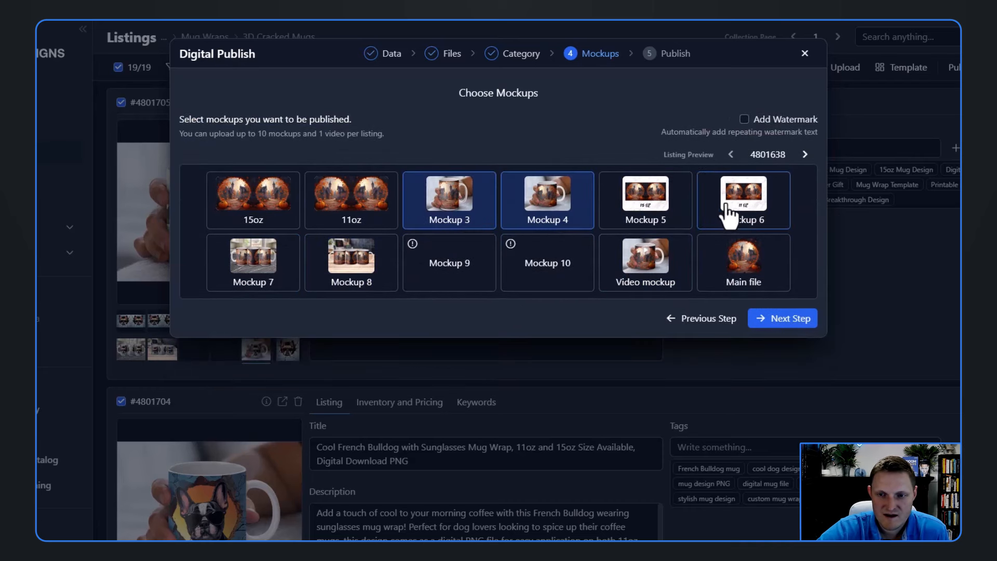
pyautogui.click(737, 200)
pyautogui.click(653, 224)
pyautogui.click(350, 278)
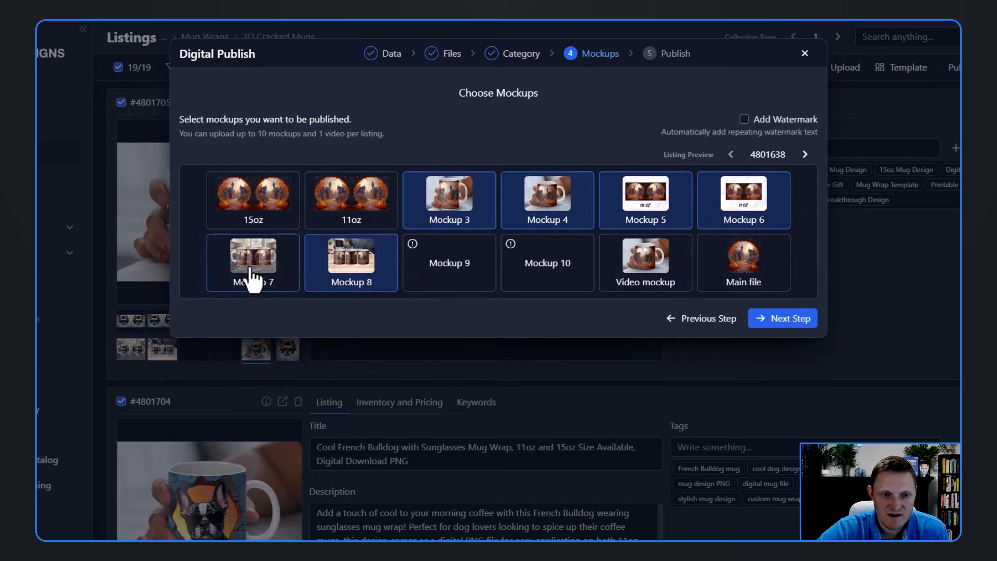
pyautogui.click(252, 276)
pyautogui.click(655, 277)
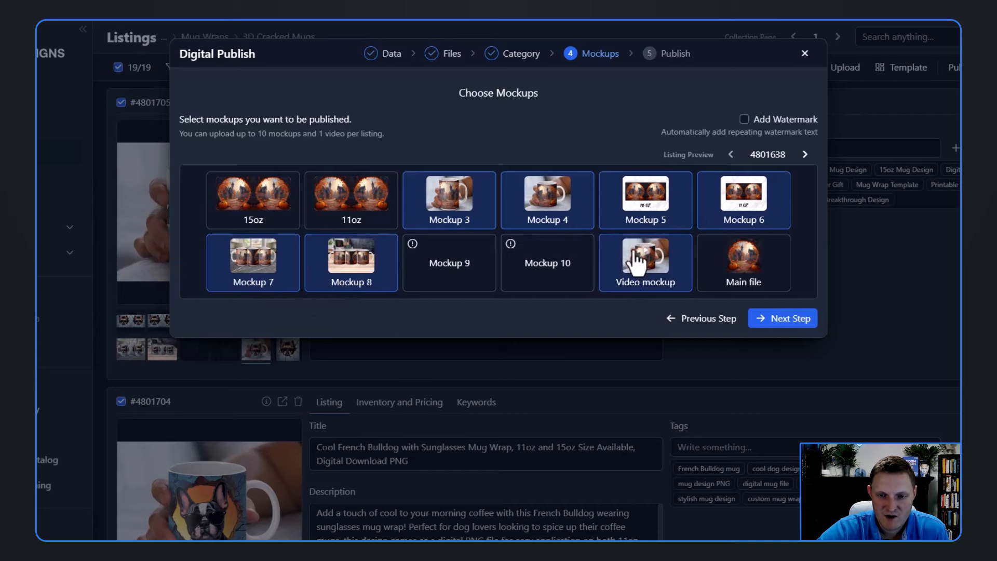
pyautogui.click(781, 319)
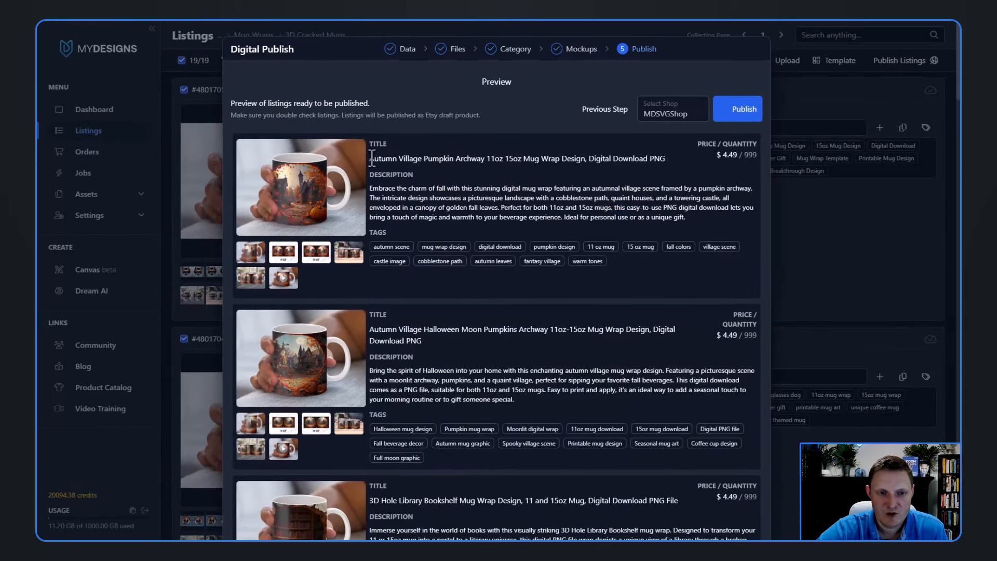
# - Review the titles, descriptions, tags and mockups in the publish preview, and publish the listings to MDSVGShop
pyautogui.moveTo(371, 158); pyautogui.dragTo(662, 162)
pyautogui.click(510, 189)
pyautogui.moveTo(371, 188); pyautogui.dragTo(512, 218)
pyautogui.click(398, 254)
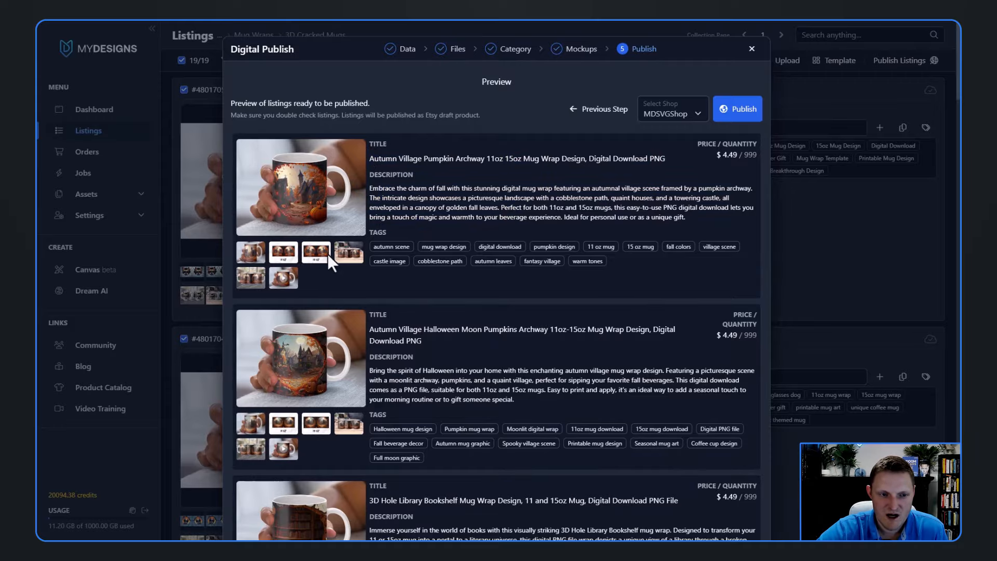
pyautogui.scroll(-15, 611, 237)
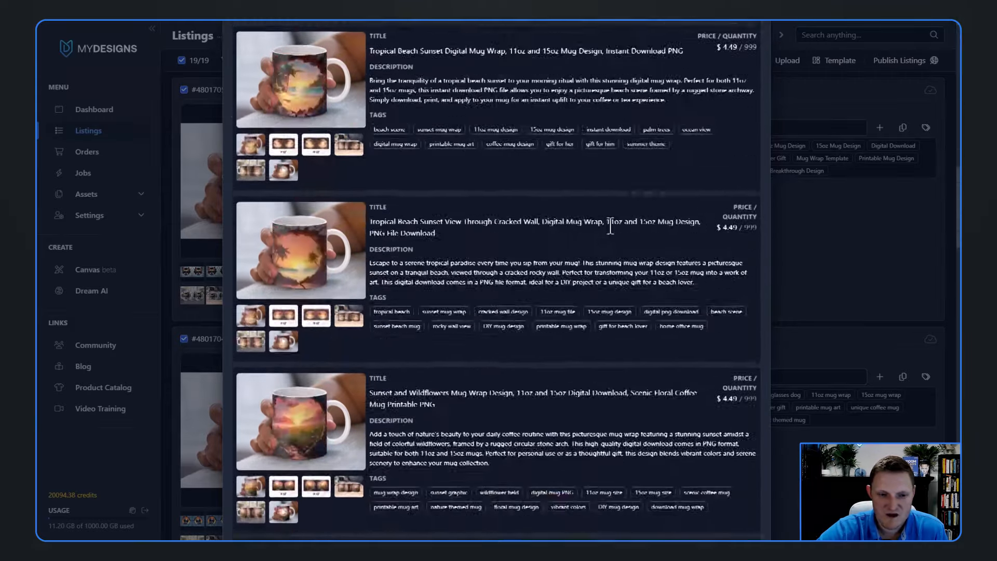
pyautogui.scroll(-15, 610, 227)
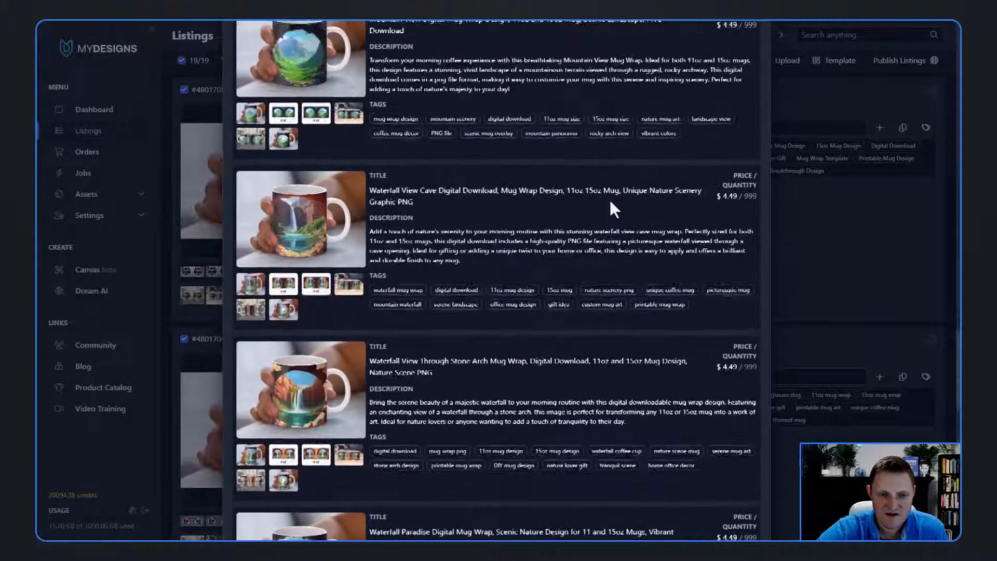
pyautogui.scroll(20, 611, 203)
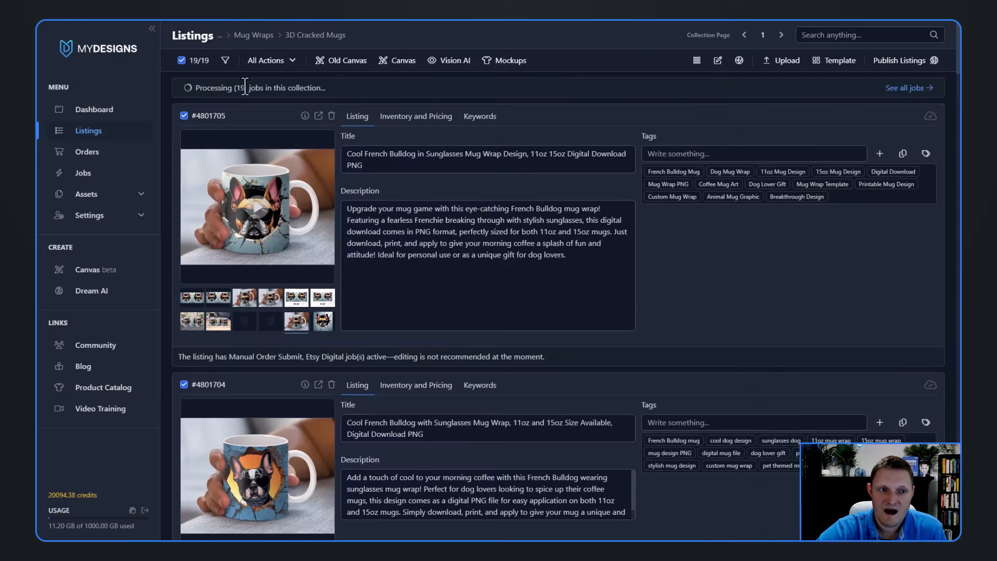
# - Check the progress of the publishing jobs for the 3D Cracked Mugs collection
pyautogui.moveTo(234, 87); pyautogui.dragTo(274, 93)
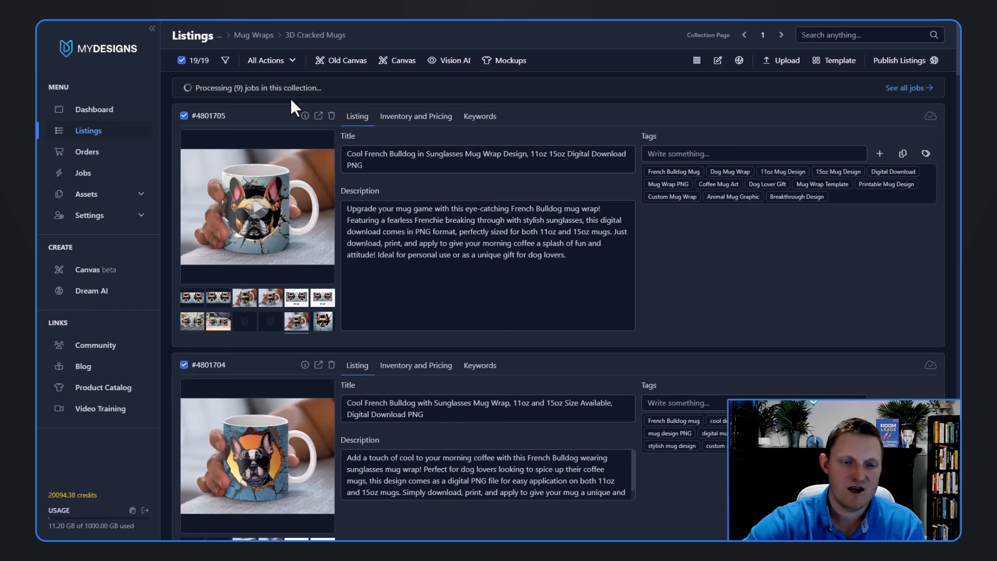
pyautogui.click(370, 161)
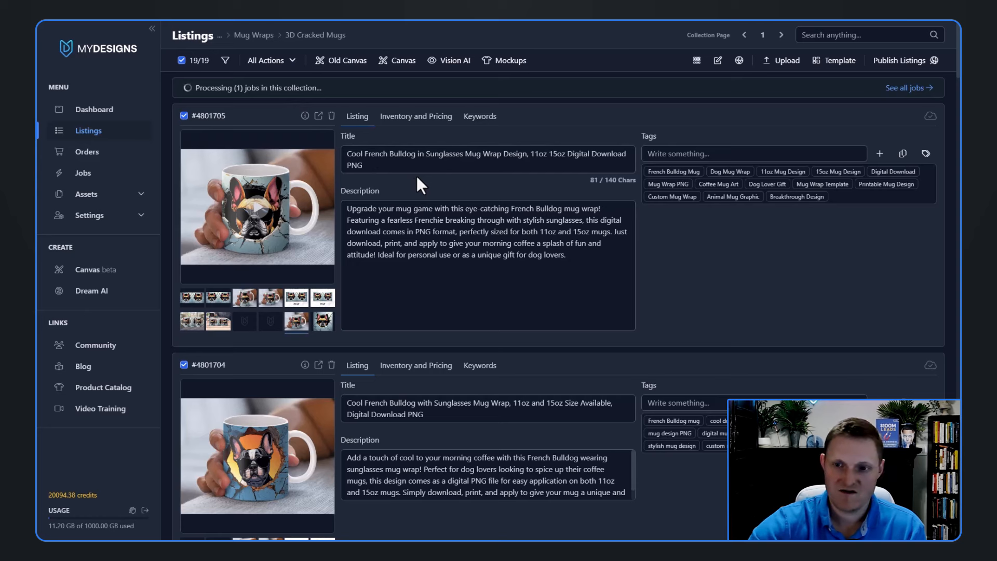
pyautogui.click(465, 208)
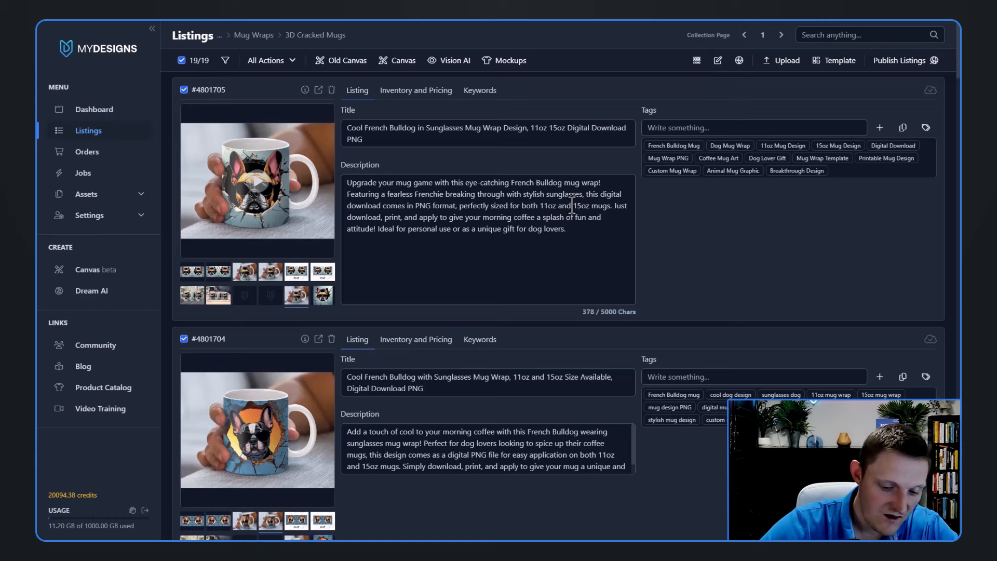
# - Switch to the MDSVGShop page on Etsy, open Shop Manager's listings and filter them by Draft status
pyautogui.press('F11')
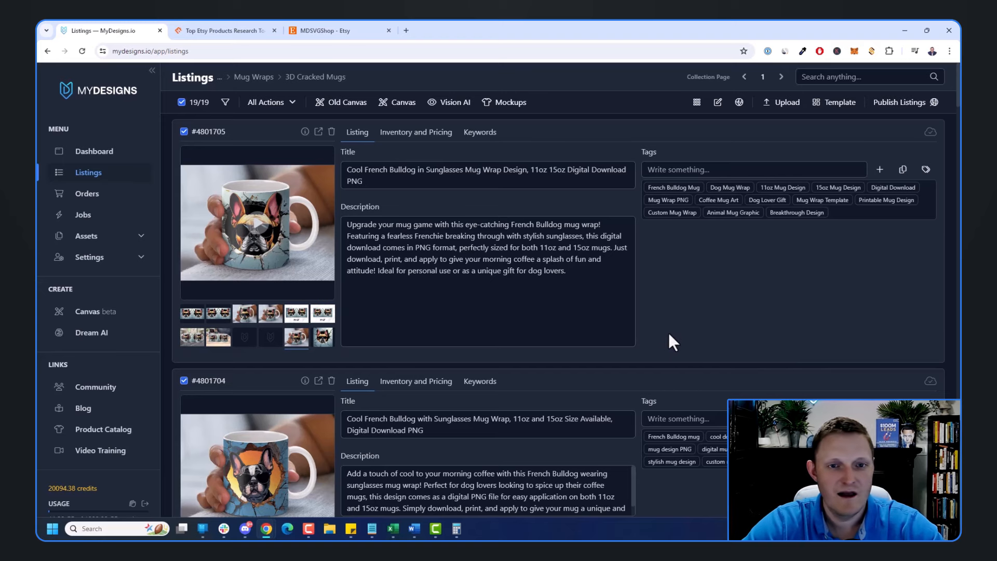
pyautogui.click(337, 30)
pyautogui.click(747, 87)
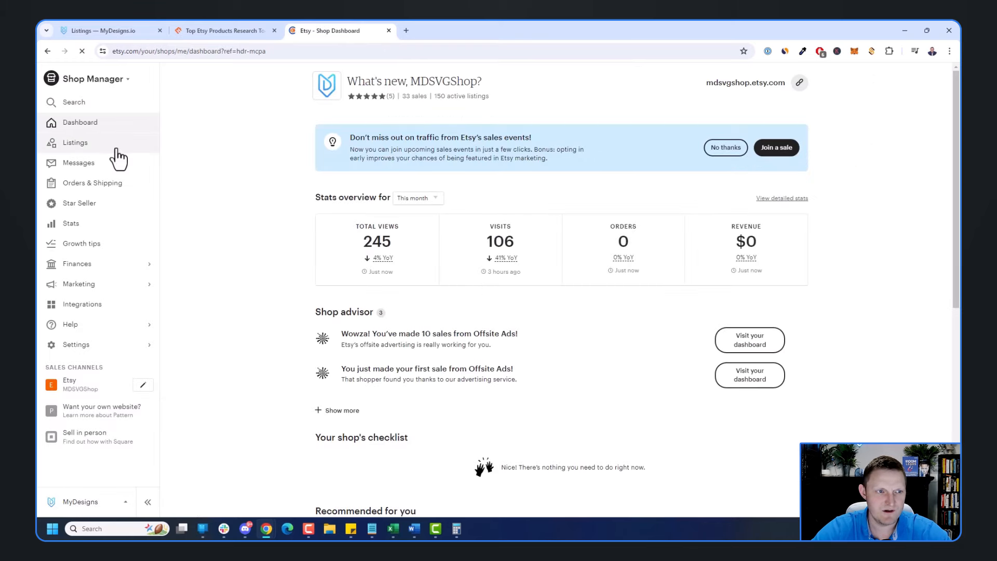
pyautogui.click(77, 143)
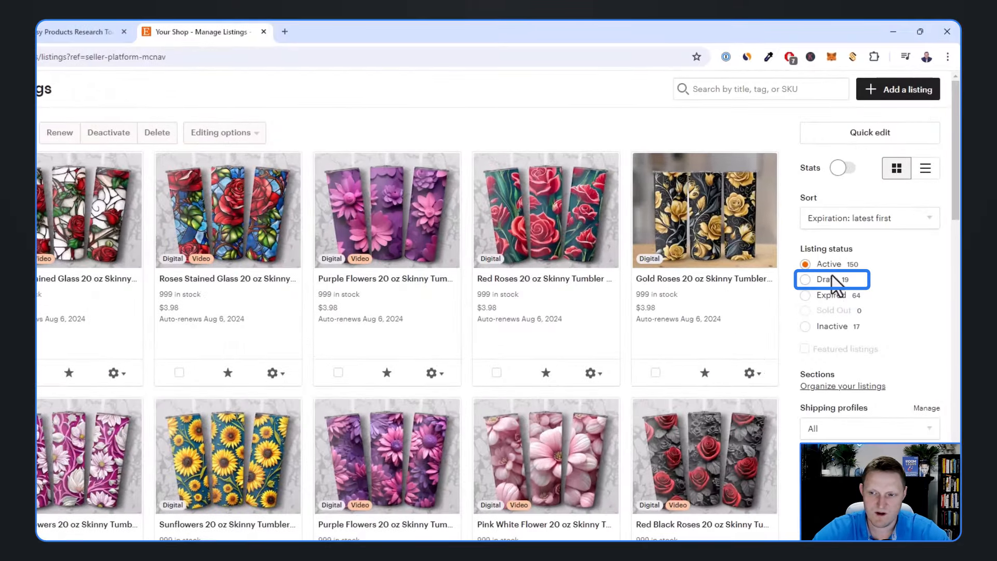
pyautogui.click(806, 280)
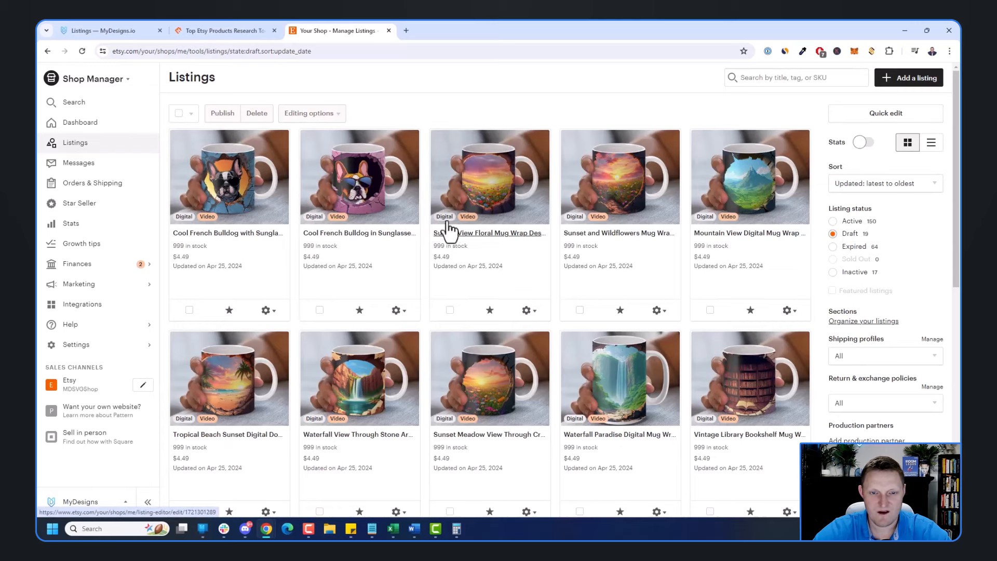
# - Look through the draft mug listings and open the Waterfall Paradise Digital Mug Wrap draft to inspect its photos and video
pyautogui.scroll(-3, 749, 200)
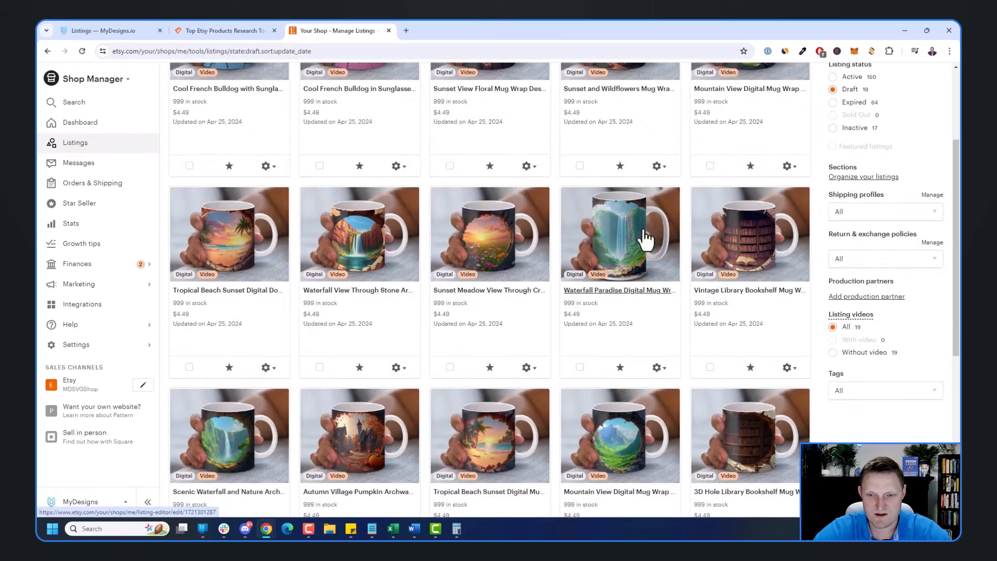
pyautogui.scroll(-6, 680, 247)
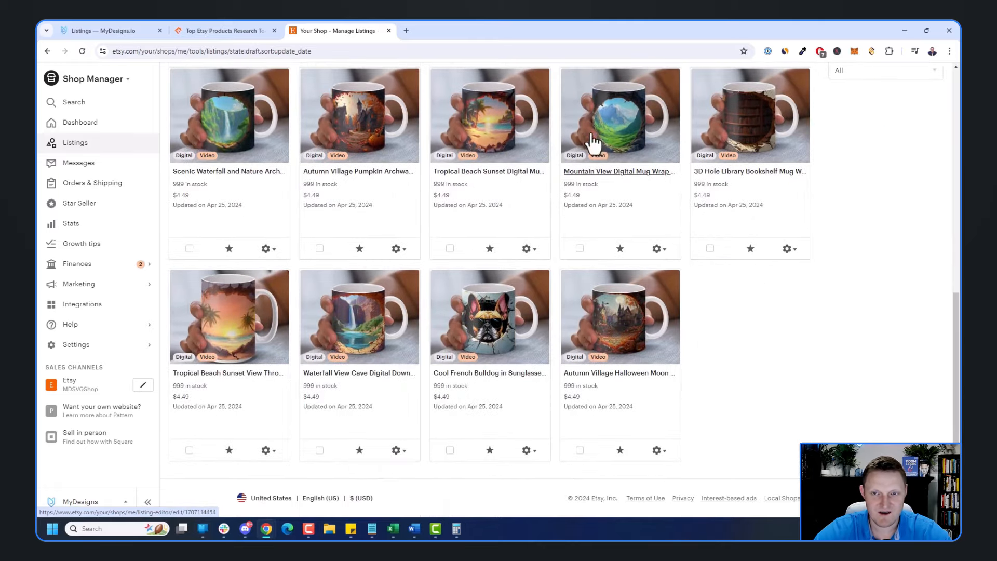
pyautogui.scroll(5, 603, 181)
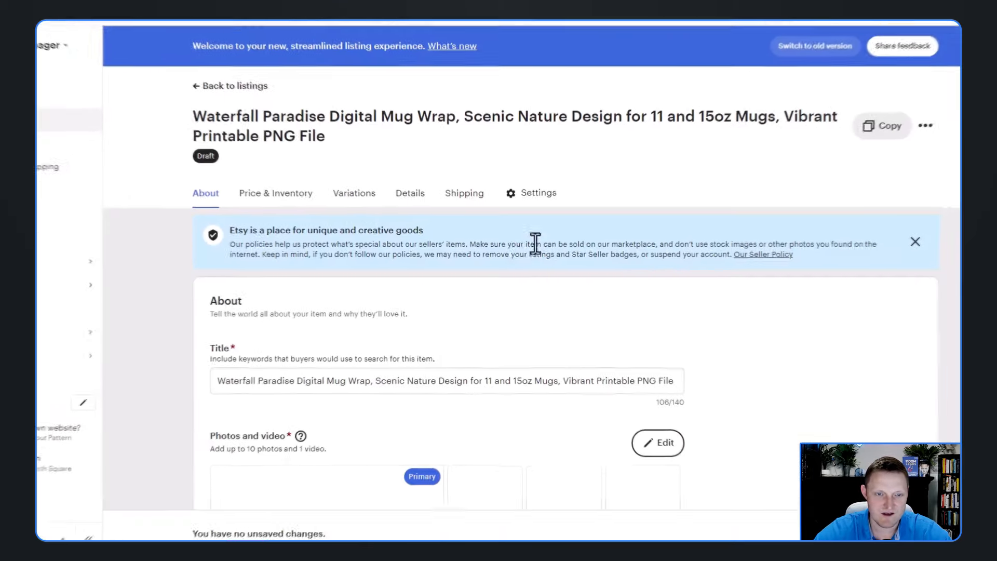
pyautogui.scroll(-5, 508, 234)
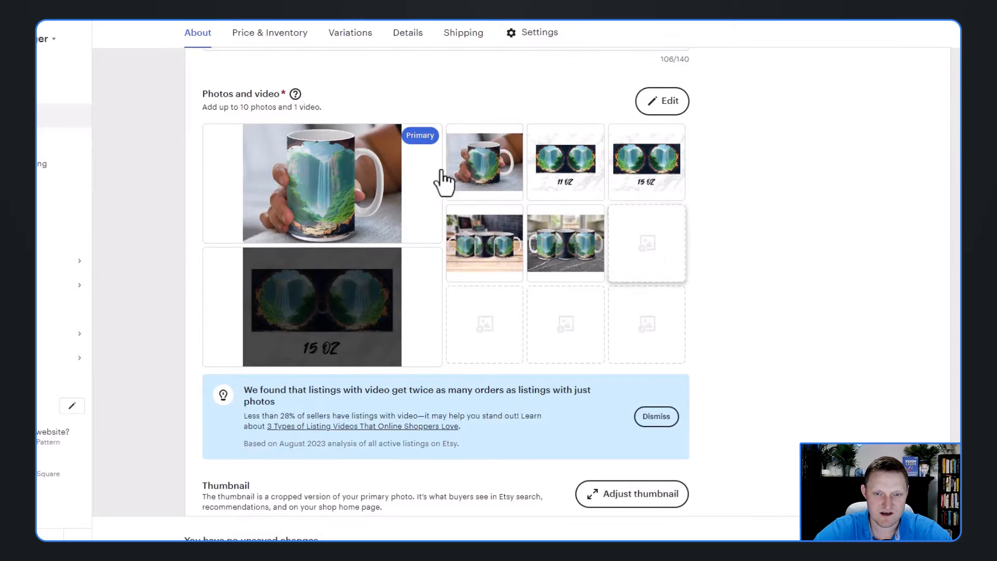
# - Make the second photo, which shows the whole mug, the primary image of the Waterfall Paradise draft and return to the draft listings
pyautogui.moveTo(445, 176); pyautogui.dragTo(333, 177)
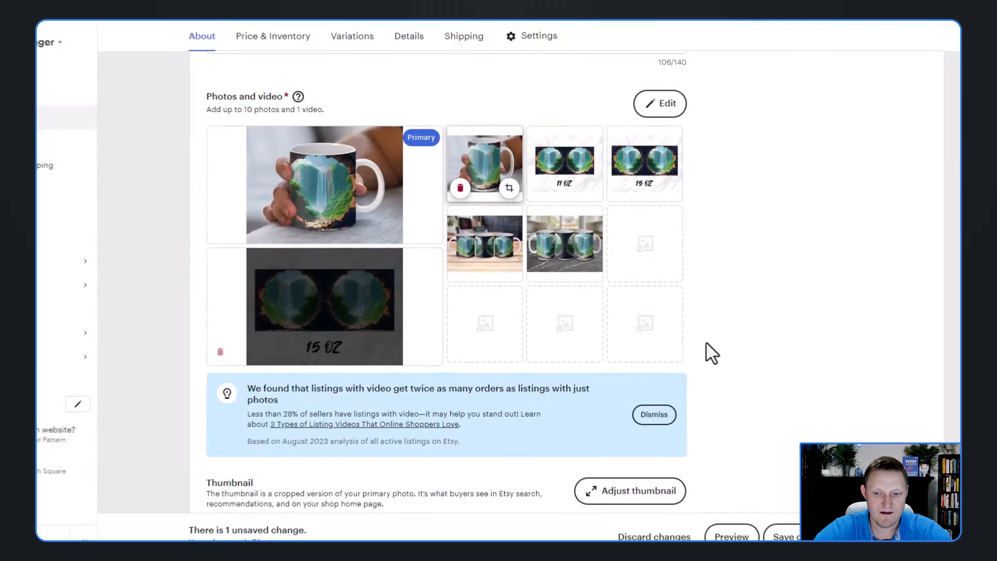
pyautogui.scroll(-2, 706, 341)
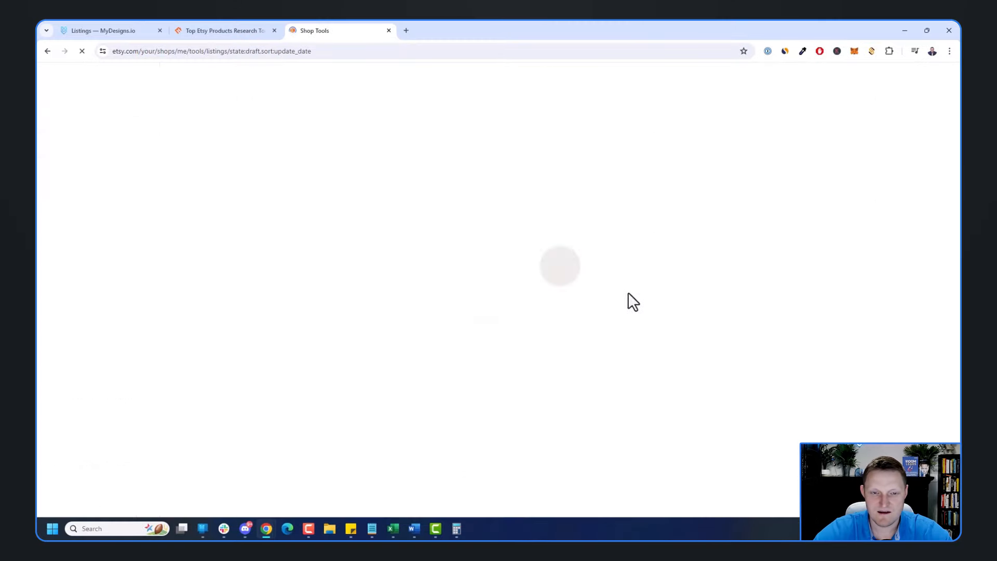
pyautogui.scroll(-10, 522, 249)
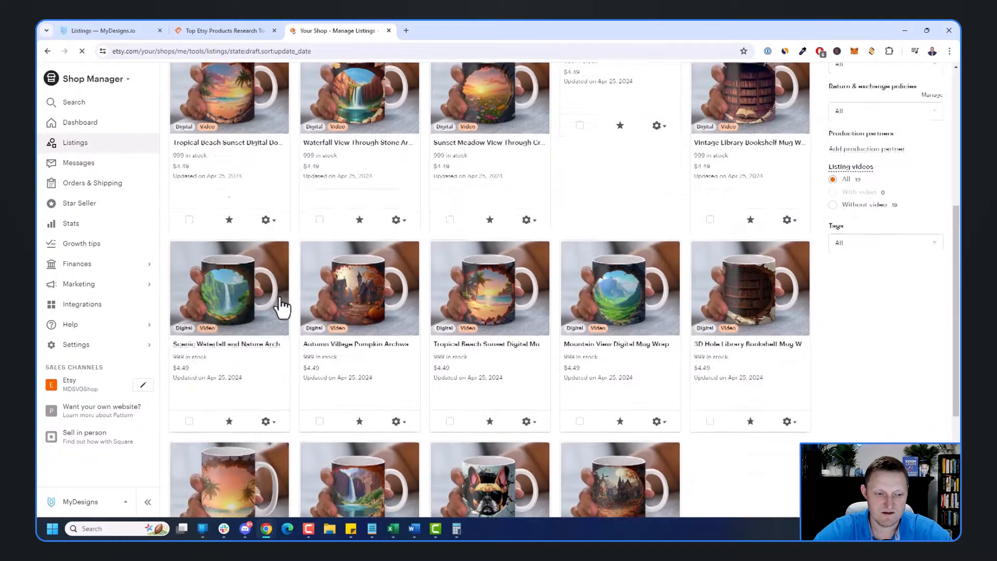
# - Open the Tropical Beach Sunset View Through Cracked Wall draft and make its second mug photo the primary image
pyautogui.click(245, 314)
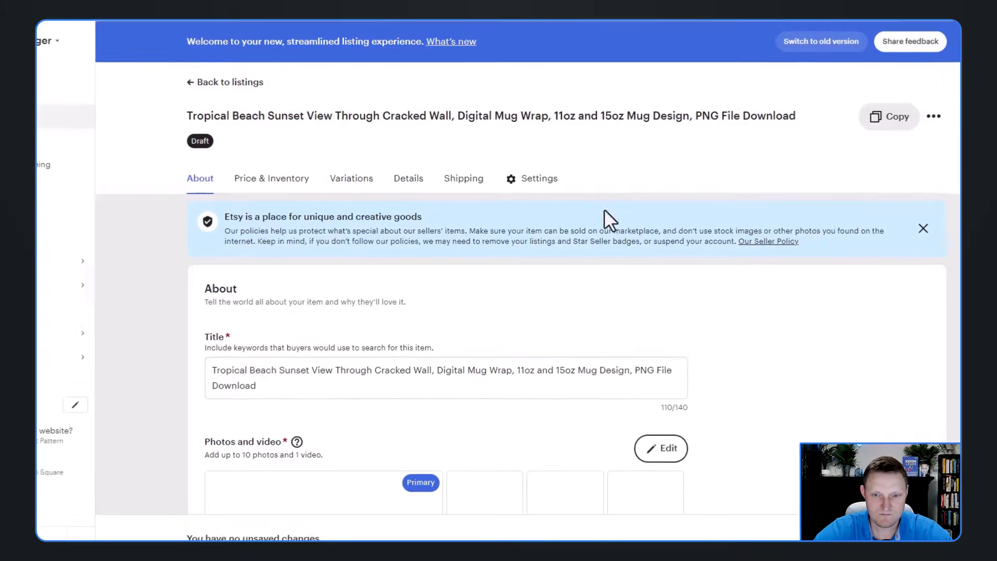
pyautogui.scroll(-5, 652, 250)
pyautogui.moveTo(491, 170); pyautogui.dragTo(322, 177)
pyautogui.scroll(-5, 706, 334)
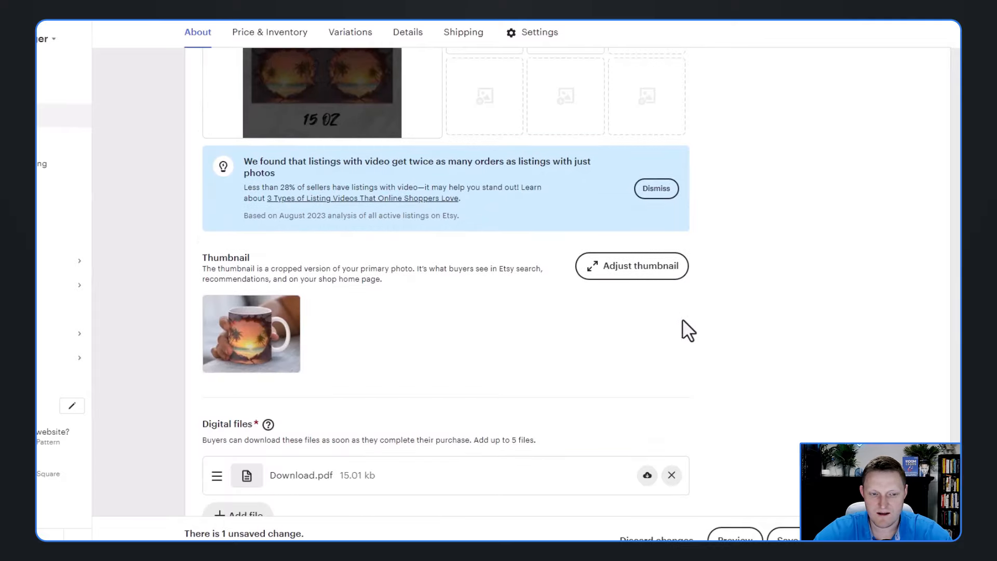
# - Review the draft's title, digital file, description, price, quantity, category, tags and settings, and save the draft
pyautogui.scroll(10, 547, 263)
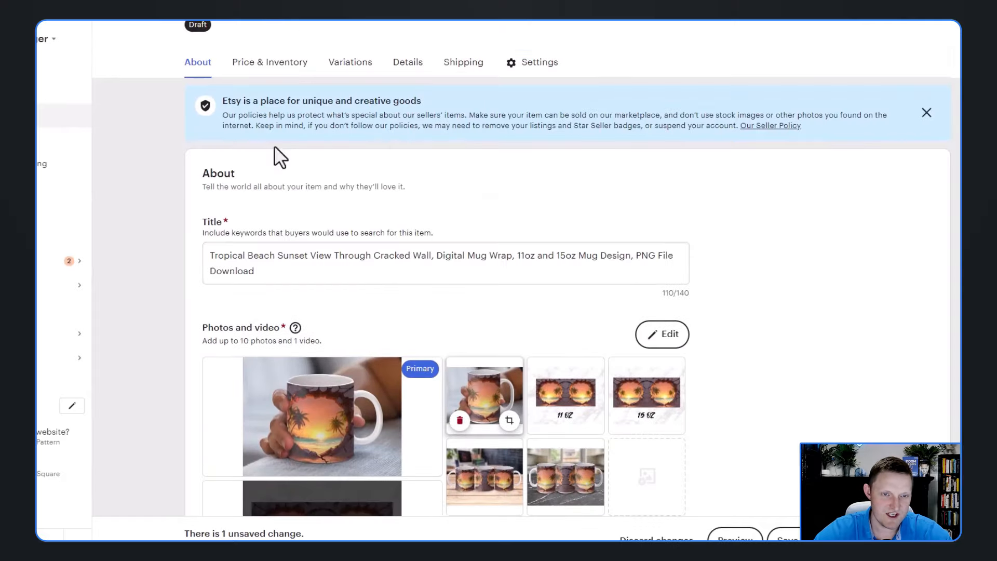
pyautogui.scroll(-9, 416, 325)
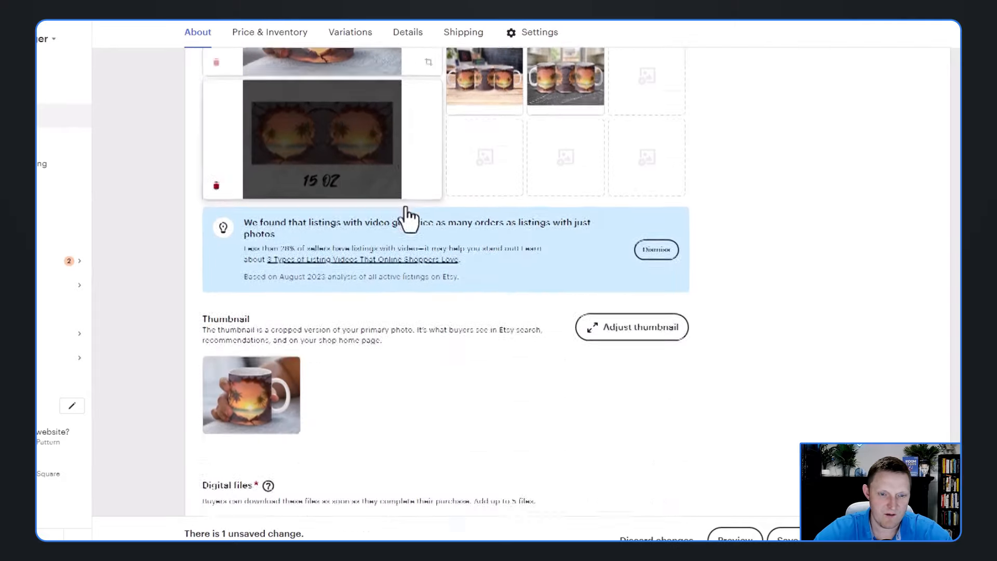
pyautogui.scroll(-4, 338, 167)
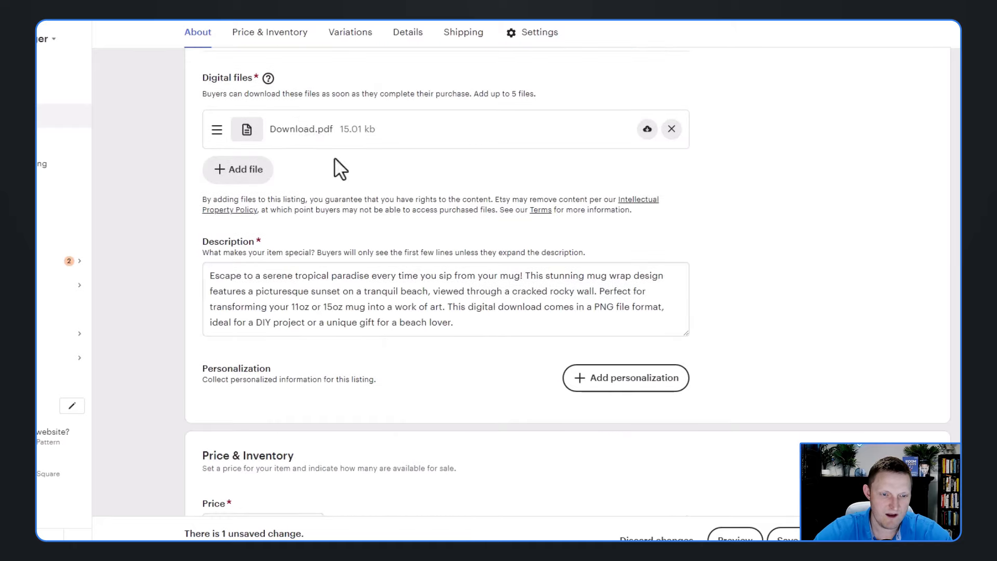
pyautogui.moveTo(338, 130); pyautogui.dragTo(286, 130)
pyautogui.click(316, 133)
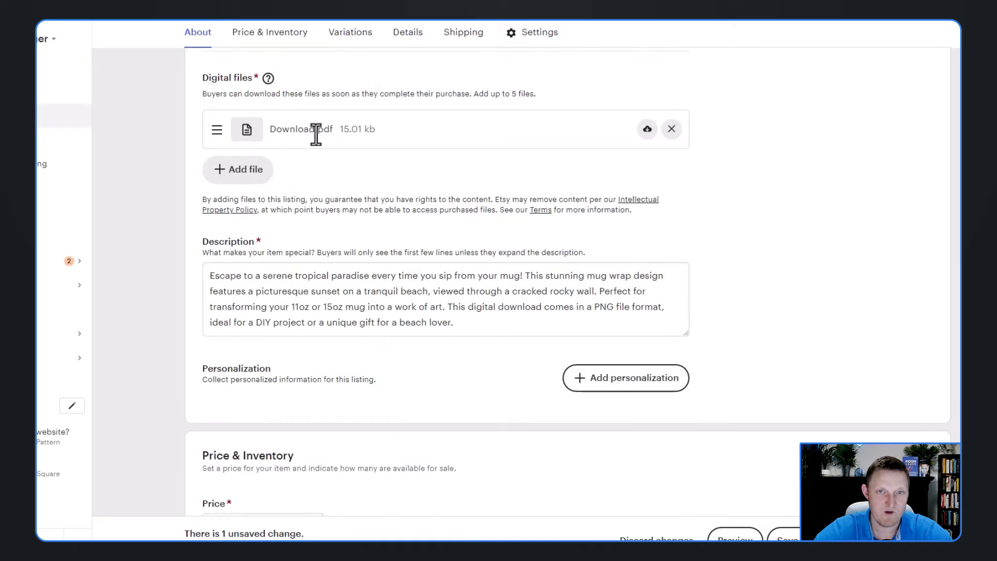
pyautogui.scroll(-5, 317, 134)
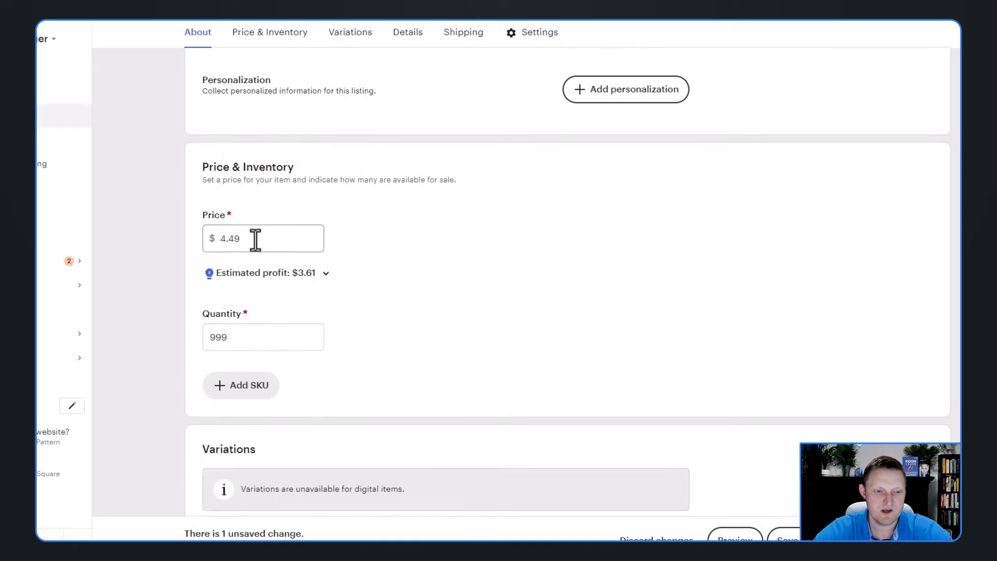
pyautogui.doubleClick(256, 238)
pyautogui.click(271, 342)
pyautogui.scroll(-10, 488, 285)
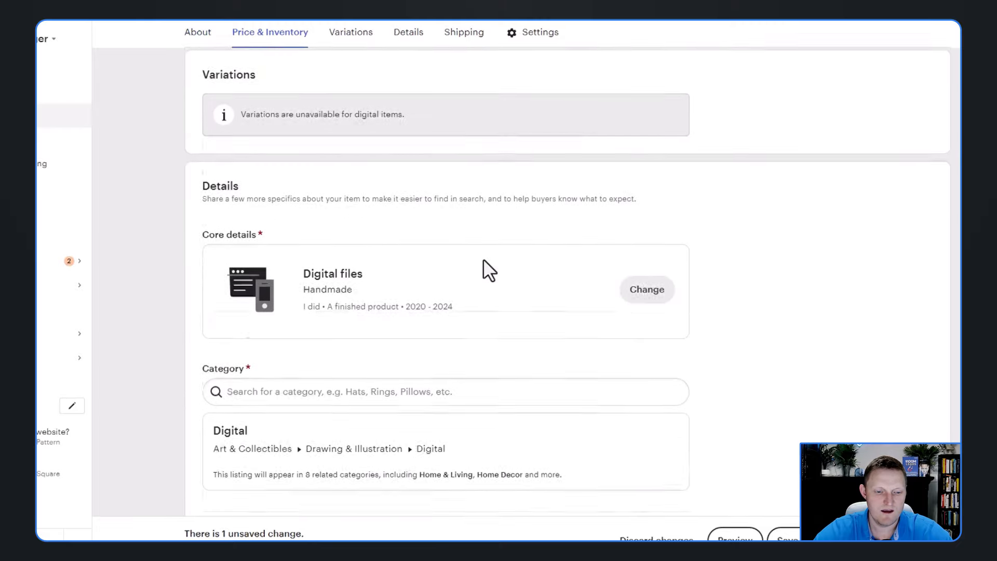
pyautogui.scroll(-14, 563, 208)
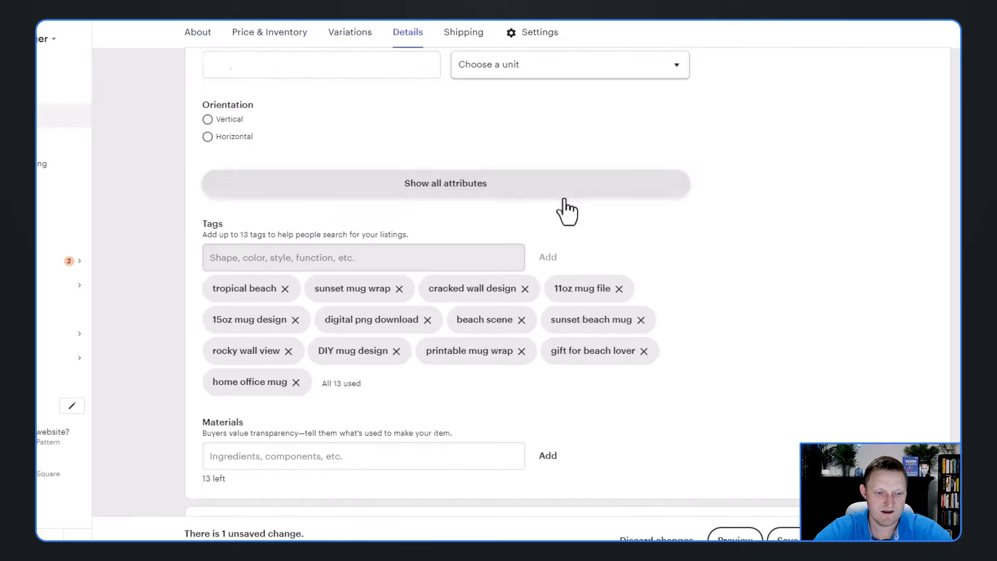
pyautogui.scroll(-8, 564, 257)
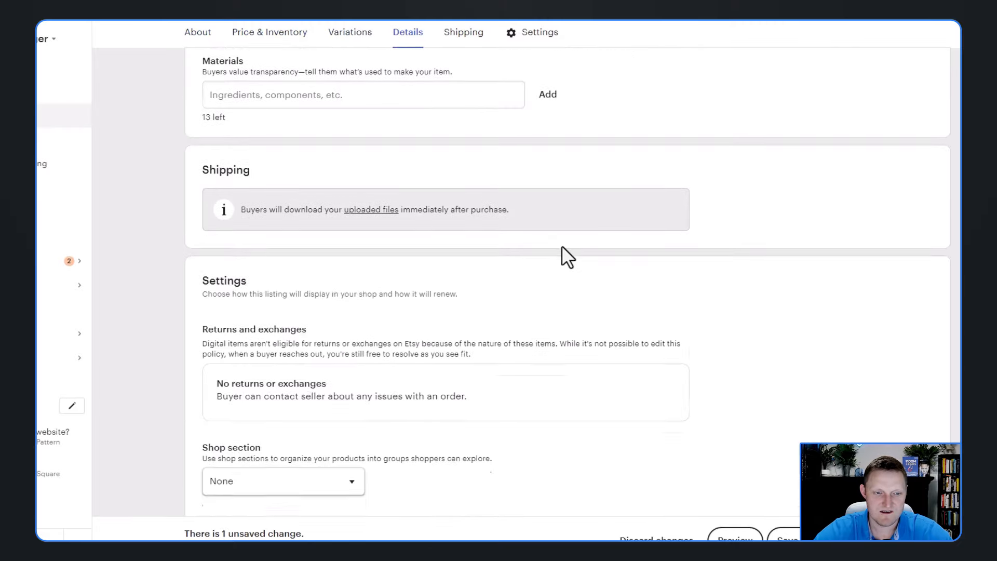
pyautogui.scroll(20, 746, 379)
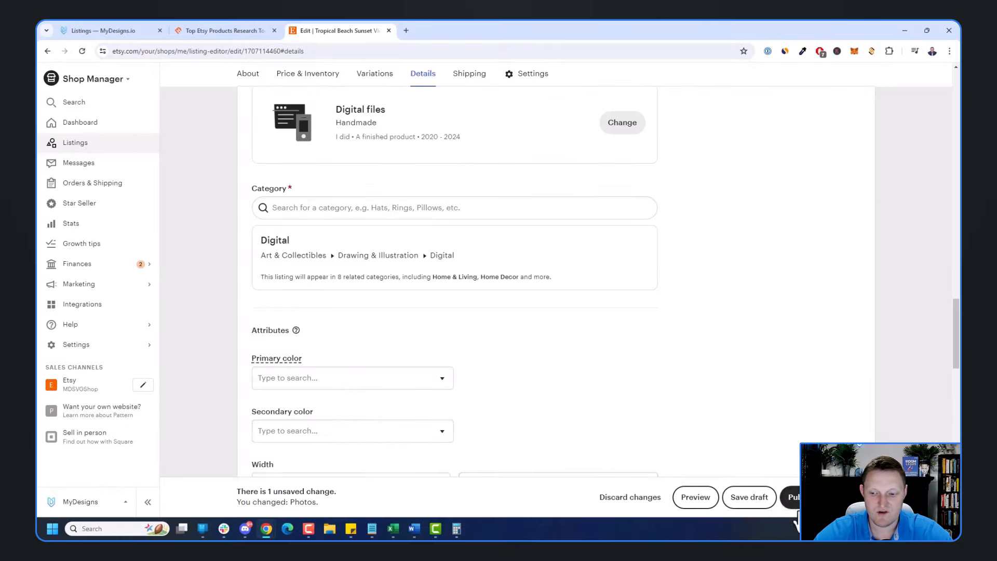
pyautogui.click(740, 499)
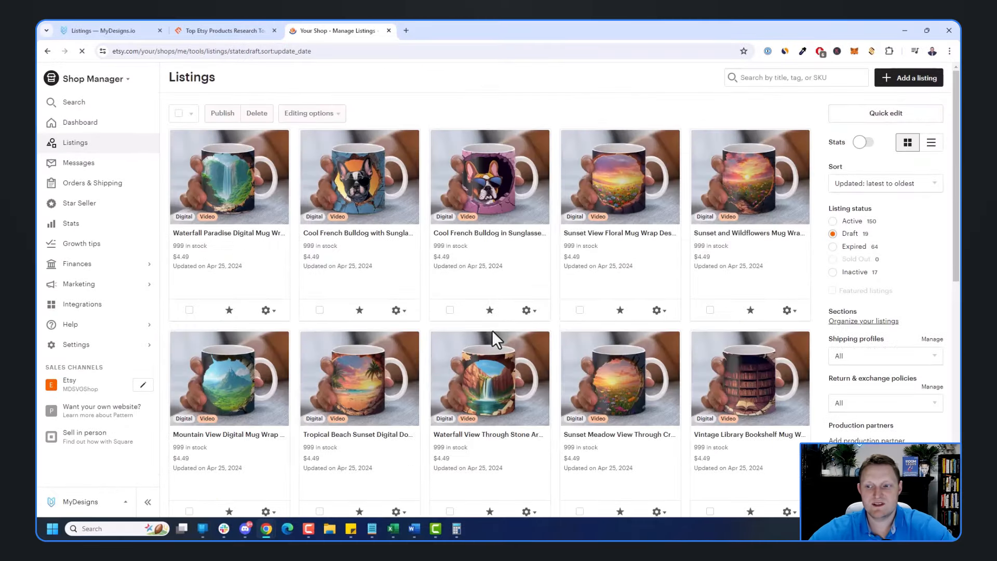
# - Select all draft listings and create a new shop section titled Mug Wraps
pyautogui.click(179, 113)
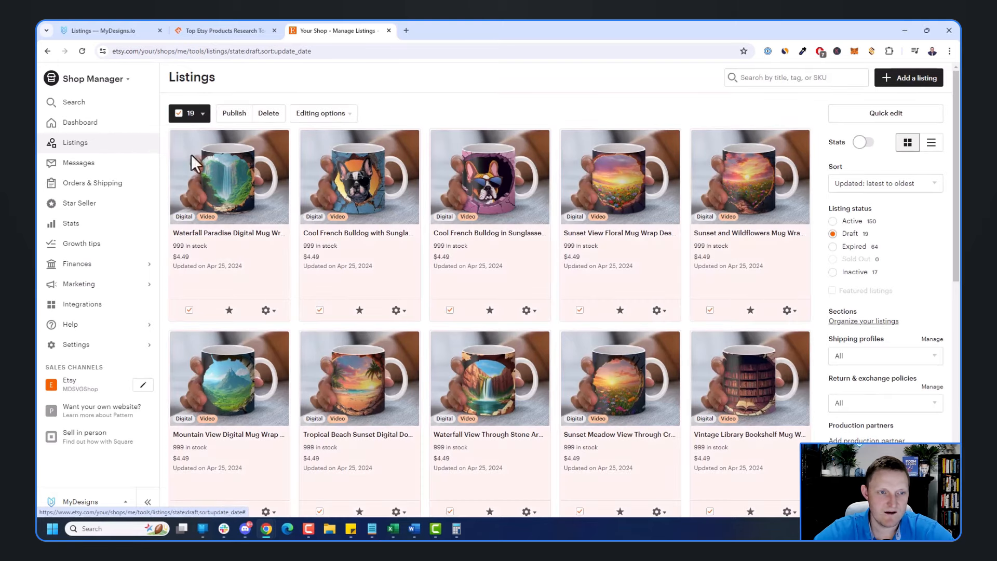
pyautogui.click(322, 115)
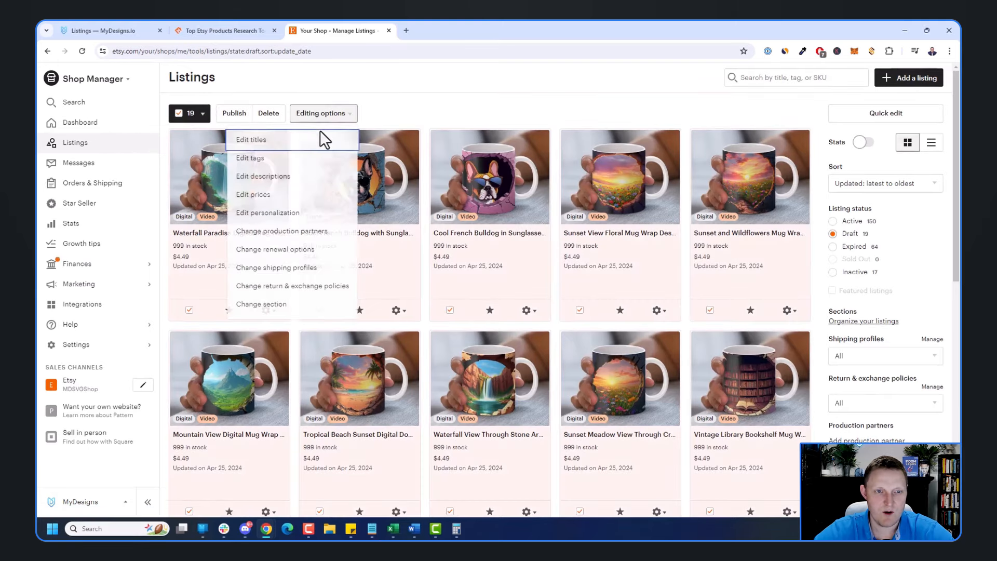
pyautogui.click(285, 305)
pyautogui.click(446, 191)
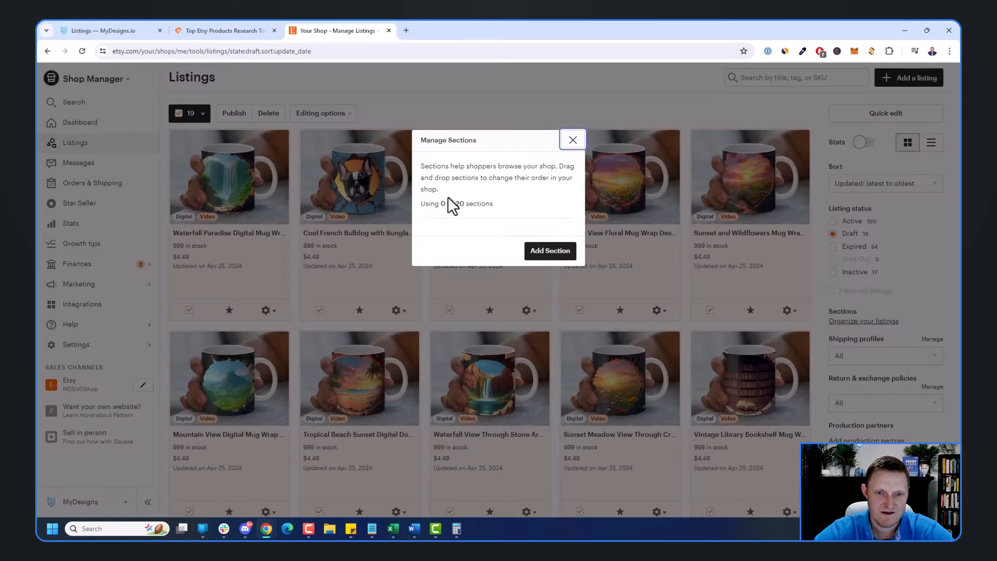
pyautogui.click(531, 250)
pyautogui.click(456, 181)
pyautogui.write('Mug Wraps')
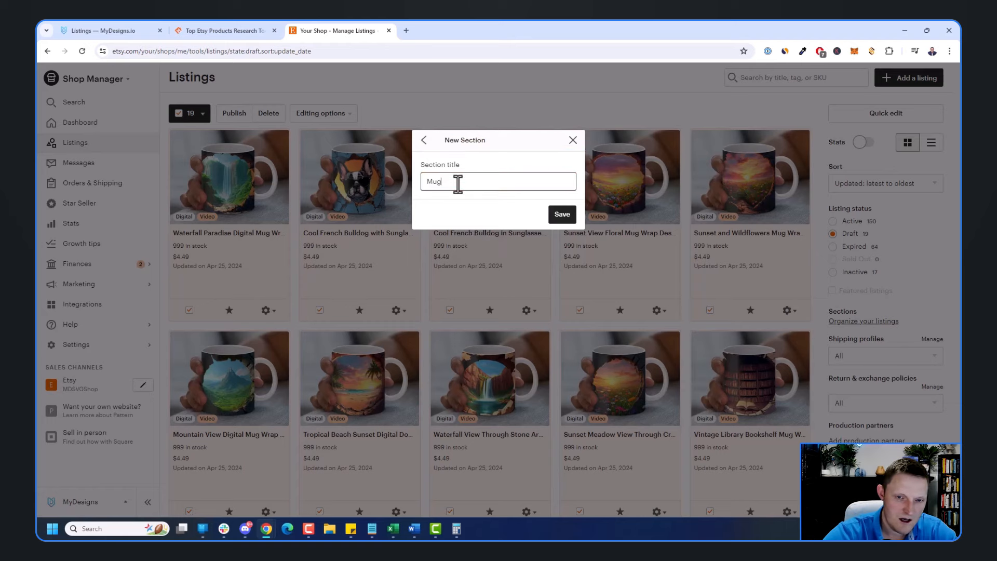
pyautogui.click(560, 215)
pyautogui.click(567, 149)
# - Assign the selected draft listings to the Mug Wraps section
pyautogui.click(334, 115)
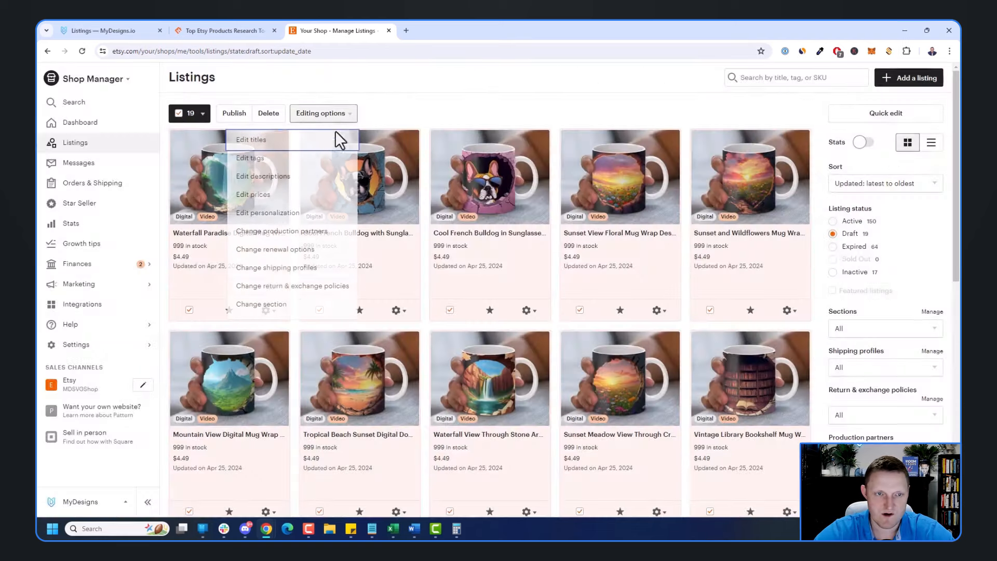
pyautogui.click(277, 308)
pyautogui.click(465, 169)
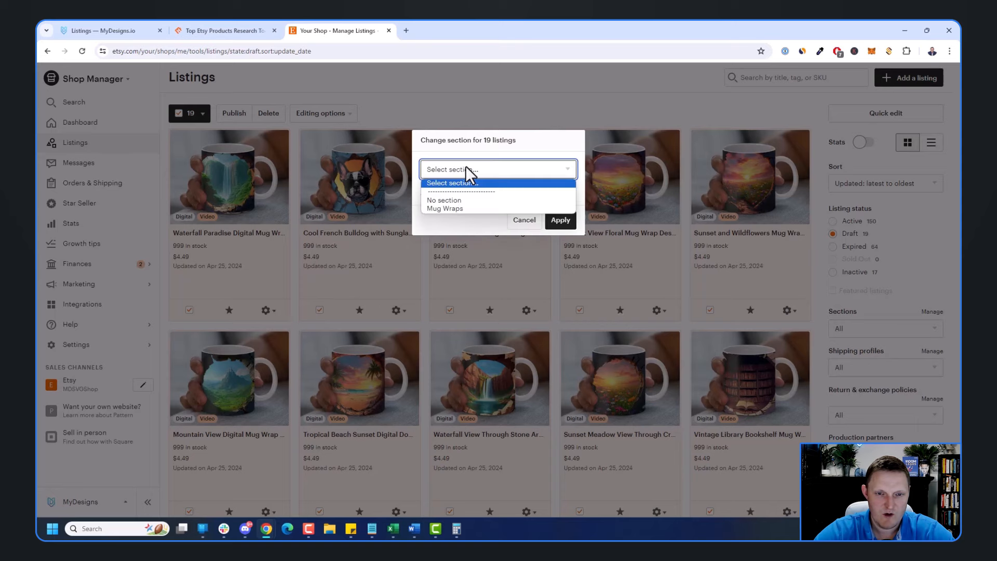
pyautogui.click(462, 208)
pyautogui.click(550, 220)
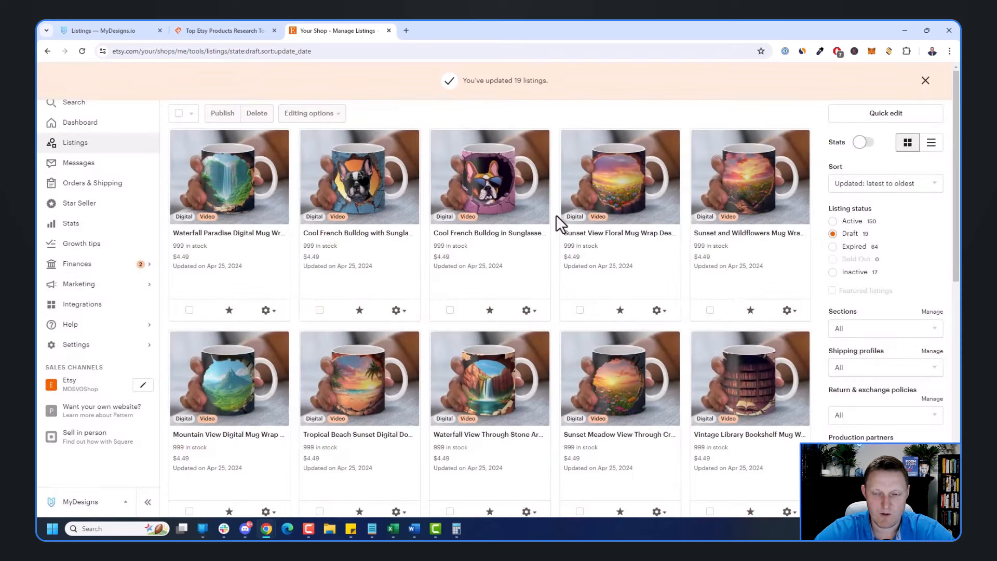
# - Select all draft listings again and publish them to the shop
pyautogui.click(182, 117)
pyautogui.click(176, 138)
pyautogui.click(232, 119)
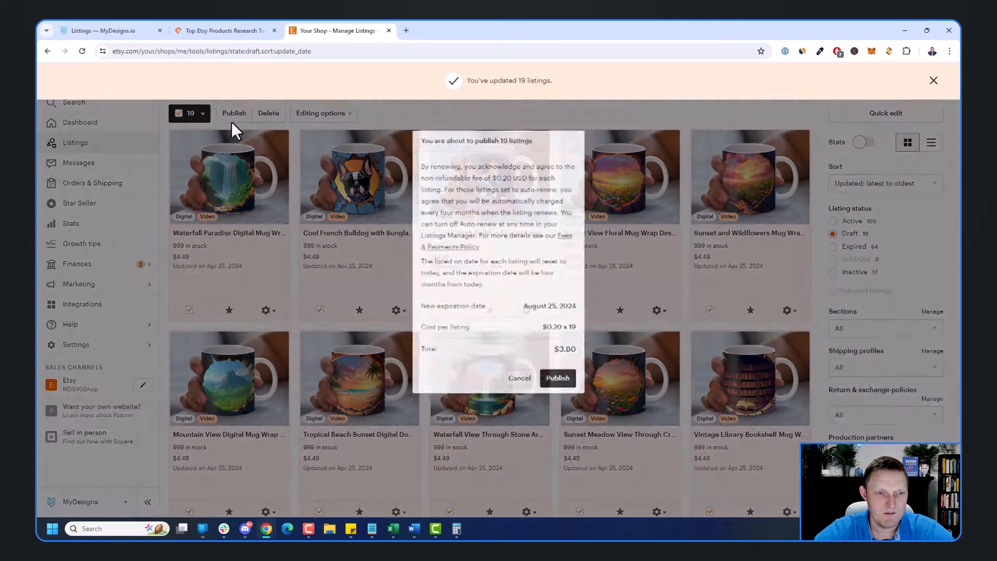
pyautogui.click(568, 382)
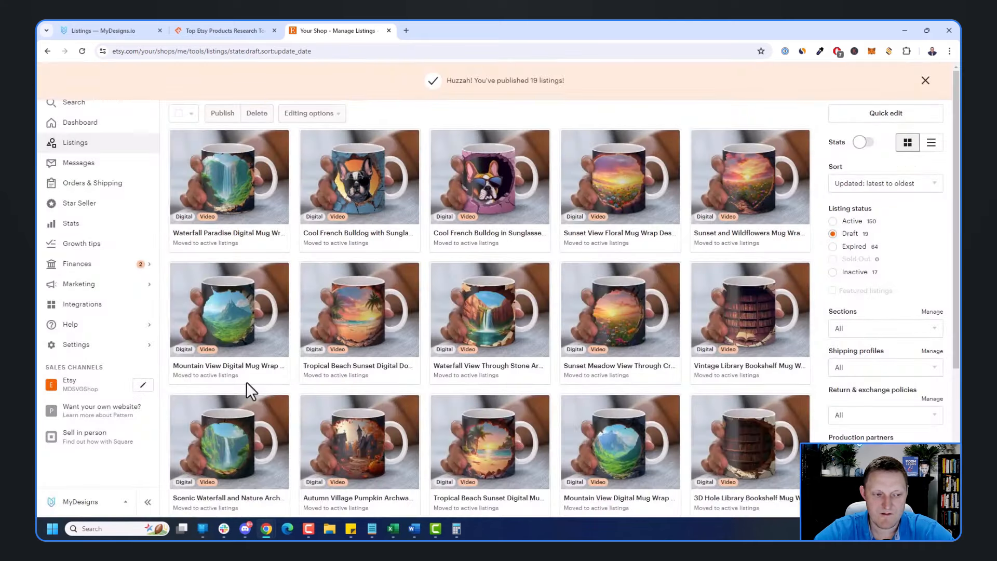
# - Open the public MDSVGShop page and browse the published listings in its Mug Wraps section
pyautogui.click(104, 387)
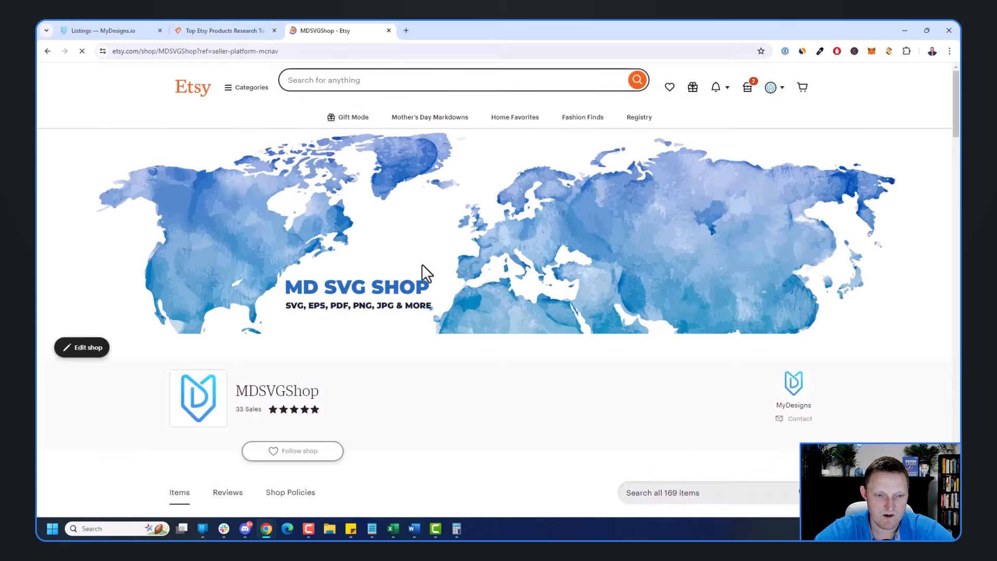
pyautogui.scroll(-5, 421, 260)
pyautogui.click(216, 278)
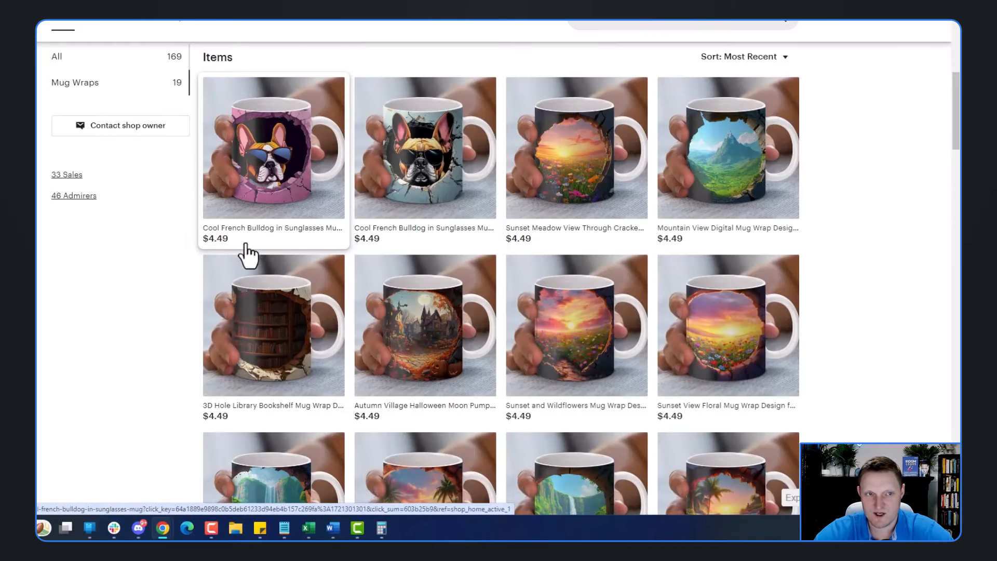
pyautogui.scroll(-1, 670, 172)
pyautogui.scroll(-9, 677, 177)
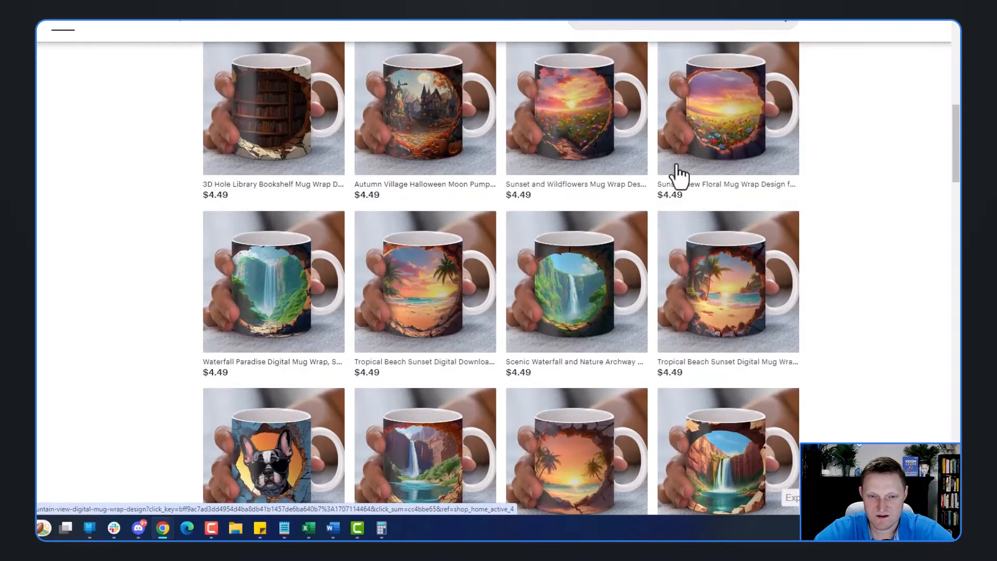
pyautogui.scroll(10, 728, 203)
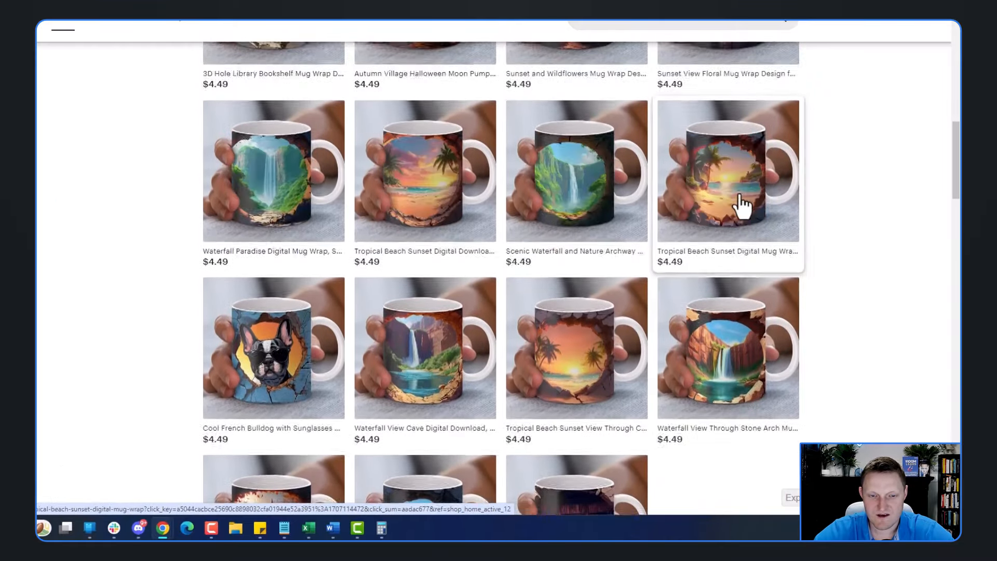
pyautogui.scroll(2, 740, 206)
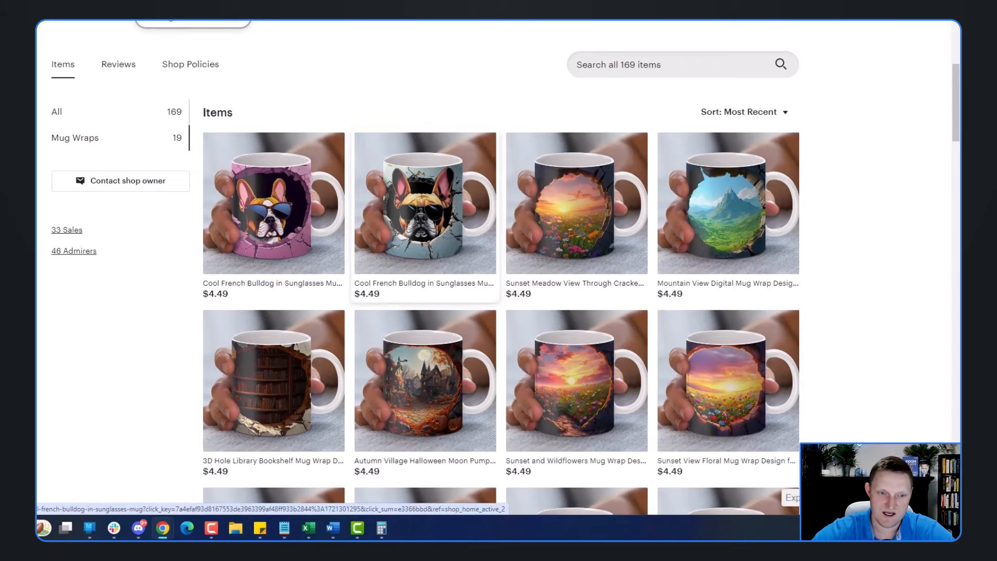
pyautogui.scroll(-3, 545, 219)
pyautogui.scroll(-4, 571, 213)
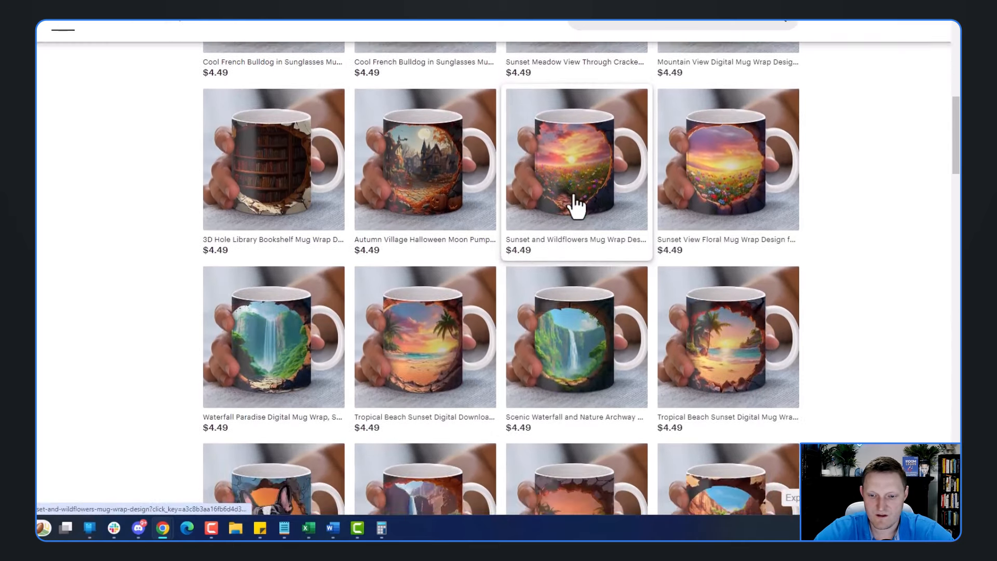
# - Open the Tropical Beach Sunset Digital Mug Wrap listing, view its video, photos and item details, and close the listing
pyautogui.click(712, 190)
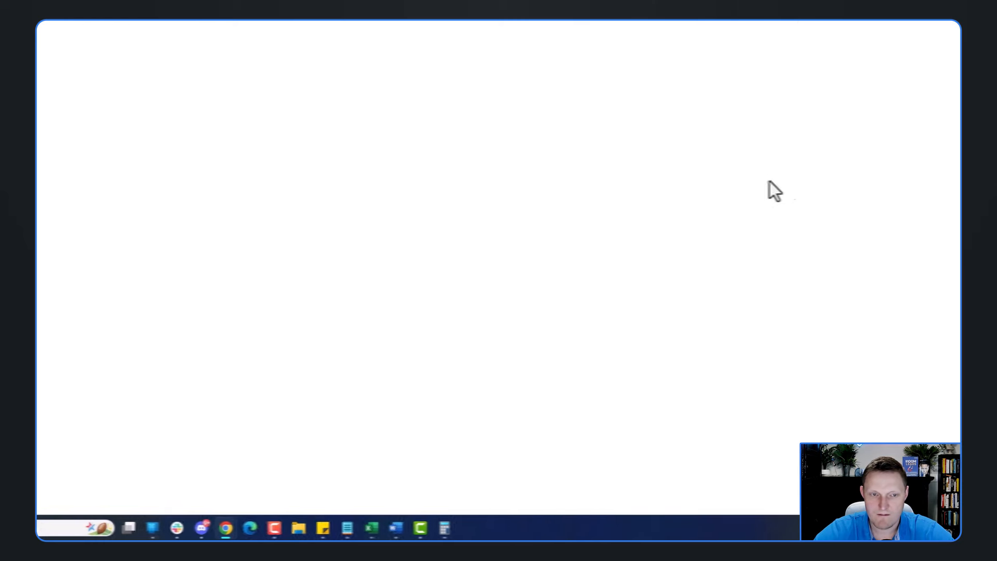
pyautogui.scroll(-1, 677, 169)
pyautogui.scroll(-1, 762, 176)
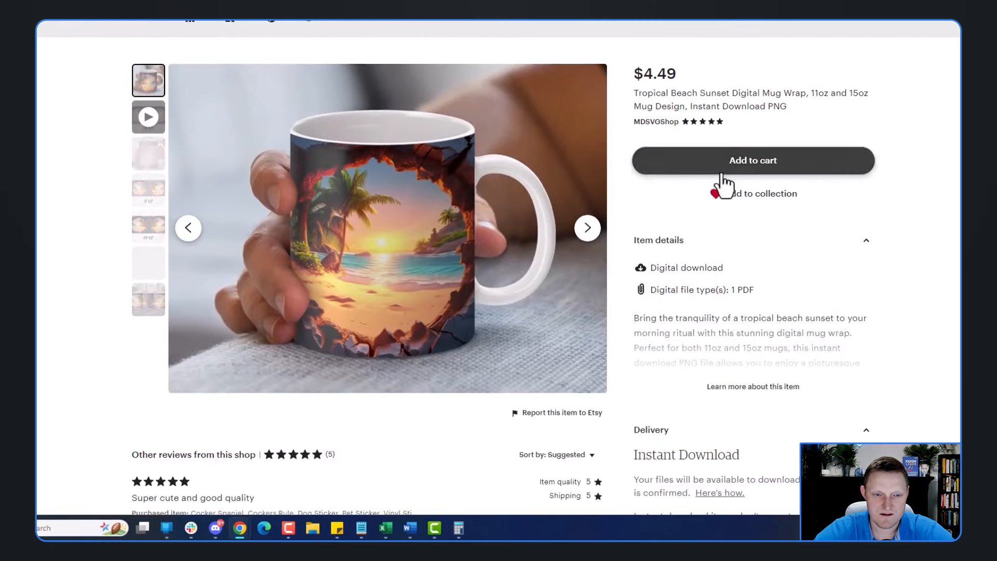
pyautogui.click(589, 230)
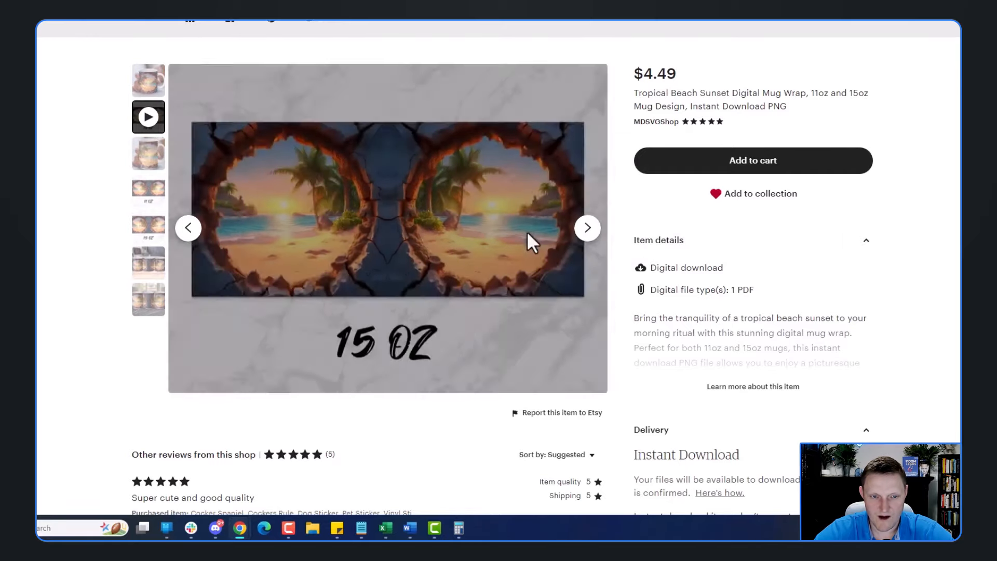
pyautogui.click(587, 228)
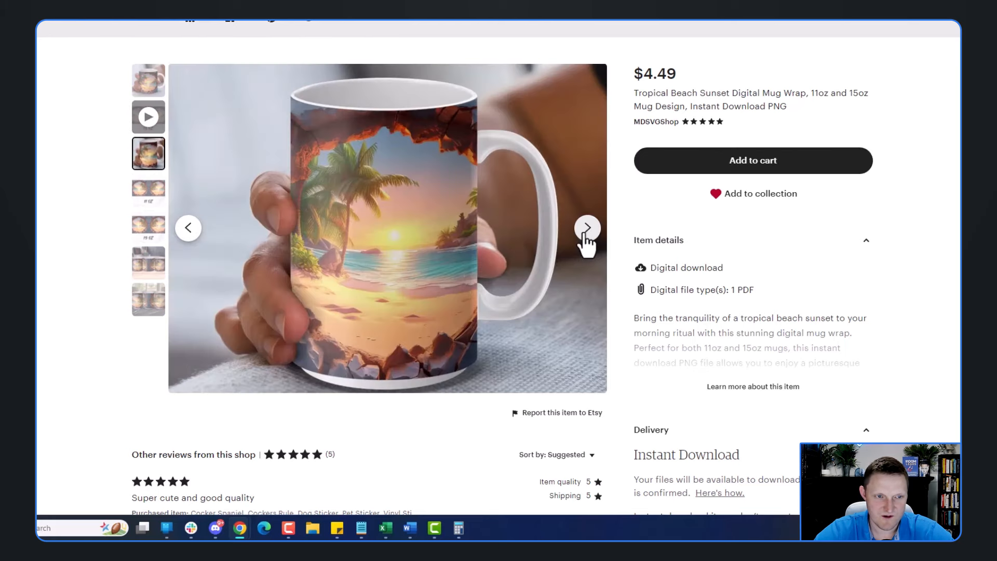
pyautogui.click(587, 229)
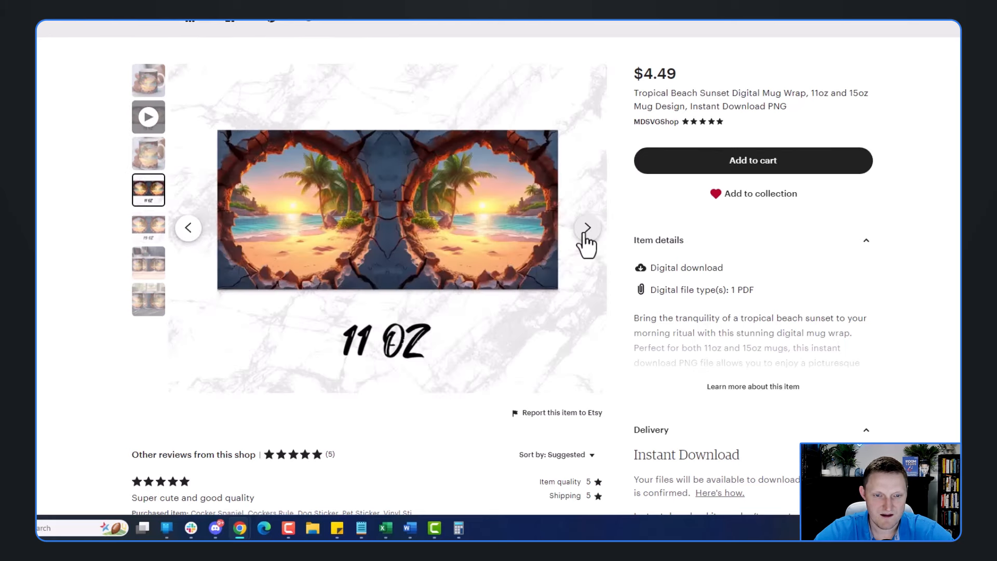
pyautogui.click(587, 228)
pyautogui.click(587, 229)
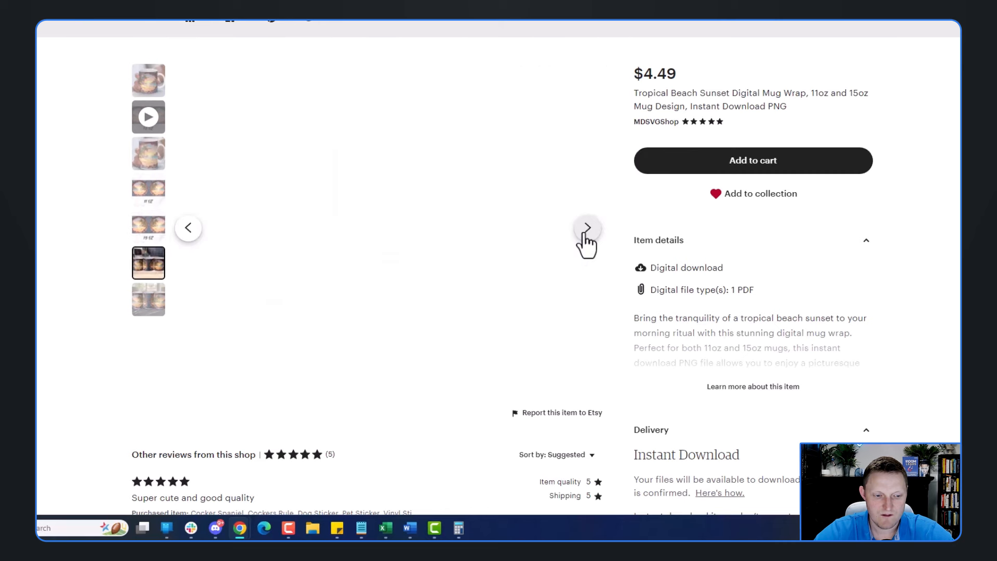
pyautogui.click(587, 232)
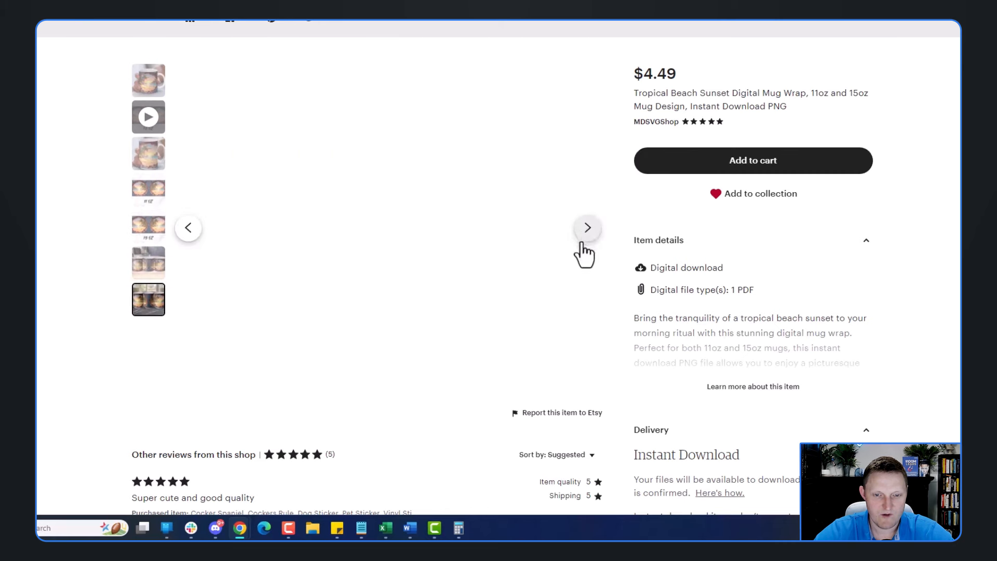
pyautogui.moveTo(636, 268); pyautogui.dragTo(766, 312)
pyautogui.click(765, 311)
pyautogui.scroll(2, 765, 310)
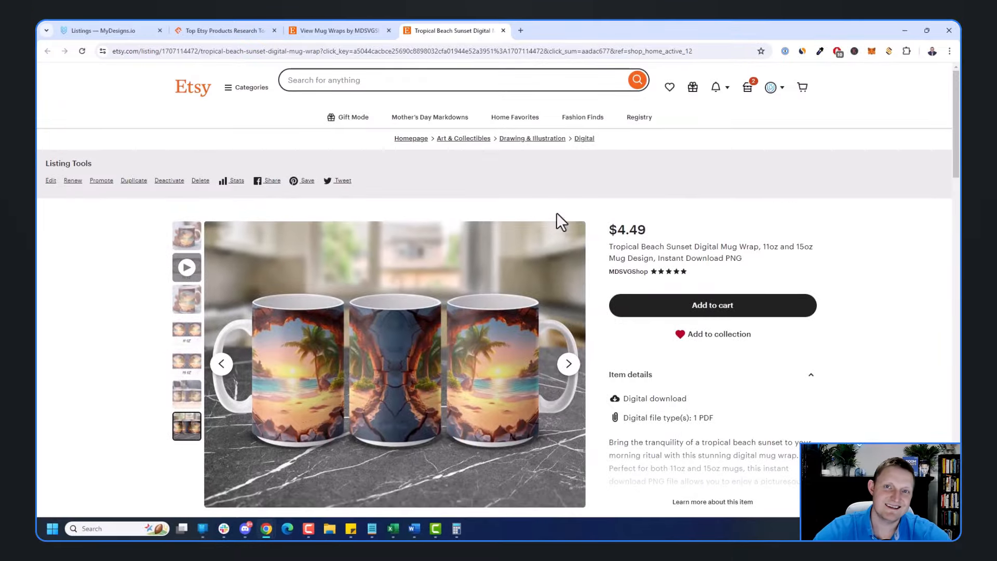
pyautogui.click(504, 30)
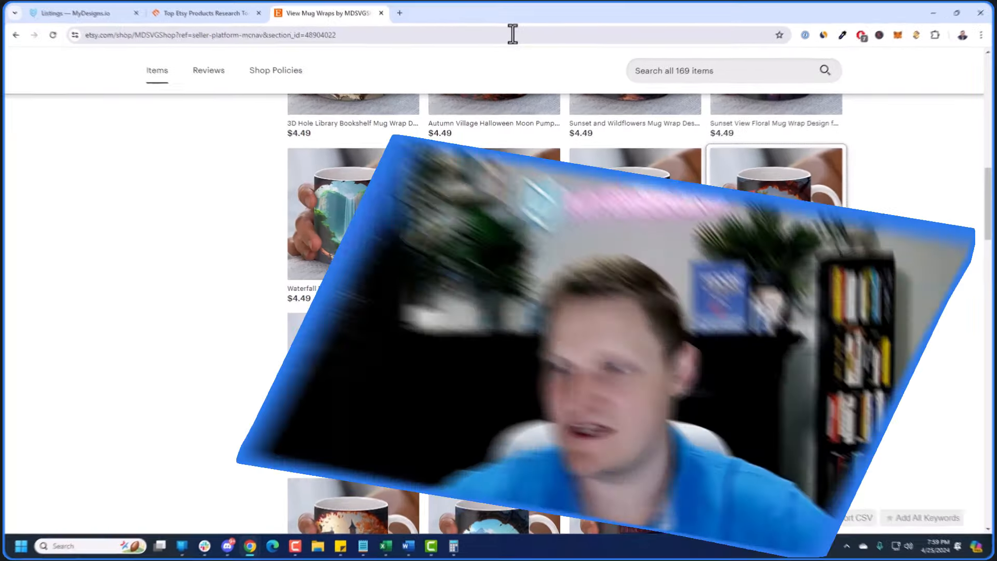